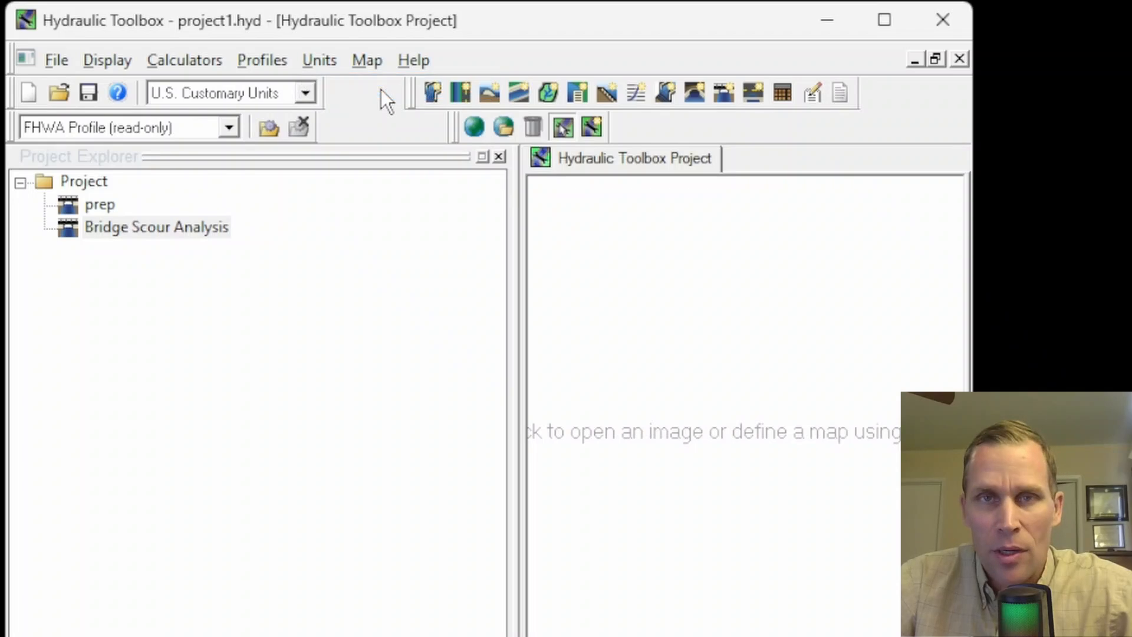
# - Set the units to U.S. Customary Units and open the project's Bridge Scour Analysis
pyautogui.click(306, 94)
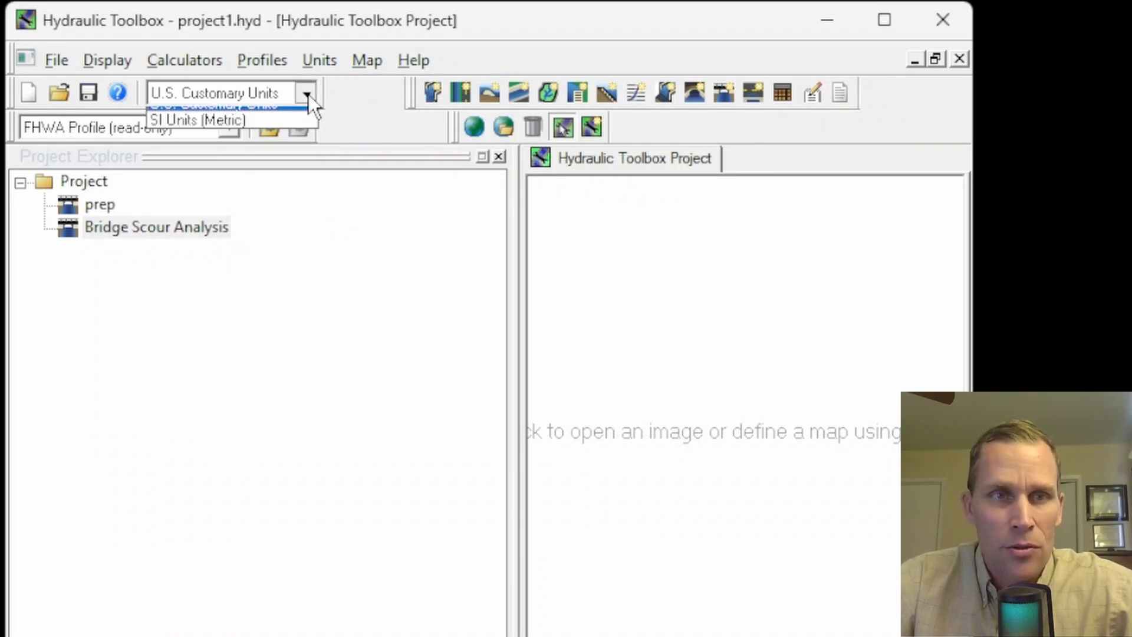
pyautogui.click(296, 113)
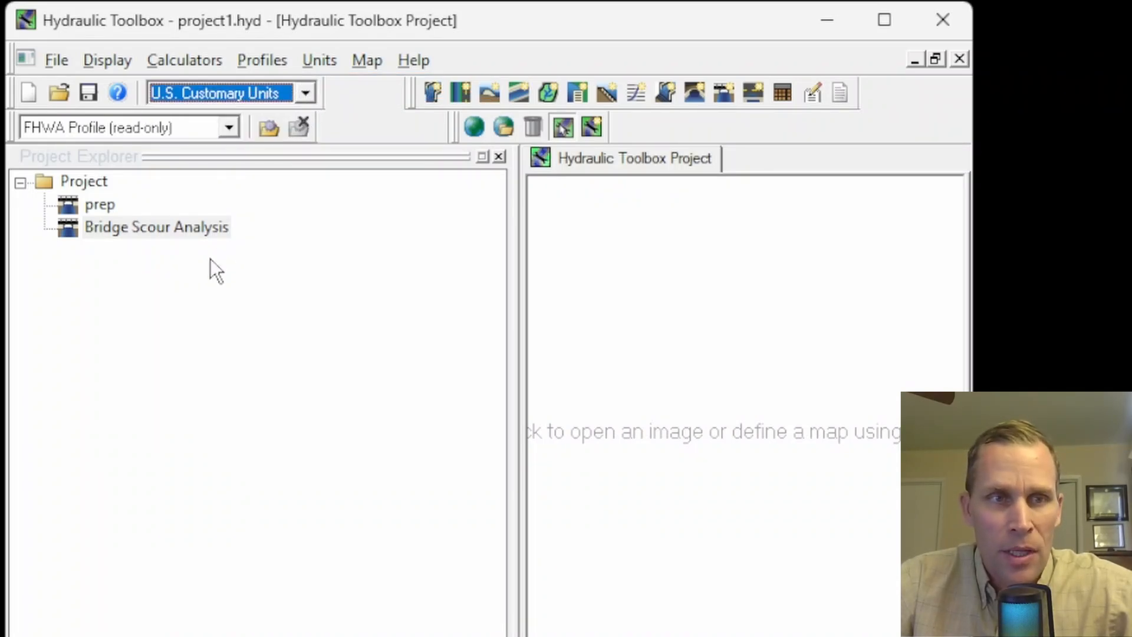
pyautogui.click(118, 230)
pyautogui.click(165, 253)
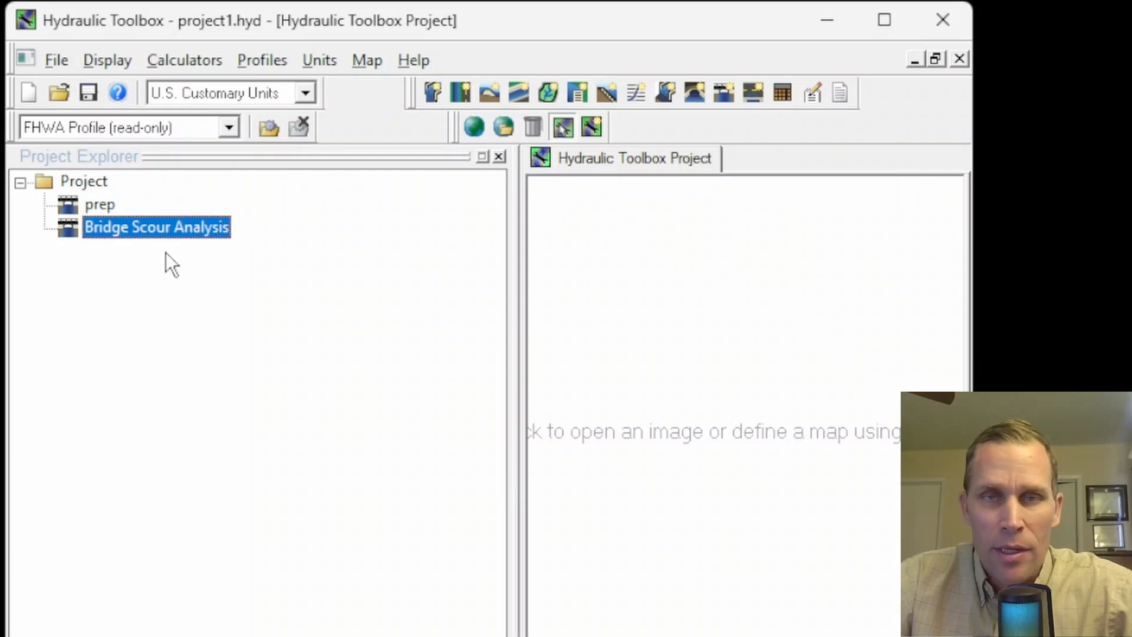
pyautogui.doubleClick(162, 227)
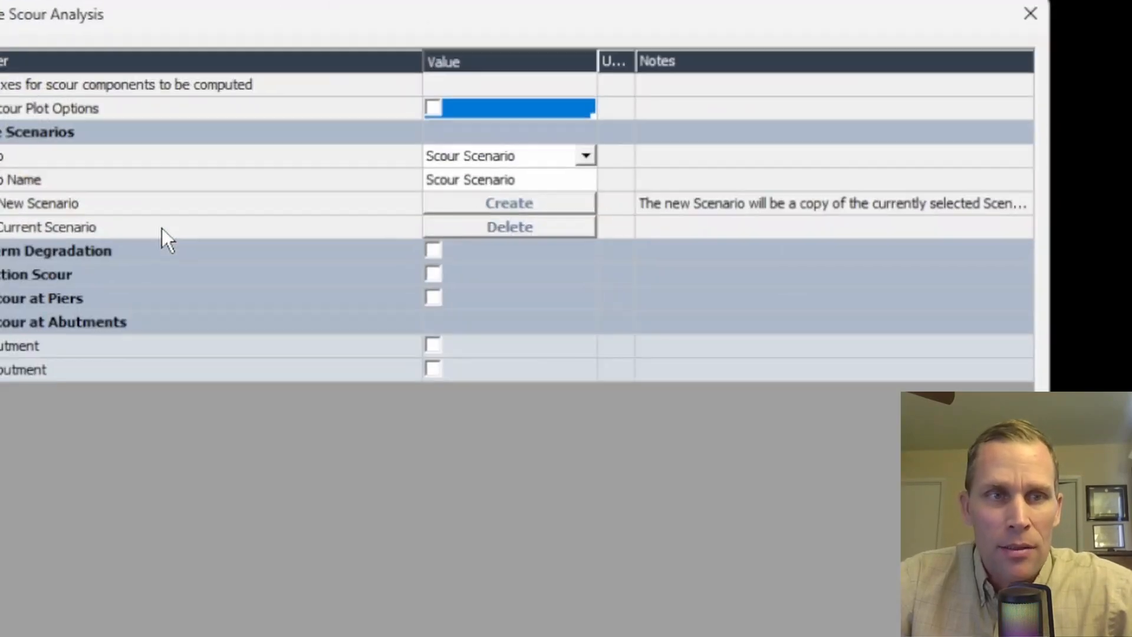
pyautogui.moveTo(190, 27); pyautogui.dragTo(275, 31)
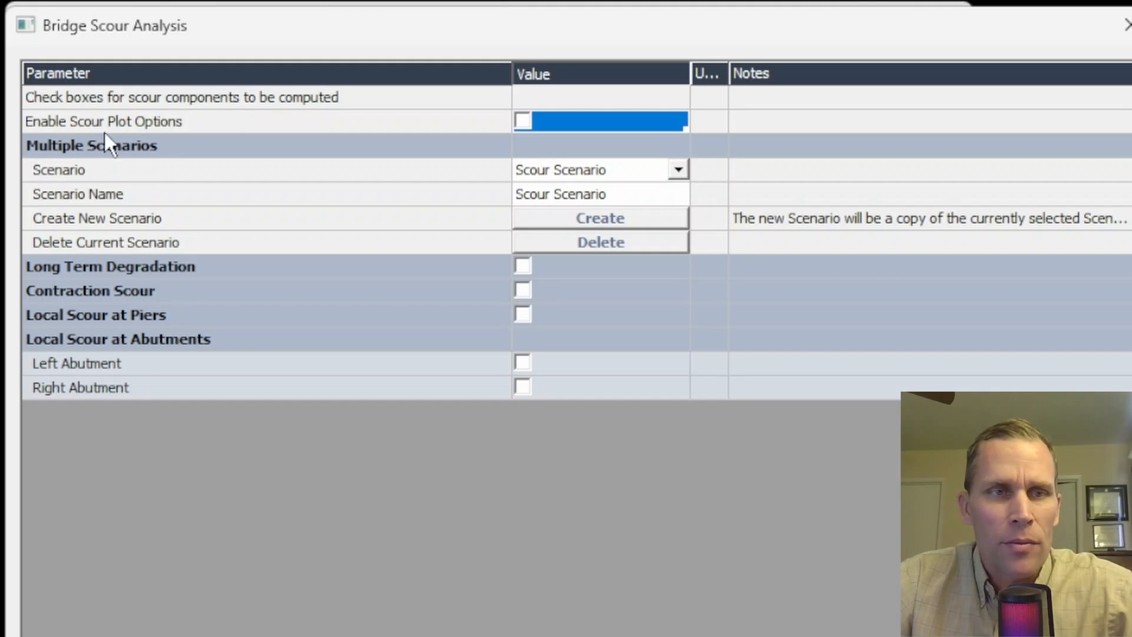
# - Enable the scour plot options and browse for a HEC-RAS project file to import geometry from, without importing one
pyautogui.click(525, 121)
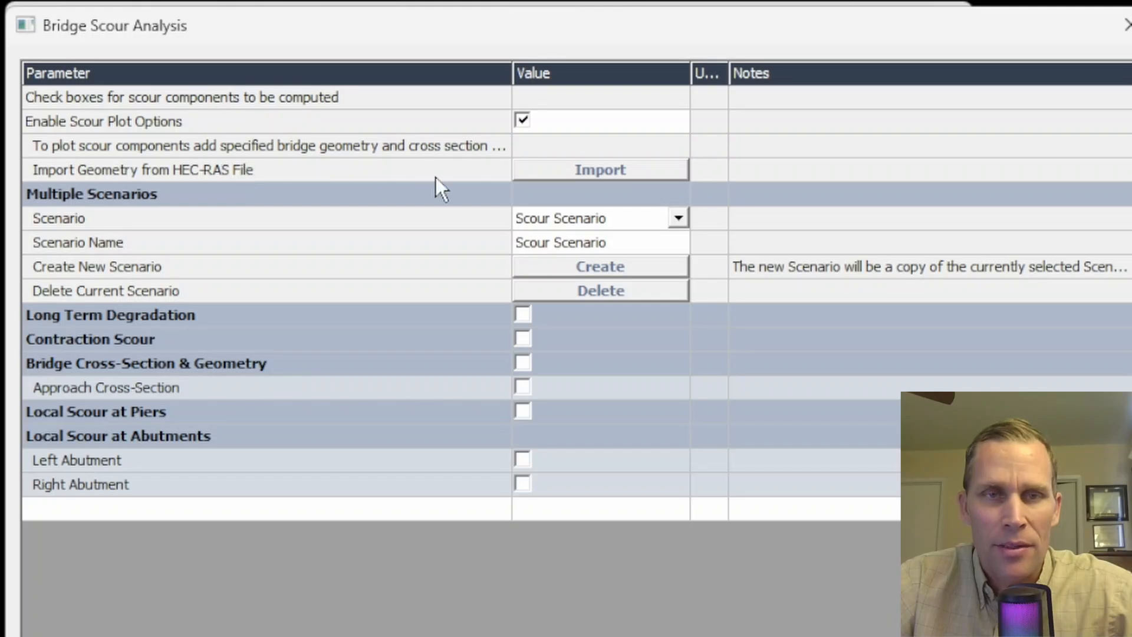
pyautogui.click(597, 169)
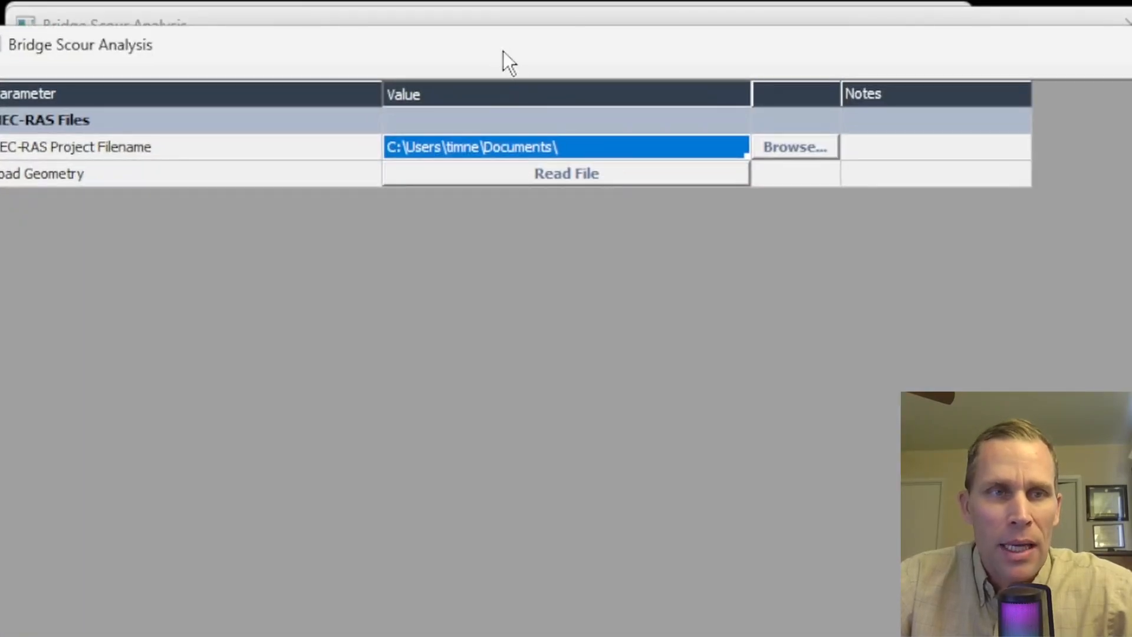
pyautogui.click(858, 137)
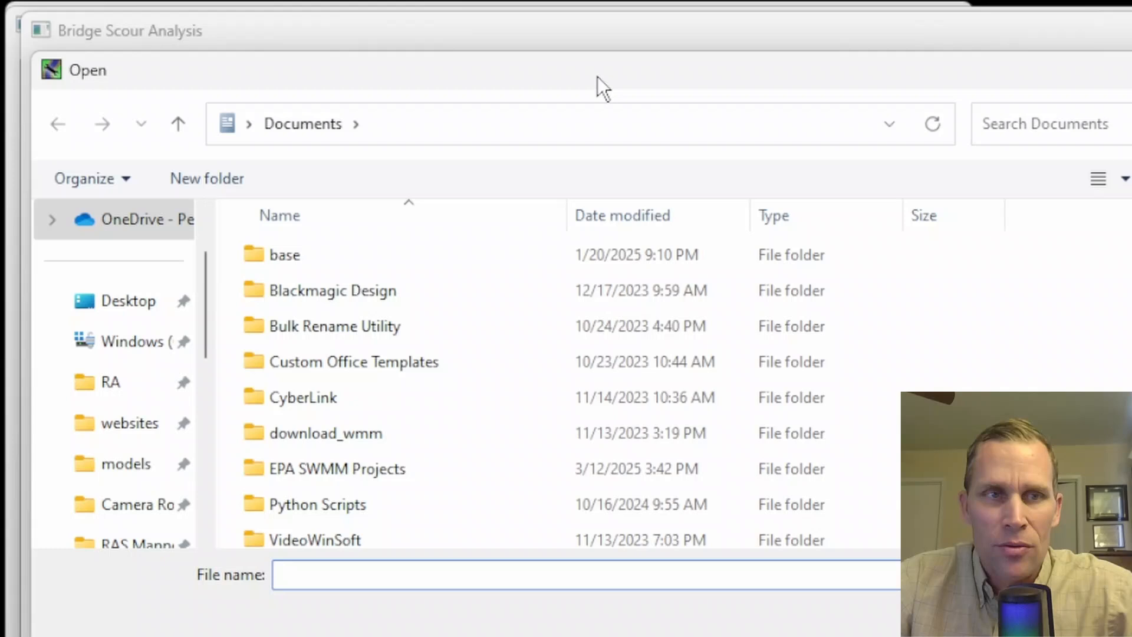
pyautogui.moveTo(596, 76); pyautogui.dragTo(610, 72)
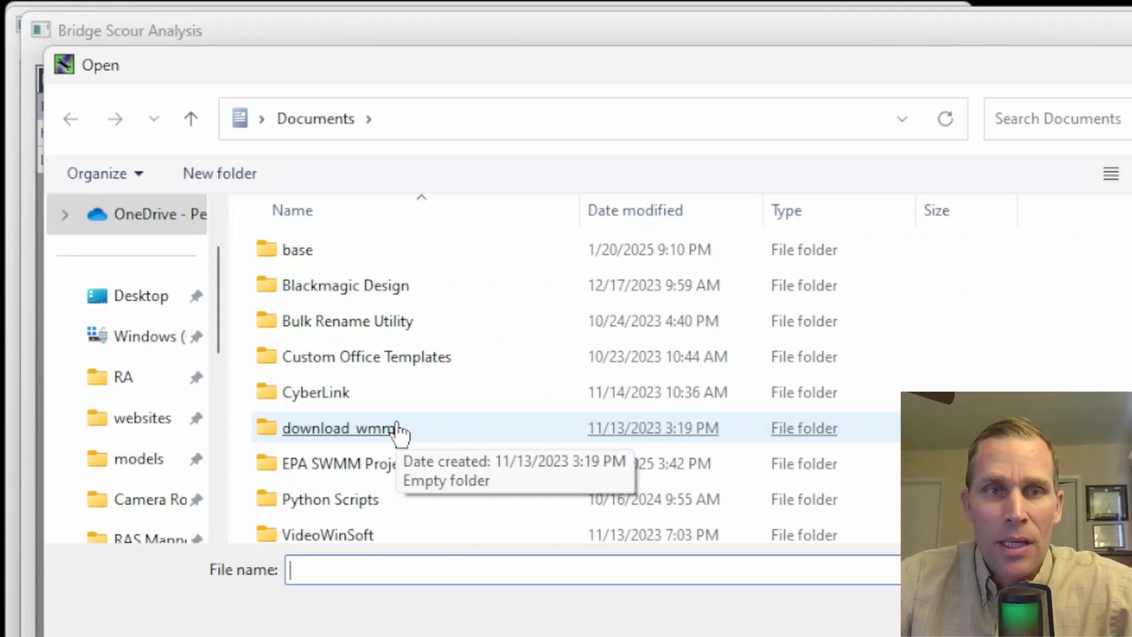
pyautogui.press('Escape')
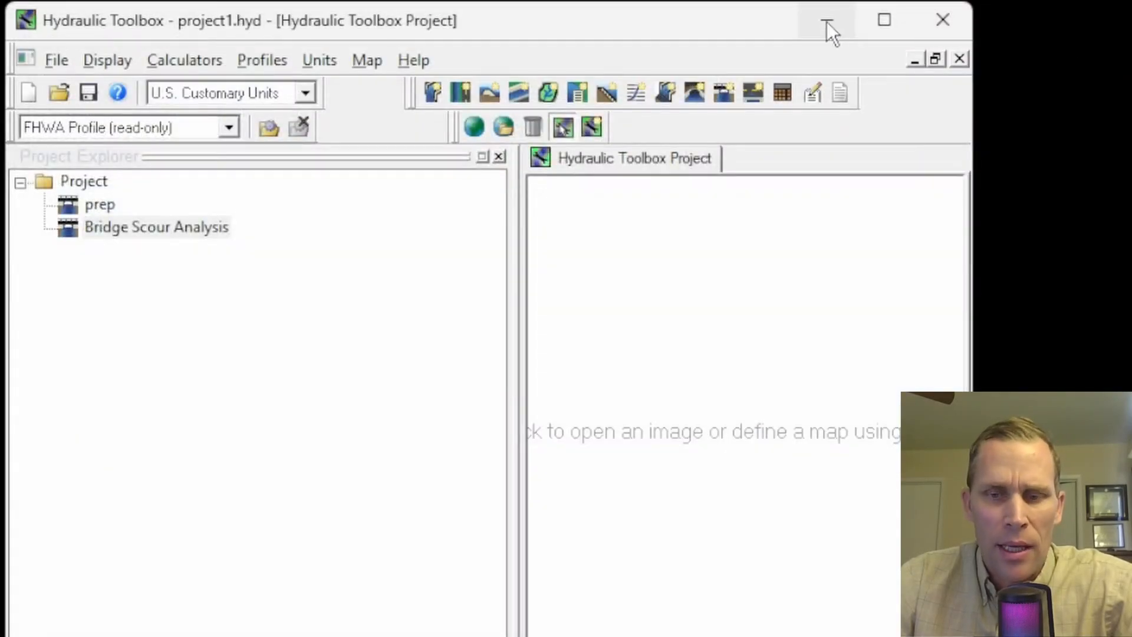
# - Switch to HEC-RAS and start a new project in the project\hecras folder of "31 - Pier Bridge Scour at Different Flow Rates"
pyautogui.click(827, 22)
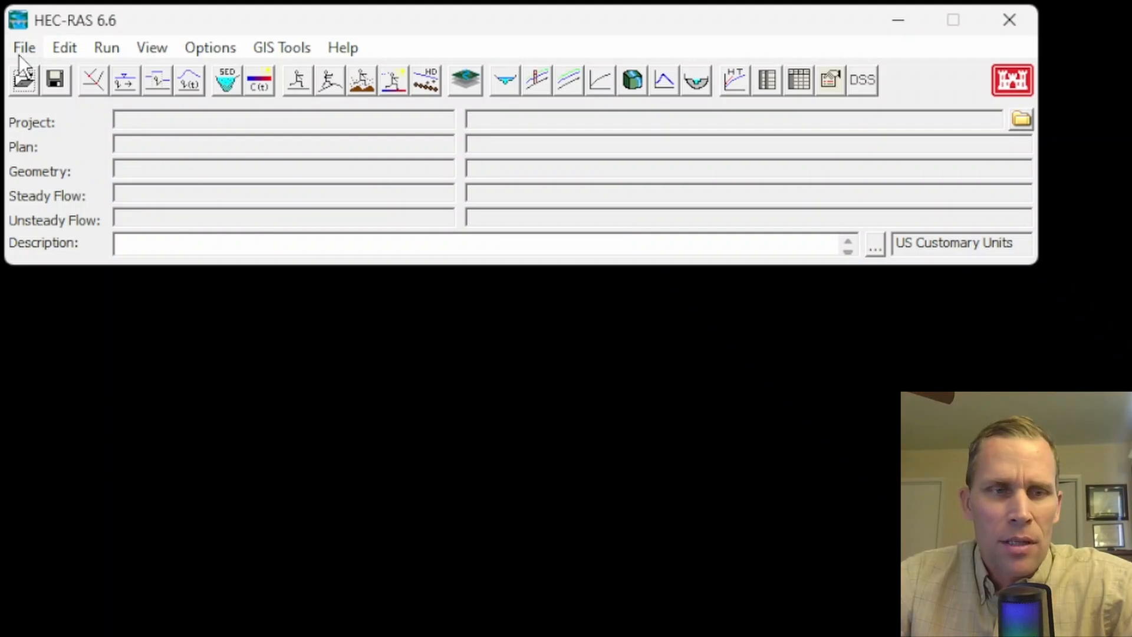
pyautogui.click(24, 48)
pyautogui.click(59, 77)
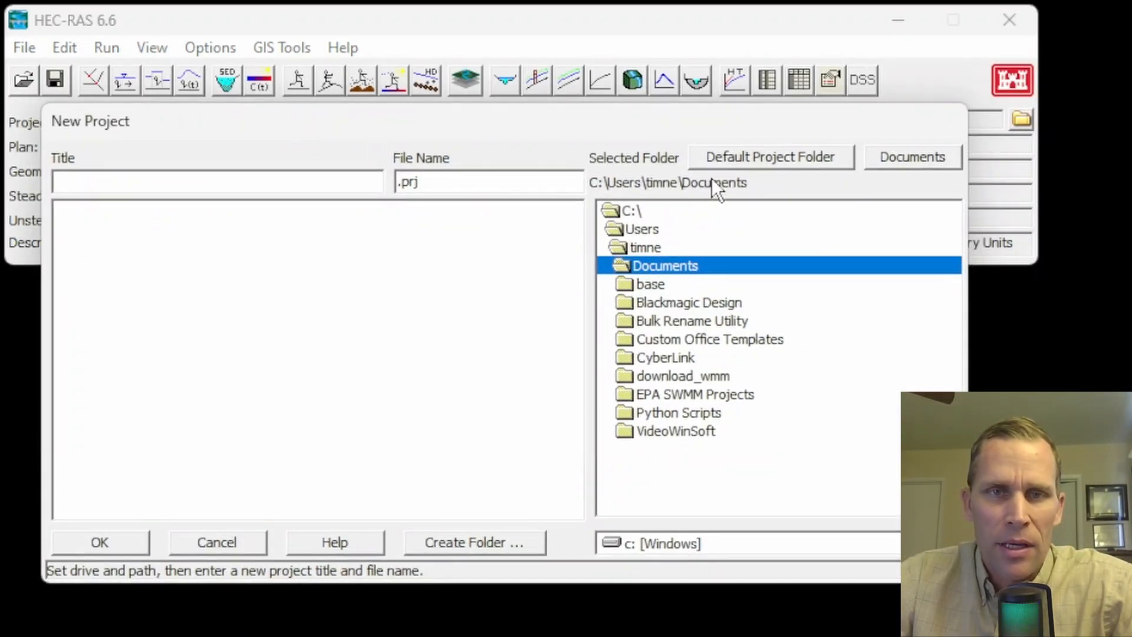
pyautogui.click(727, 160)
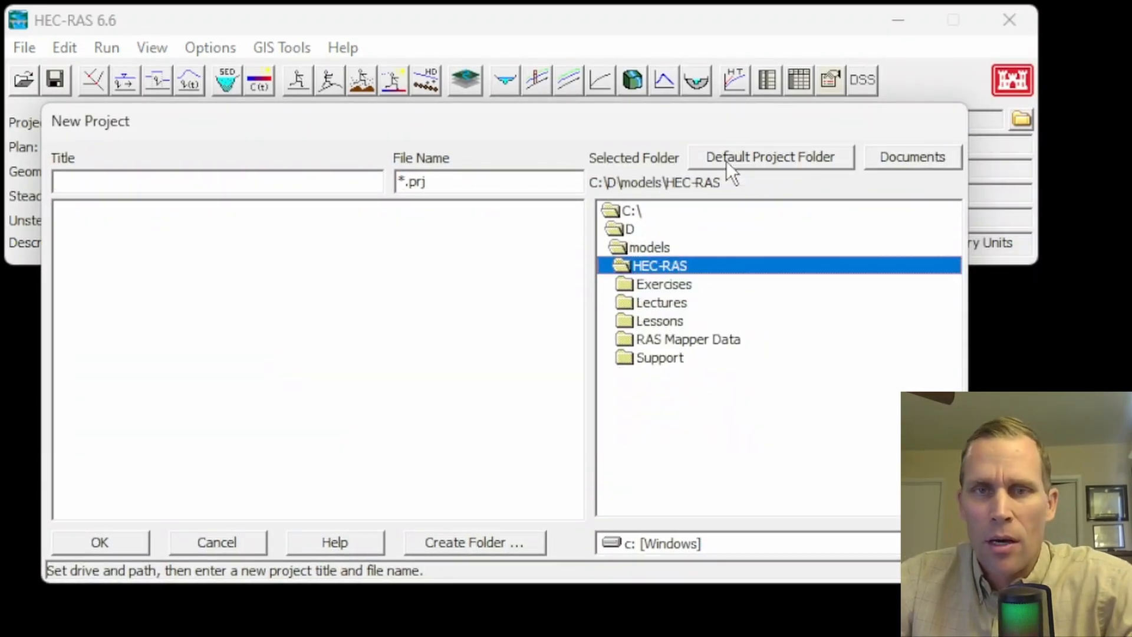
pyautogui.doubleClick(653, 254)
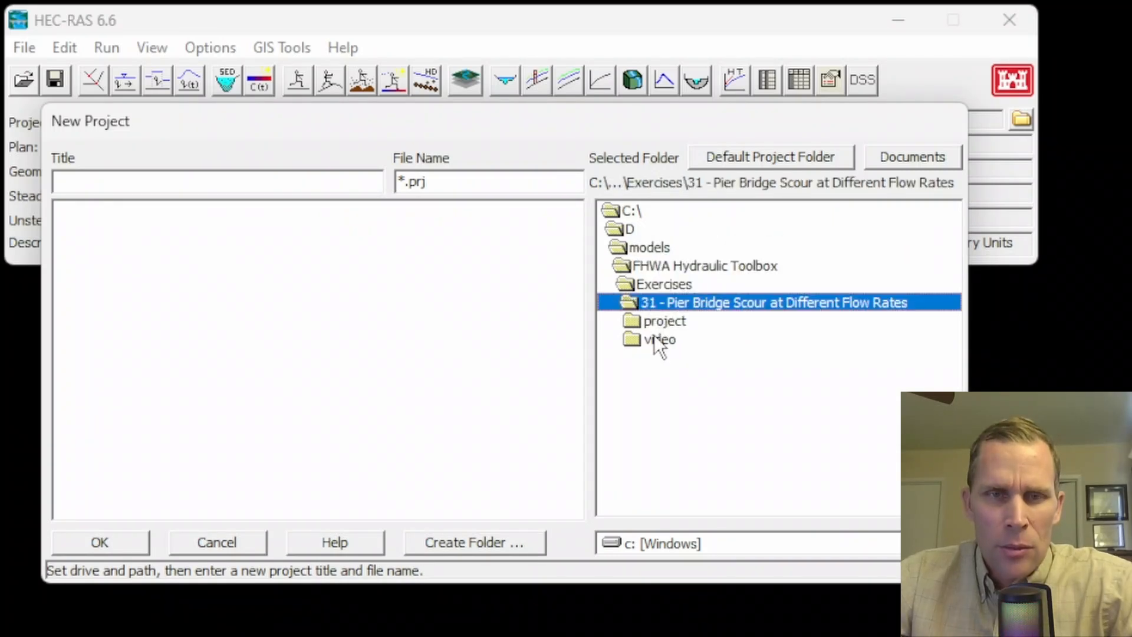
pyautogui.doubleClick(653, 322)
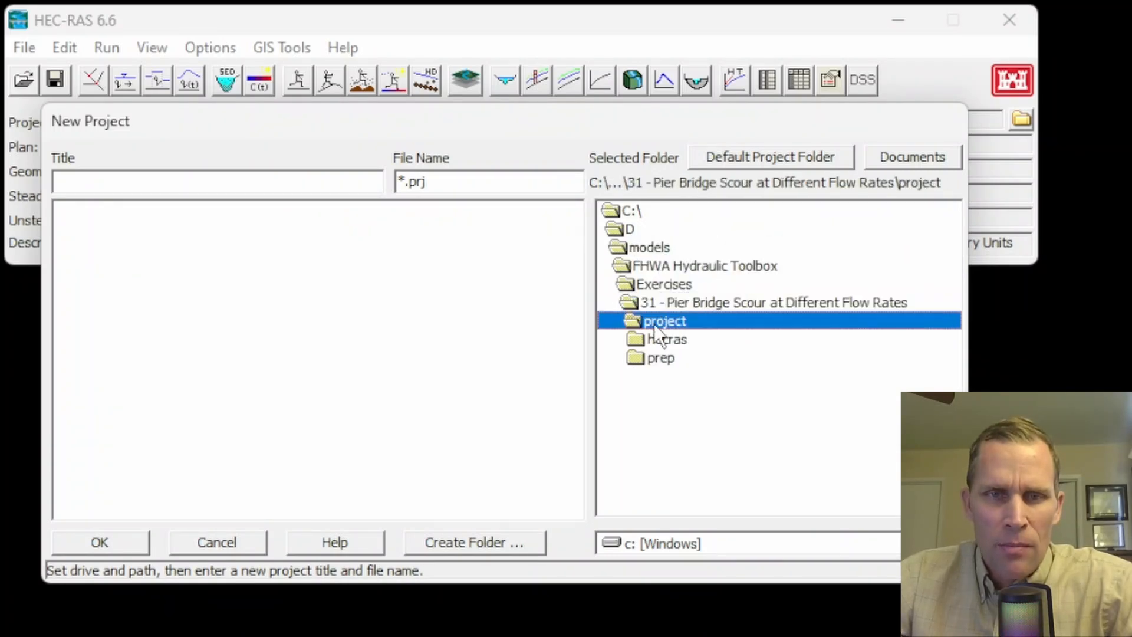
pyautogui.click(664, 342)
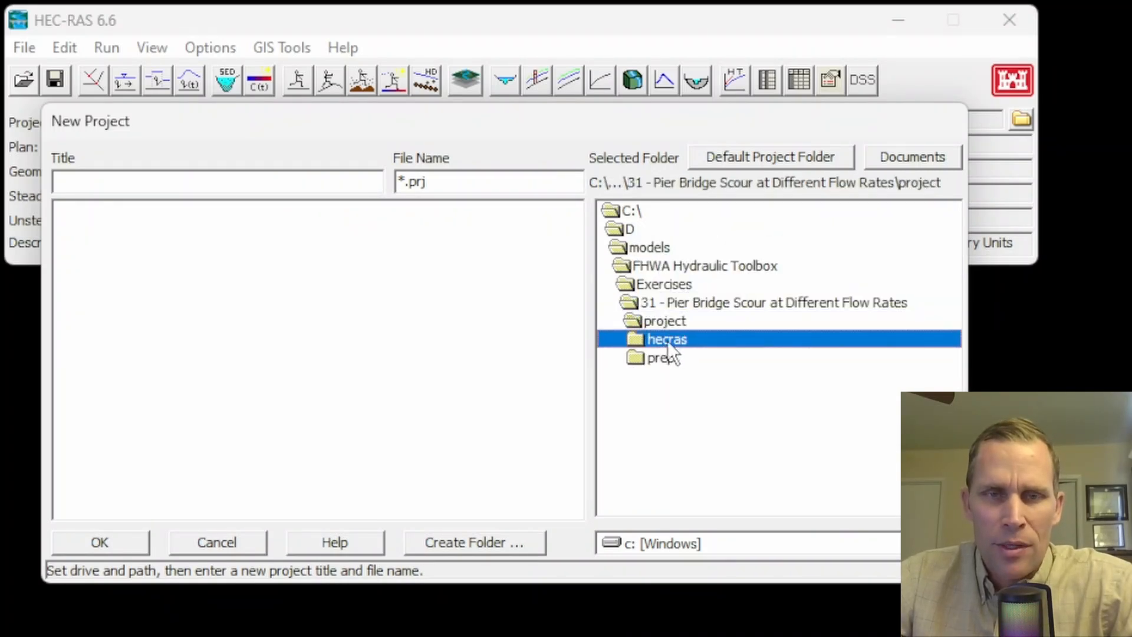
pyautogui.doubleClick(668, 341)
# - Title the new project "project" and create it as project.prj with US Customary Units
pyautogui.click(165, 185)
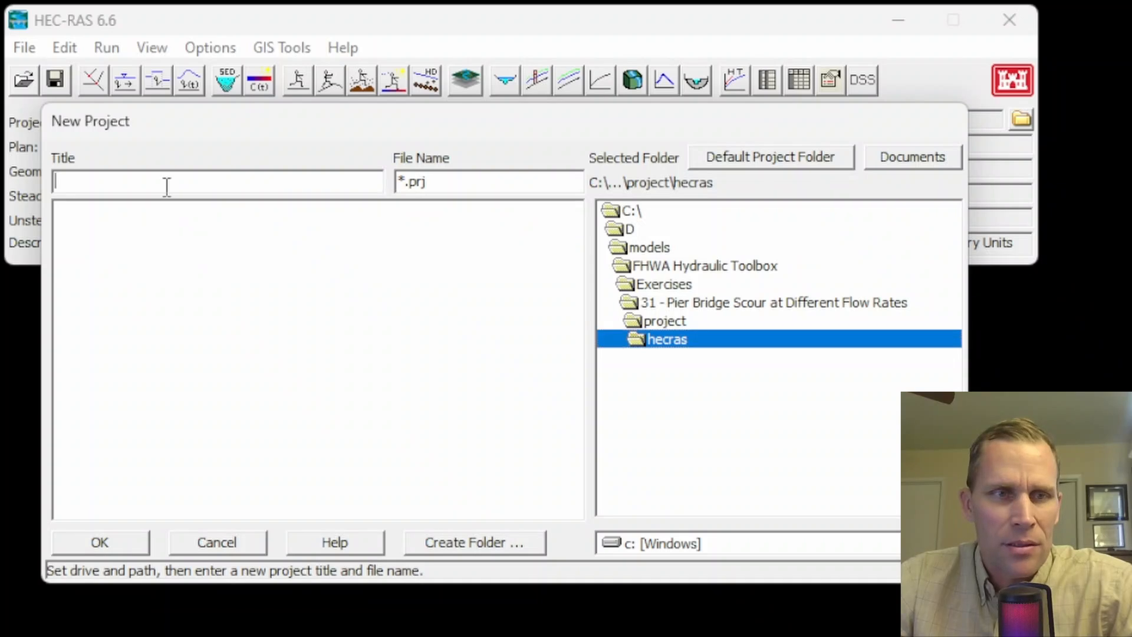
pyautogui.write('project')
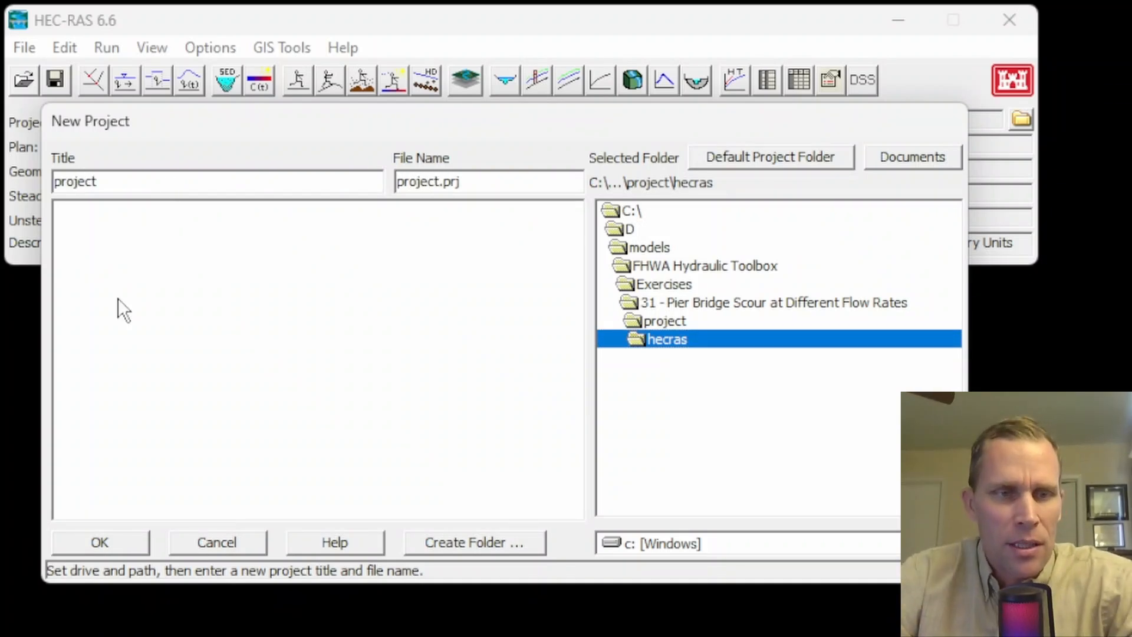
pyautogui.click(101, 541)
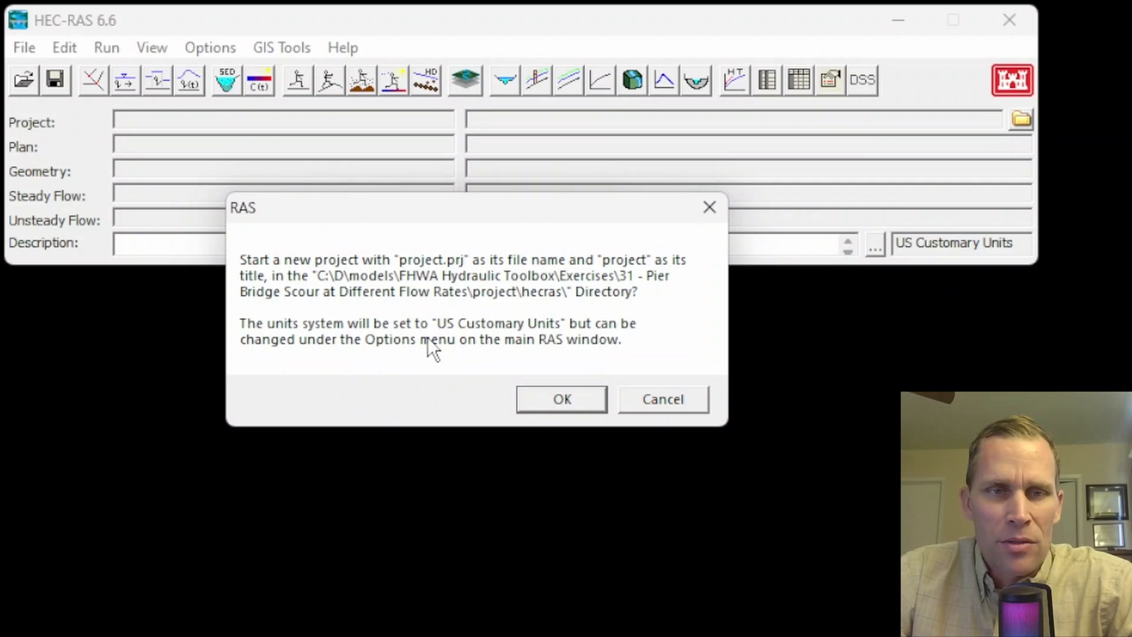
pyautogui.click(541, 400)
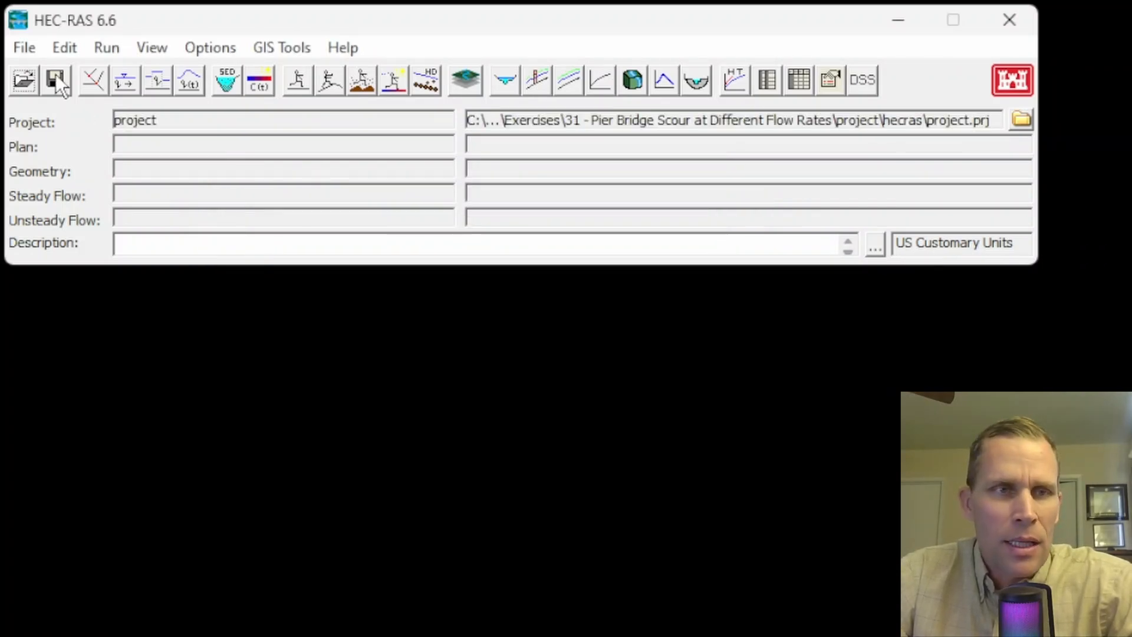
# - Open the geometric data and draw a gently curving river reach from the top of the schematic down to its lower part
pyautogui.click(57, 47)
pyautogui.click(86, 76)
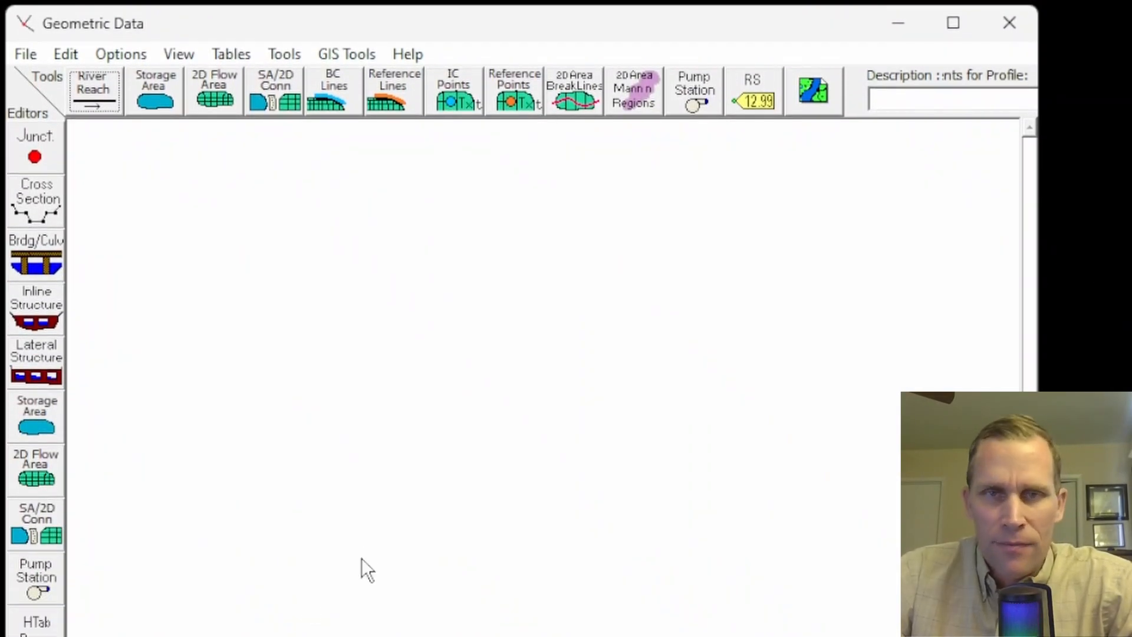
pyautogui.click(99, 90)
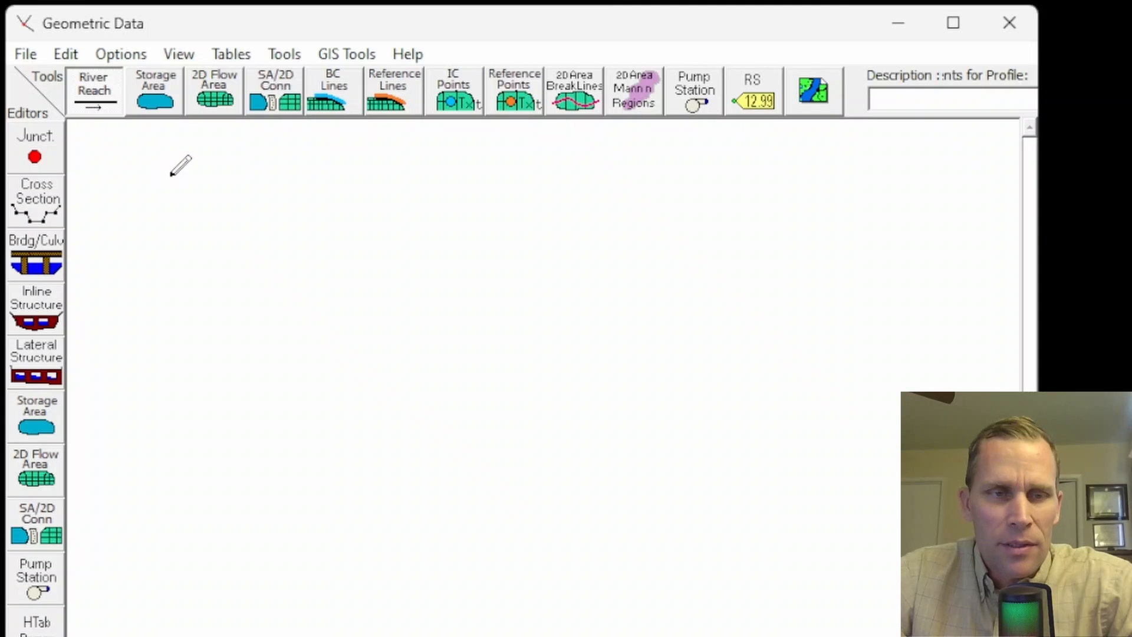
pyautogui.click(171, 176)
pyautogui.click(185, 260)
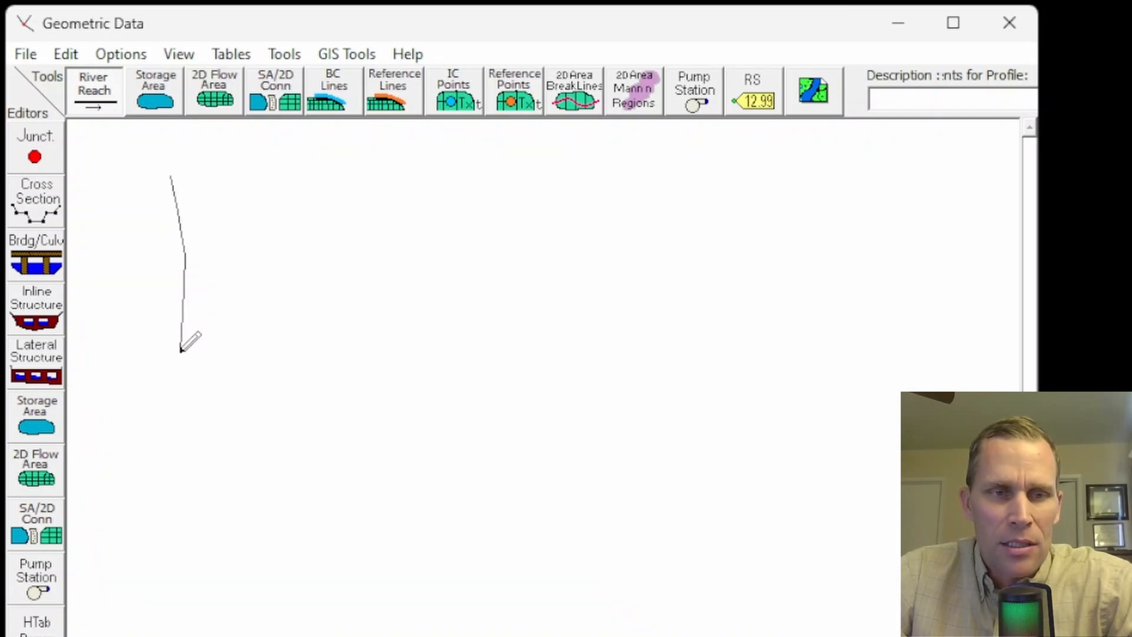
pyautogui.click(180, 351)
pyautogui.click(174, 397)
pyautogui.click(174, 445)
pyautogui.click(187, 498)
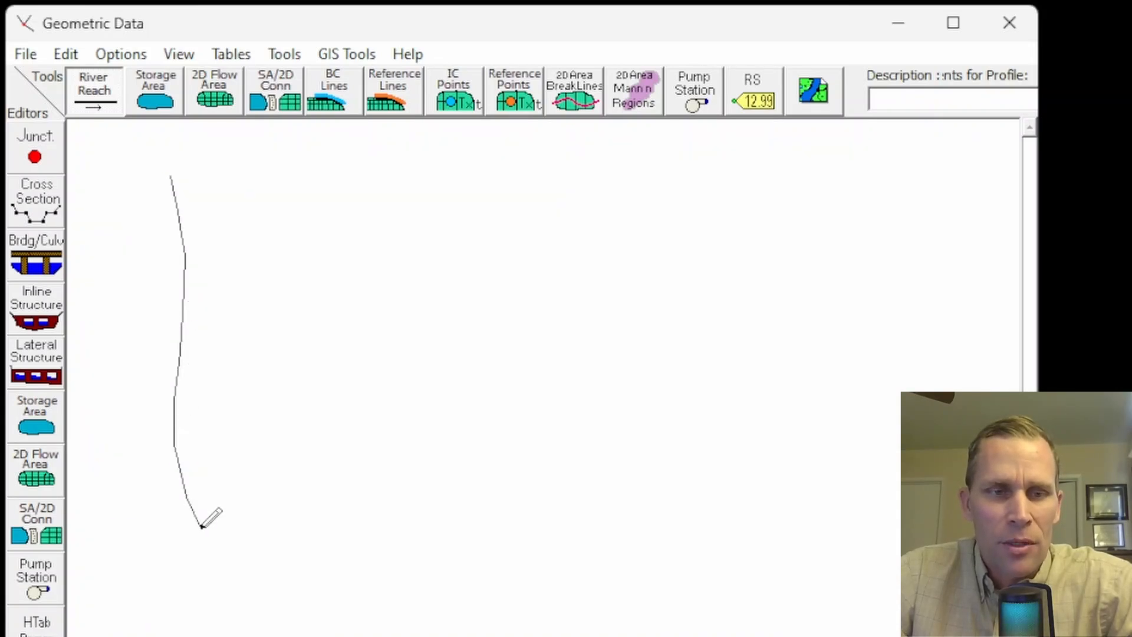
pyautogui.doubleClick(201, 532)
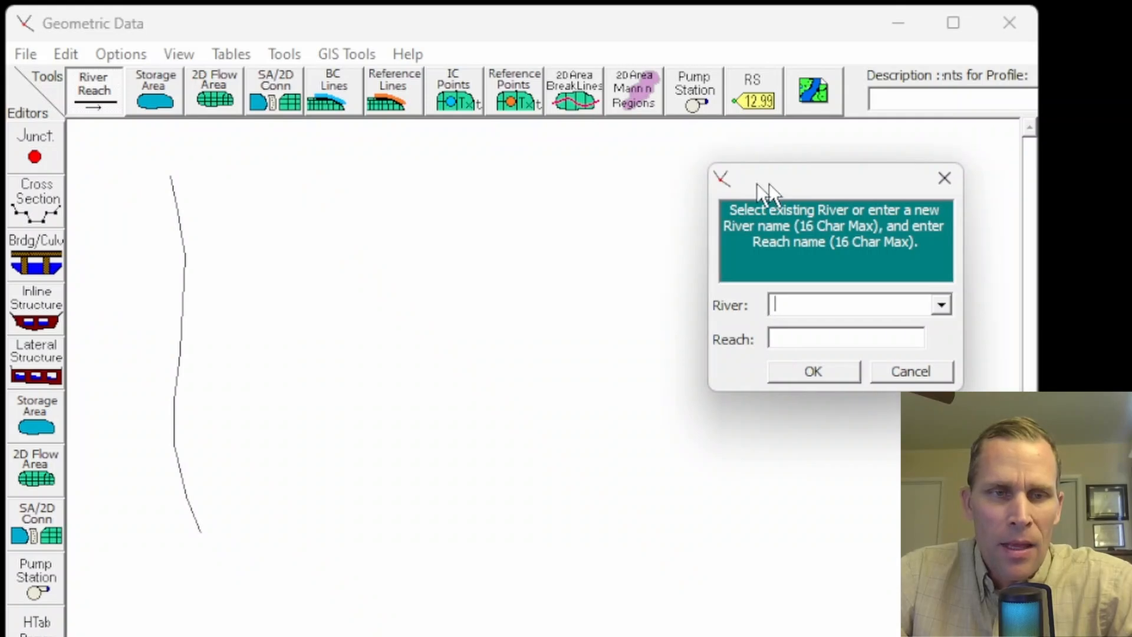
# - Name the drawn river riverA and its reach reach1
pyautogui.moveTo(761, 187); pyautogui.dragTo(384, 175)
pyautogui.write('river')
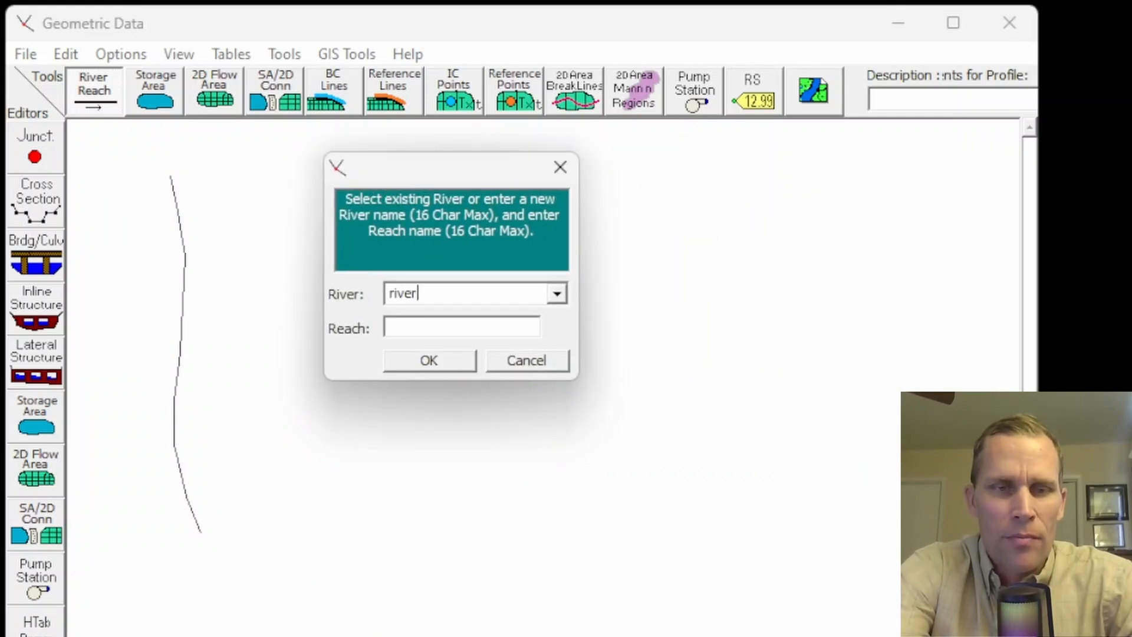
pyautogui.write('A')
pyautogui.press('Tab')
pyautogui.write('reach1')
pyautogui.press('Return')
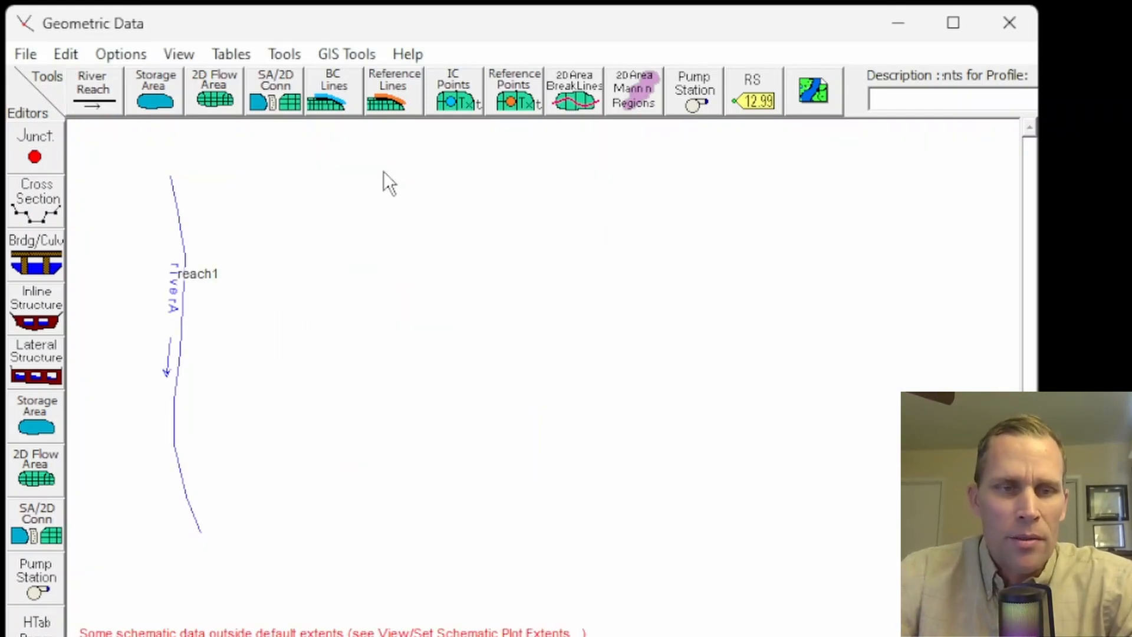
# - Add a new cross section at river station 0 on riverA, reach1, and select it for editing
pyautogui.click(35, 200)
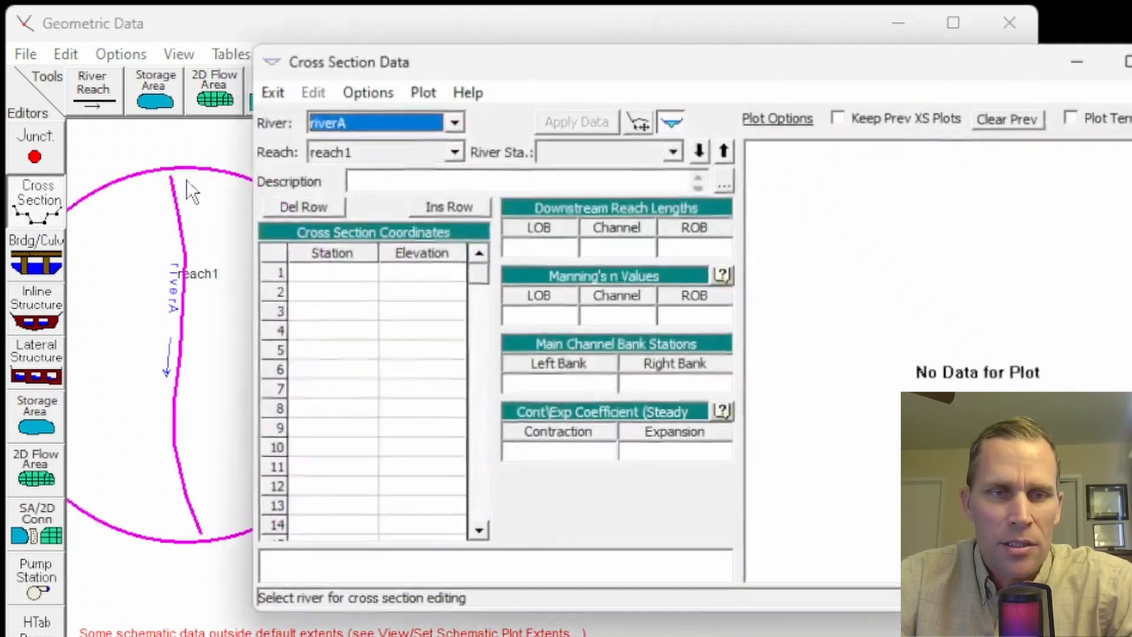
pyautogui.moveTo(497, 63); pyautogui.dragTo(504, 34)
pyautogui.click(384, 66)
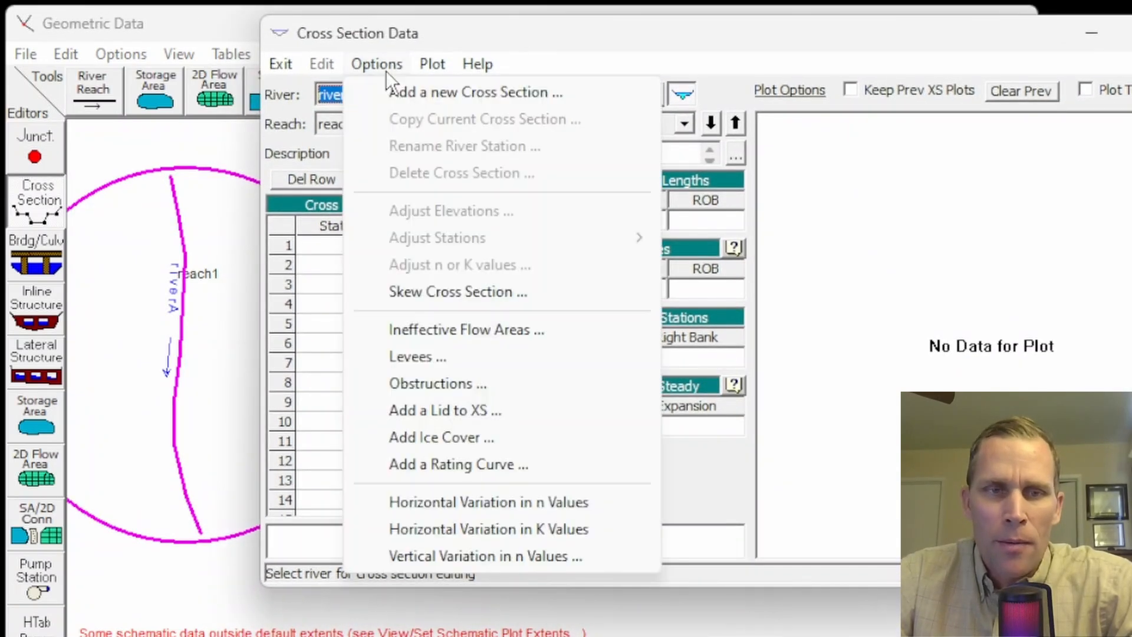
pyautogui.click(402, 93)
pyautogui.moveTo(688, 297); pyautogui.dragTo(366, 194)
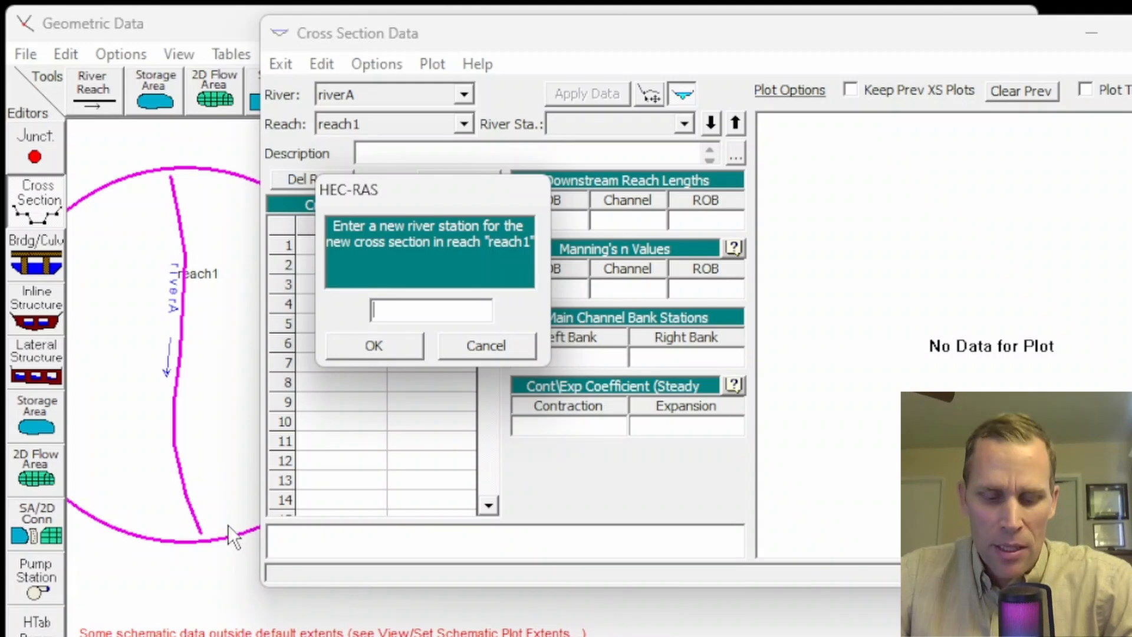
pyautogui.write('0')
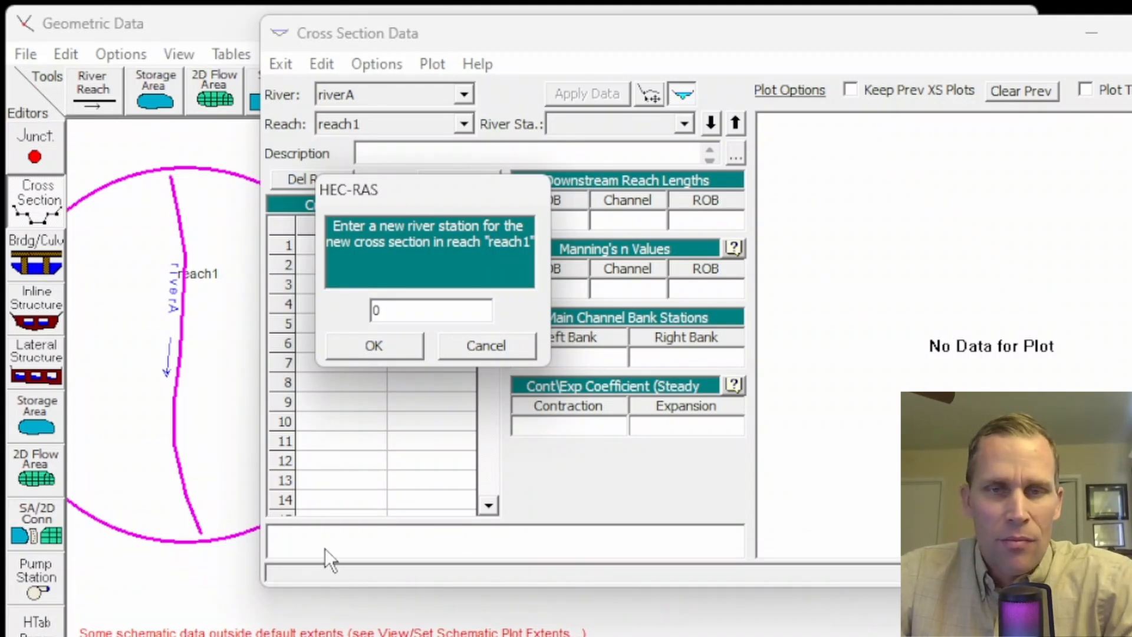
pyautogui.click(374, 348)
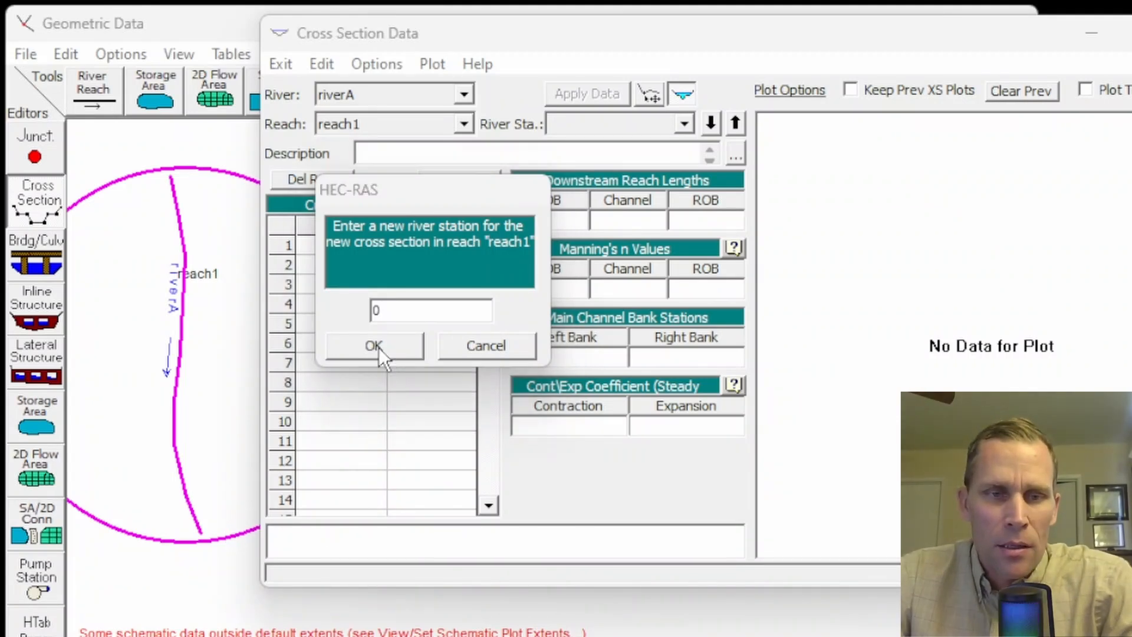
pyautogui.click(685, 122)
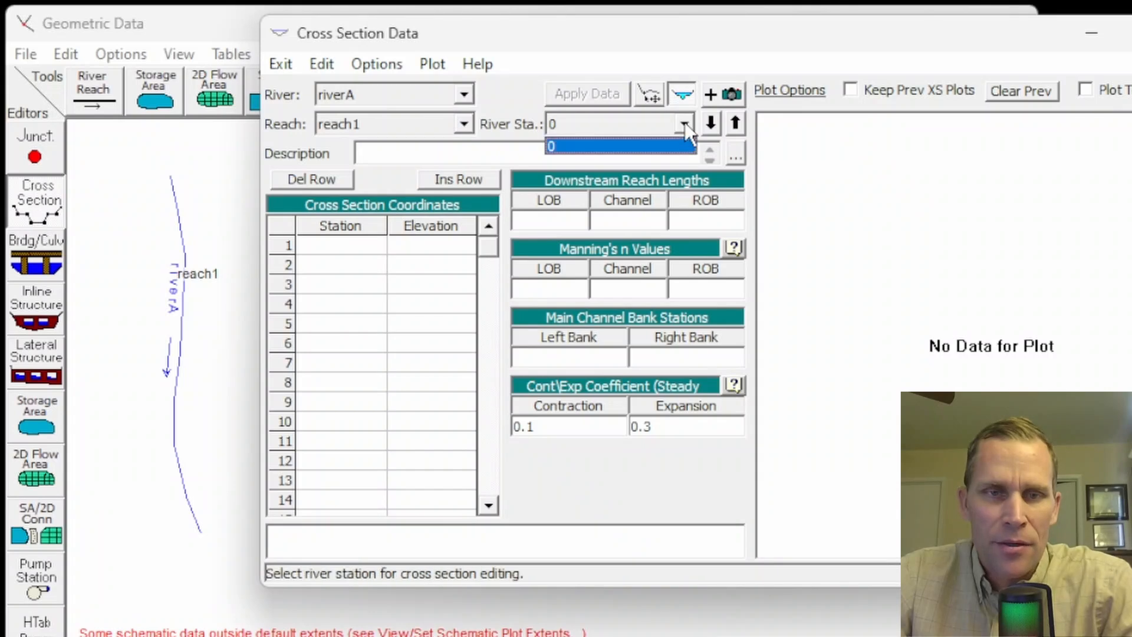
pyautogui.click(625, 146)
# - Paste station–elevation pairs 0/140, 60/120, 90/120 and 150/140 into river station 0, apply them, and hide the plot
pyautogui.moveTo(328, 250); pyautogui.dragTo(409, 390)
pyautogui.hotkey('ctrl', 'v')
pyautogui.click(362, 300)
pyautogui.moveTo(354, 246); pyautogui.dragTo(402, 296)
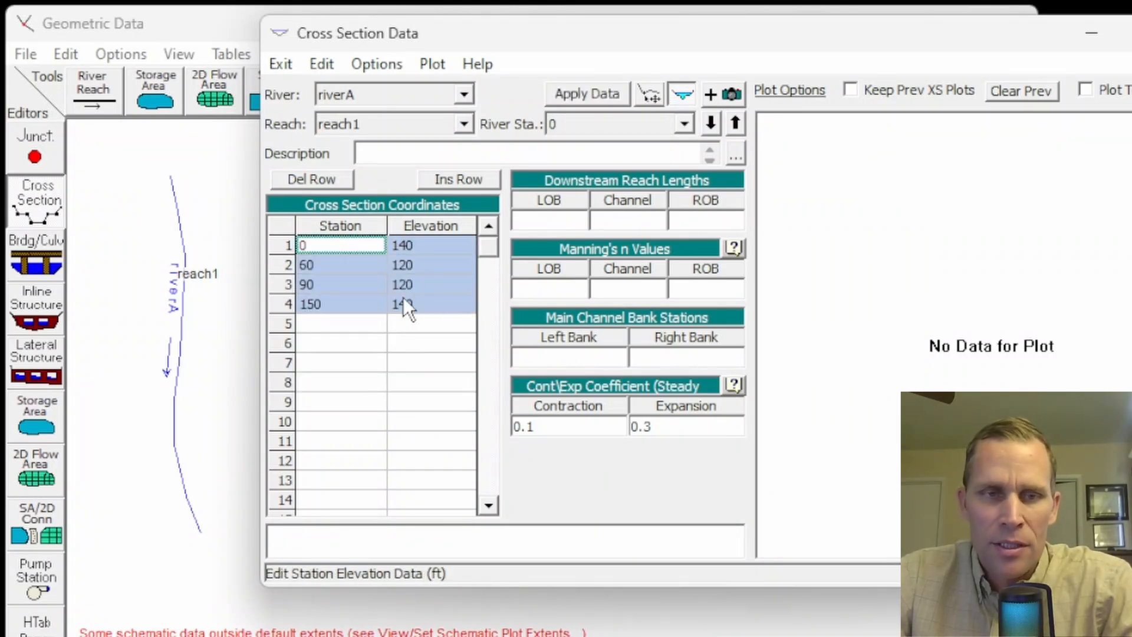
pyautogui.click(507, 96)
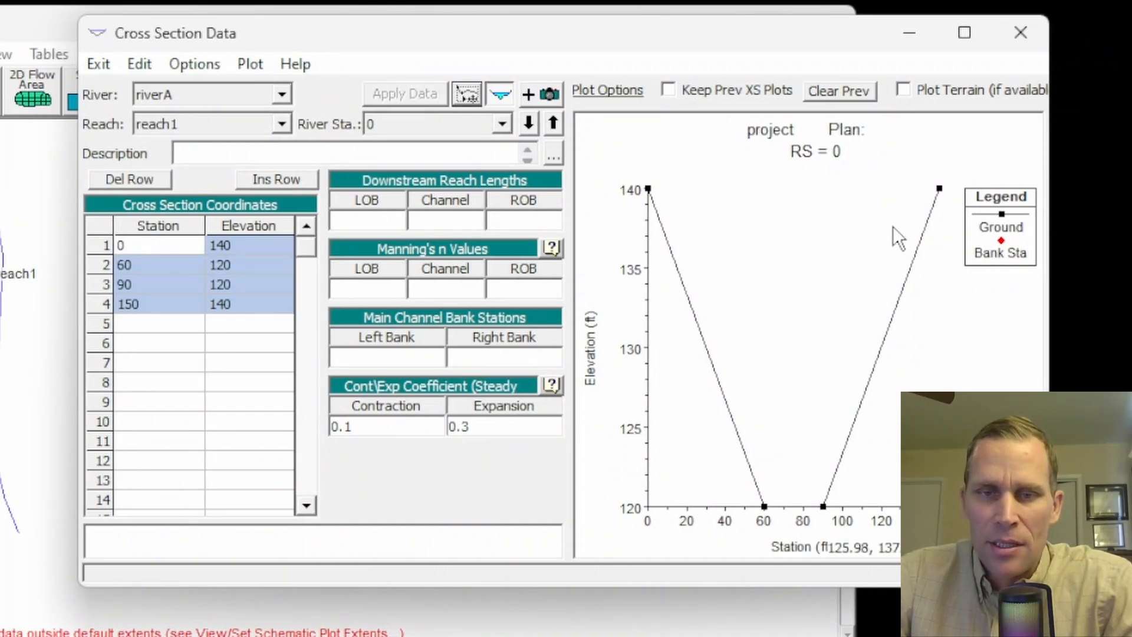
pyautogui.click(502, 96)
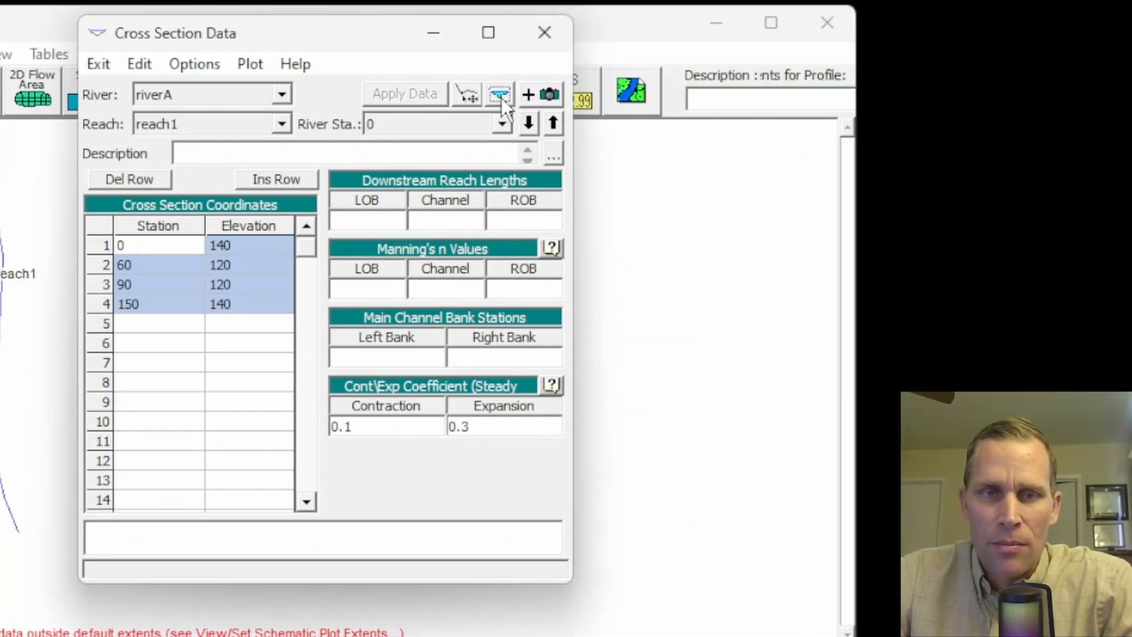
# - Display the cross-section plot for river station 0 and compare its shape with the station–elevation points in the table
pyautogui.click(499, 95)
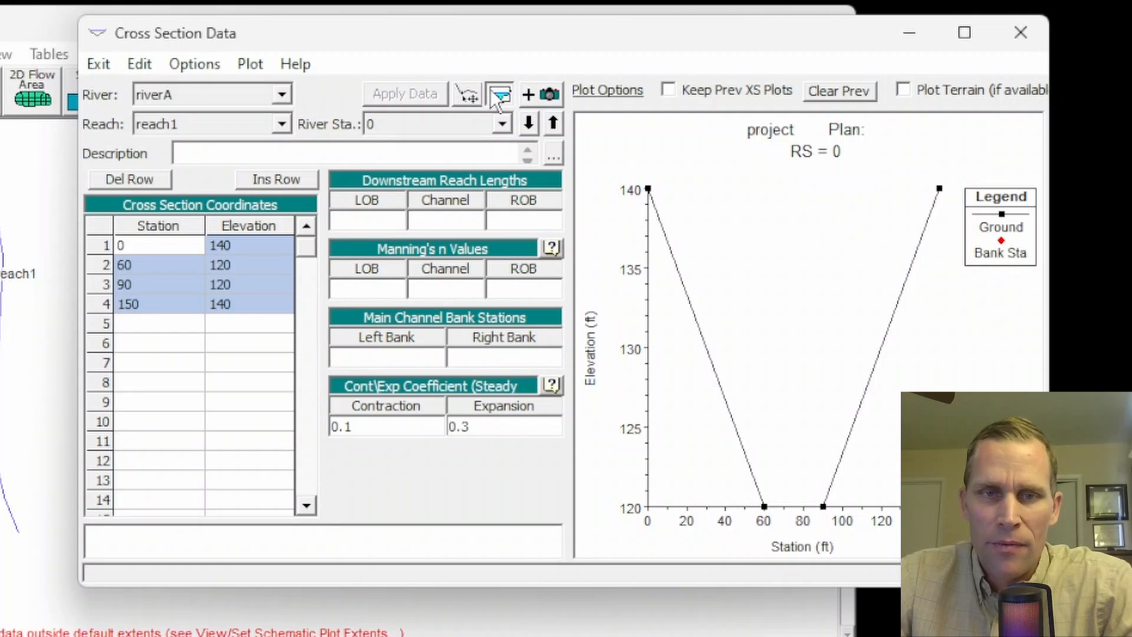
pyautogui.click(151, 311)
pyautogui.click(145, 268)
pyautogui.click(144, 279)
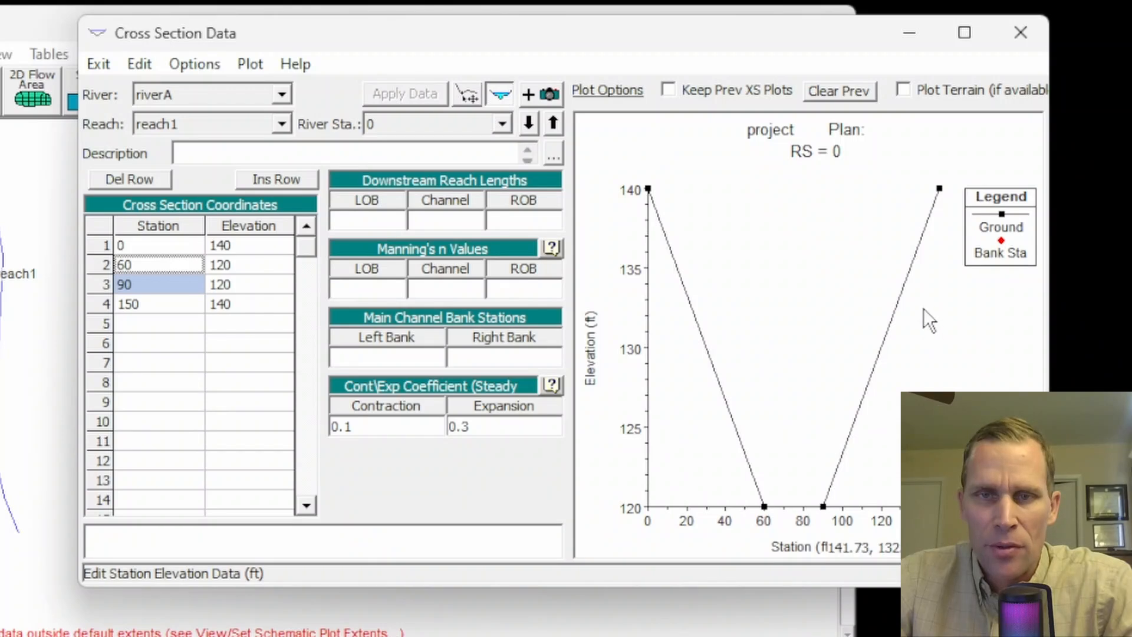
pyautogui.click(137, 243)
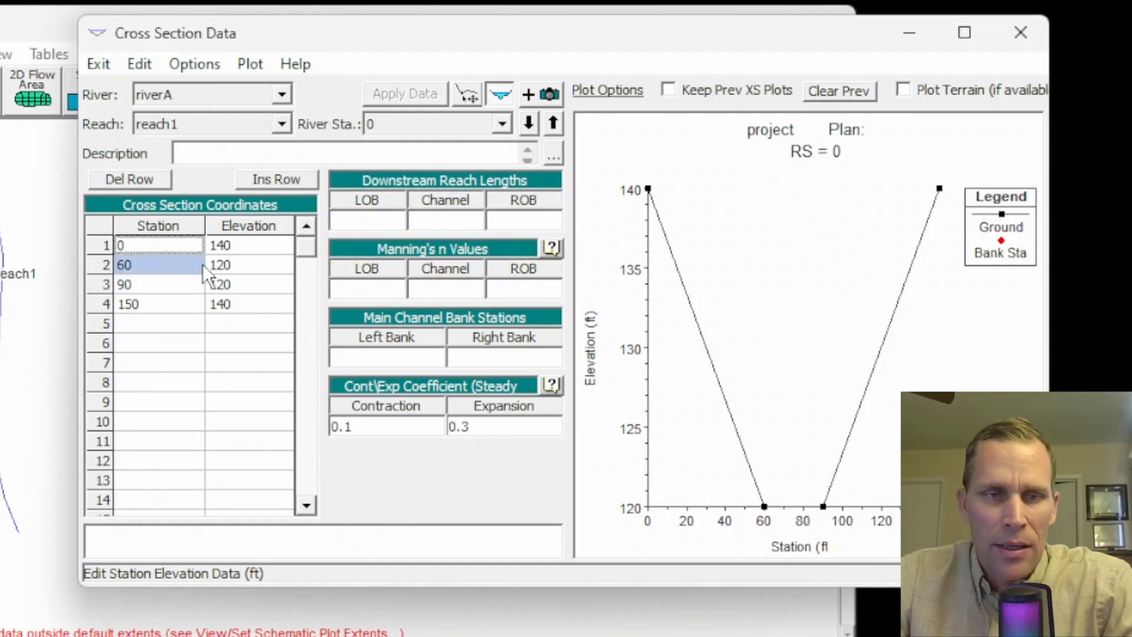
pyautogui.moveTo(203, 263); pyautogui.dragTo(212, 298)
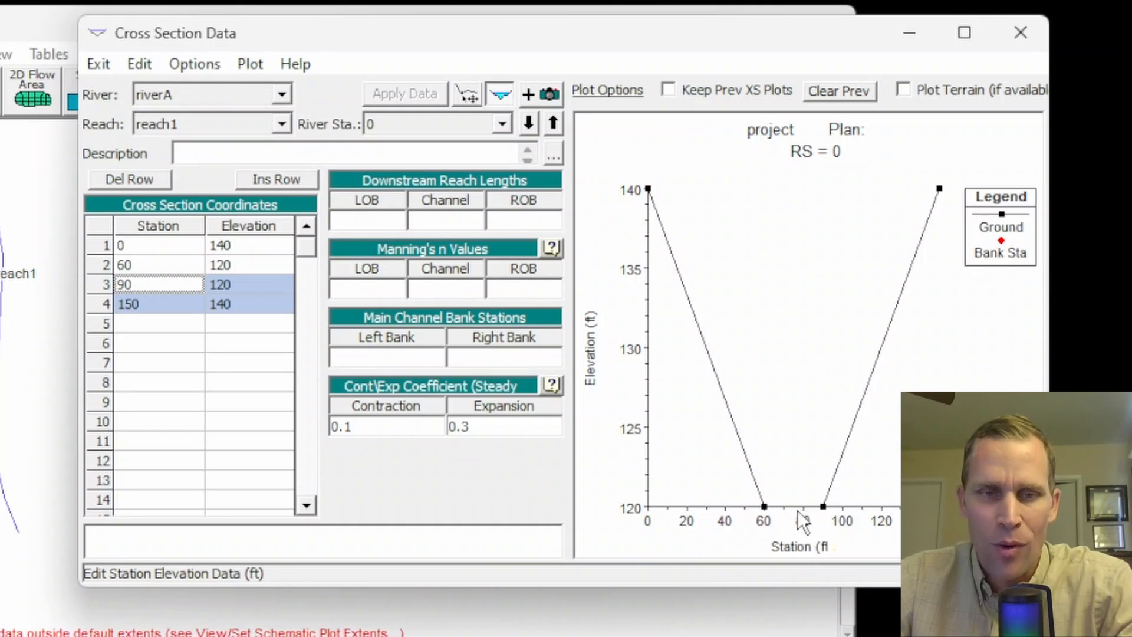
# - Set the downstream reach lengths of river station 0 to 0 for LOB, channel and ROB
pyautogui.click(335, 222)
pyautogui.write('0')
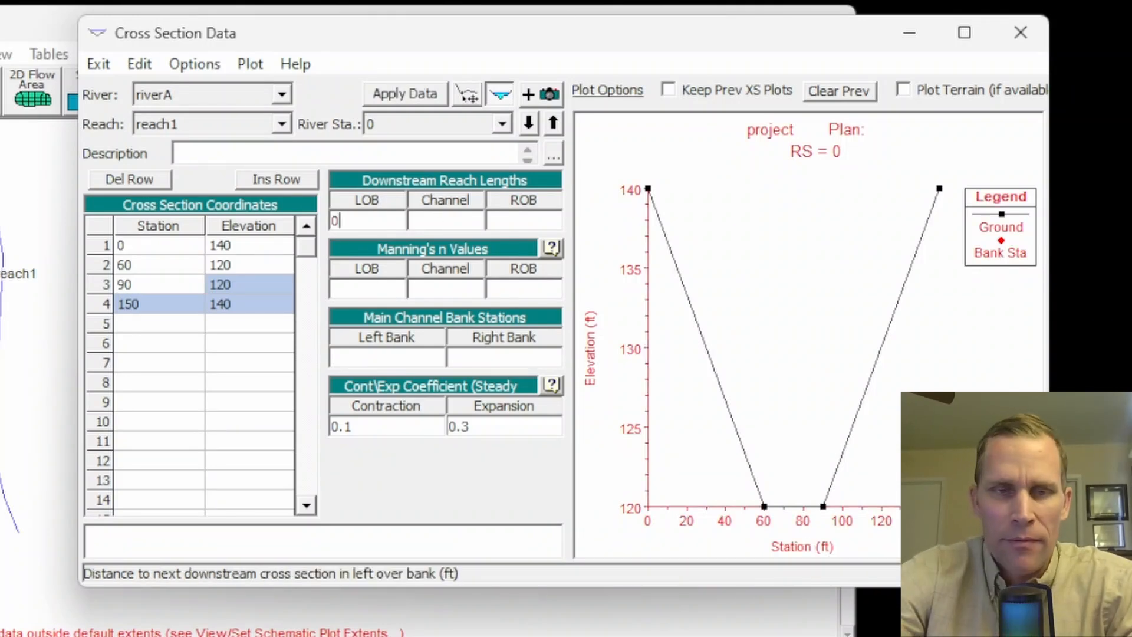
pyautogui.press('Tab')
pyautogui.write('0')
pyautogui.press('Tab')
pyautogui.write('0')
# - Set Manning's n to 0.04 for the left overbank, channel and right overbank of river station 0
pyautogui.press('Tab')
pyautogui.write('0.0')
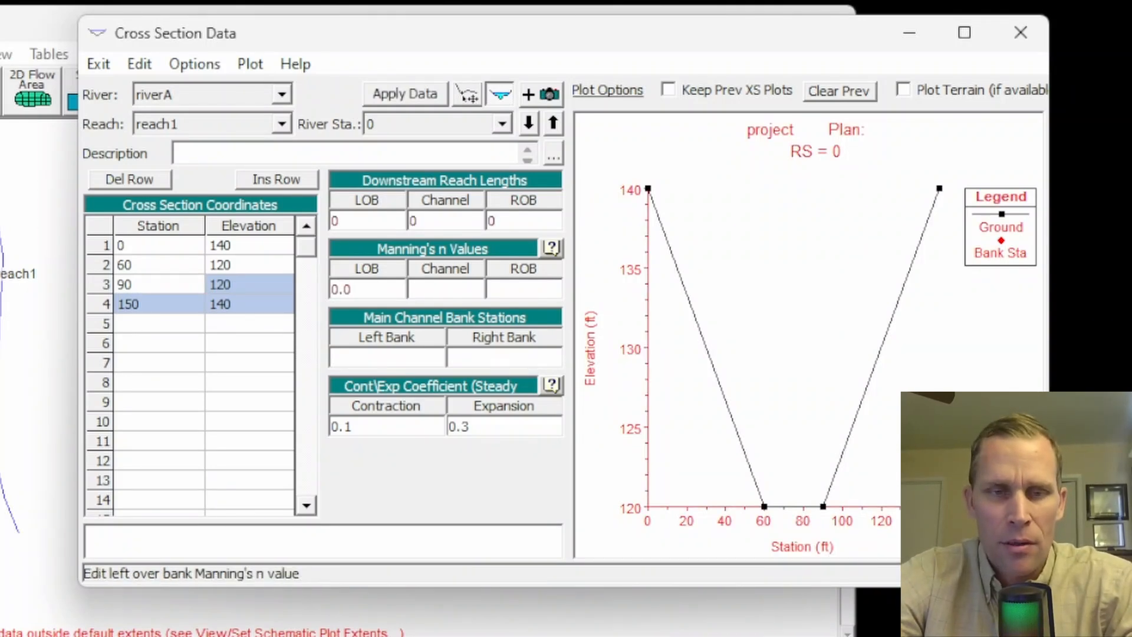
pyautogui.write('4')
pyautogui.press('Tab')
pyautogui.write('0.04')
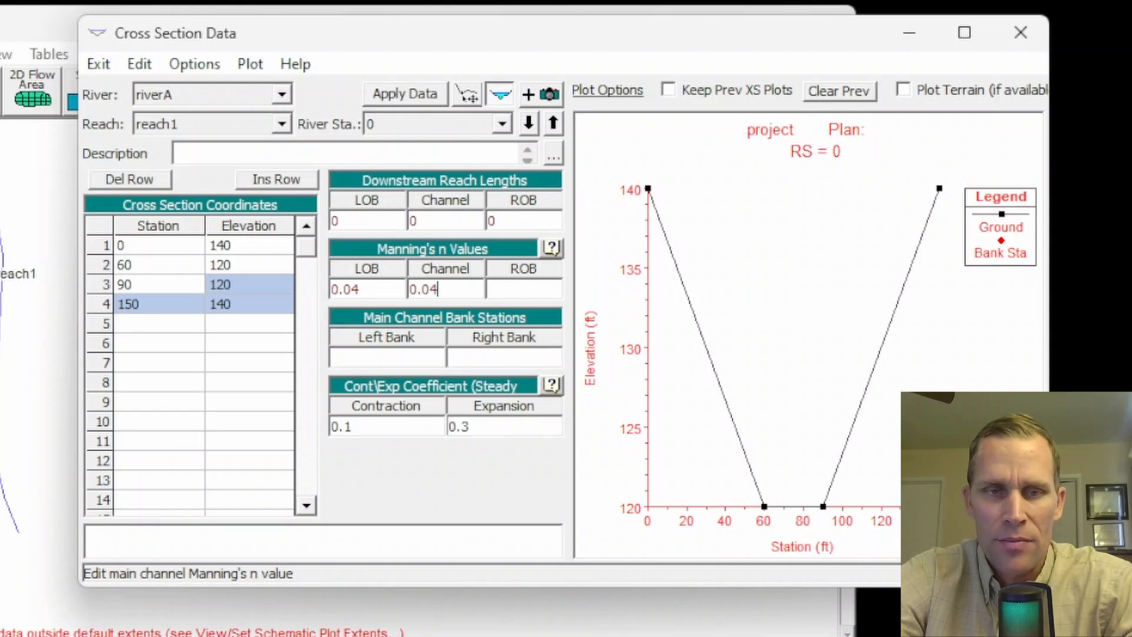
pyautogui.press('Tab')
pyautogui.write('0.04')
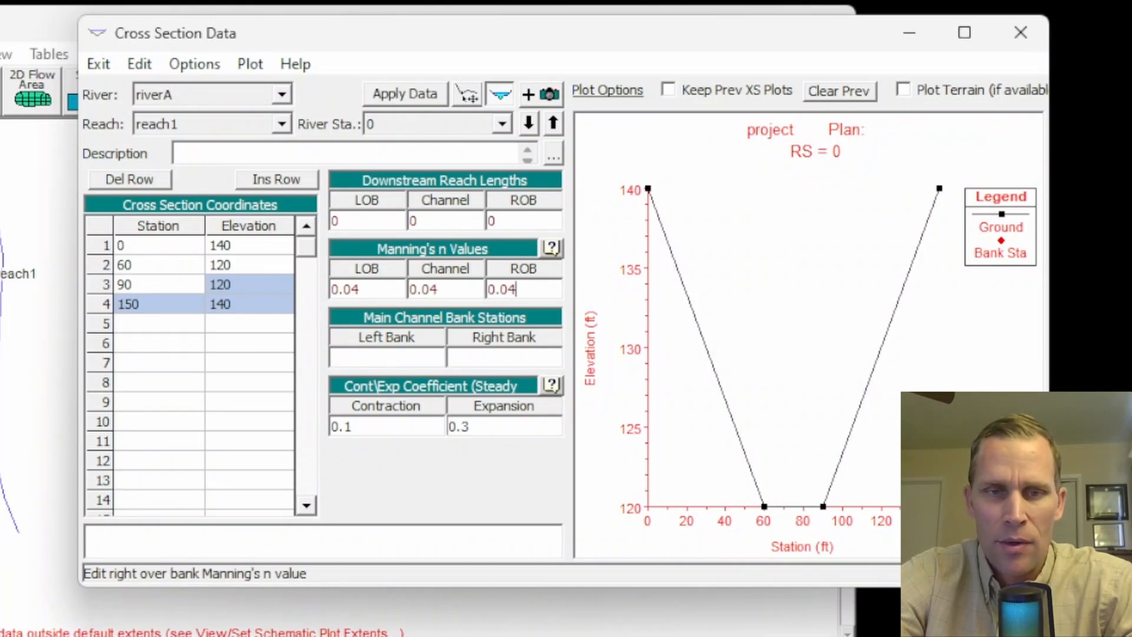
# - Set the main channel bank stations to 0 on the left and 150 on the right, and apply the data
pyautogui.click(397, 358)
pyautogui.write('0')
pyautogui.press('Tab')
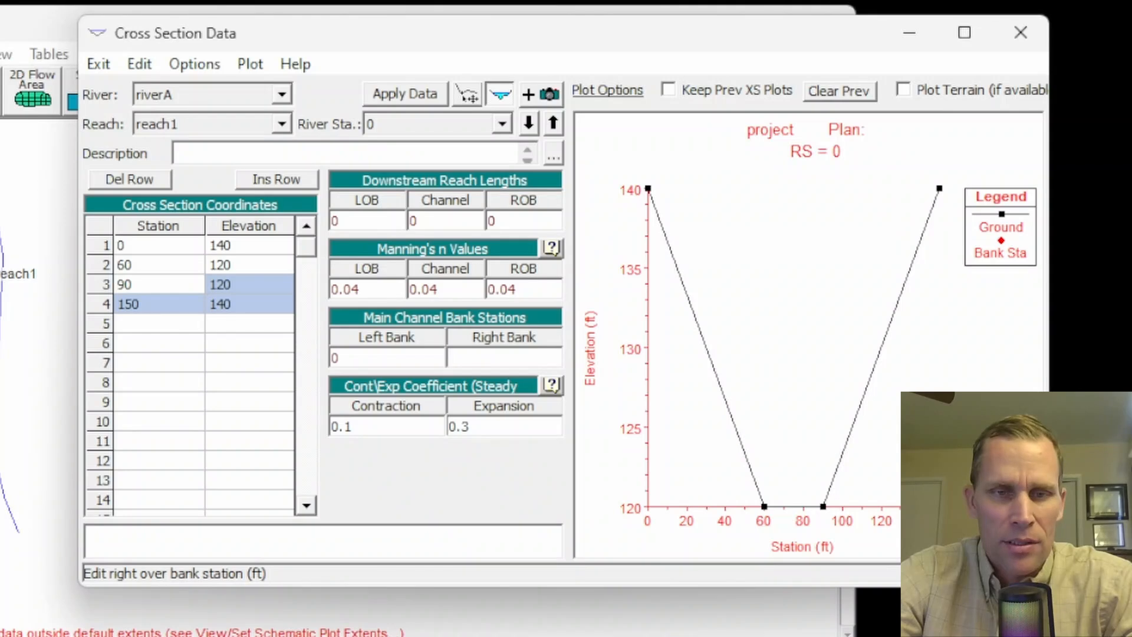
pyautogui.write('150')
pyautogui.press('Tab')
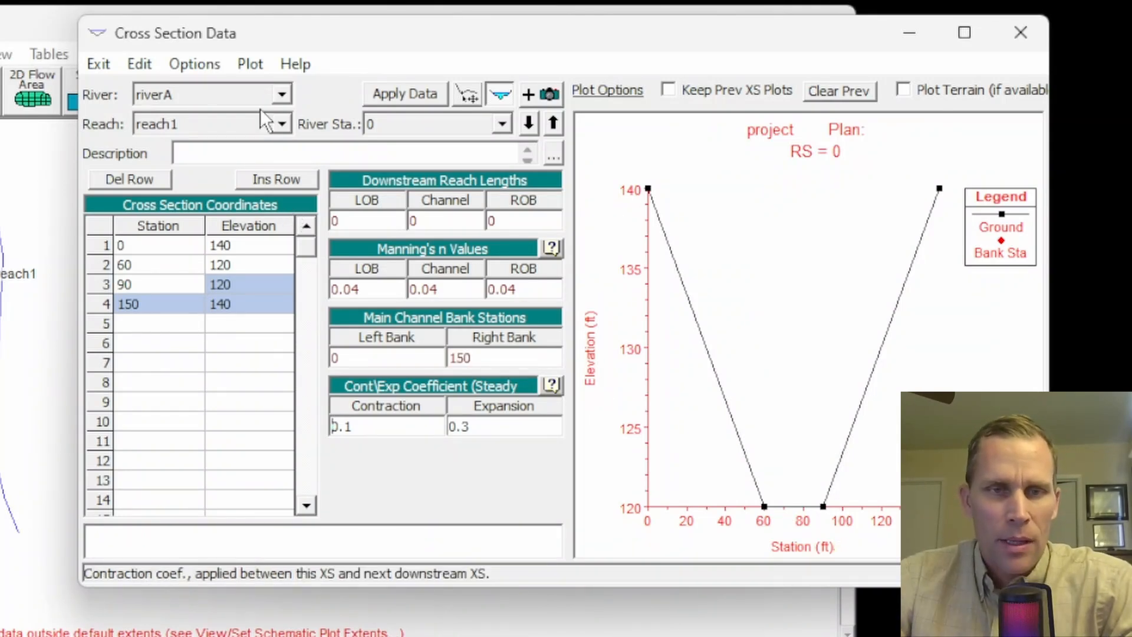
pyautogui.click(416, 95)
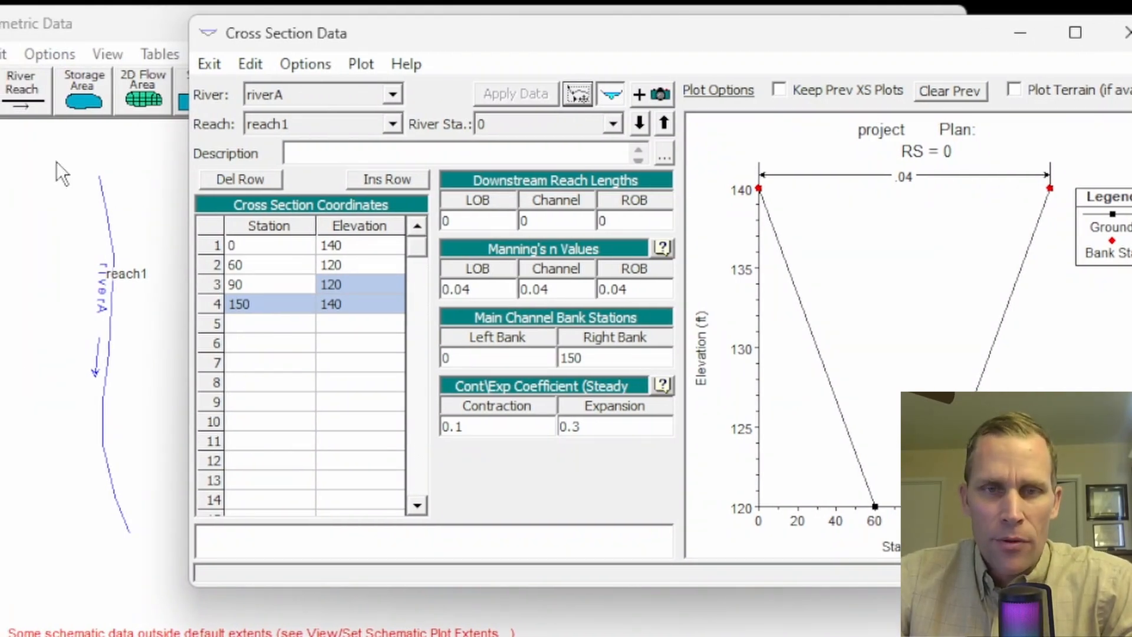
# - Copy the current cross section to a new river station 300 on riverA, reach1
pyautogui.click(319, 69)
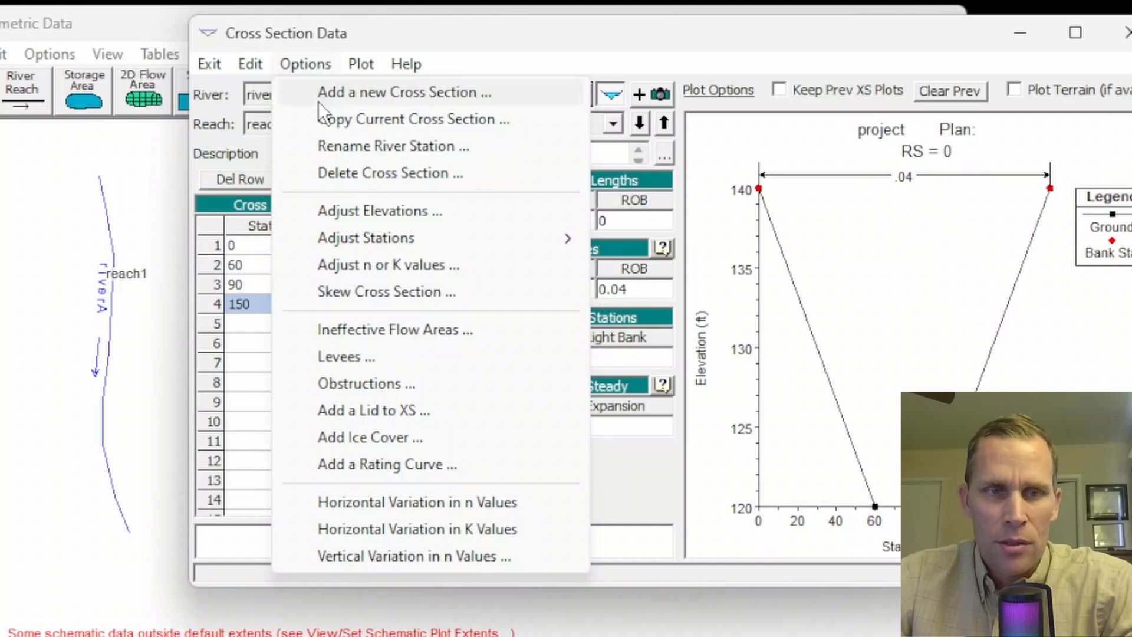
pyautogui.click(338, 122)
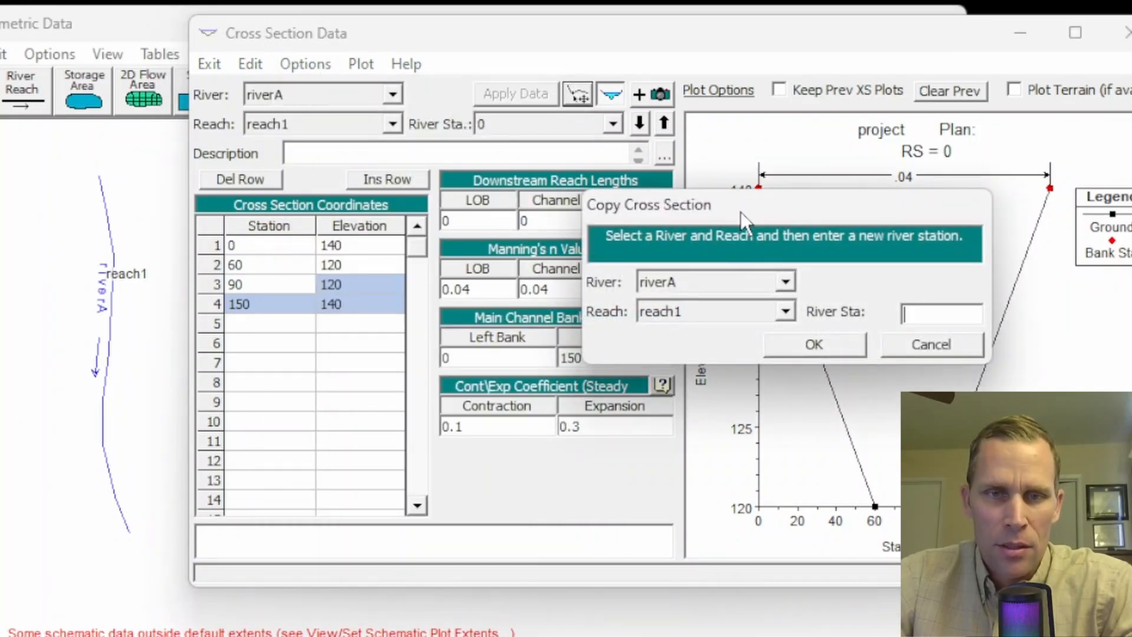
pyautogui.moveTo(741, 211); pyautogui.dragTo(444, 183)
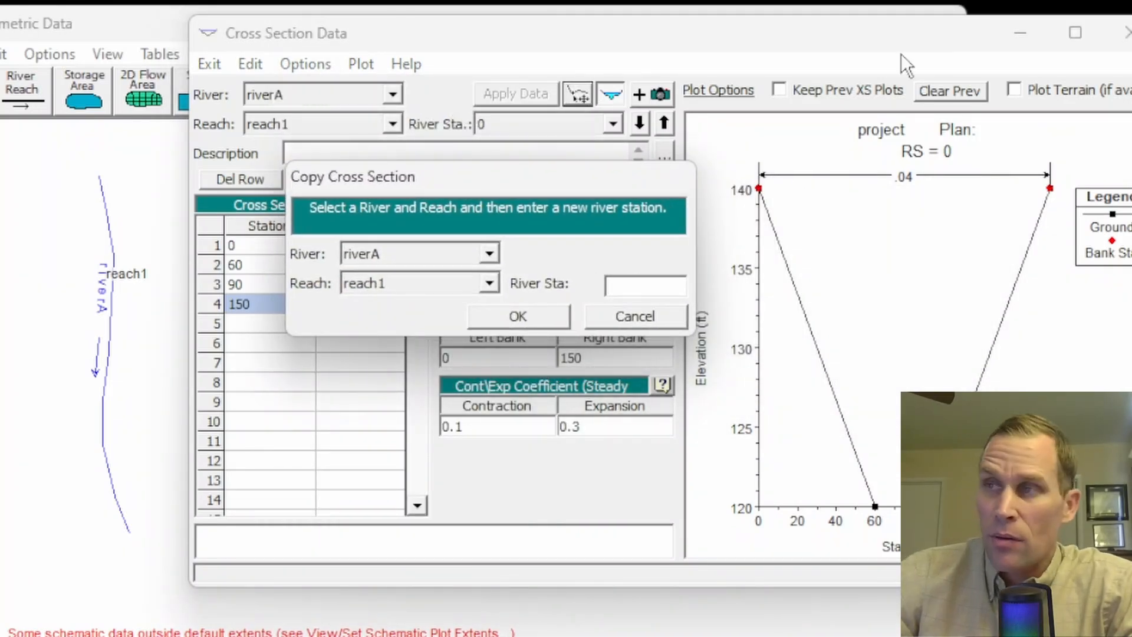
pyautogui.write('300')
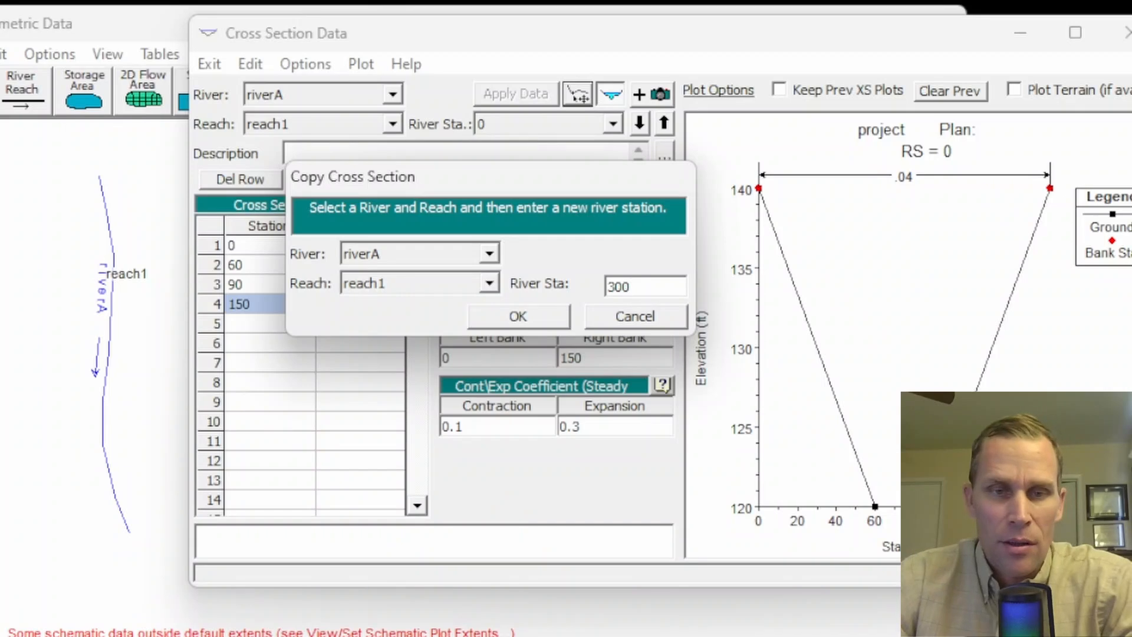
pyautogui.click(518, 318)
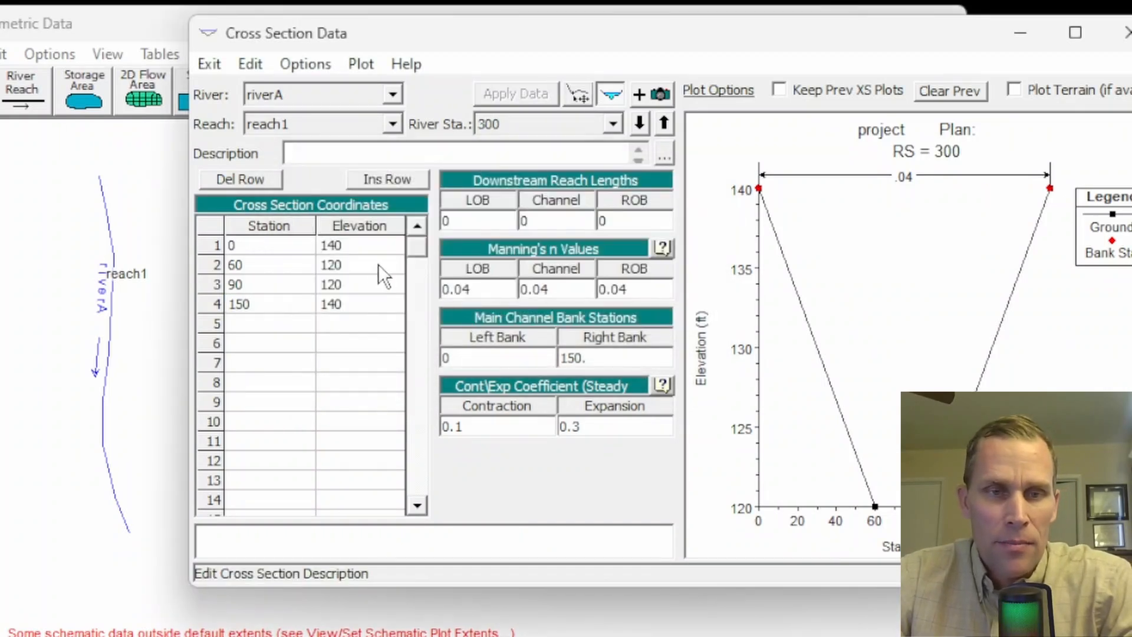
# - Raise all elevations of river station 300 by 1 ft with Adjust Elevations and apply the data
pyautogui.moveTo(362, 245); pyautogui.dragTo(355, 304)
pyautogui.click(352, 285)
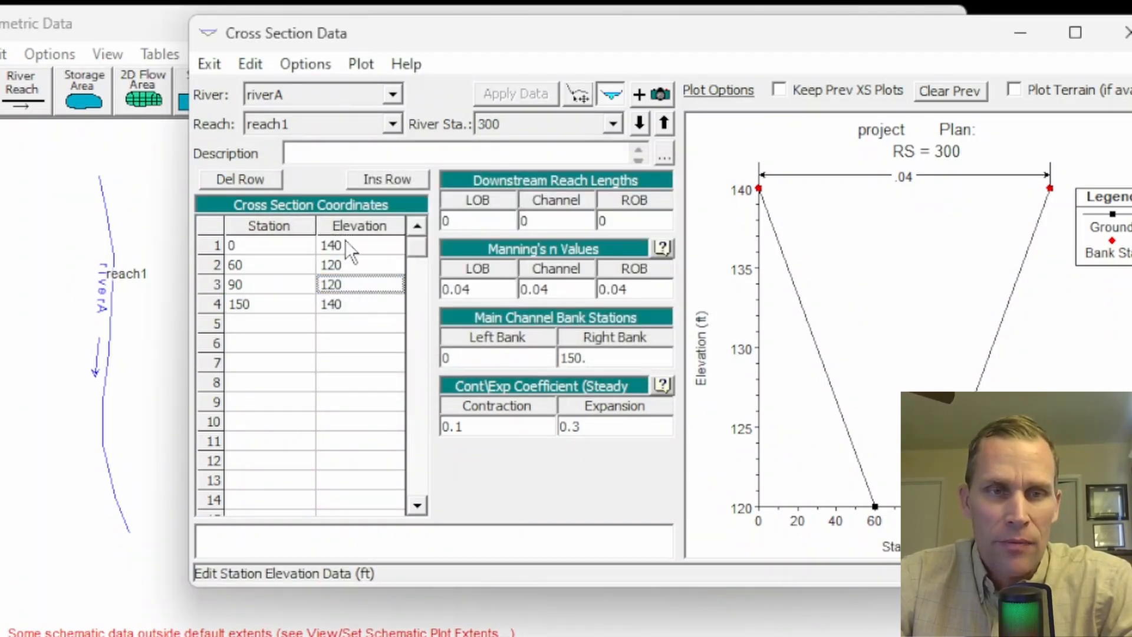
pyautogui.click(298, 66)
pyautogui.click(352, 209)
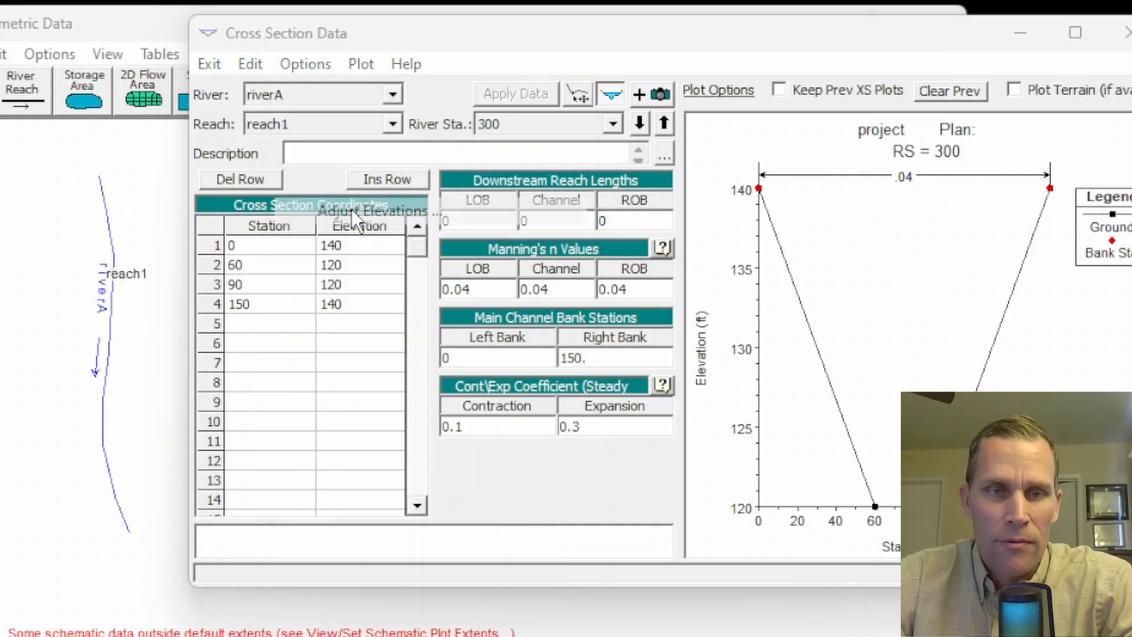
pyautogui.moveTo(677, 296); pyautogui.dragTo(436, 169)
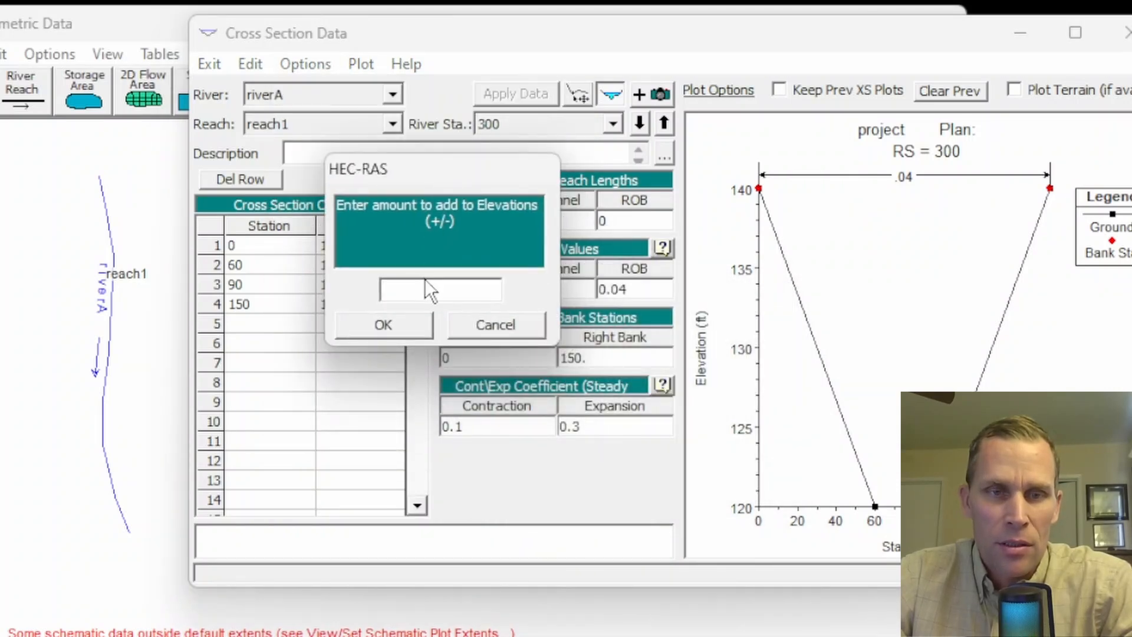
pyautogui.click(413, 323)
pyautogui.moveTo(385, 254); pyautogui.dragTo(374, 308)
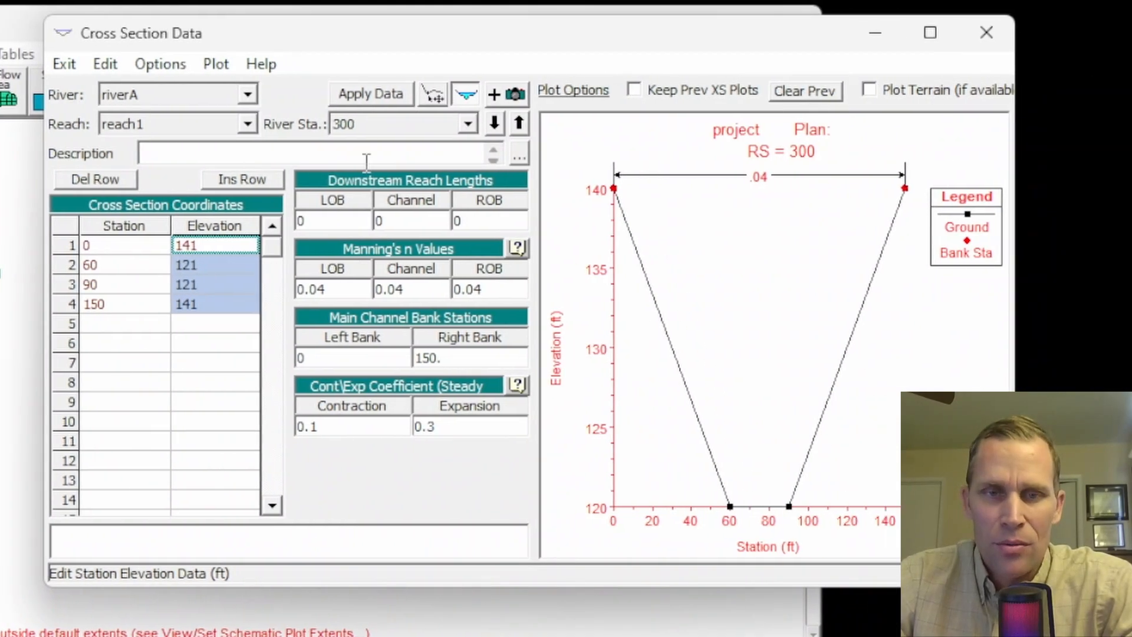
pyautogui.click(380, 101)
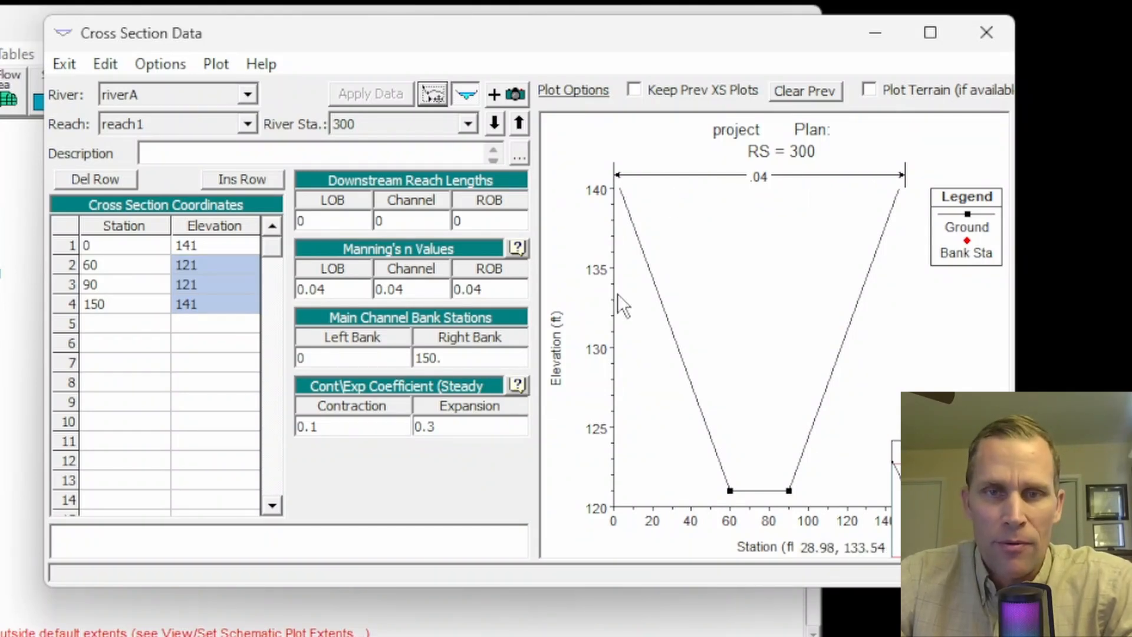
# - Copy the river station 300 cross section to a new river station 350 on riverA, reach1
pyautogui.click(158, 64)
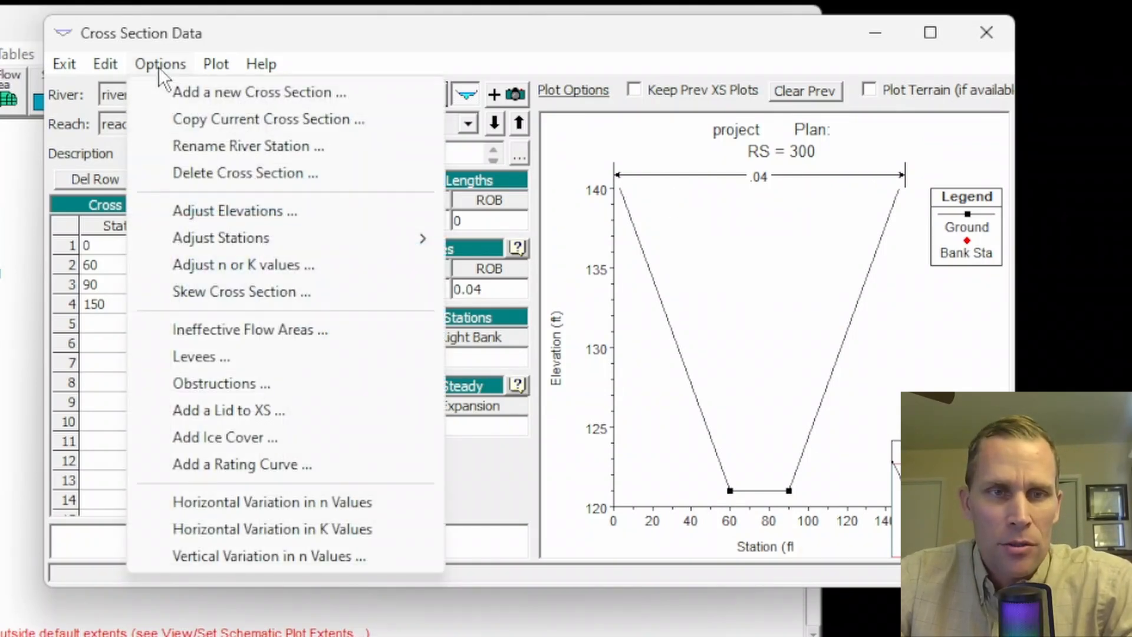
pyautogui.click(197, 121)
pyautogui.moveTo(553, 221); pyautogui.dragTo(135, 209)
pyautogui.write('350')
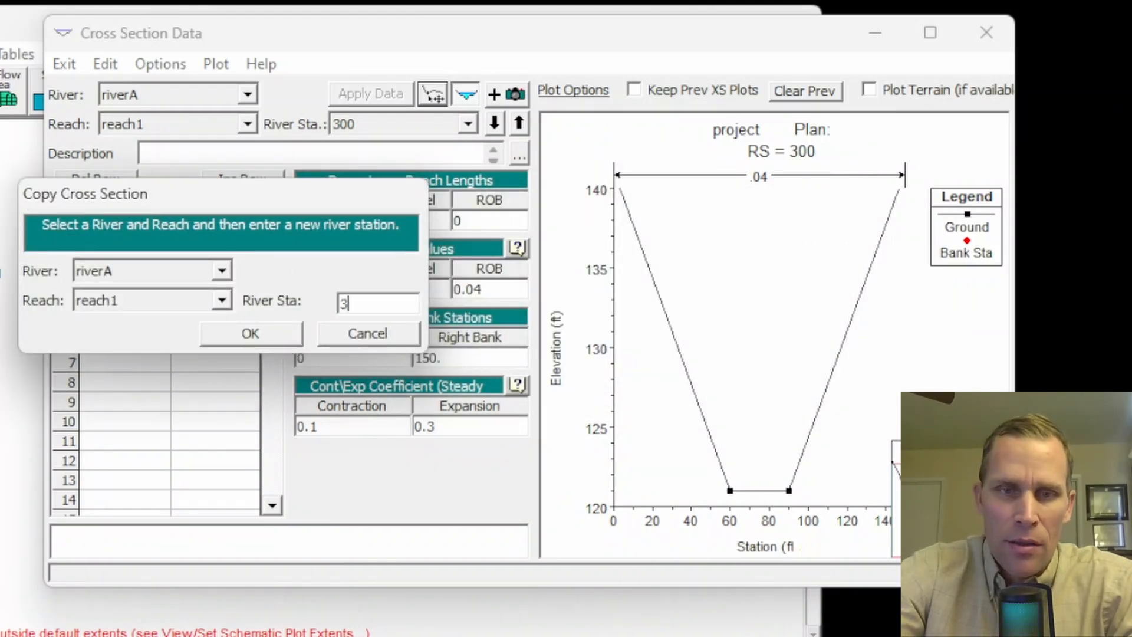
pyautogui.click(298, 332)
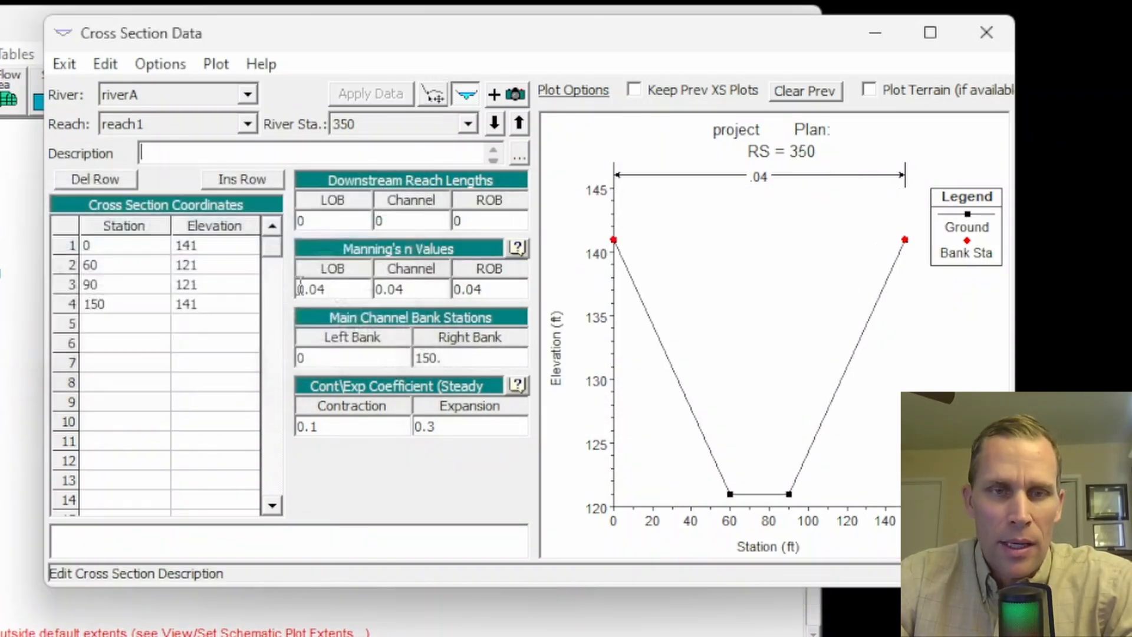
# - Switch to river station 300, set its left overbank downstream reach length to 300, and copy that value
pyautogui.click(469, 124)
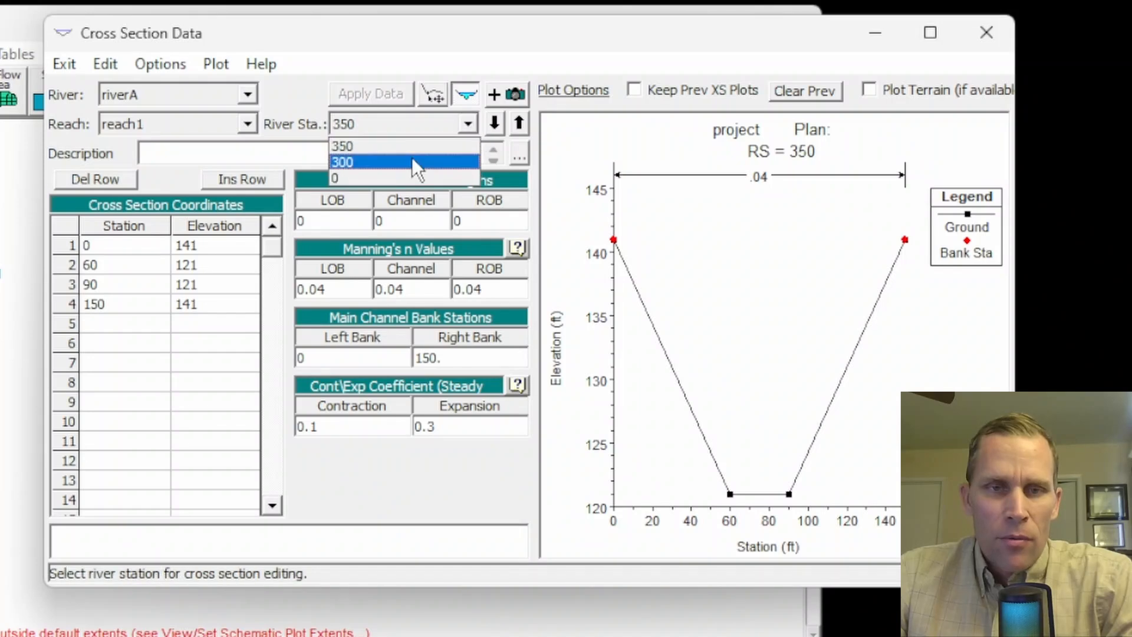
pyautogui.click(412, 156)
pyautogui.write('300')
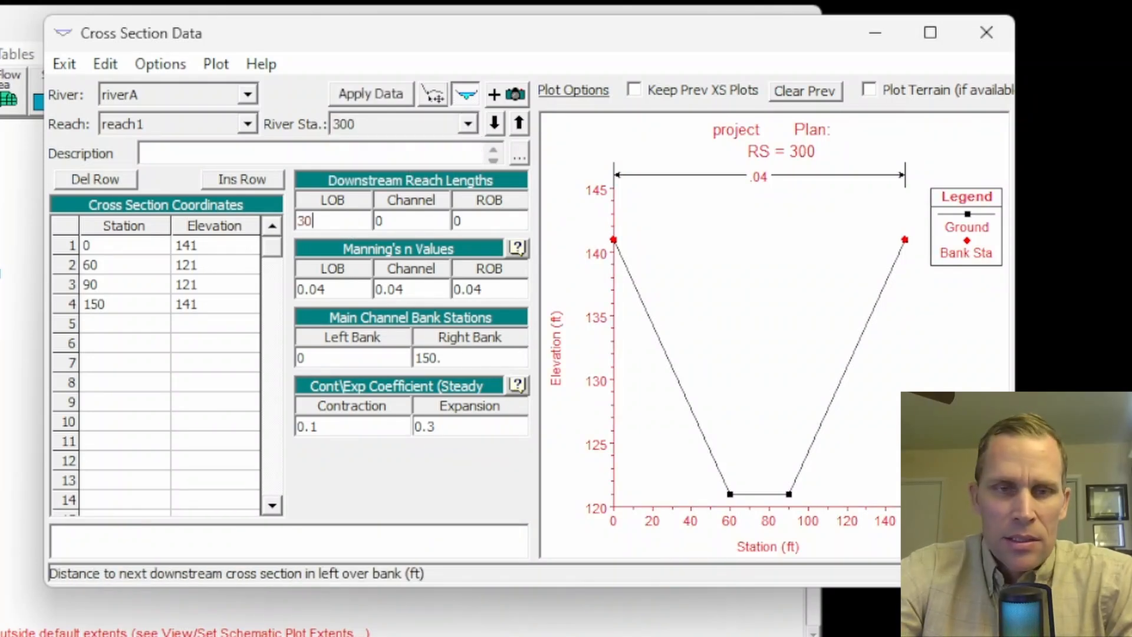
pyautogui.hotkey('shift', 'Left')
pyautogui.hotkey('shift', 'Left')
pyautogui.hotkey('shift', 'Left')
pyautogui.hotkey('ctrl', 'c')
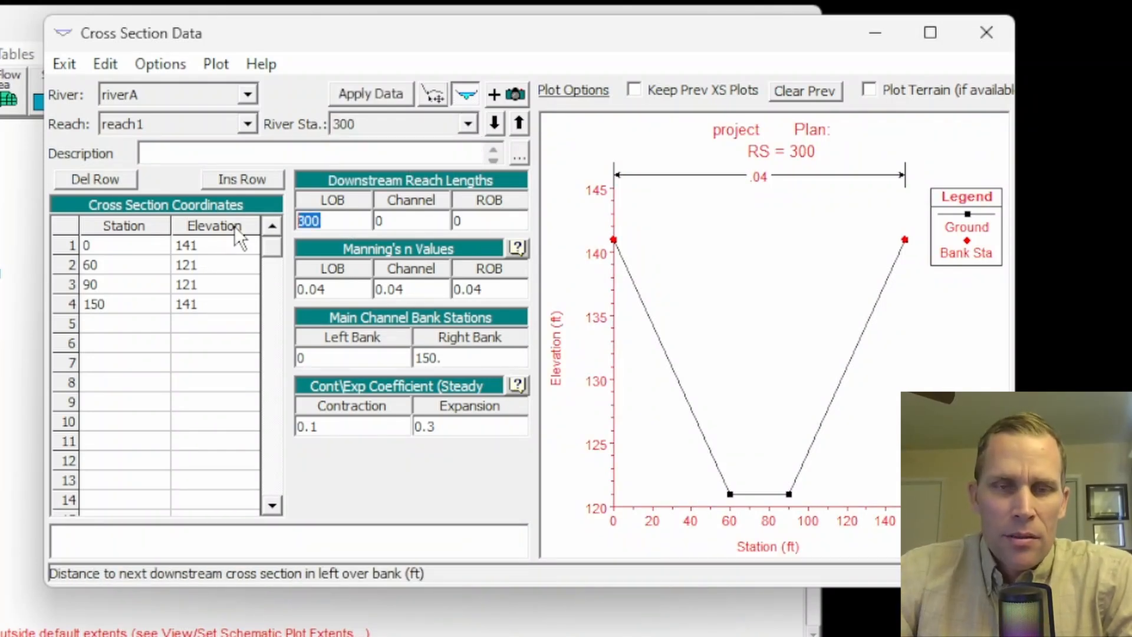
# - Paste 300 as the channel and right overbank reach lengths of river station 300 and apply the data
pyautogui.press('Tab')
pyautogui.hotkey('ctrl', 'v')
pyautogui.press('Tab')
pyautogui.hotkey('ctrl', 'v')
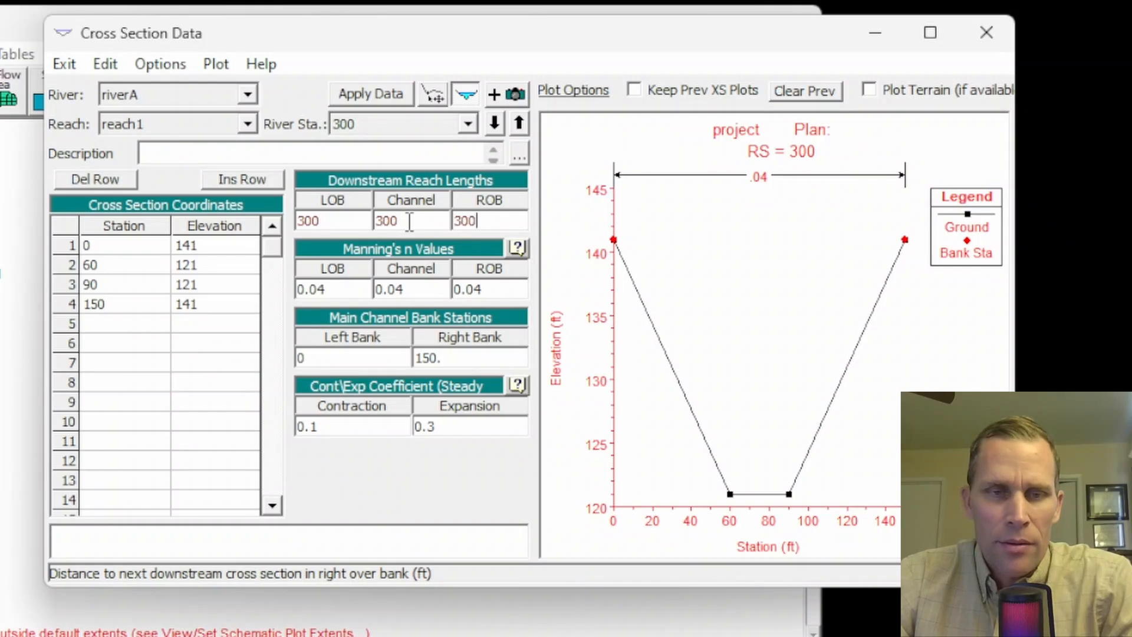
pyautogui.click(365, 227)
pyautogui.click(477, 224)
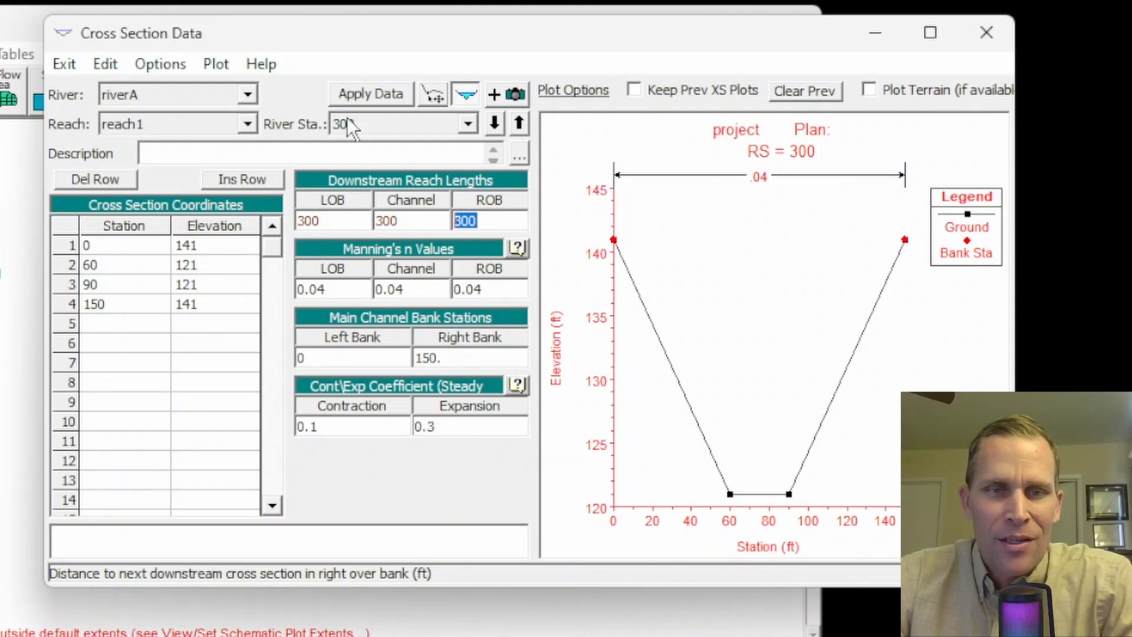
pyautogui.click(468, 123)
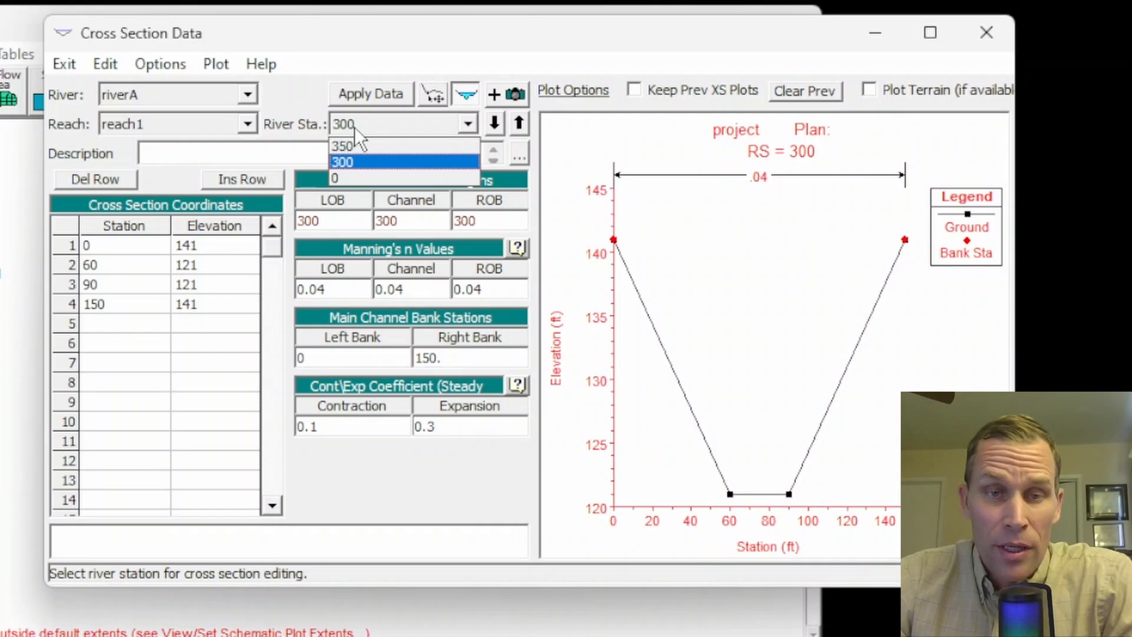
pyautogui.click(355, 126)
pyautogui.click(367, 87)
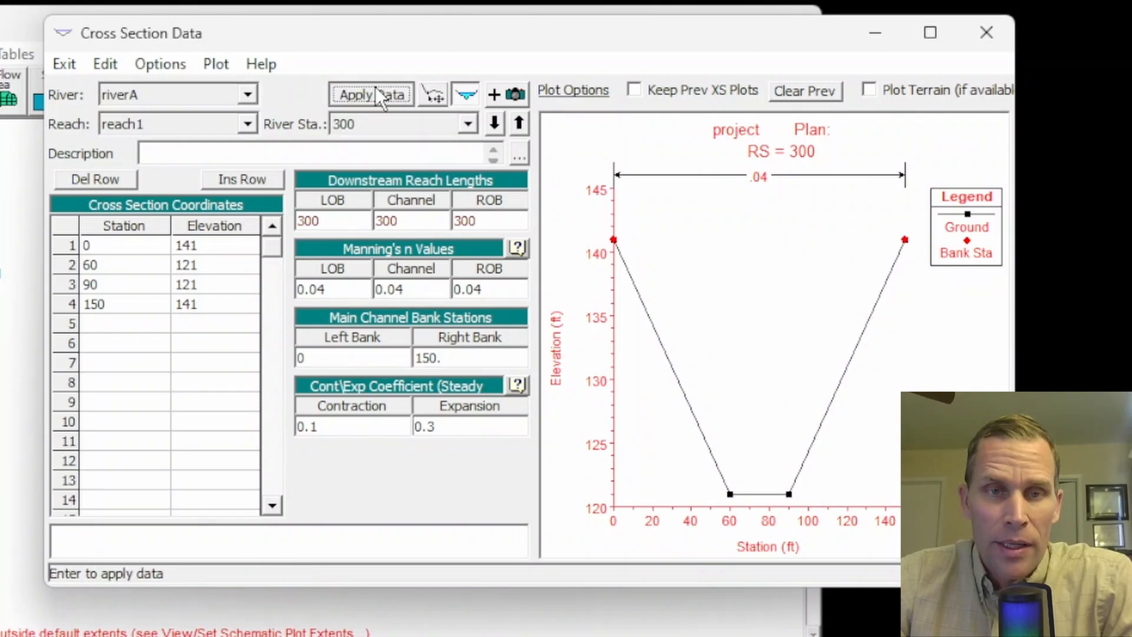
# - Switch to river station 350, set its LOB, channel and ROB downstream reach lengths to 50, and apply the data
pyautogui.click(465, 130)
pyautogui.click(406, 140)
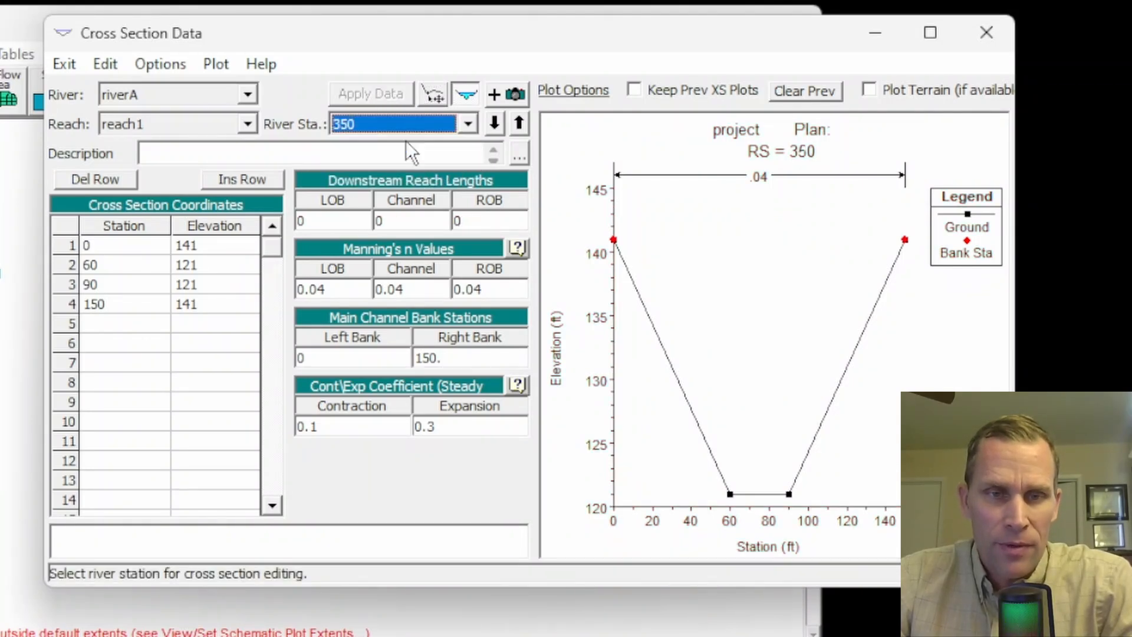
pyautogui.click(361, 219)
pyautogui.write('50')
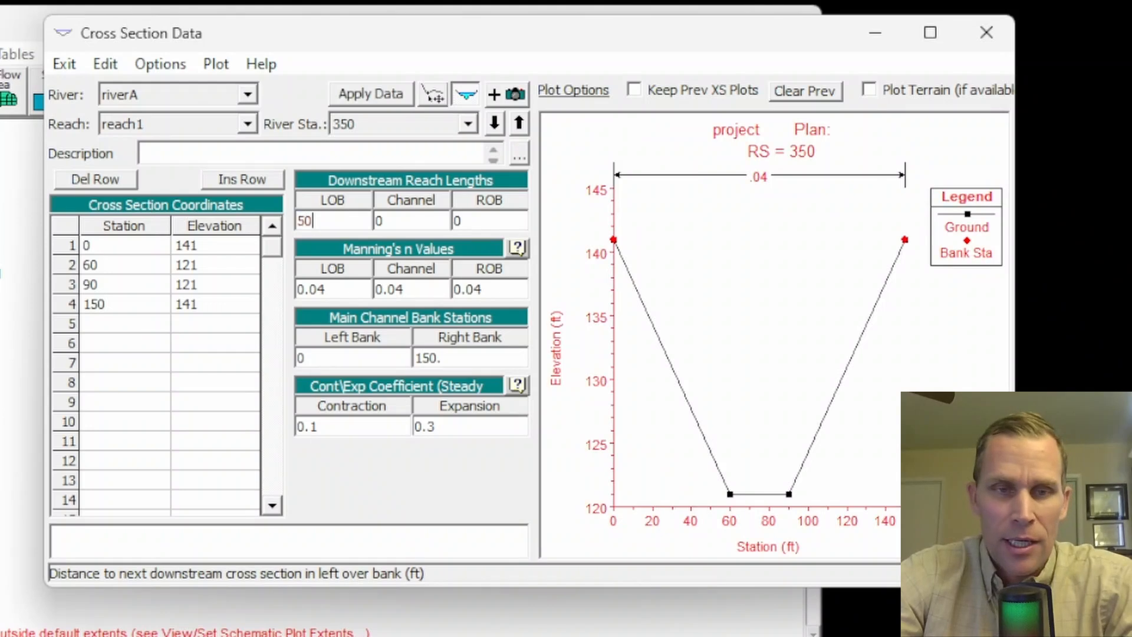
pyautogui.press('Tab')
pyautogui.write('500')
pyautogui.press('Tab')
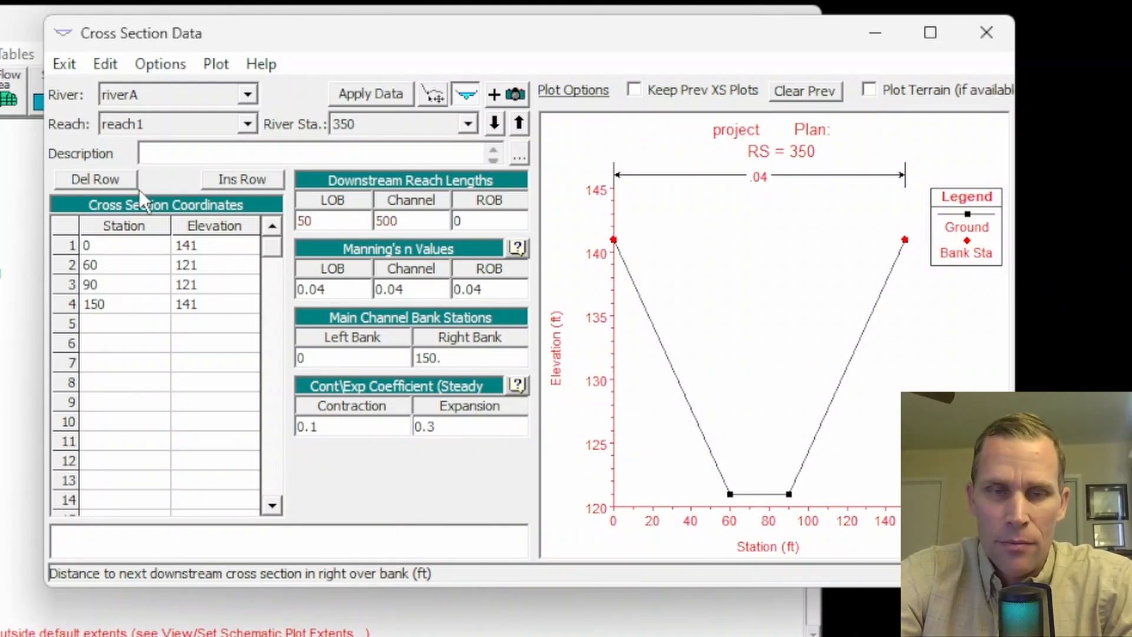
pyautogui.hotkey('shift', 'Tab')
pyautogui.press('Delete')
pyautogui.press('Tab')
pyautogui.write('5')
pyautogui.click(357, 92)
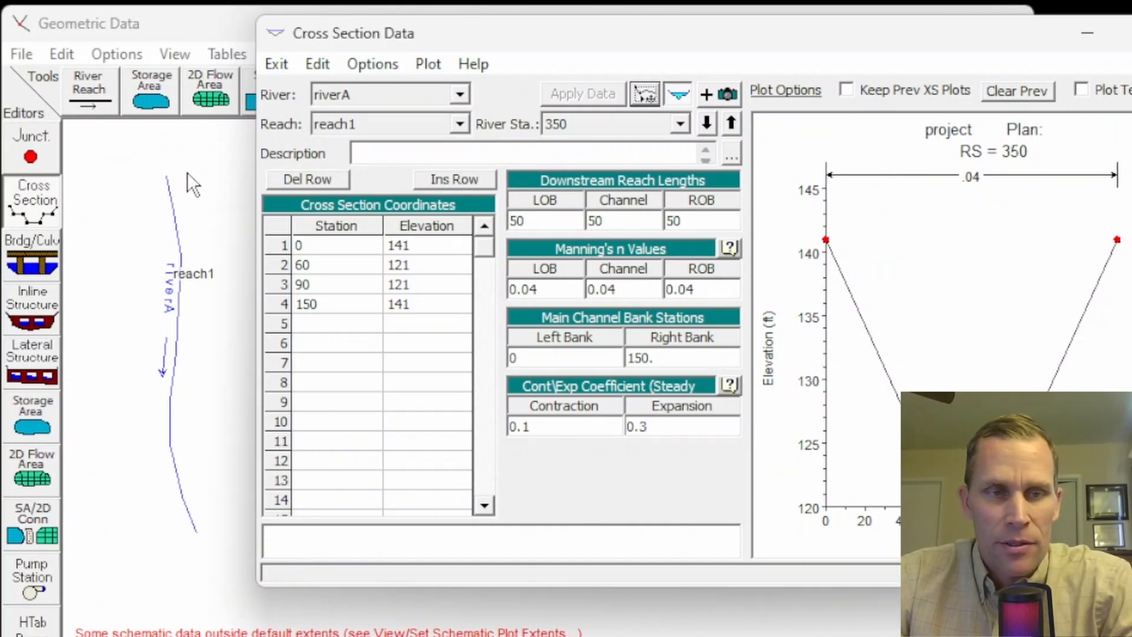
# - Copy the river station 350 cross section to a new river station 650 on riverA, reach1
pyautogui.click(390, 70)
pyautogui.click(406, 122)
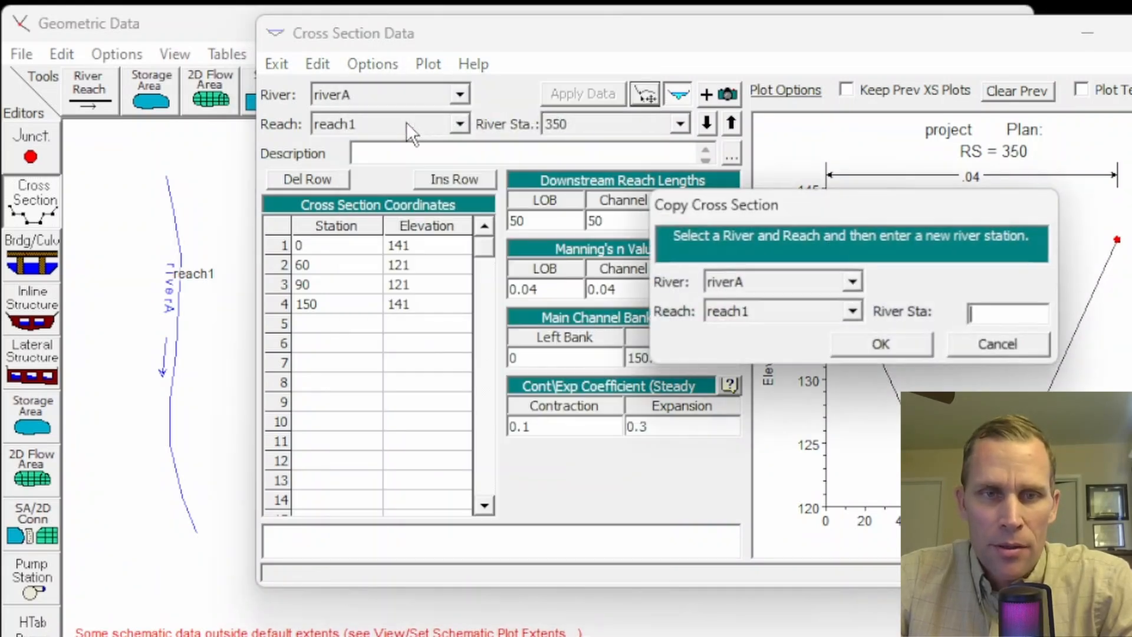
pyautogui.moveTo(920, 213); pyautogui.dragTo(600, 195)
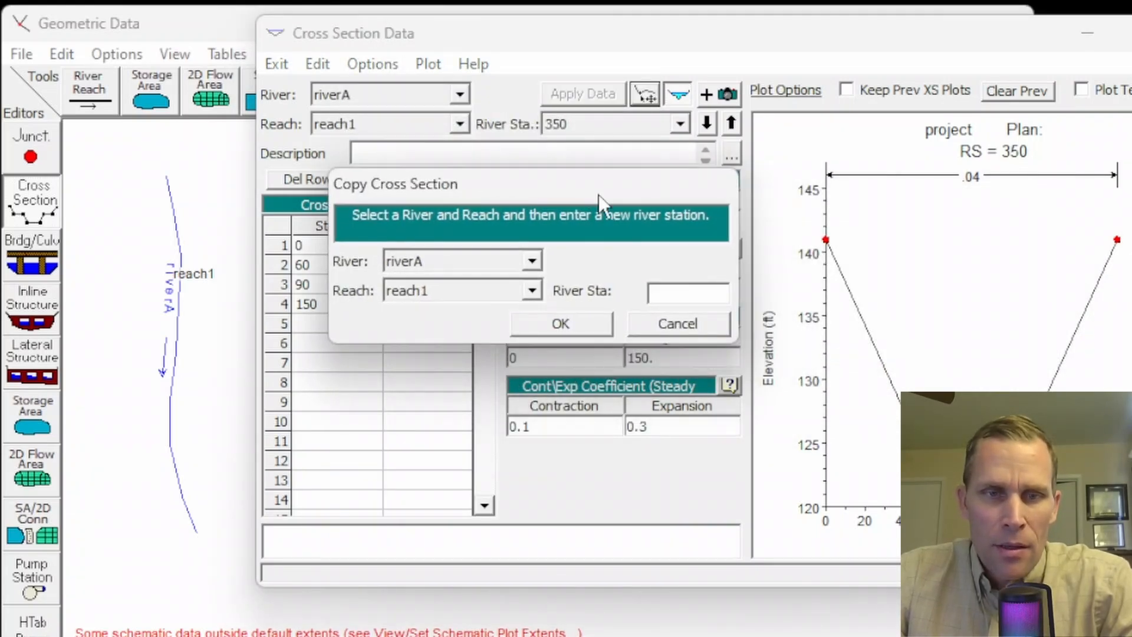
pyautogui.click(668, 295)
pyautogui.write('650')
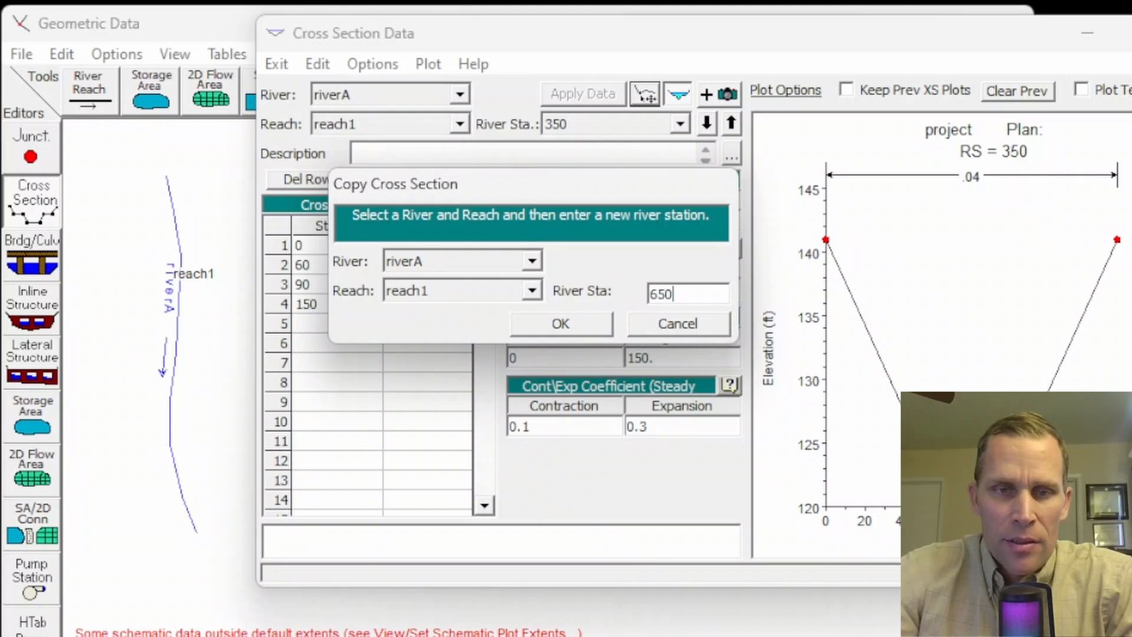
pyautogui.click(575, 327)
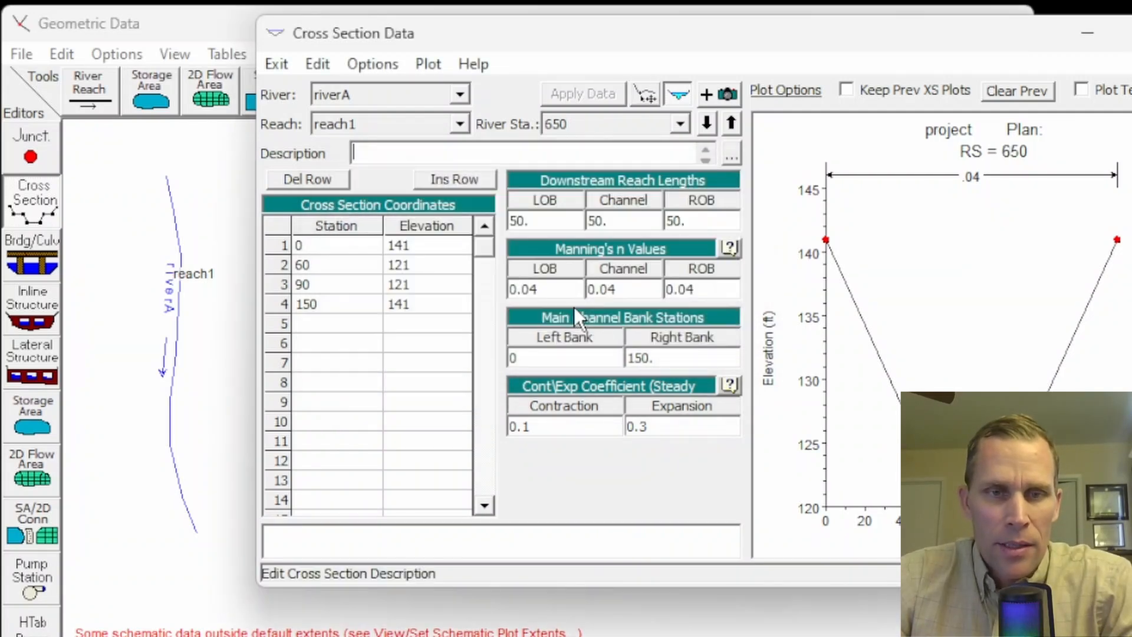
# - Set the LOB, channel and ROB downstream reach lengths of river station 650 to 300
pyautogui.click(544, 222)
pyautogui.write('300')
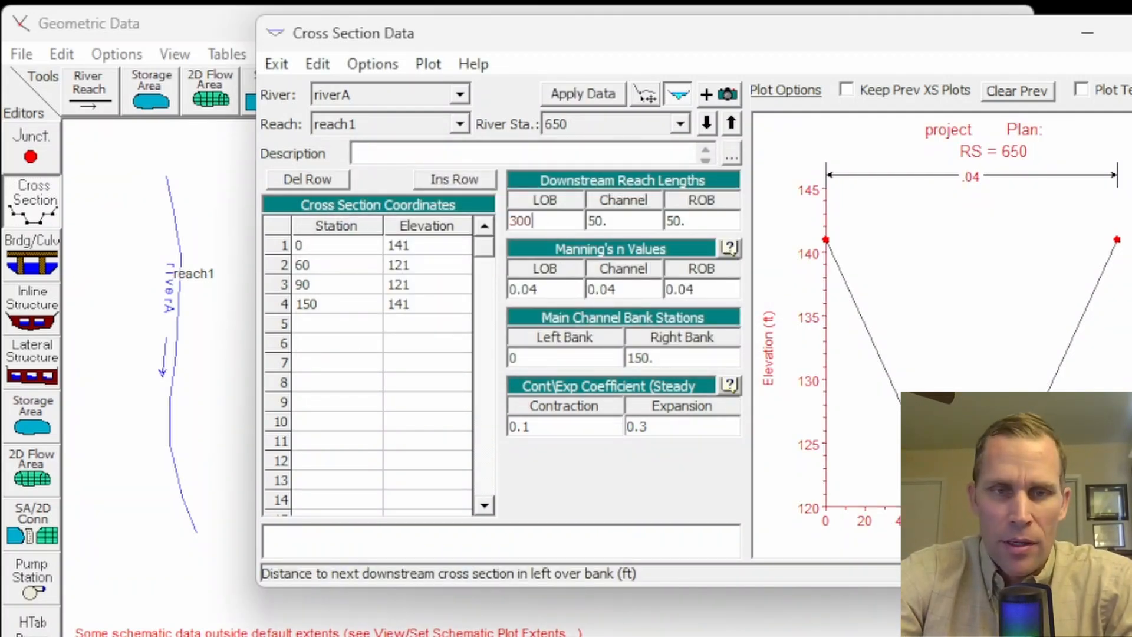
pyautogui.press('Tab')
pyautogui.write('300')
pyautogui.press('Tab')
pyautogui.write('300')
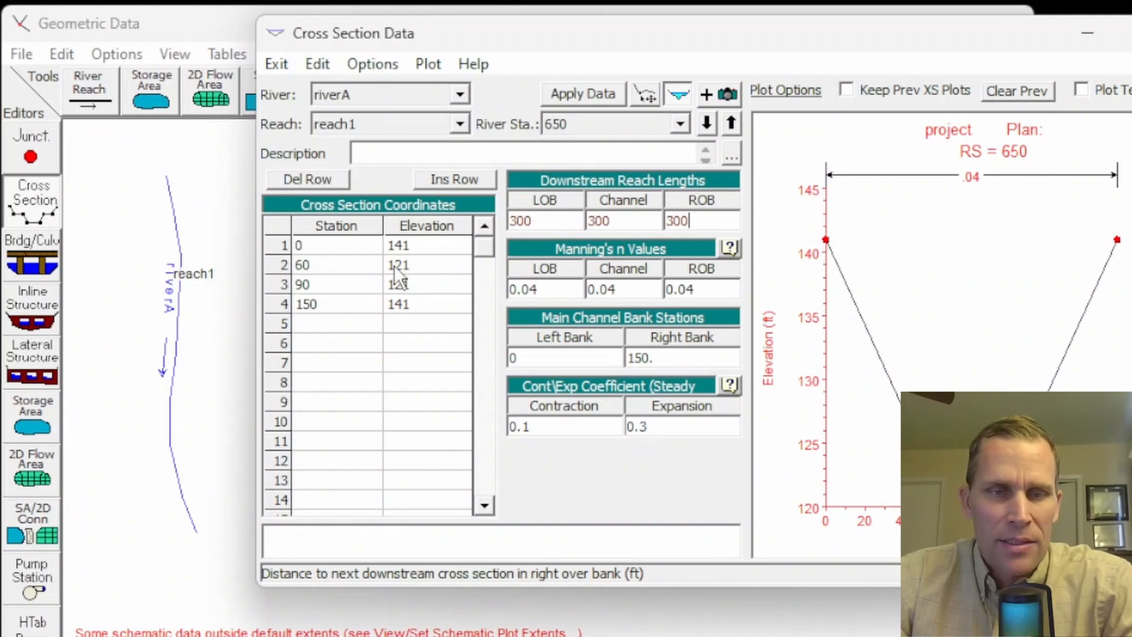
# - Raise all elevations of the river station 650 cross section by 1 ft and apply the data
pyautogui.moveTo(419, 242); pyautogui.dragTo(421, 304)
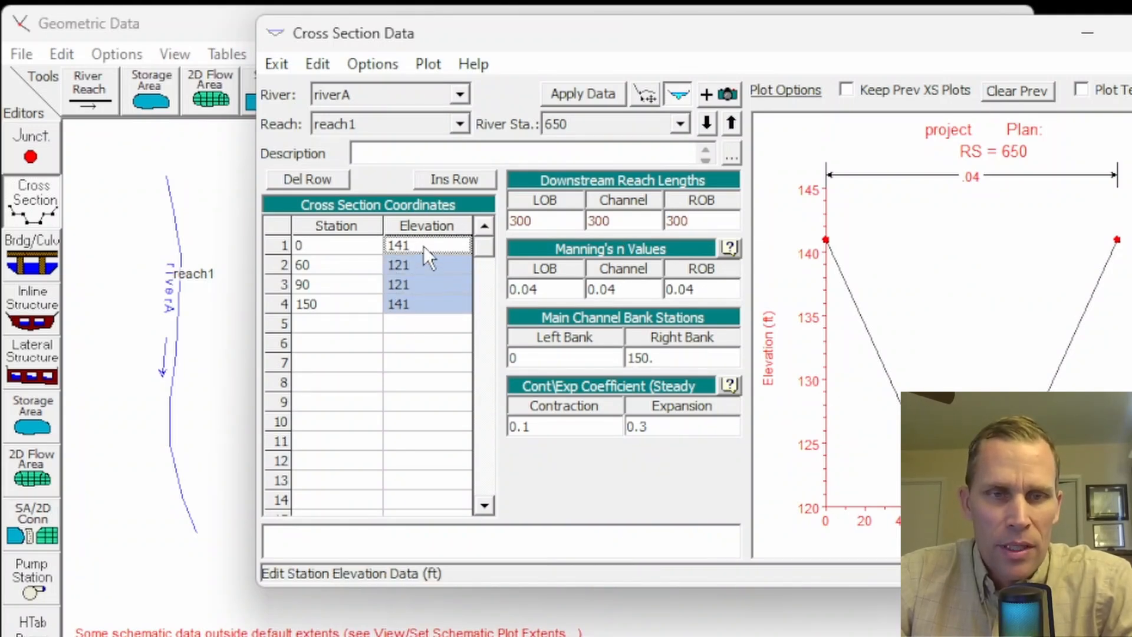
pyautogui.click(423, 246)
pyautogui.click(368, 61)
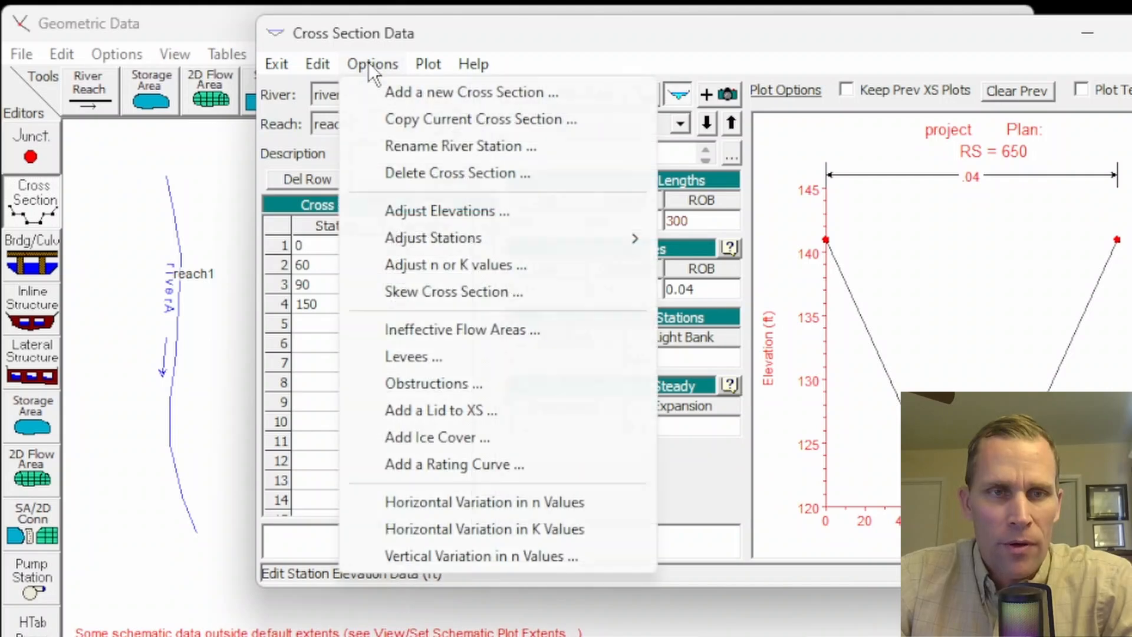
pyautogui.click(432, 210)
pyautogui.moveTo(750, 260); pyautogui.dragTo(546, 189)
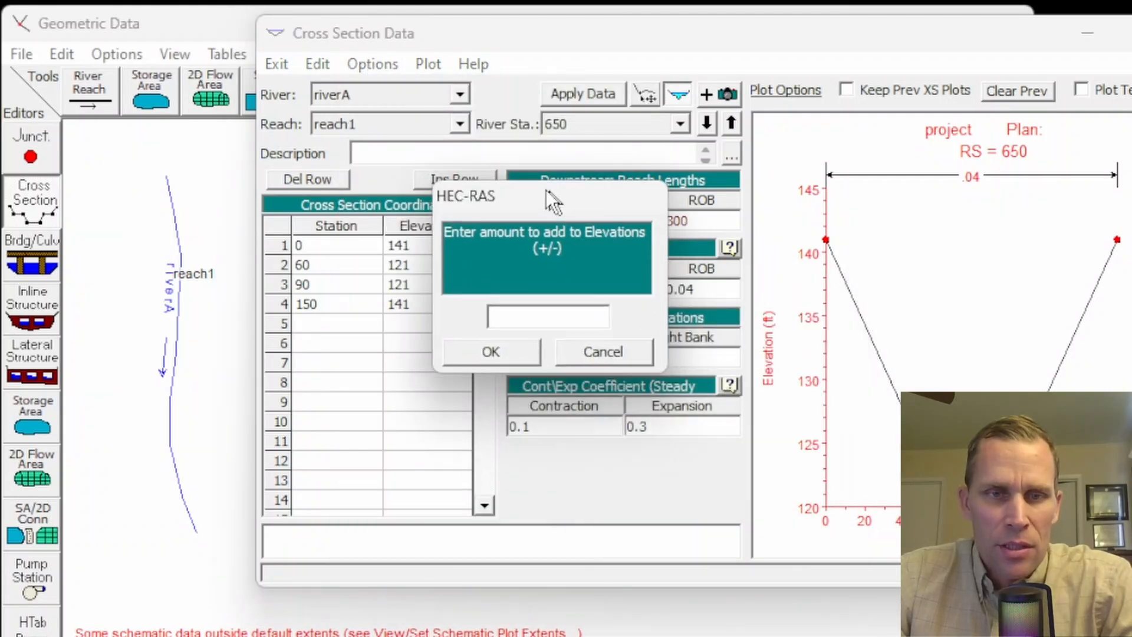
pyautogui.write('1')
pyautogui.click(511, 347)
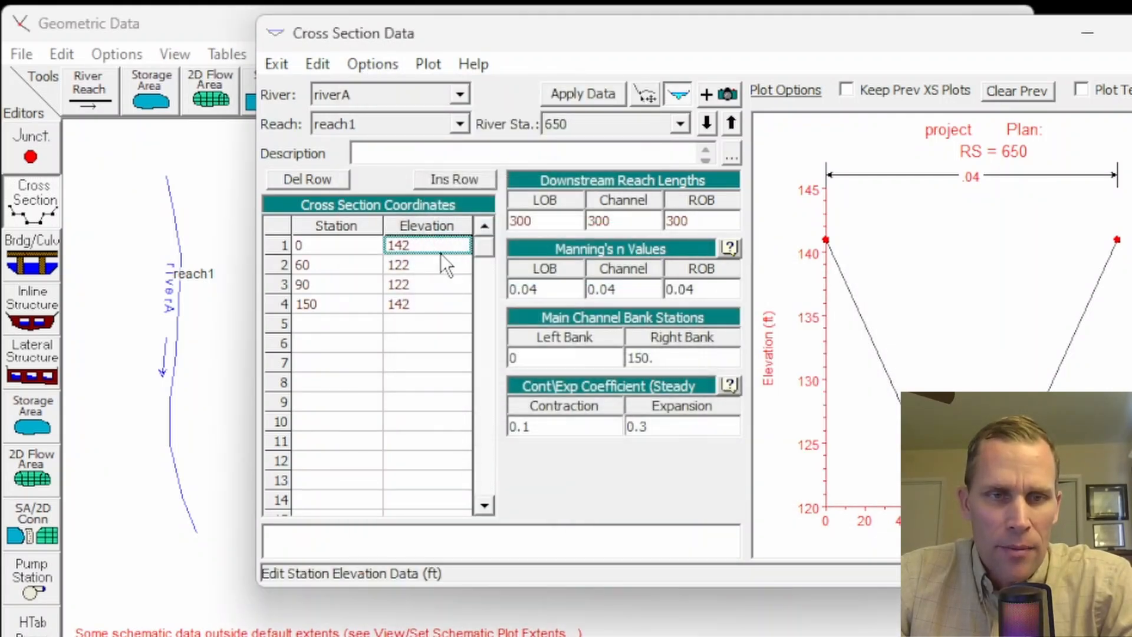
pyautogui.moveTo(441, 253); pyautogui.dragTo(434, 328)
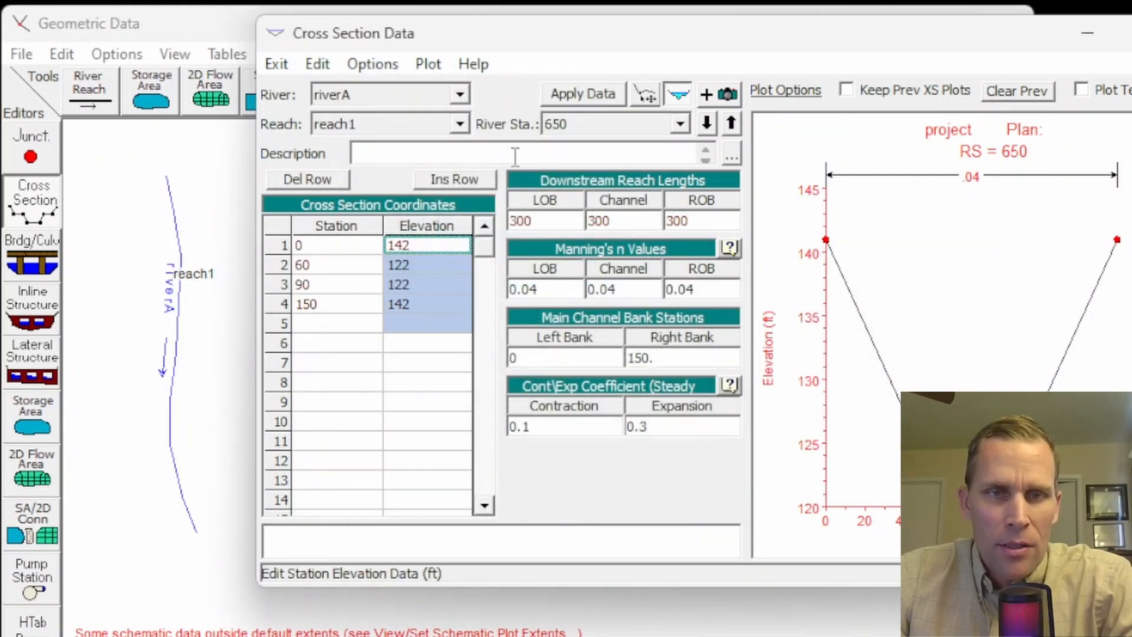
pyautogui.click(581, 97)
# - Plot the reach profile to check the channel bed between the cross sections, and close the plot
pyautogui.click(436, 64)
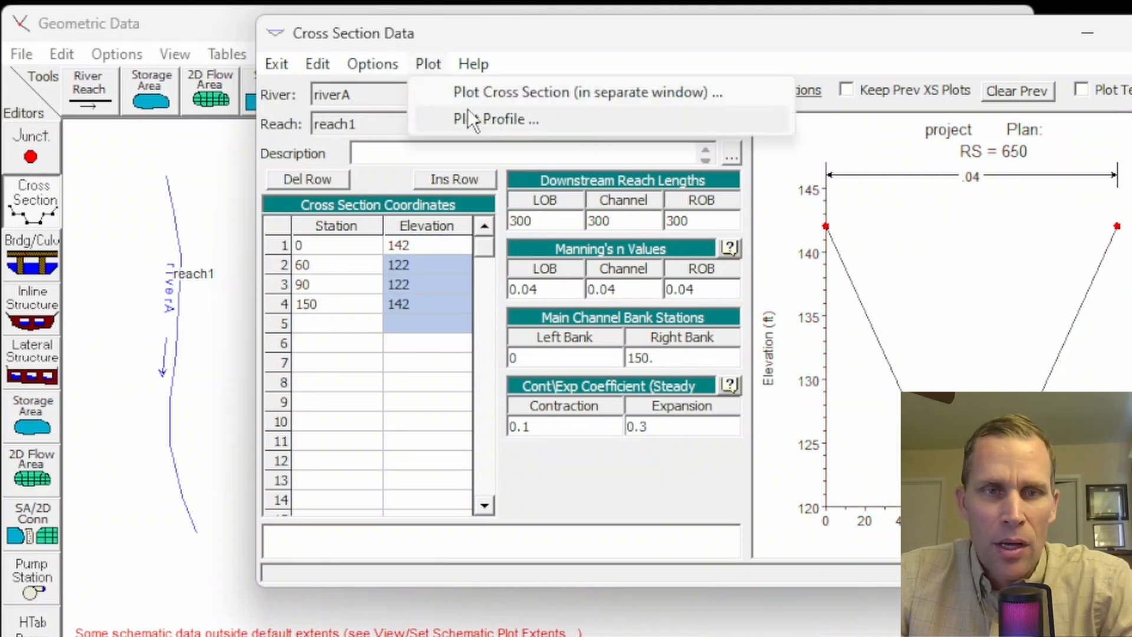
pyautogui.click(476, 121)
pyautogui.moveTo(562, 61); pyautogui.dragTo(522, 40)
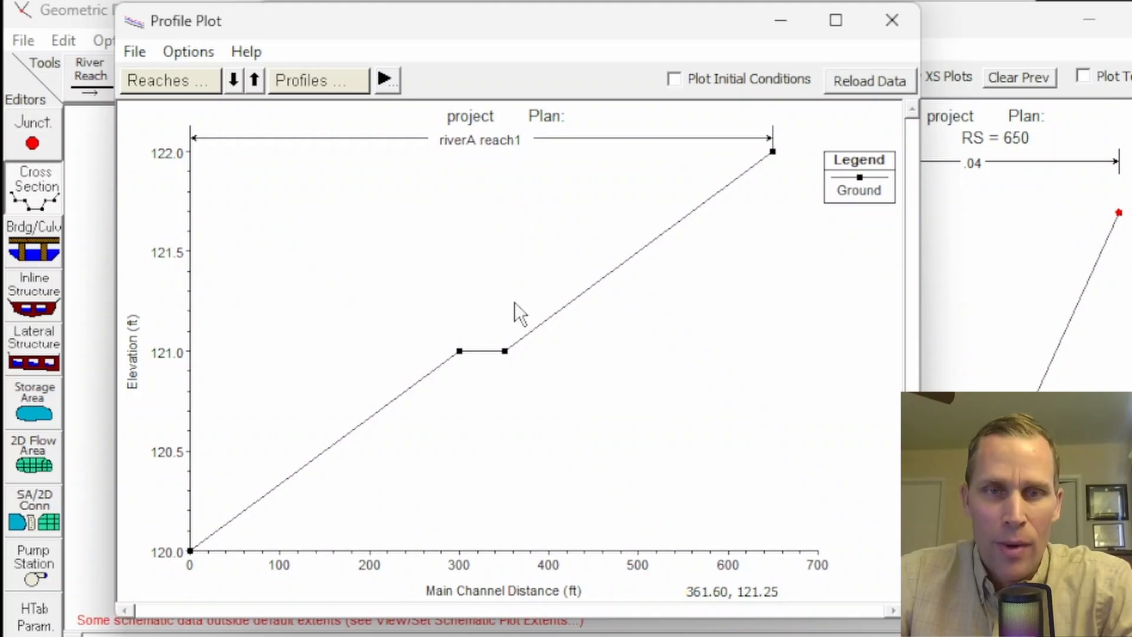
pyautogui.click(893, 20)
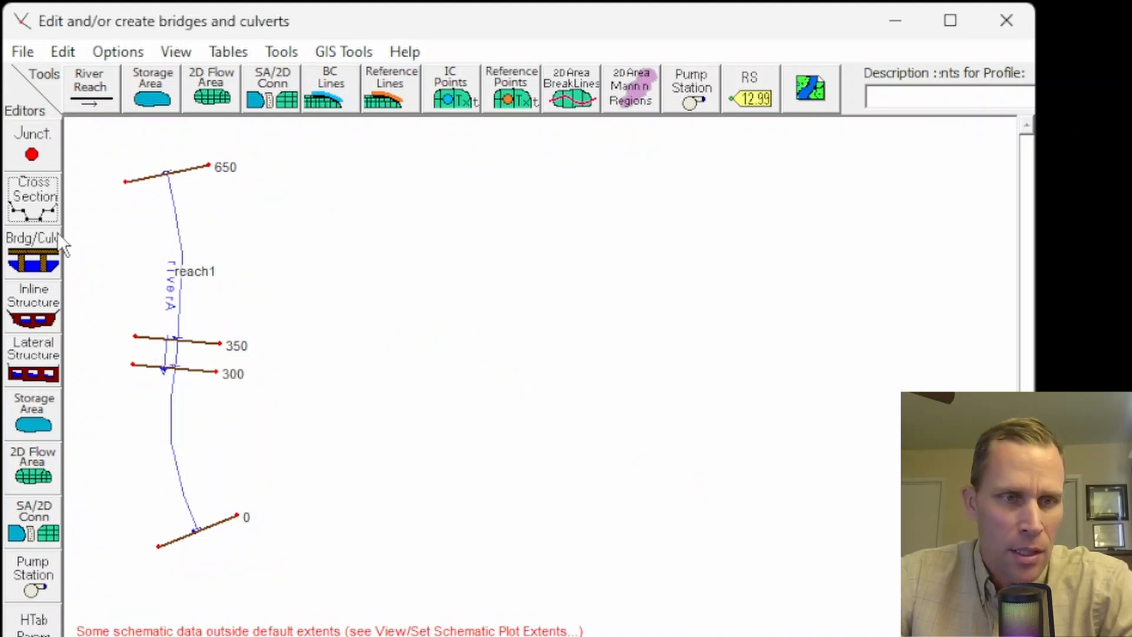
# - Add a new bridge at river station 325 on riverA, reach1, in the bridge and culvert data
pyautogui.click(33, 258)
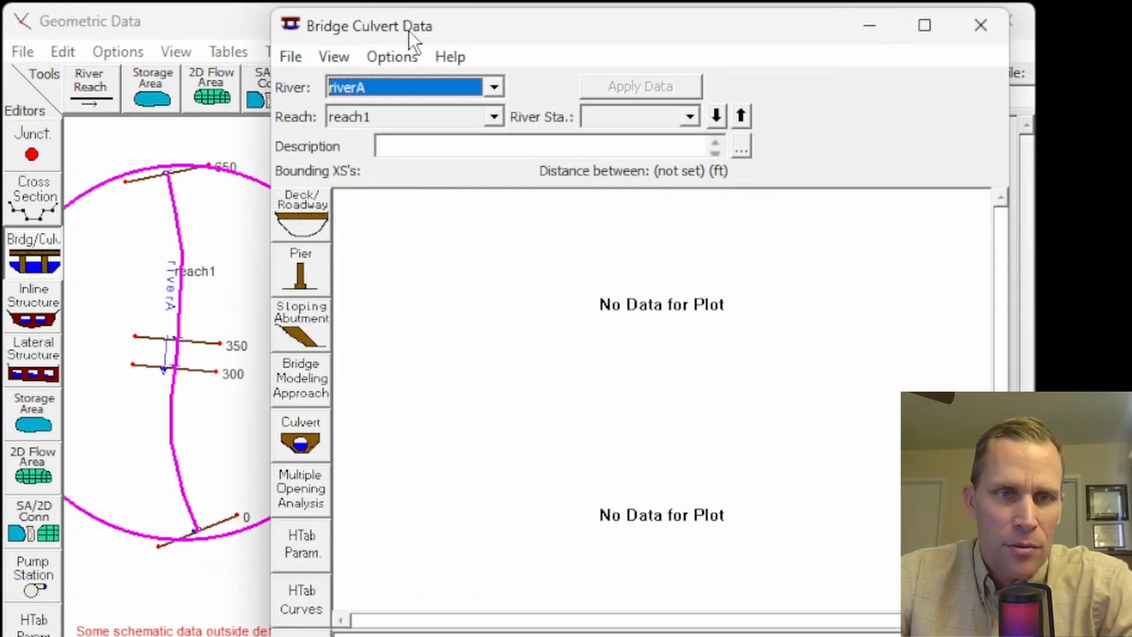
pyautogui.click(407, 53)
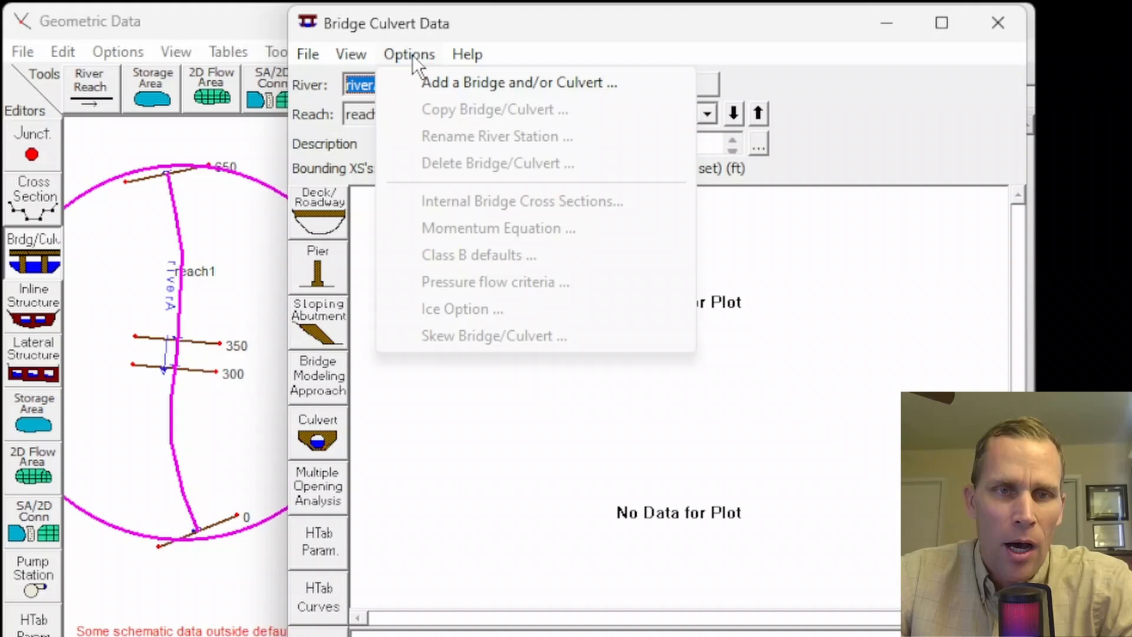
pyautogui.click(437, 84)
pyautogui.moveTo(639, 334); pyautogui.dragTo(409, 210)
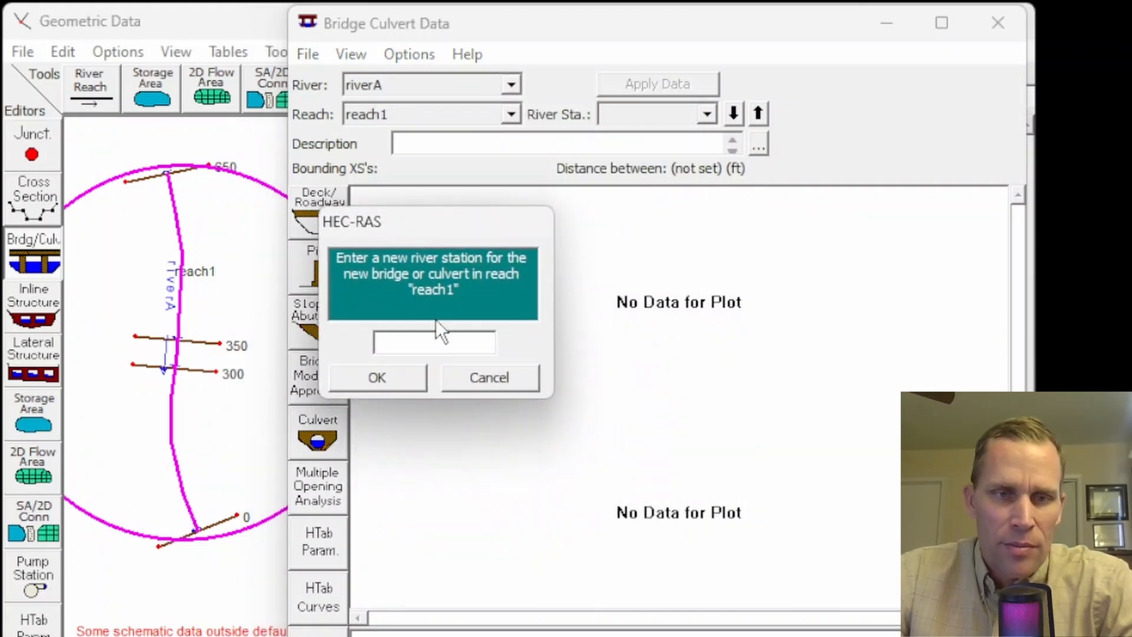
pyautogui.write('325')
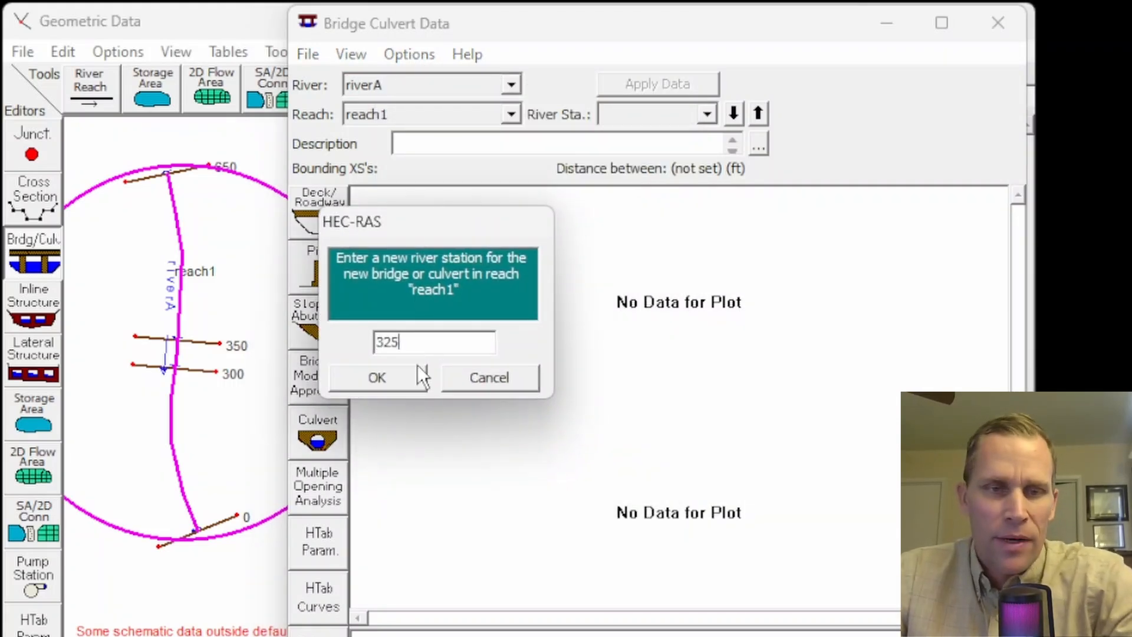
pyautogui.click(400, 382)
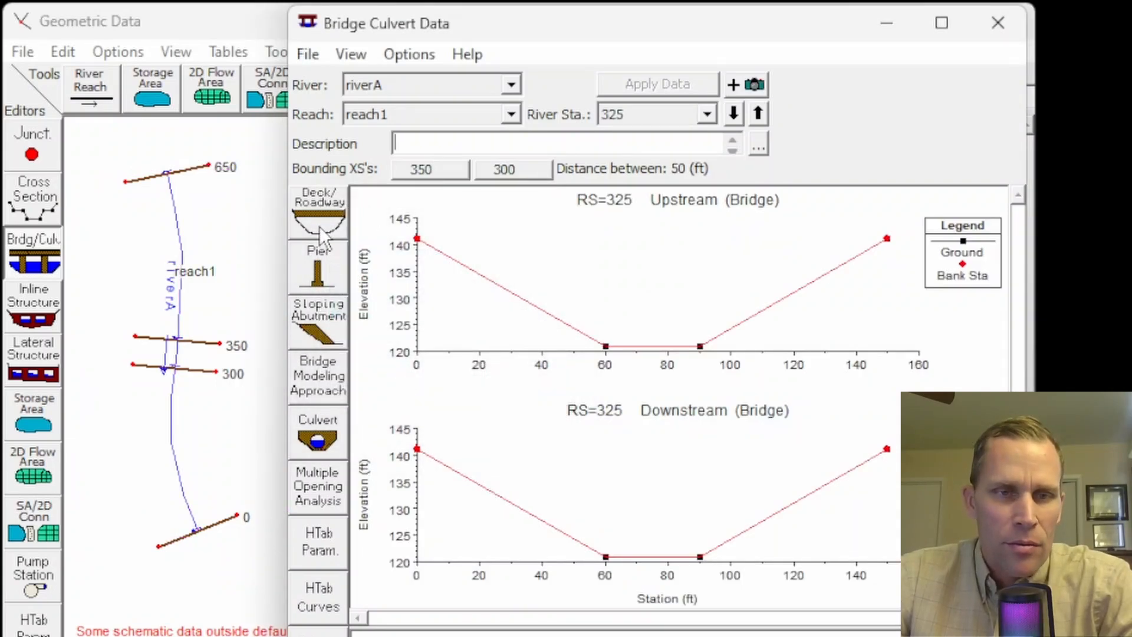
# - In the bridge's deck/roadway data, set the distance to 10 and the width to 30
pyautogui.click(330, 209)
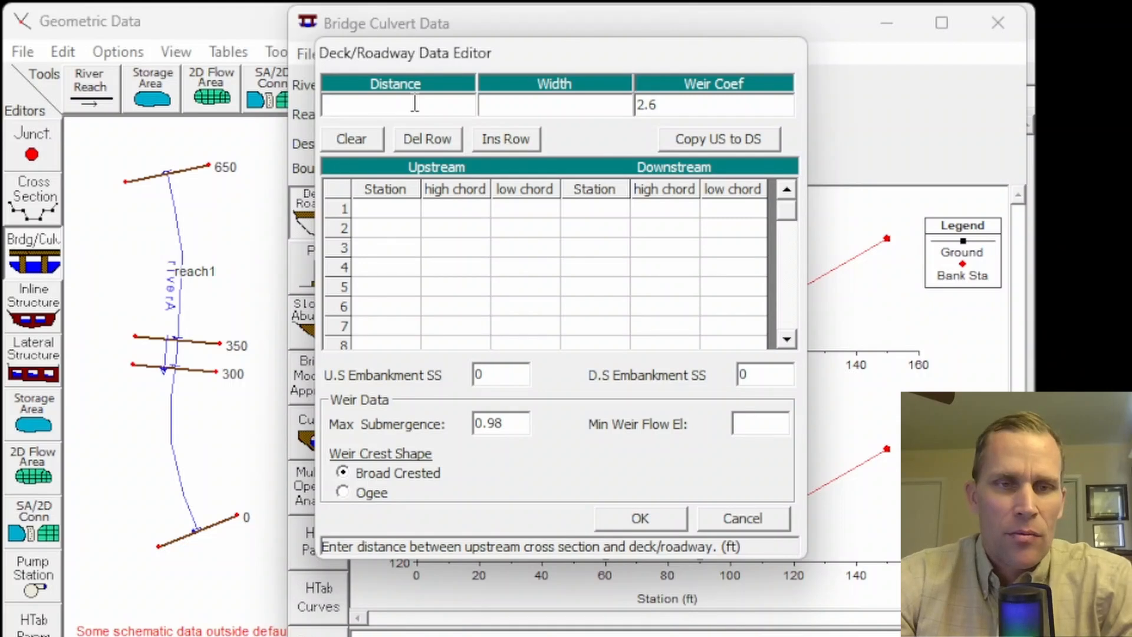
pyautogui.write('10')
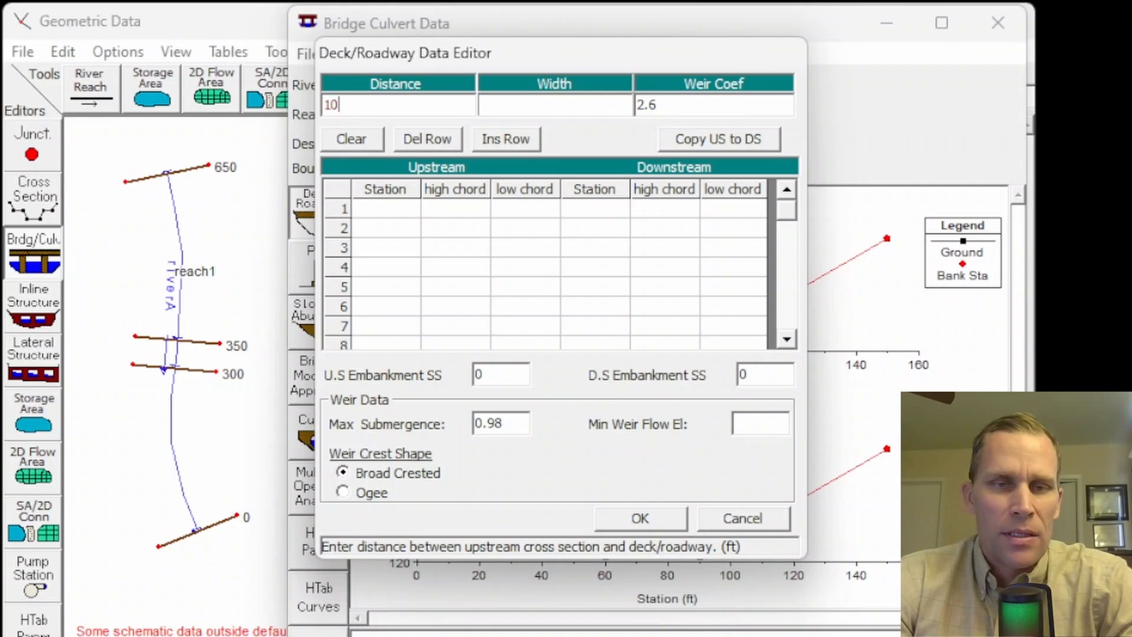
pyautogui.click(482, 105)
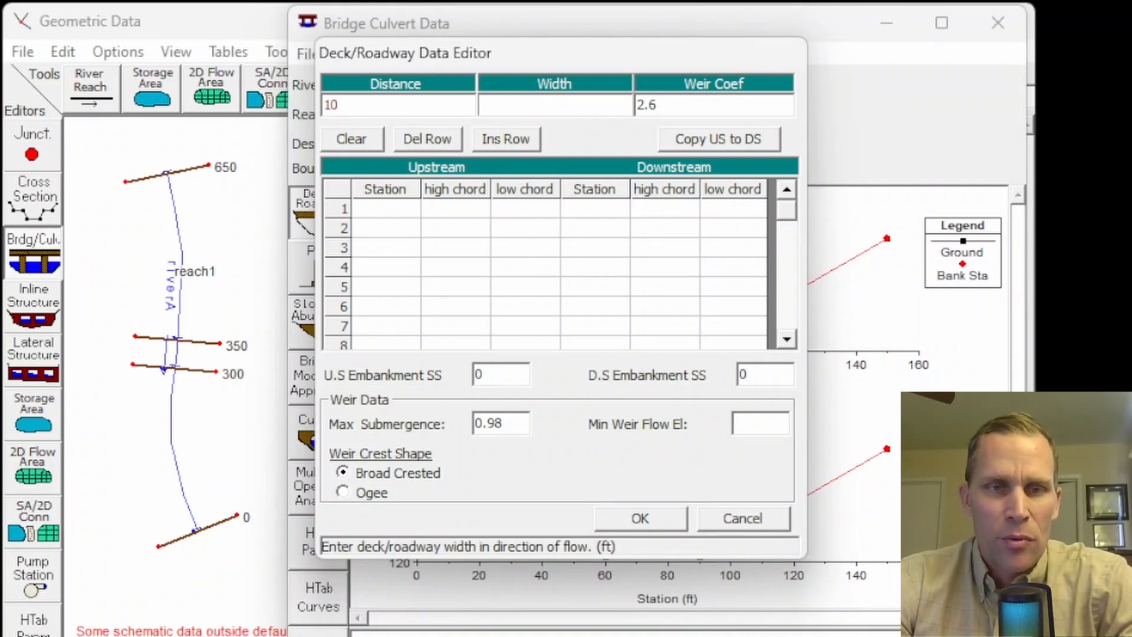
pyautogui.write('30')
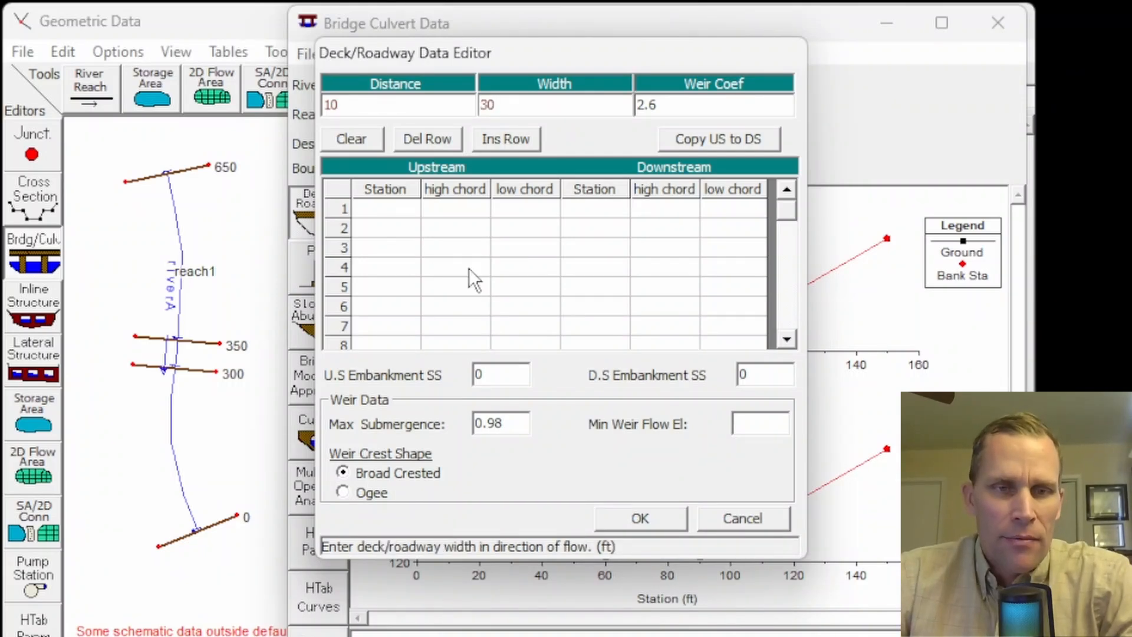
# - Paste upstream deck stations 0 and 150 with high chord 148 and low chord 141, and copy them to the downstream side
pyautogui.moveTo(392, 217); pyautogui.dragTo(496, 230)
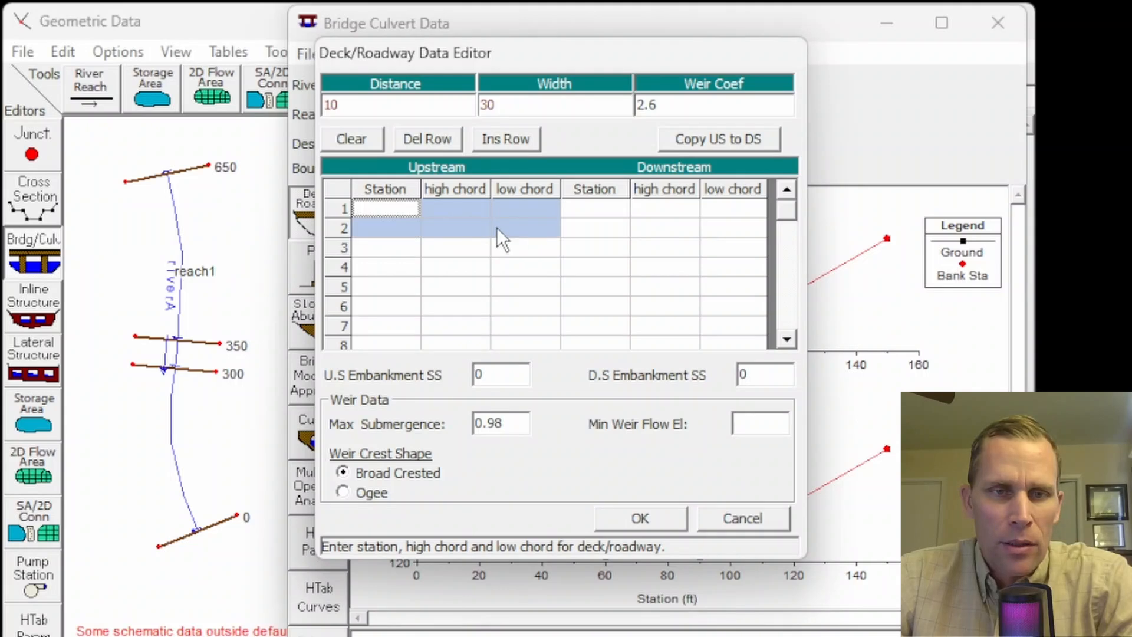
pyautogui.hotkey('ctrl', 'v')
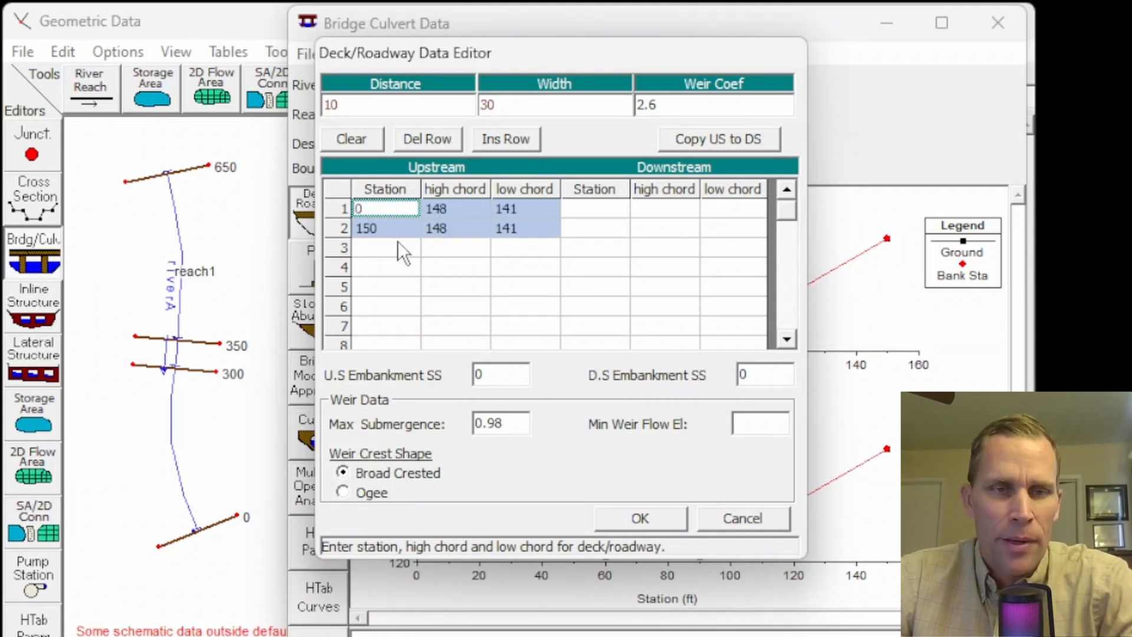
pyautogui.moveTo(389, 208); pyautogui.dragTo(390, 224)
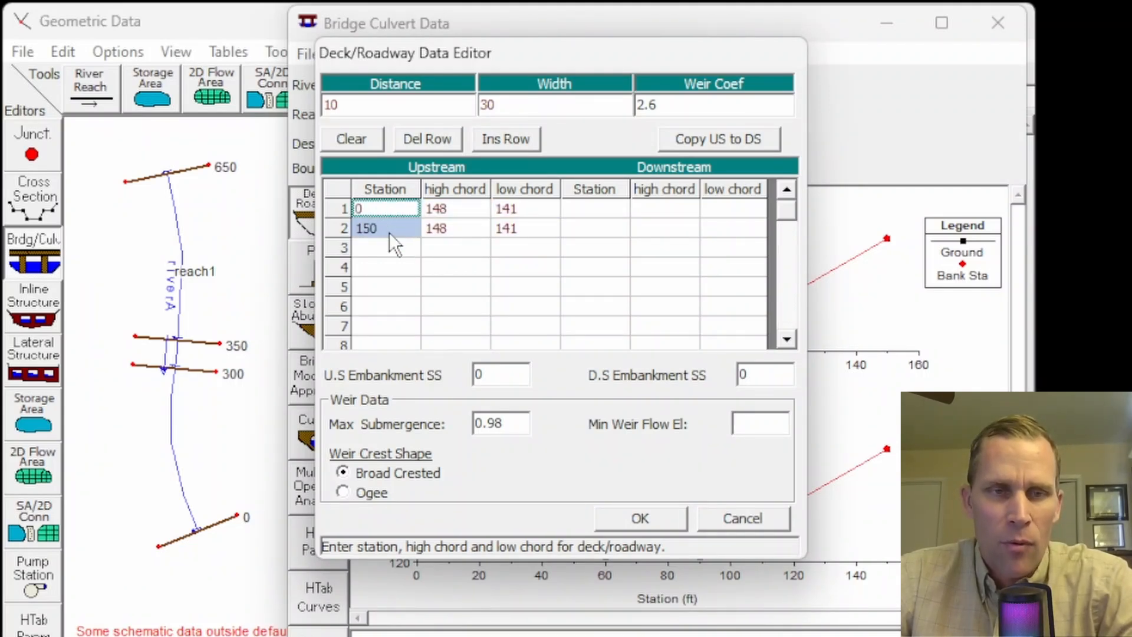
pyautogui.moveTo(508, 210); pyautogui.dragTo(530, 224)
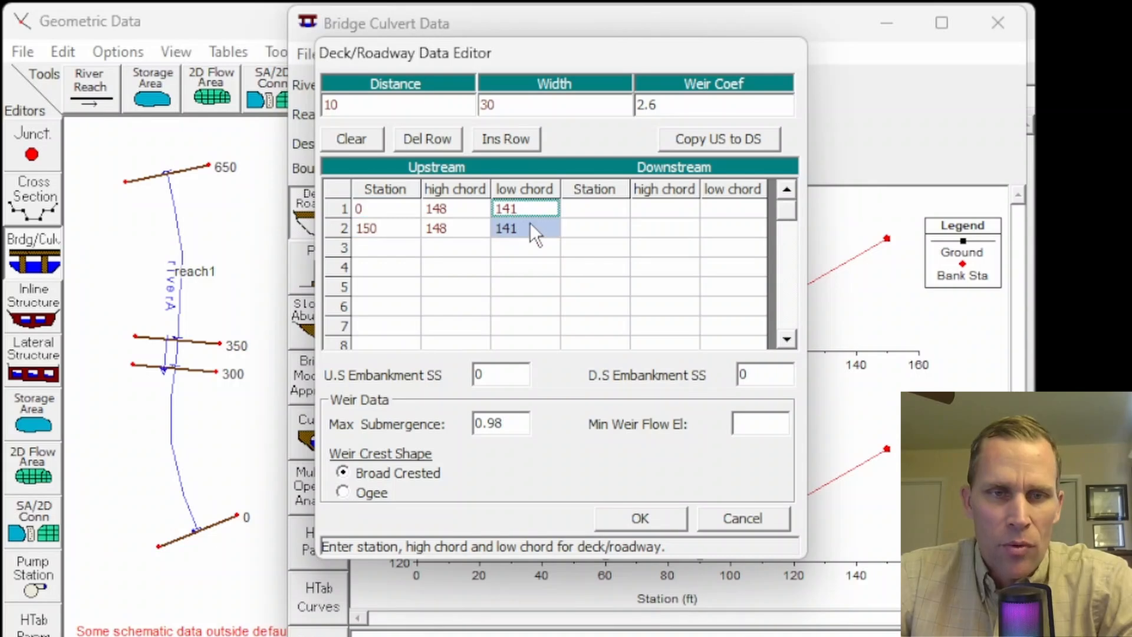
pyautogui.click(461, 209)
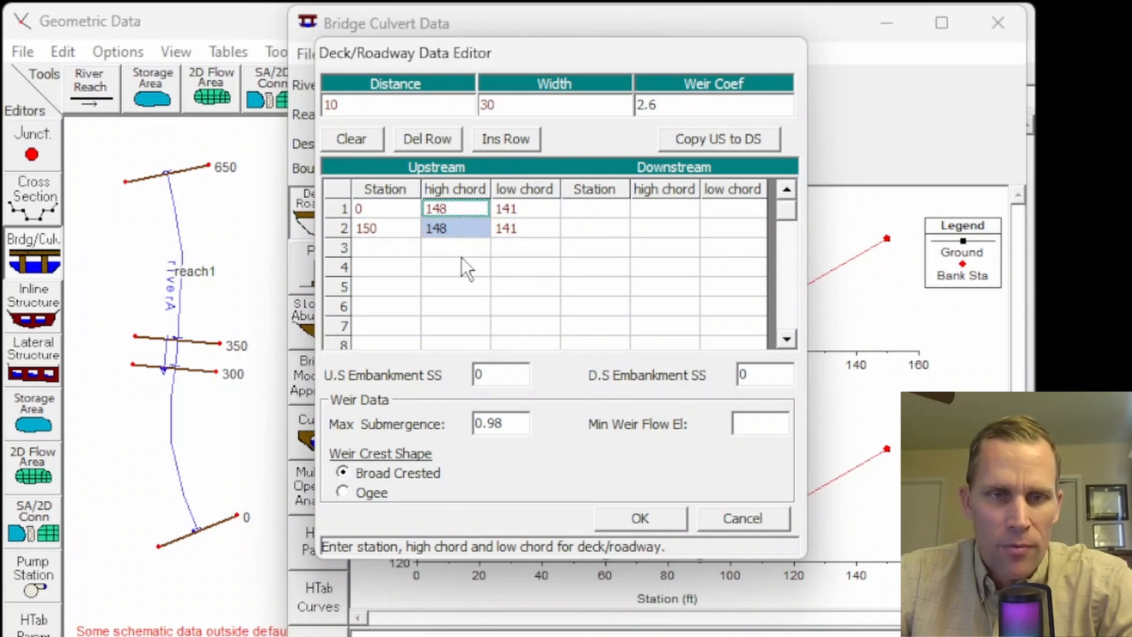
pyautogui.click(699, 139)
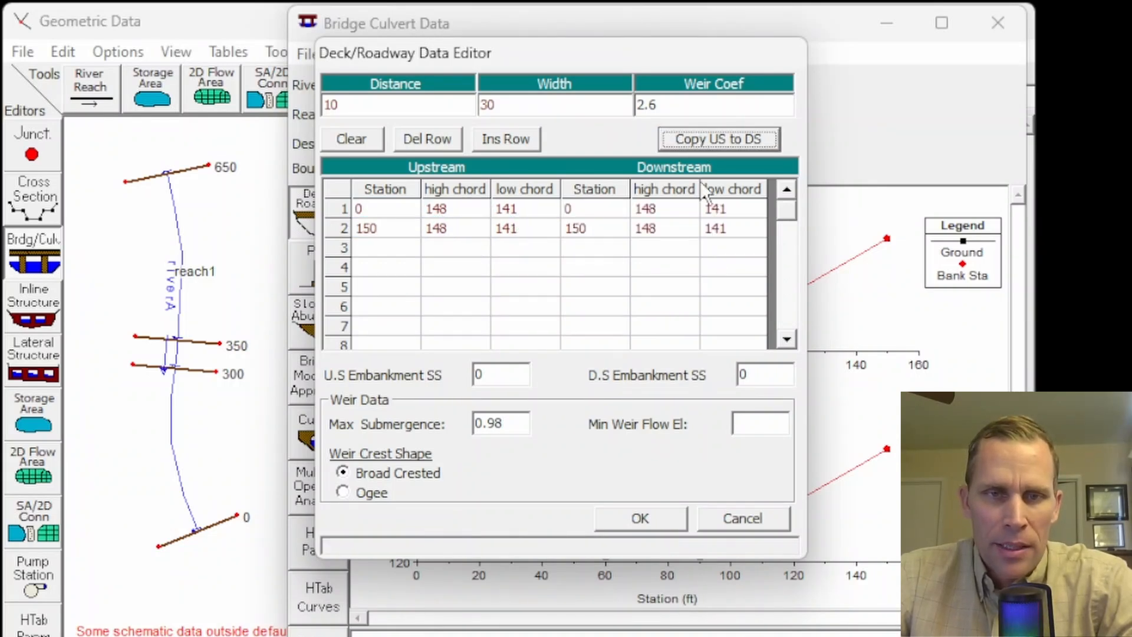
# - Set the upstream and downstream embankment side slopes to 3 and accept the deck/roadway data
pyautogui.click(501, 376)
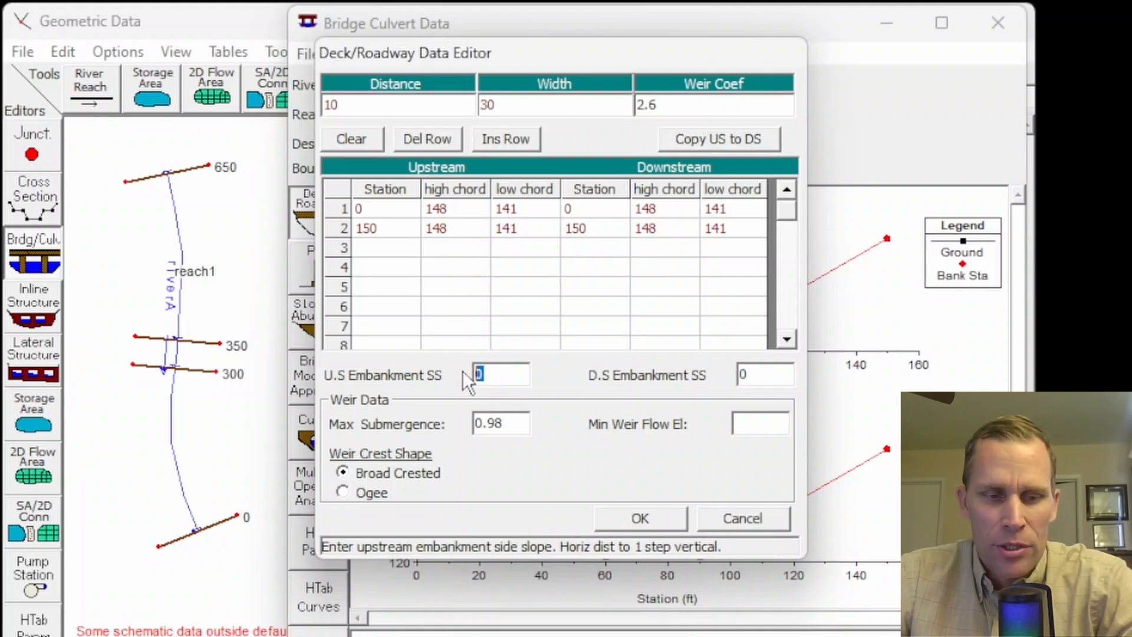
pyautogui.click(764, 382)
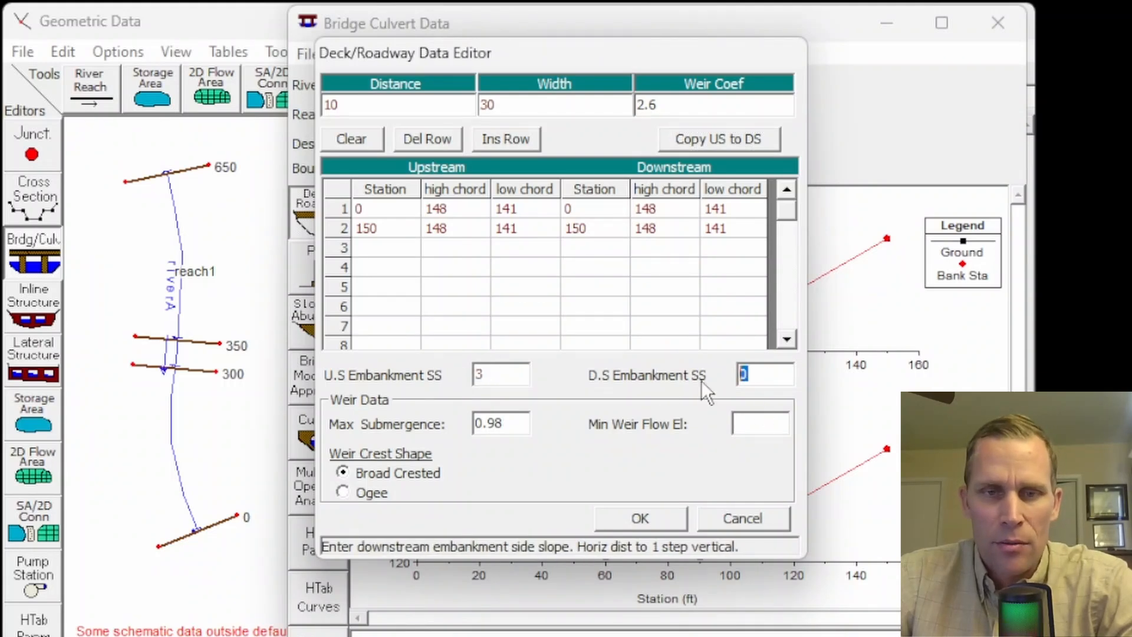
pyautogui.write('3')
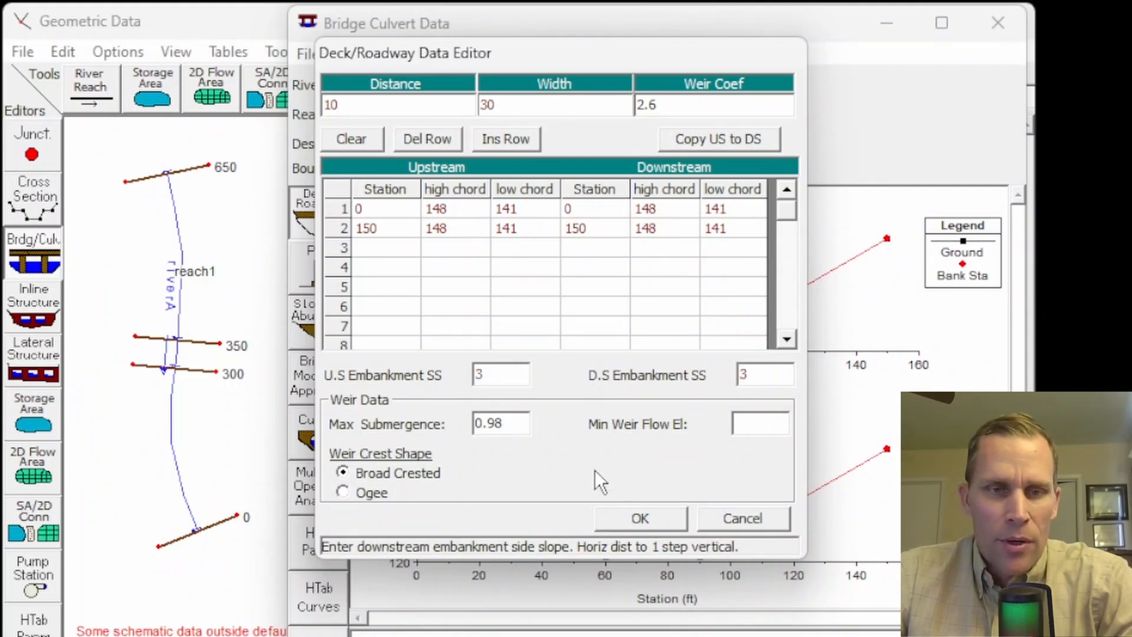
pyautogui.click(641, 518)
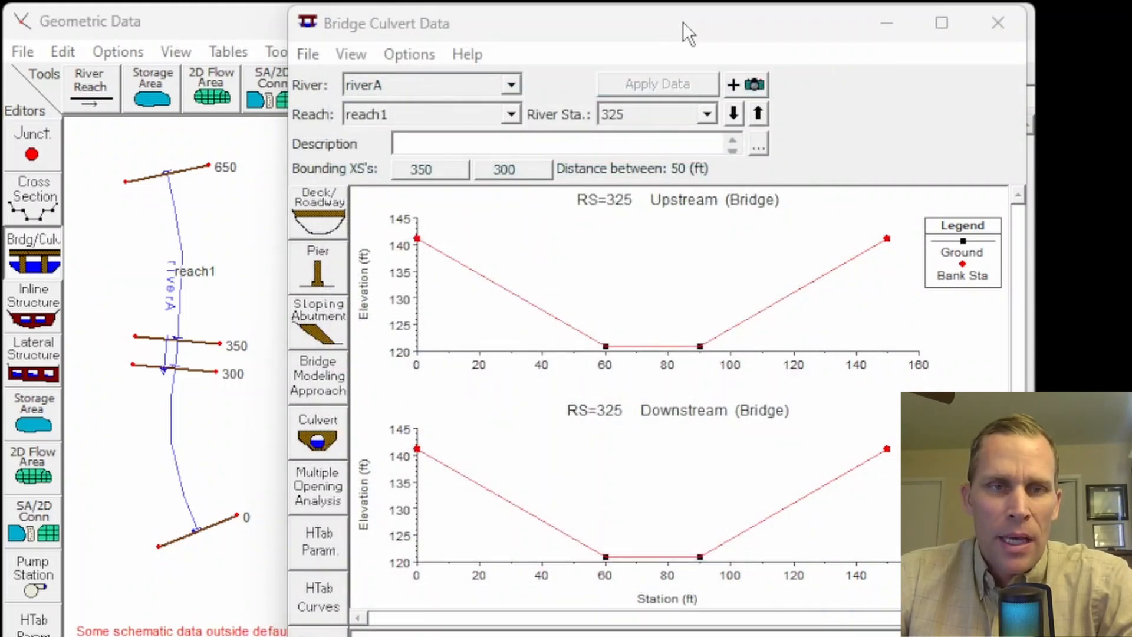
pyautogui.moveTo(683, 22); pyautogui.dragTo(679, 29)
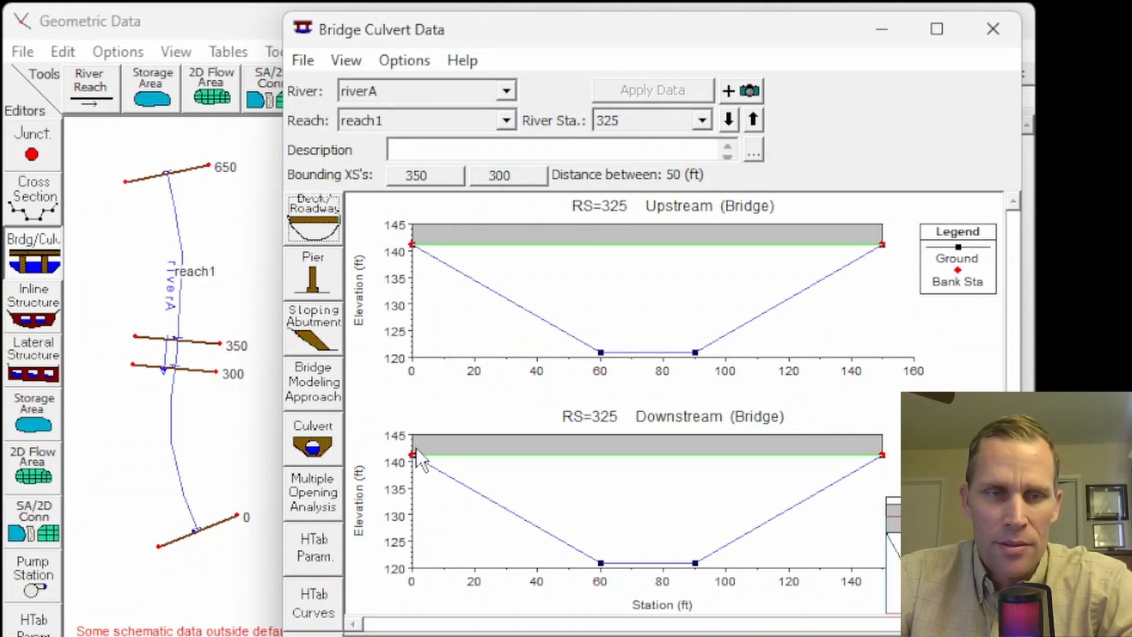
# - Start the bridge's pier data and set pier 1's upstream and downstream centerline stations to 75
pyautogui.click(321, 280)
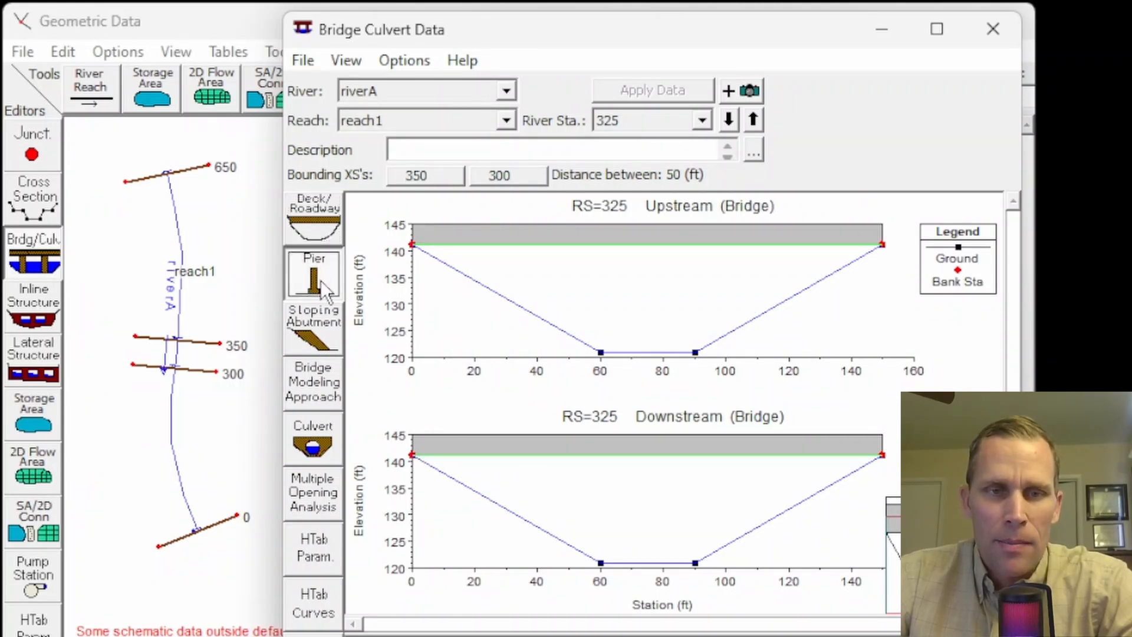
pyautogui.moveTo(249, 26); pyautogui.dragTo(207, 118)
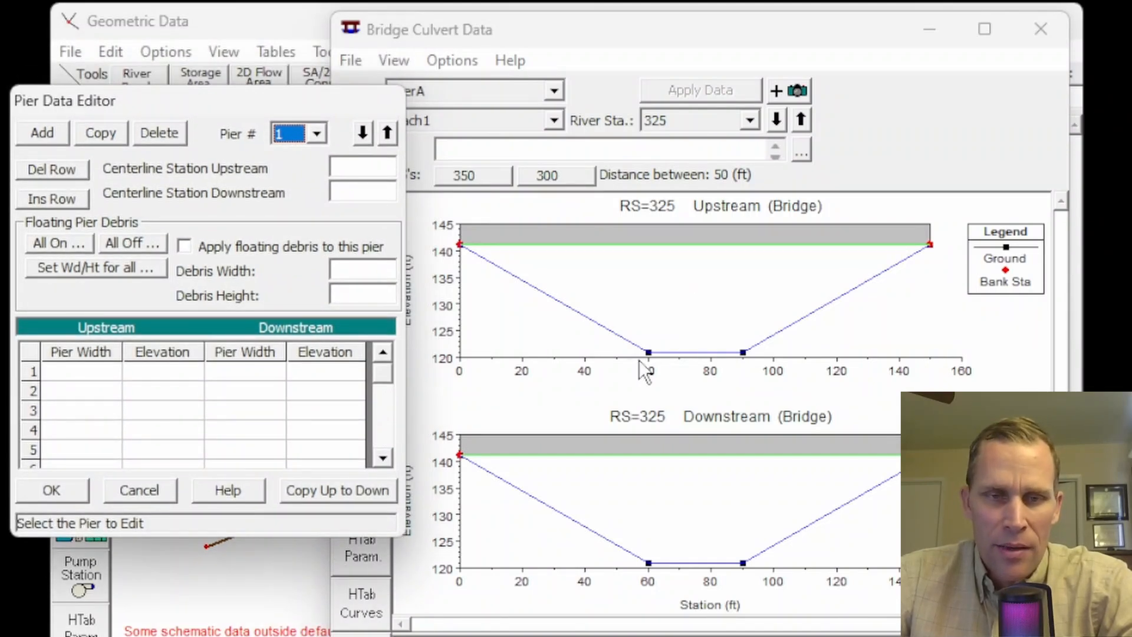
pyautogui.click(349, 167)
pyautogui.write('75')
pyautogui.press('Tab')
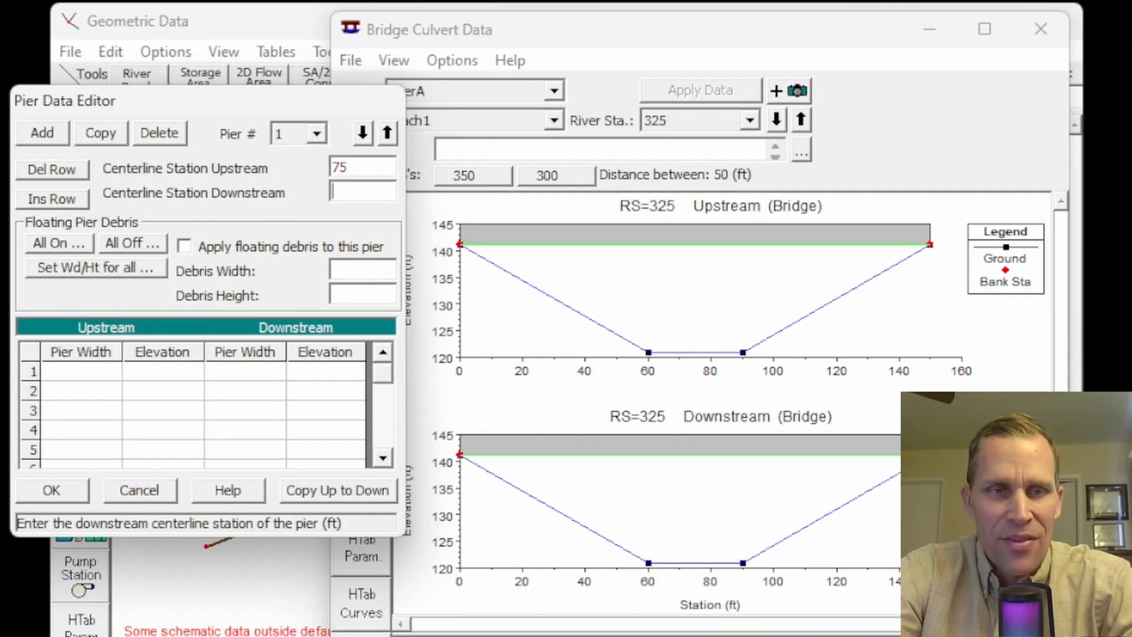
pyautogui.write('75')
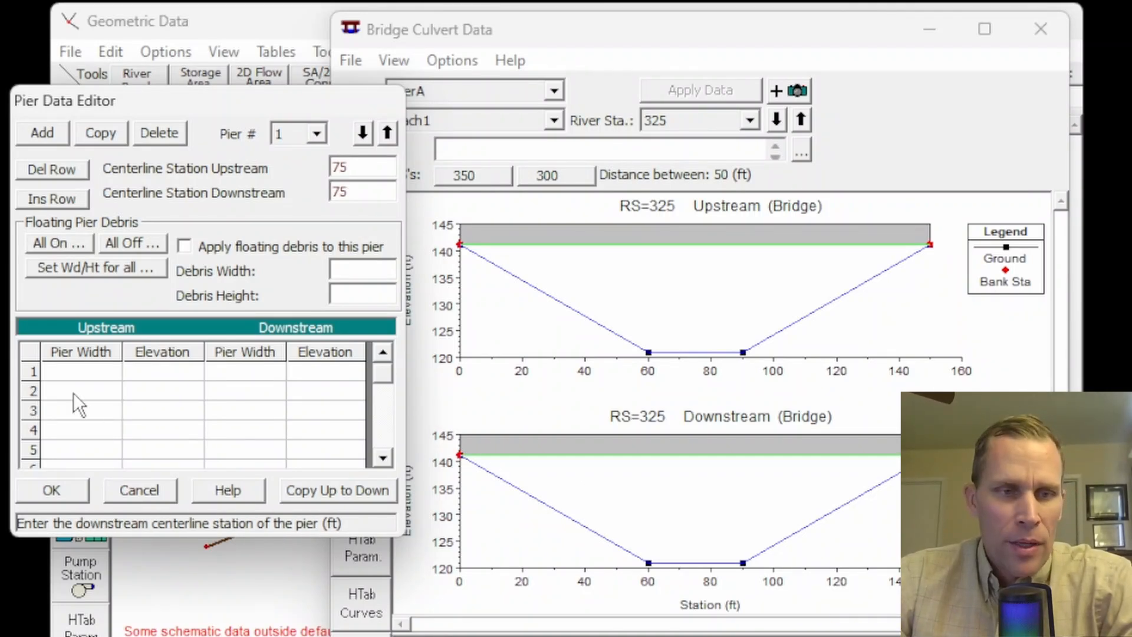
# - Give the pier an upstream width of 4 at elevations 121 and 141, copy it to the downstream side, and accept the pier data
pyautogui.click(72, 374)
pyautogui.write('4')
pyautogui.press('Return')
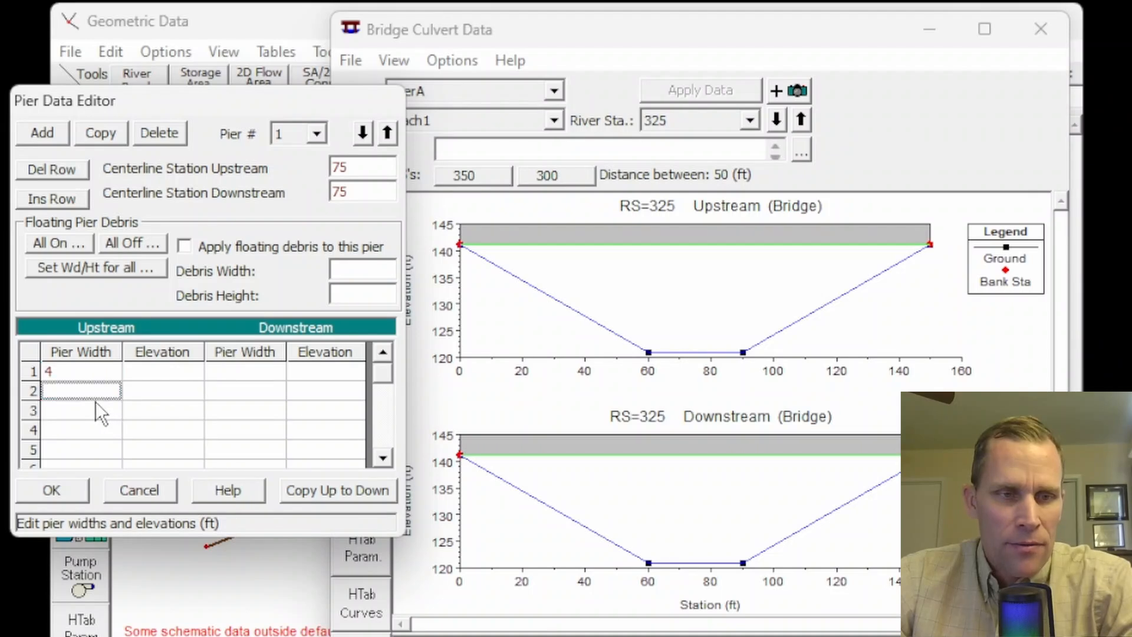
pyautogui.write('4')
pyautogui.click(162, 376)
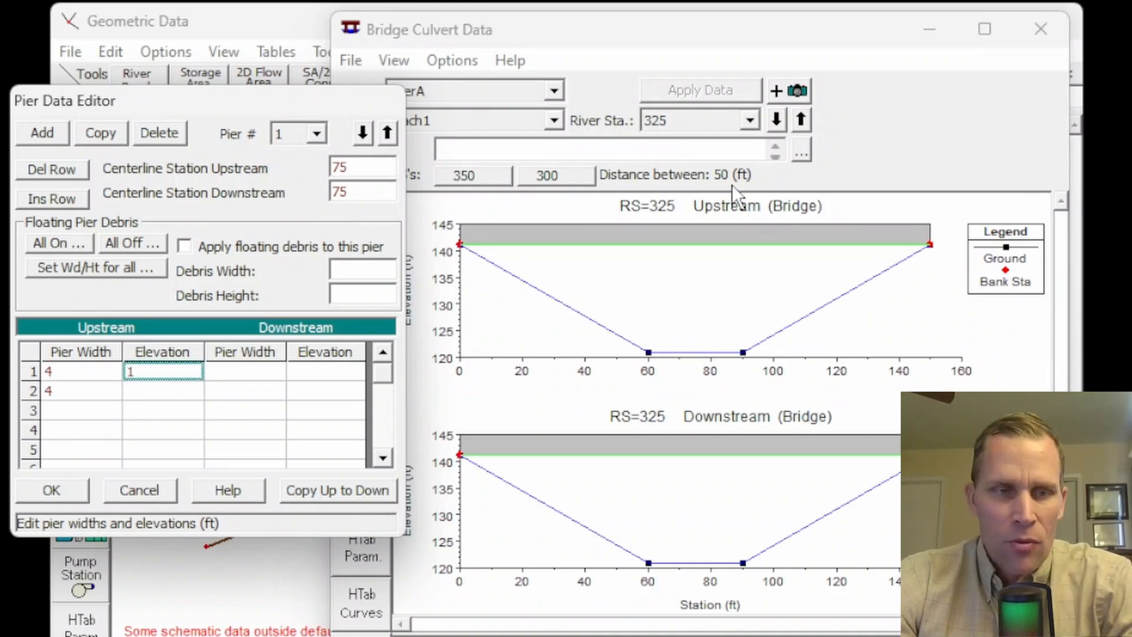
pyautogui.write('121')
pyautogui.press('Tab')
pyautogui.press('Tab')
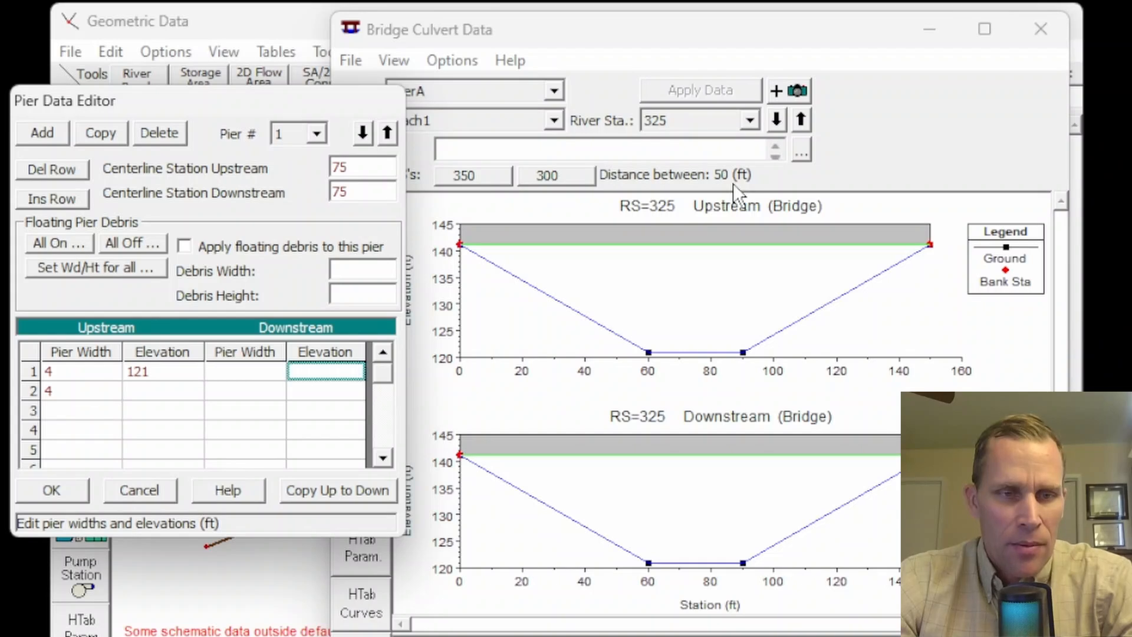
pyautogui.press('Tab')
pyautogui.write('141')
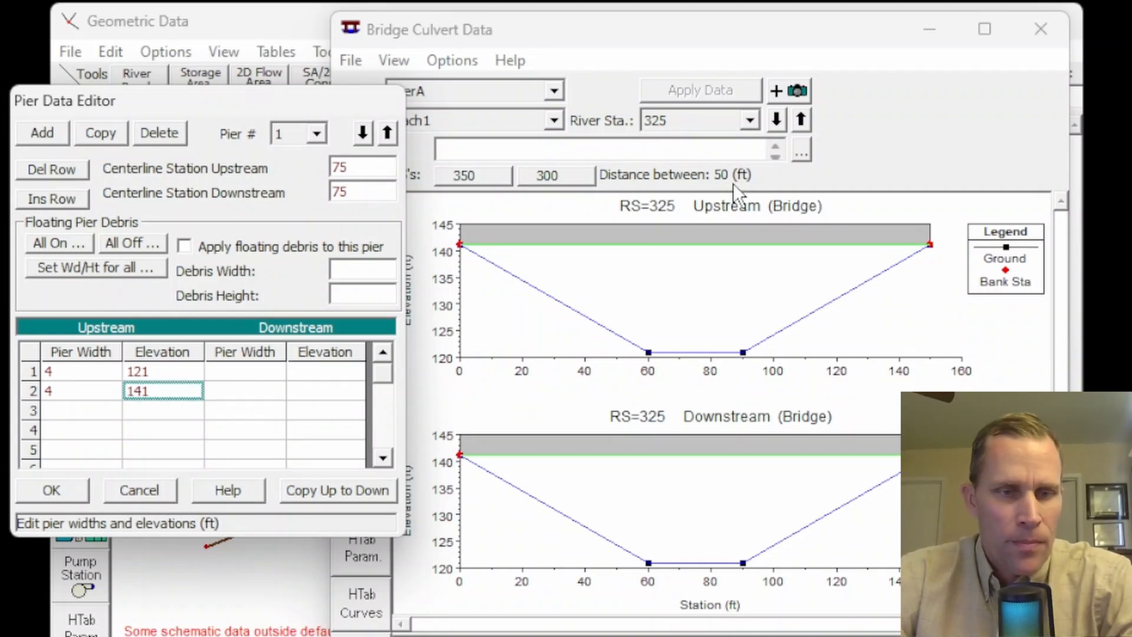
pyautogui.click(309, 491)
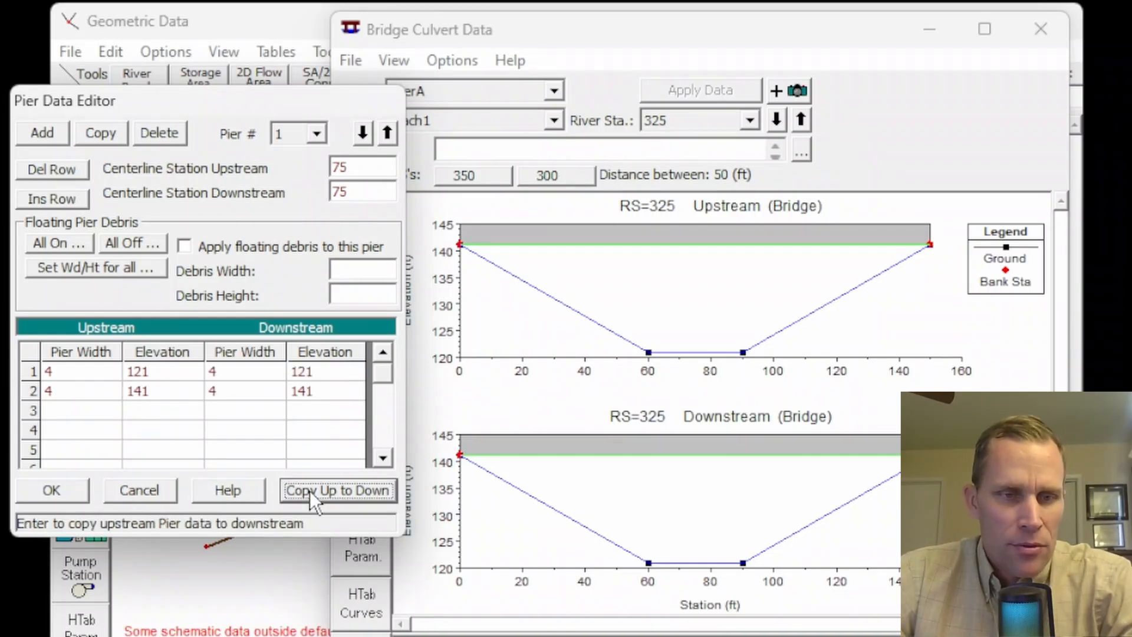
pyautogui.click(75, 488)
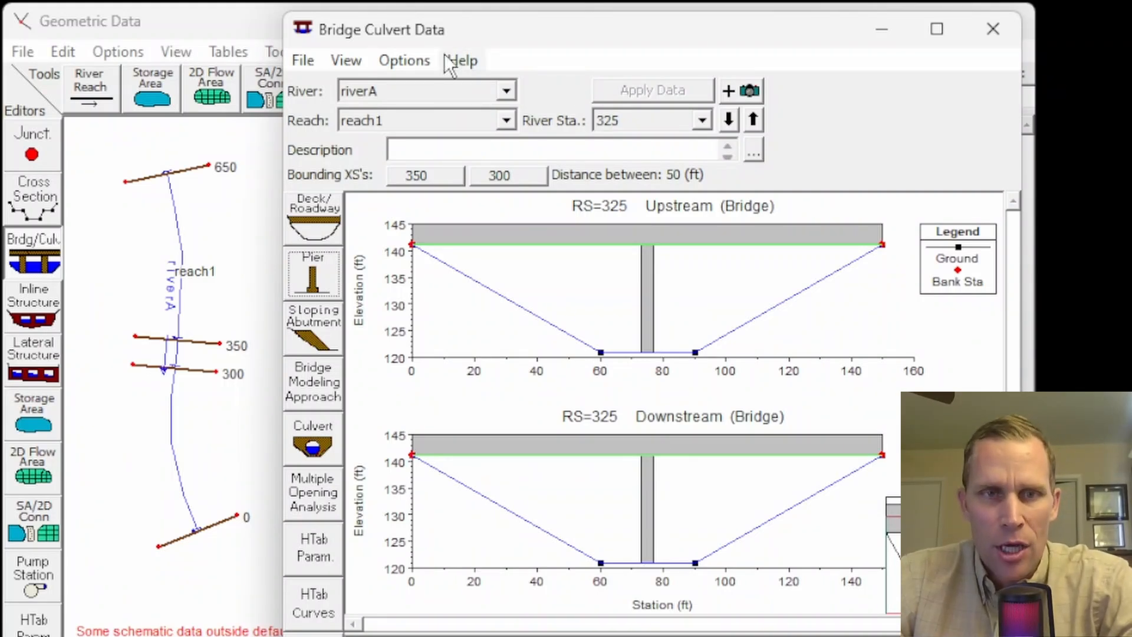
# - Close the bridge culvert data and save the geometry with the title base in the hecras folder
pyautogui.click(993, 29)
pyautogui.click(23, 49)
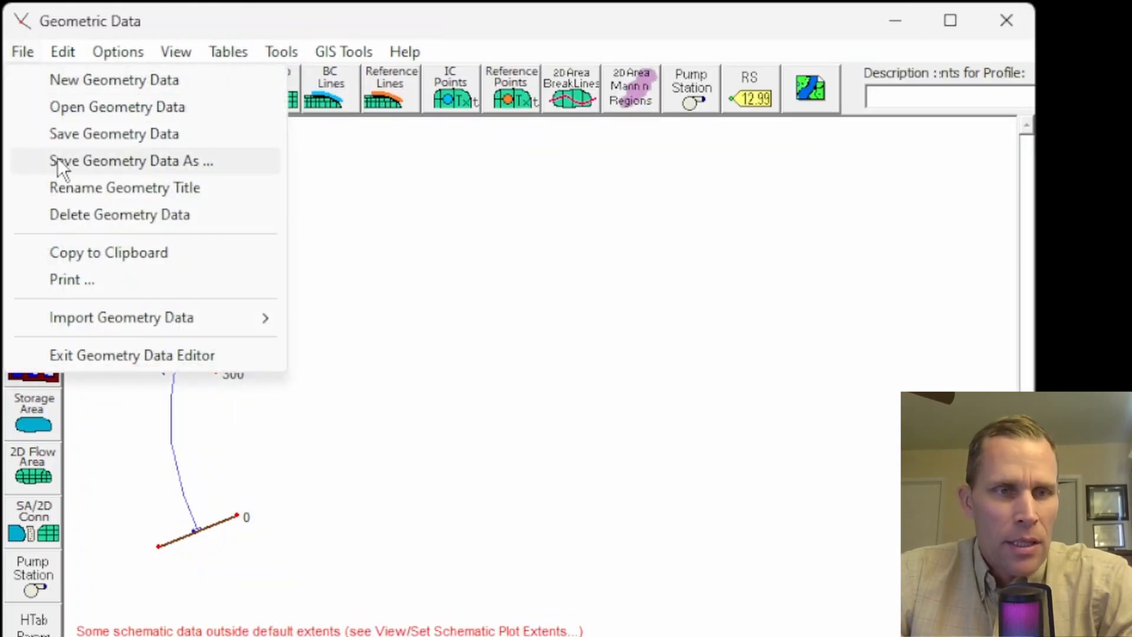
pyautogui.click(89, 139)
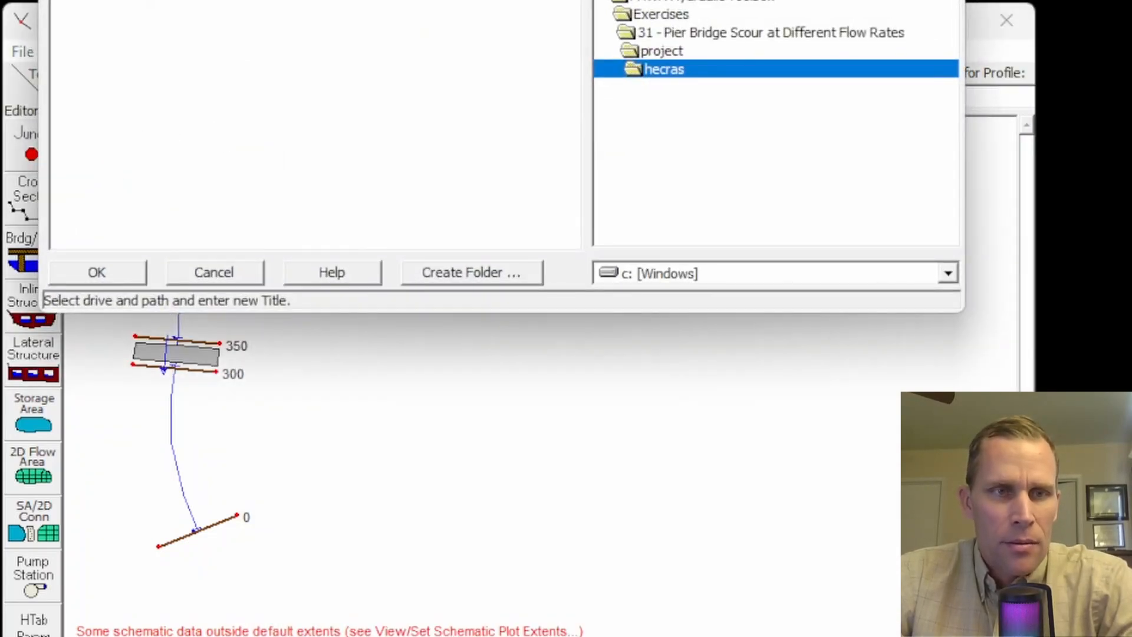
pyautogui.write('base')
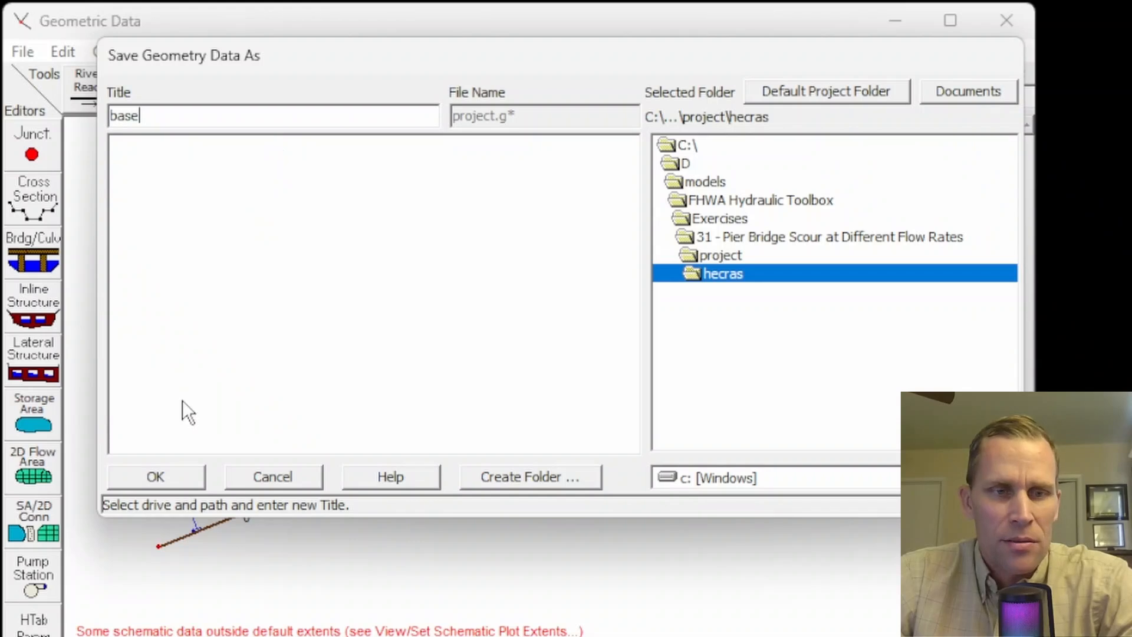
pyautogui.click(175, 472)
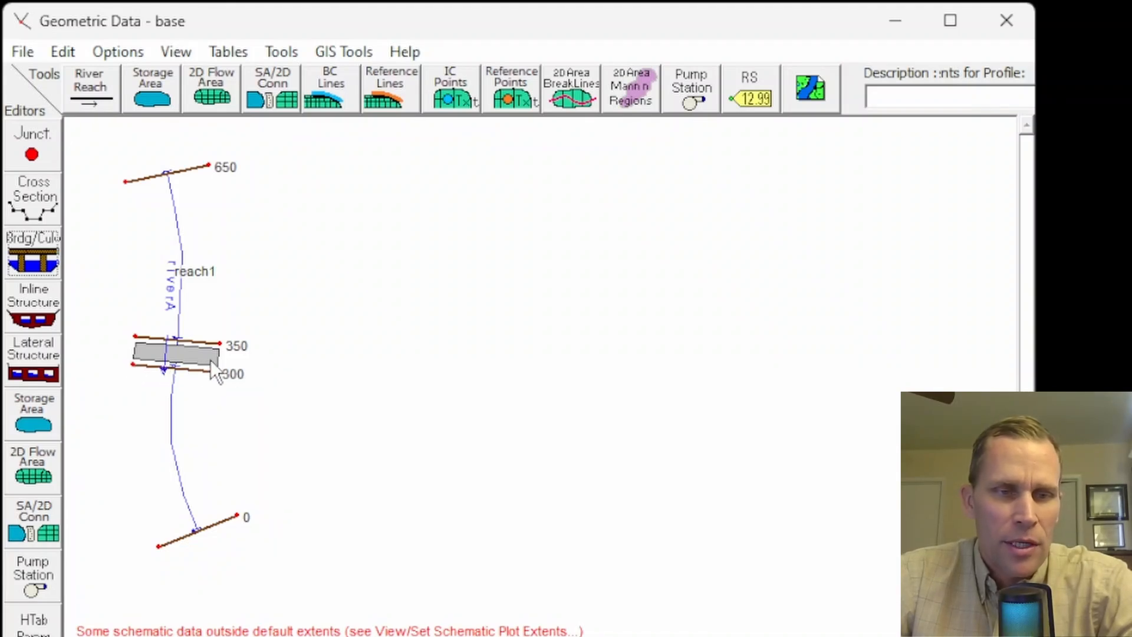
pyautogui.rightClick(182, 356)
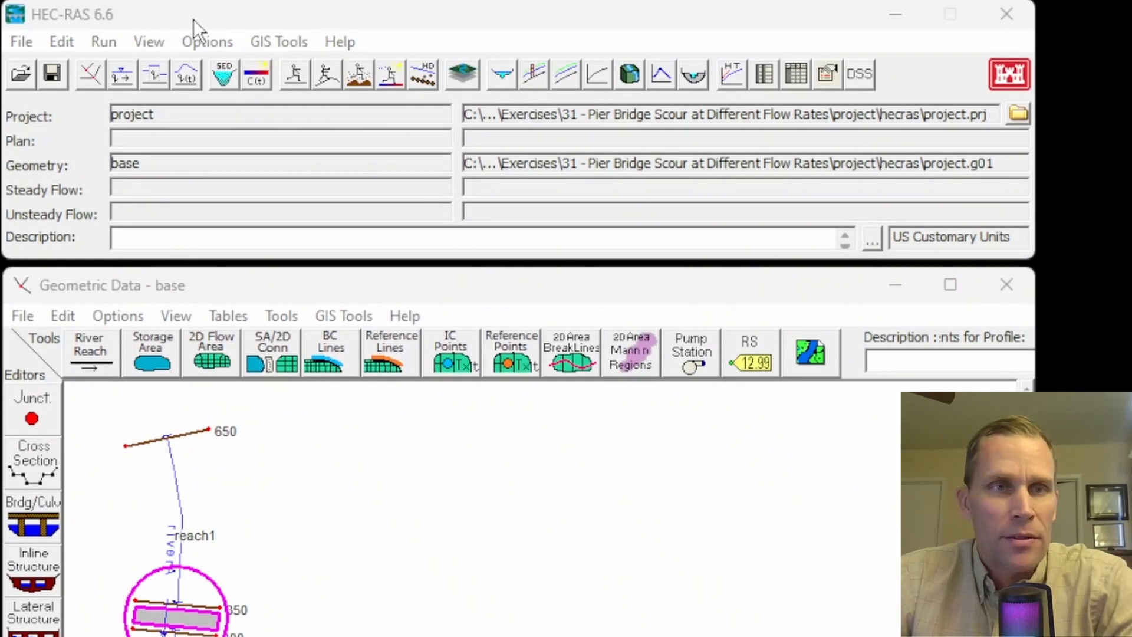
# - Open the steady flow data and set the number of profiles to 3
pyautogui.click(61, 43)
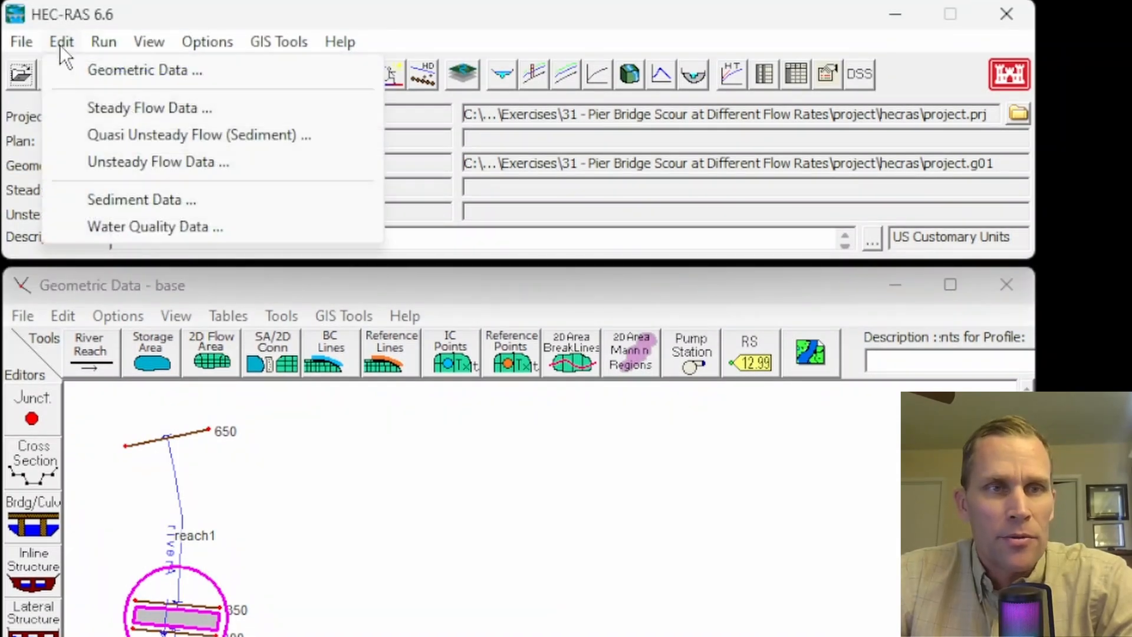
pyautogui.click(108, 108)
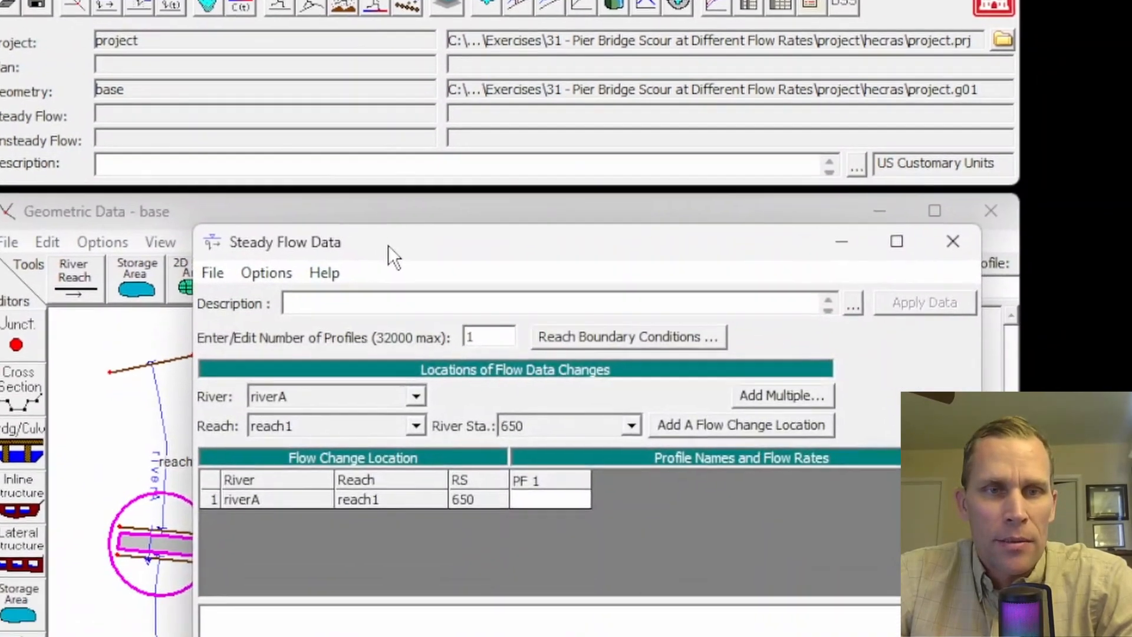
pyautogui.press('Delete')
pyautogui.write('3')
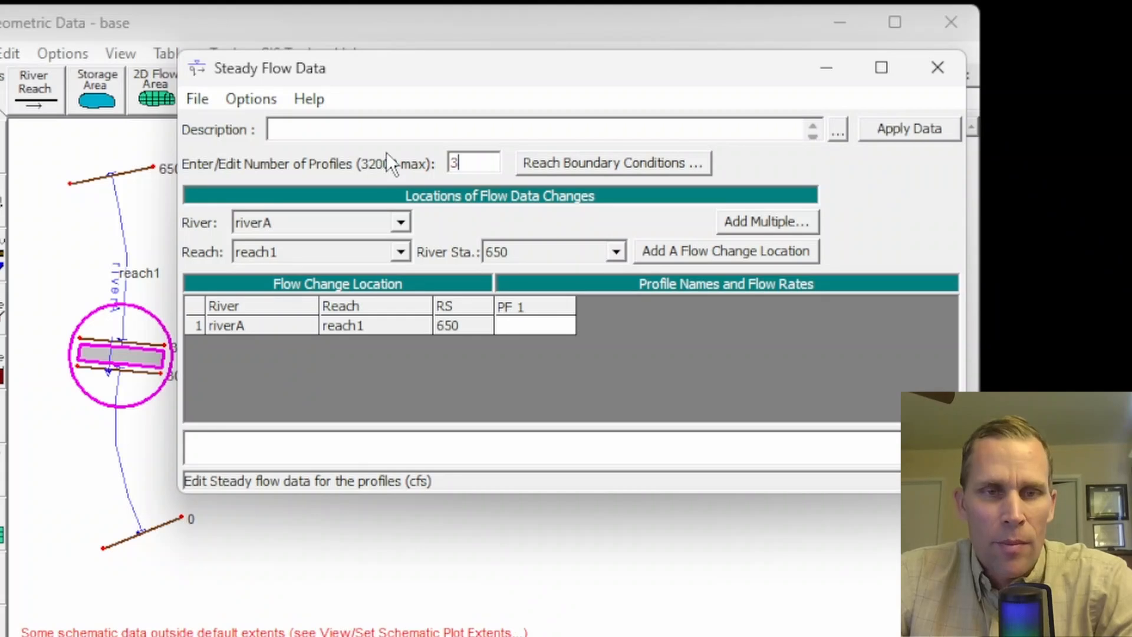
pyautogui.press('Tab')
# - Enter flows of 1000, 3000 and 8000 cfs for the three profiles at riverA, reach1, station 650
pyautogui.click(537, 326)
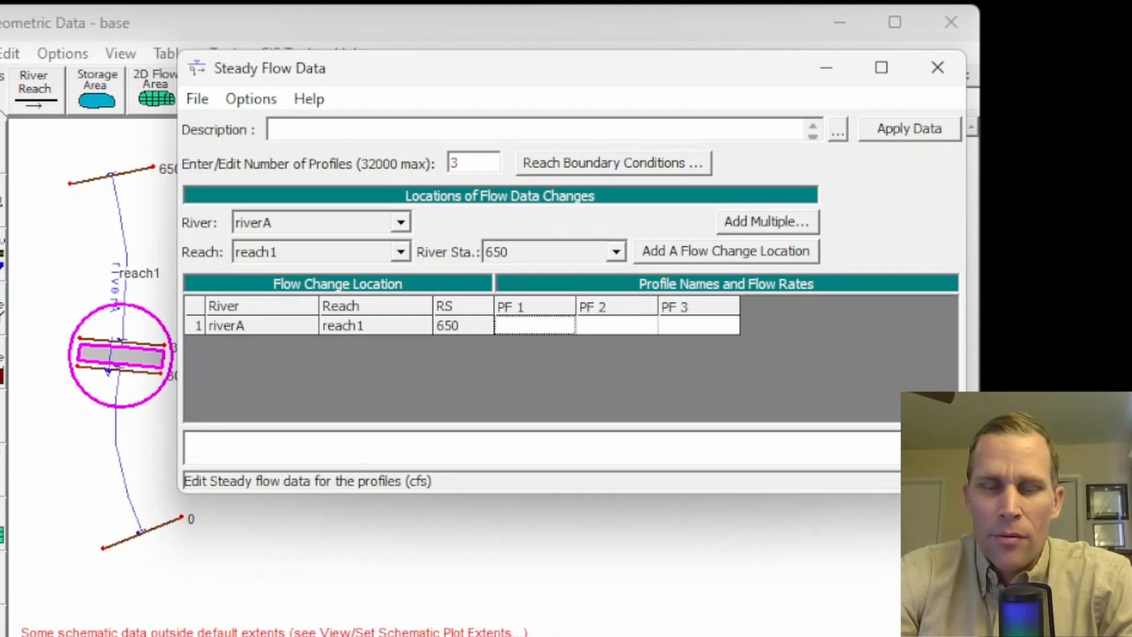
pyautogui.write('1000')
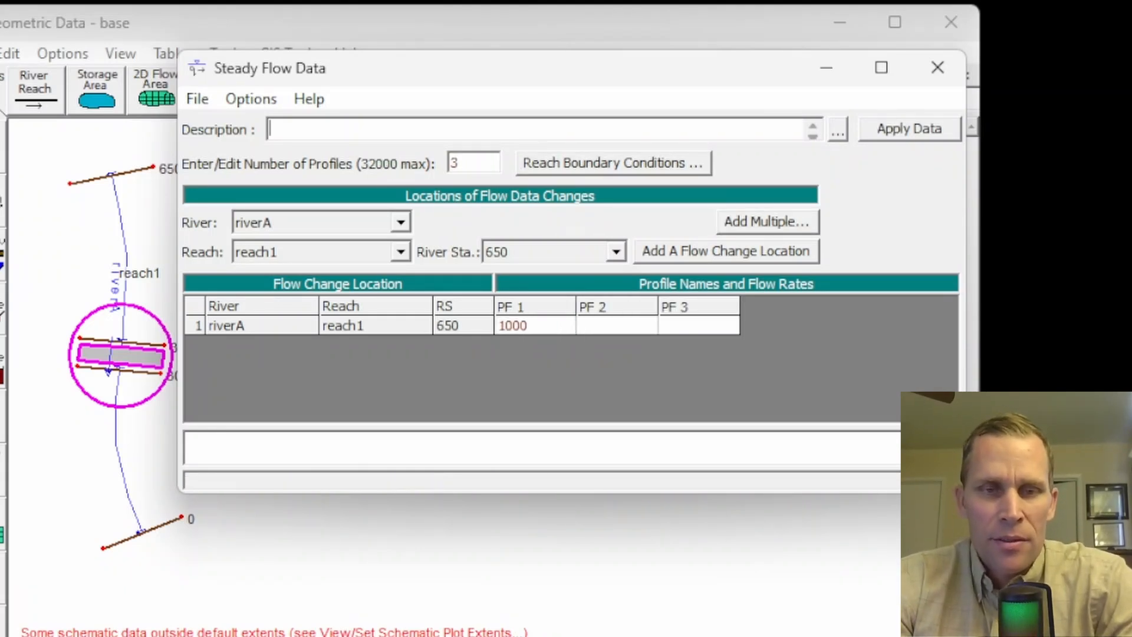
pyautogui.click(625, 328)
pyautogui.write('3000')
pyautogui.click(675, 325)
pyautogui.write('8')
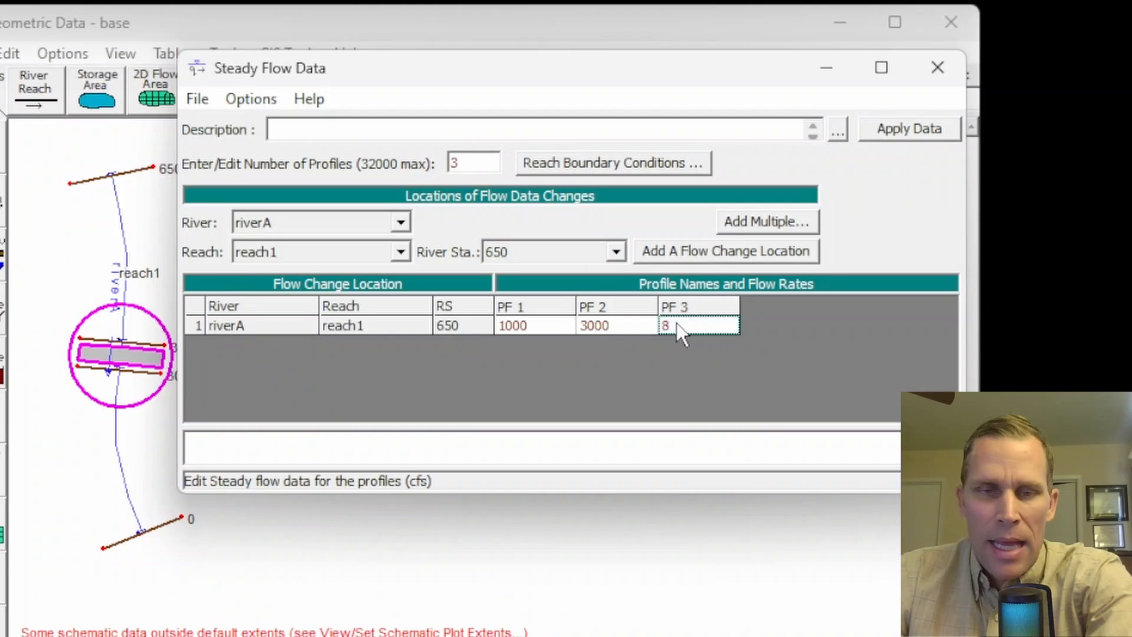
pyautogui.write('000')
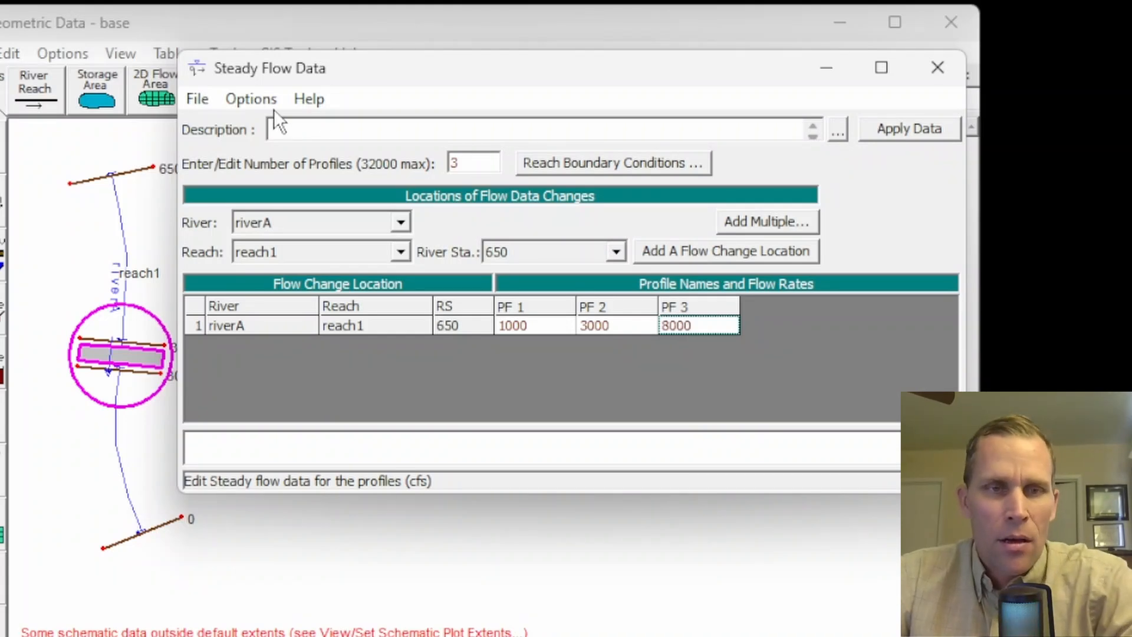
# - Rename the three flow profiles as 1000 cfs, 3000 cfs and 8000 cfs
pyautogui.click(260, 99)
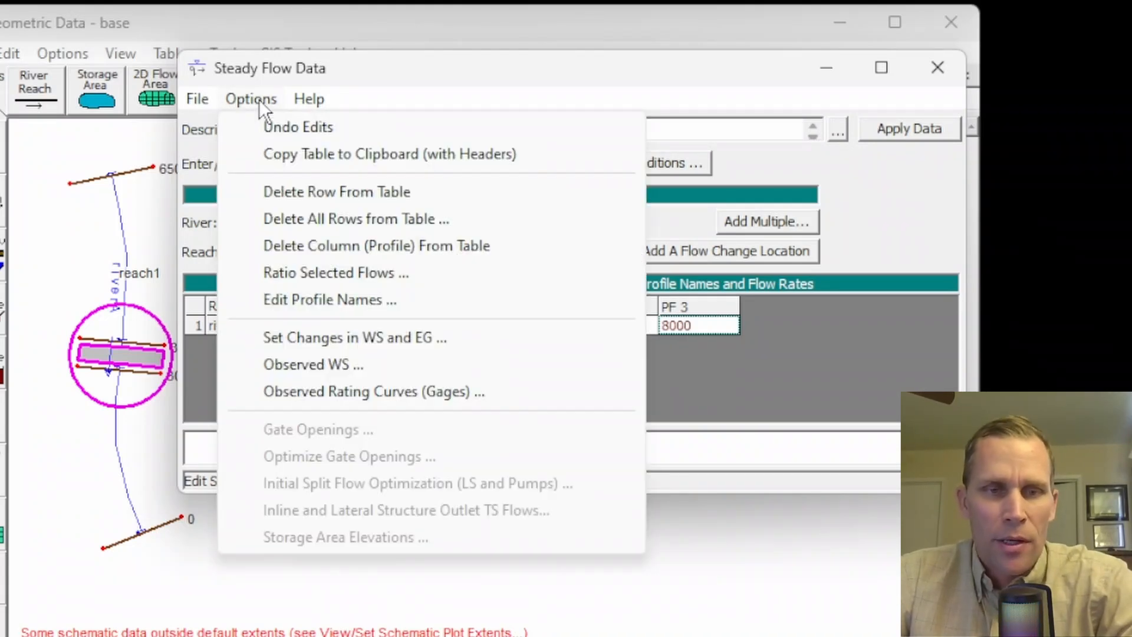
pyautogui.click(311, 301)
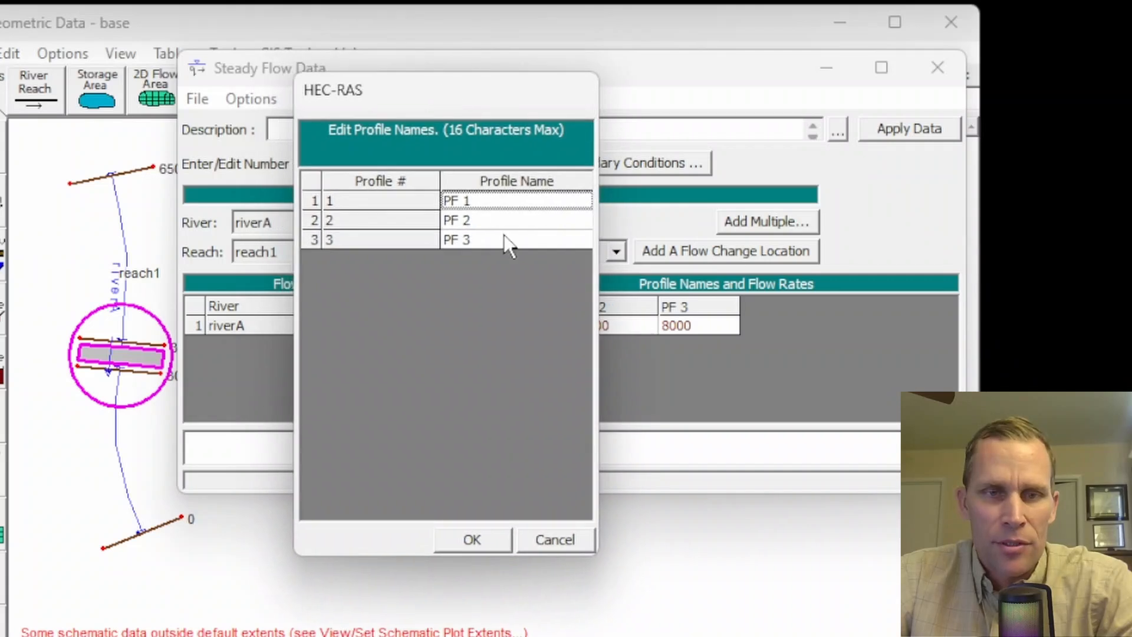
pyautogui.write('1')
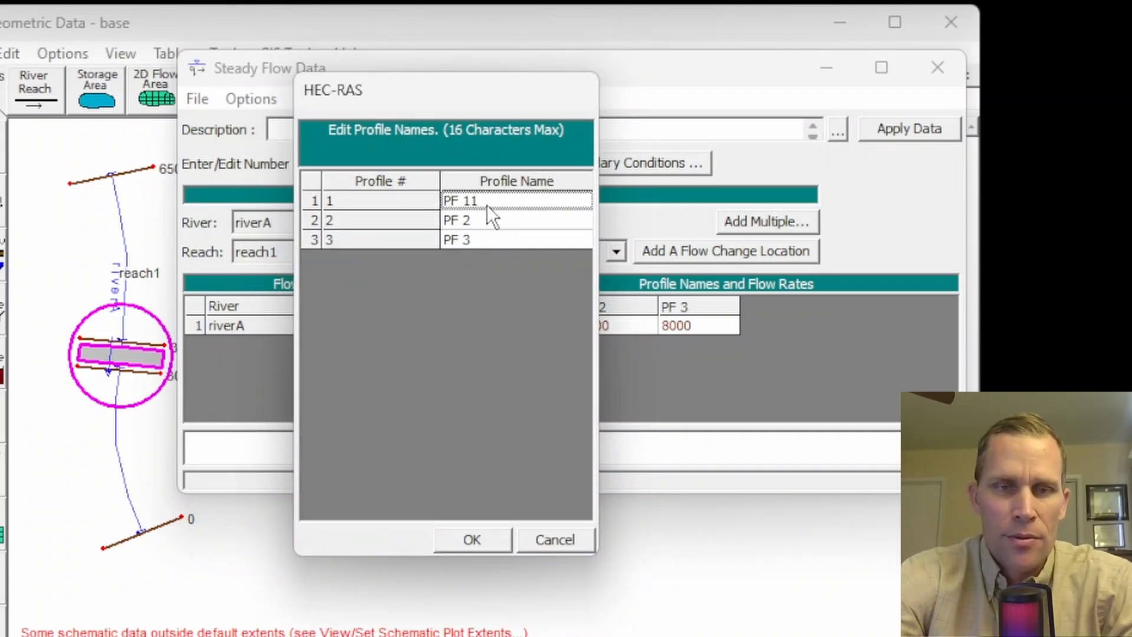
pyautogui.press('BackSpace')
pyautogui.press('BackSpace')
pyautogui.press('BackSpace')
pyautogui.press('BackSpace')
pyautogui.press('BackSpace')
pyautogui.write('1000 cfs')
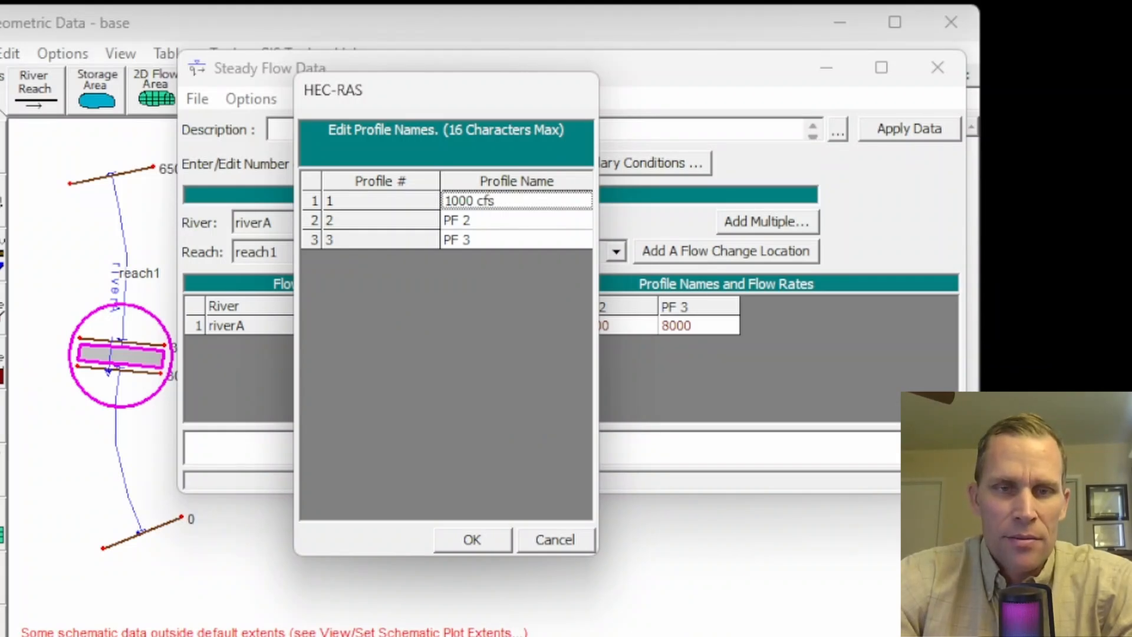
pyautogui.click(511, 220)
pyautogui.write('3000 cfs')
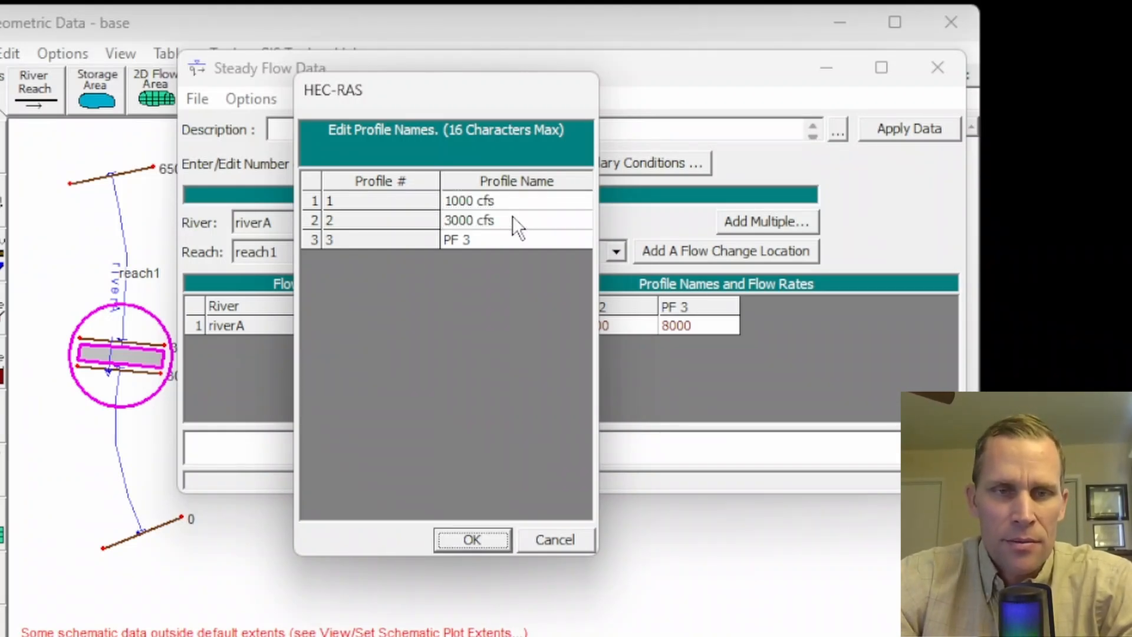
pyautogui.click(495, 241)
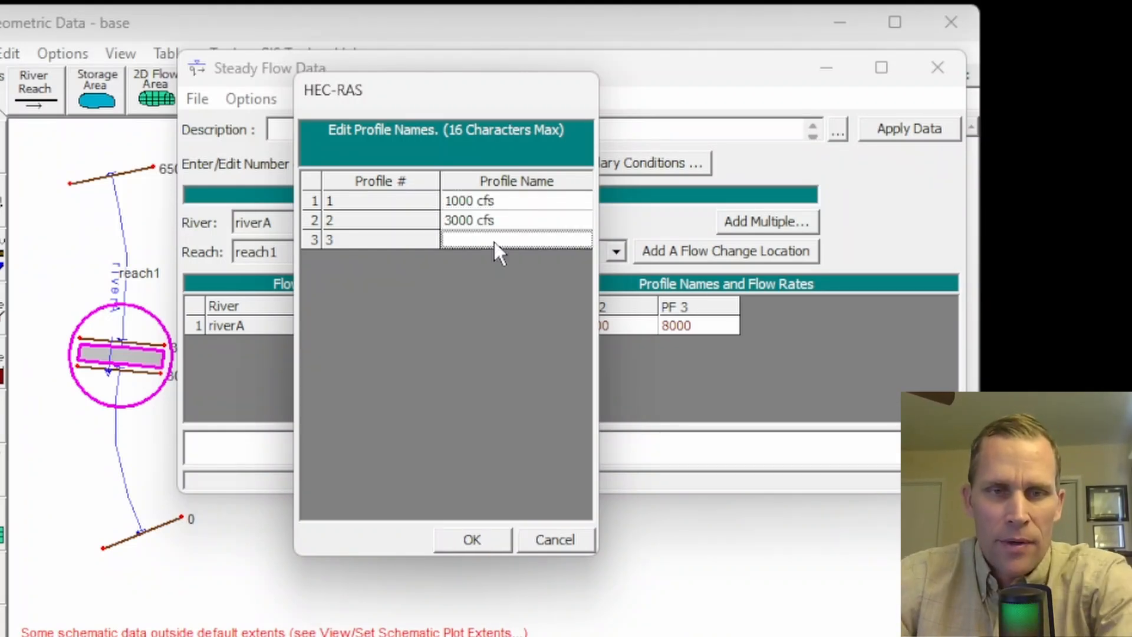
pyautogui.write('8000 cfs')
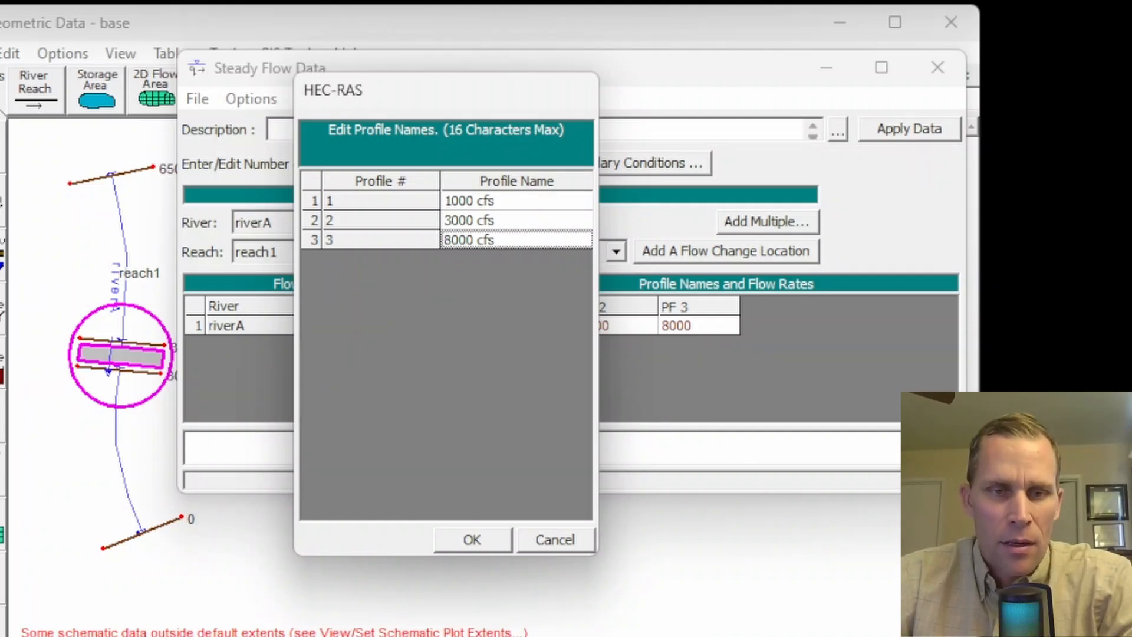
pyautogui.click(498, 537)
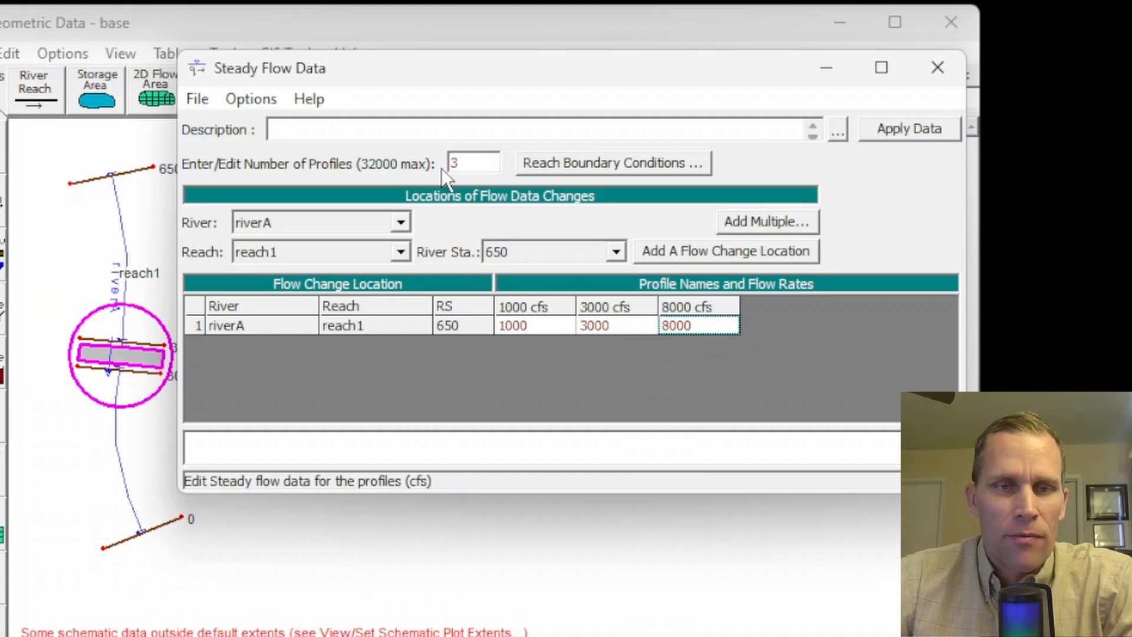
# - Set the downstream boundary condition of reach1 to normal depth with a slope of 0.00333 for all profiles
pyautogui.click(571, 167)
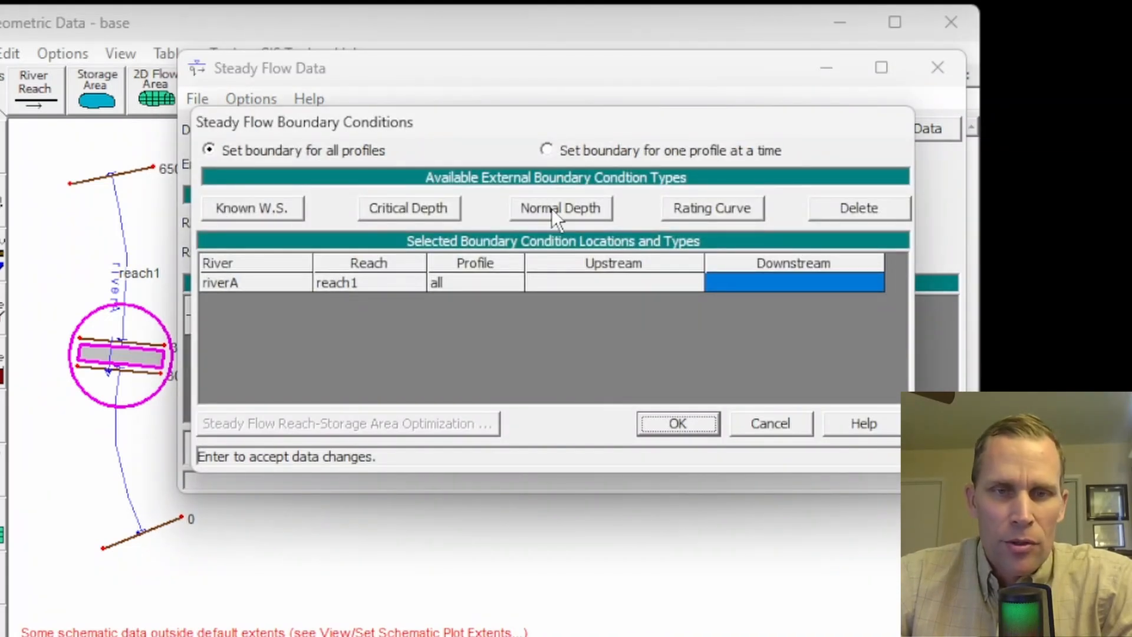
pyautogui.click(551, 208)
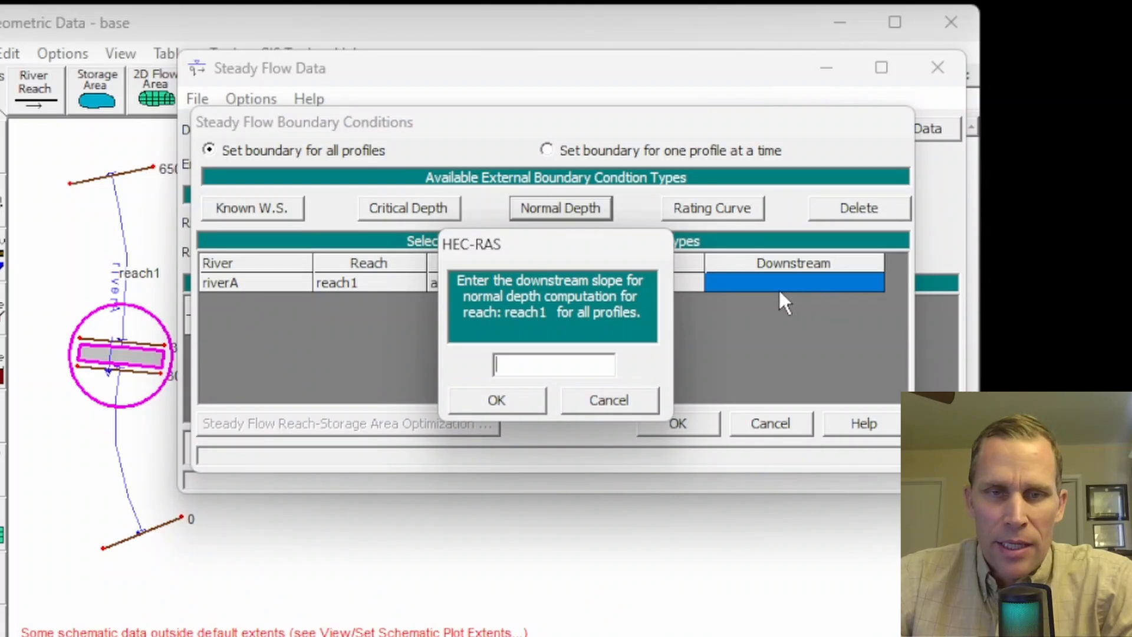
pyautogui.moveTo(568, 239); pyautogui.dragTo(420, 188)
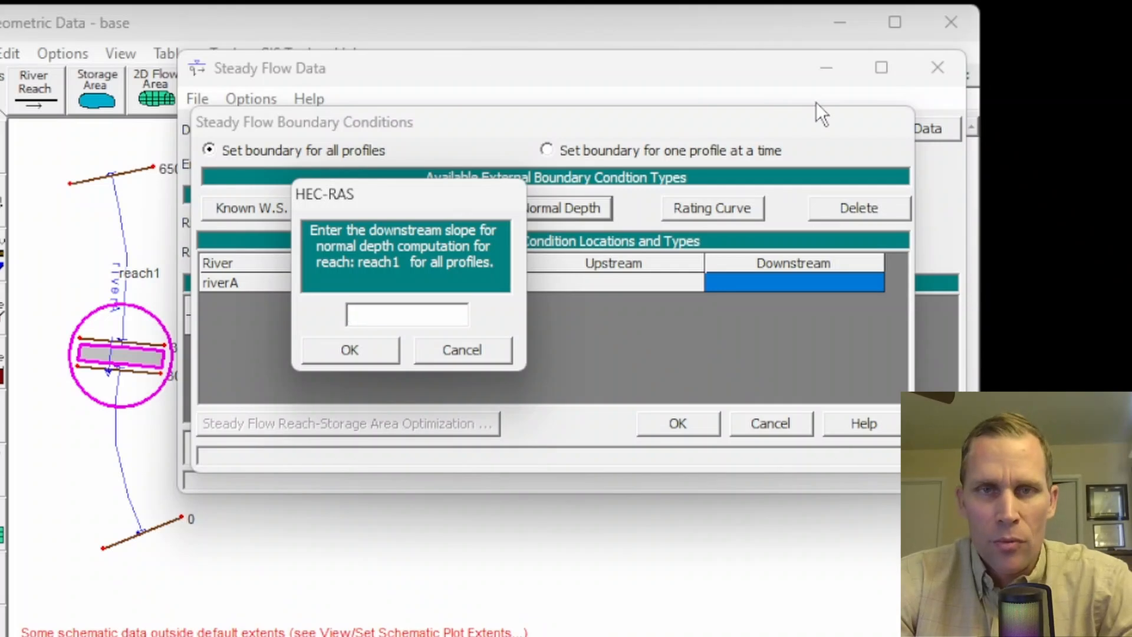
pyautogui.write('0')
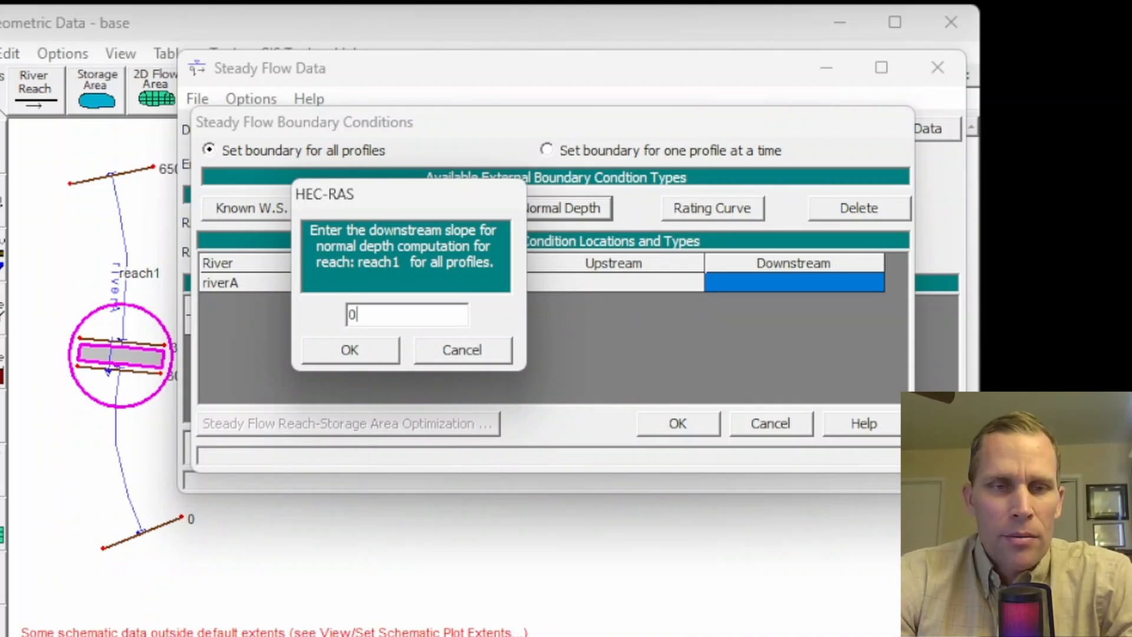
pyautogui.write('.')
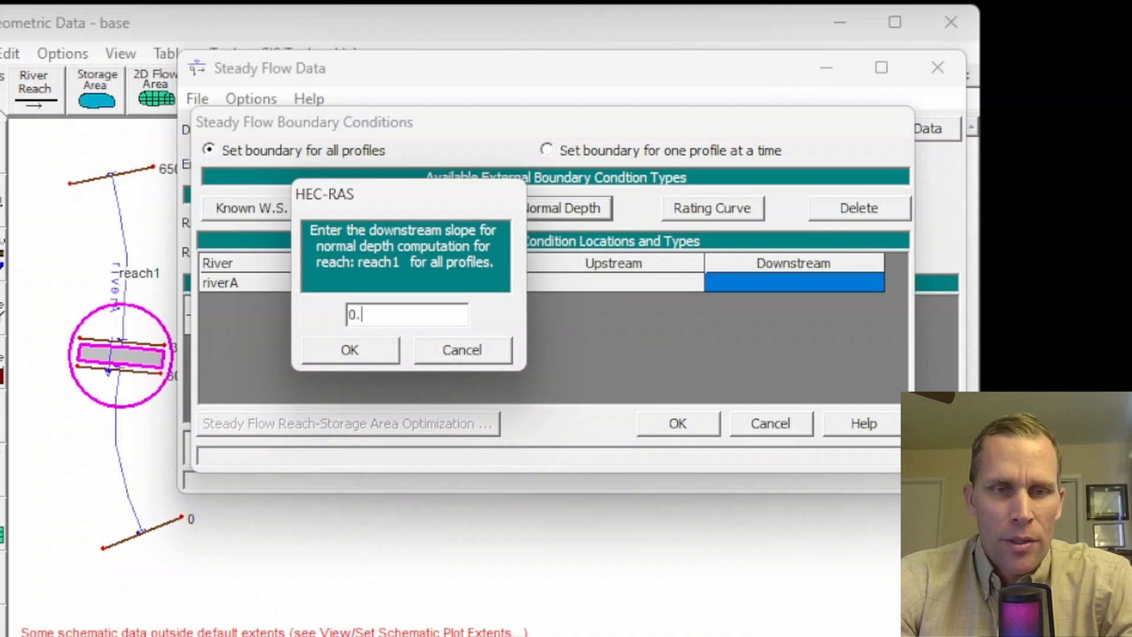
pyautogui.write('00333')
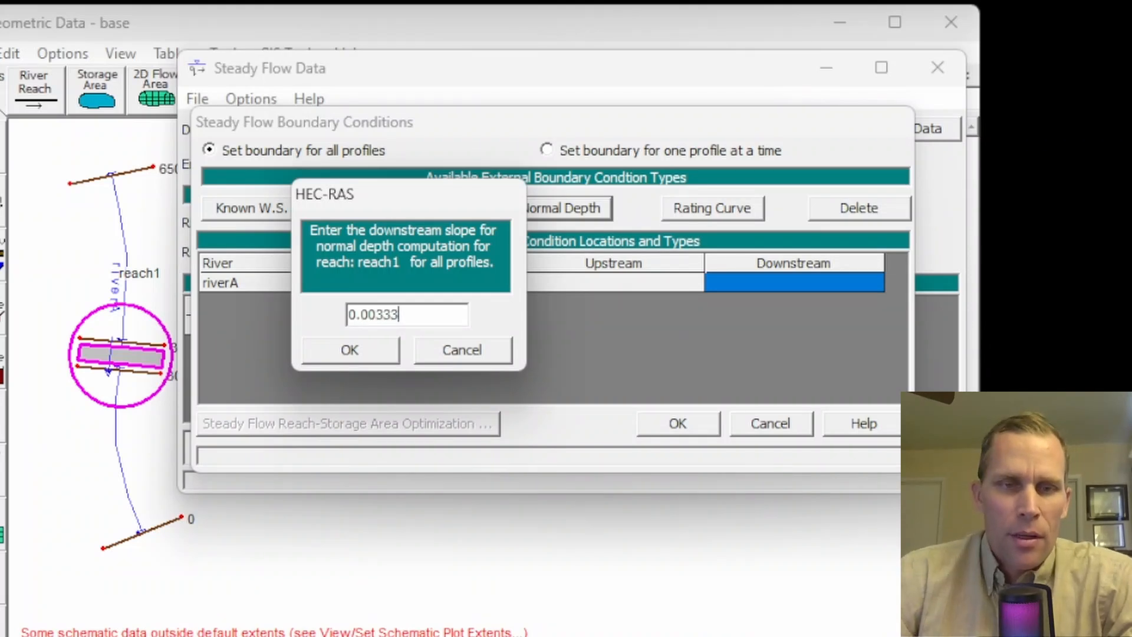
pyautogui.click(353, 352)
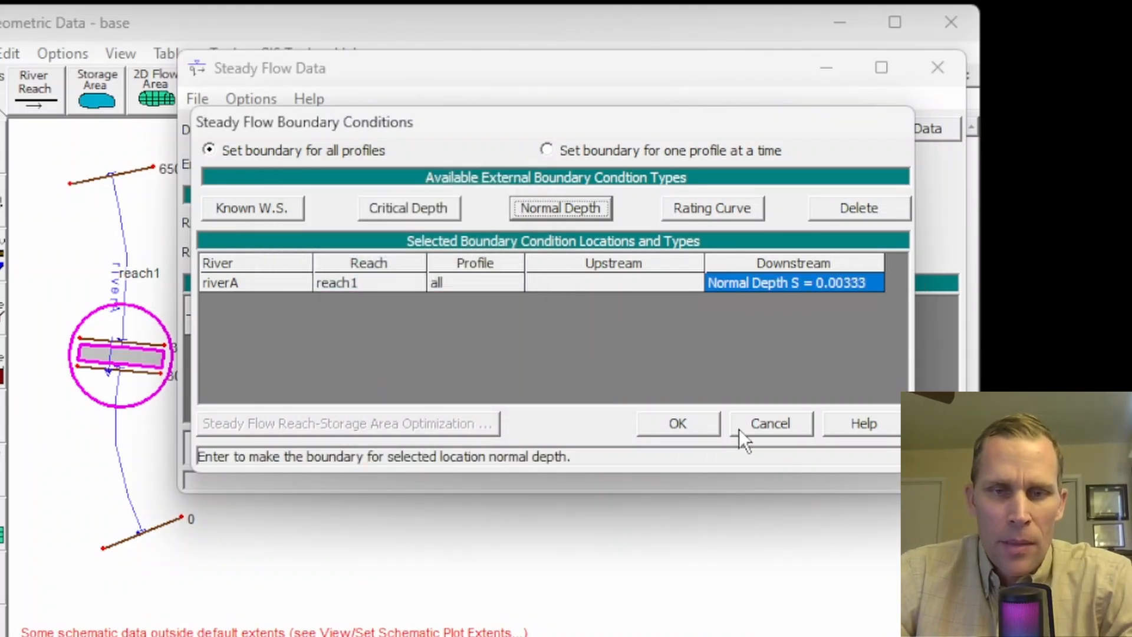
pyautogui.click(696, 416)
# - Save the steady flow data with the title base in the hecras folder and close the flow data editor
pyautogui.click(189, 98)
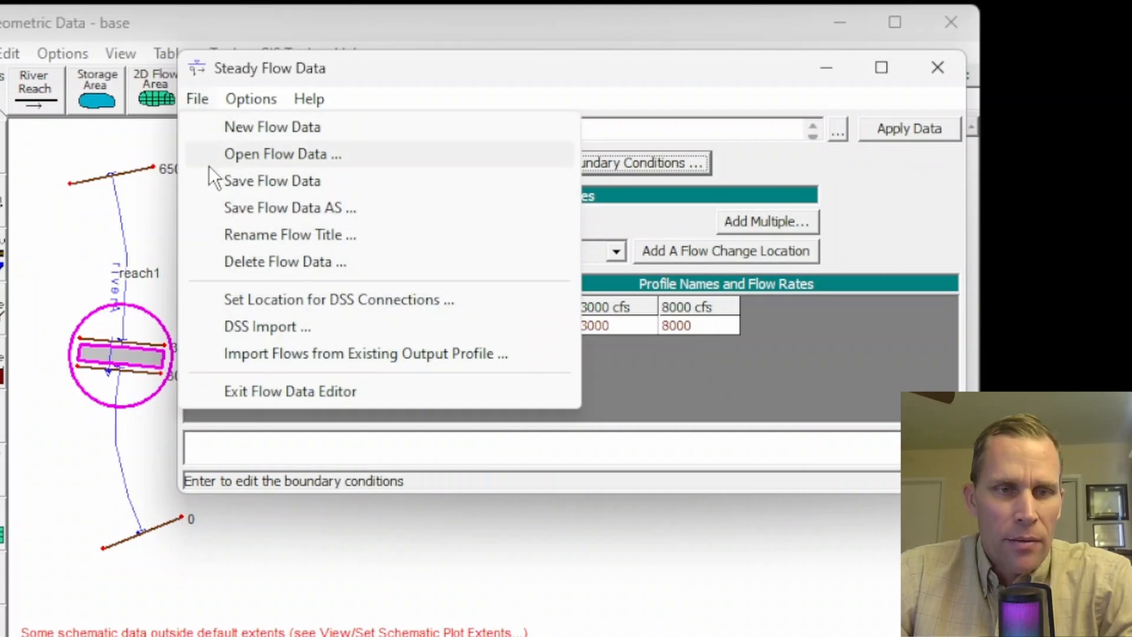
pyautogui.click(249, 181)
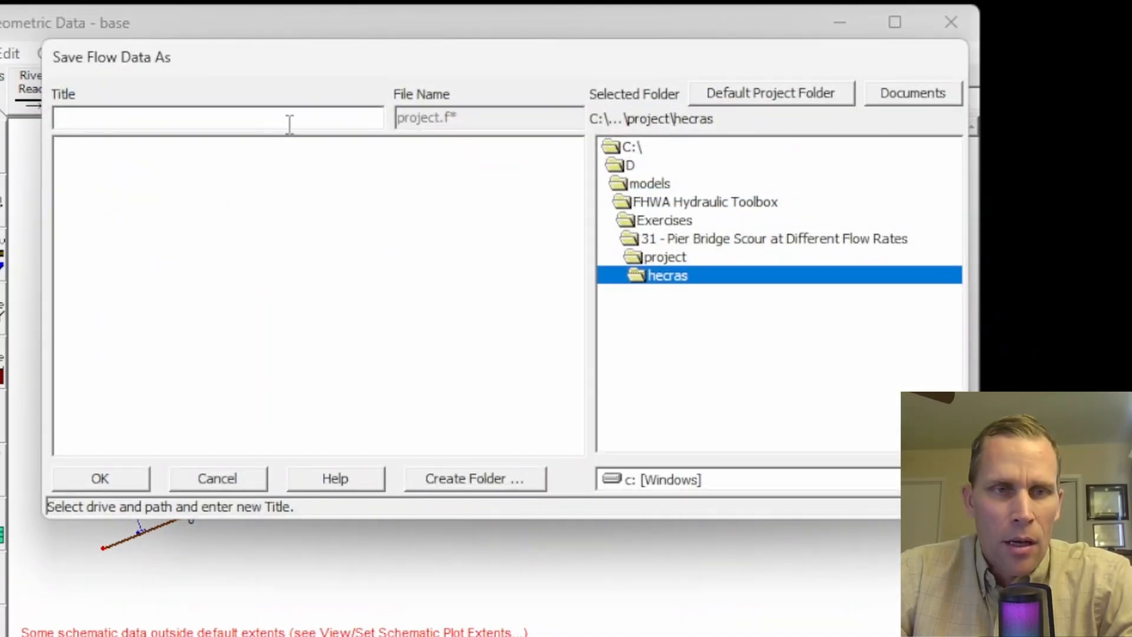
pyautogui.write('base')
pyautogui.click(109, 482)
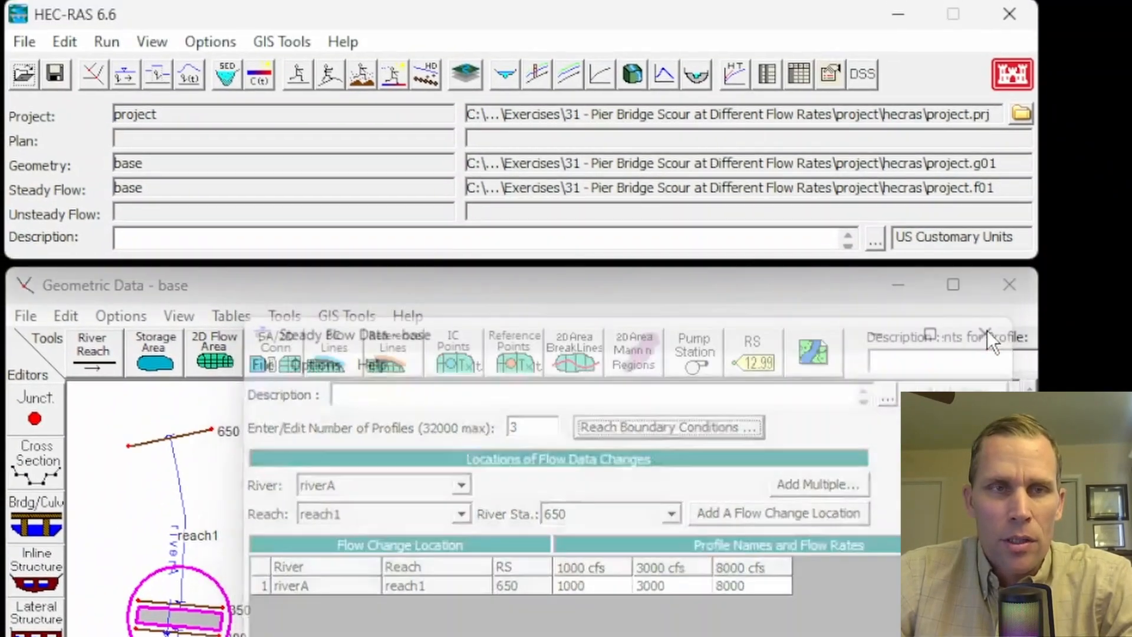
pyautogui.click(981, 274)
# - Open the steady flow analysis and save a plan titled base with short ID base, using the base geometry and flow files
pyautogui.click(98, 43)
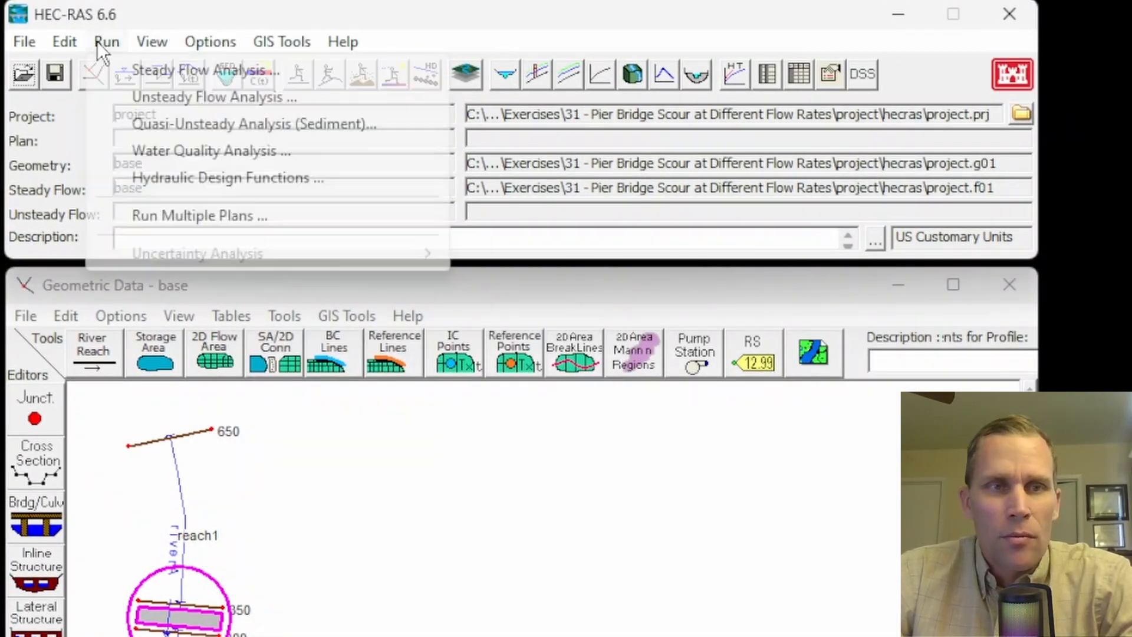
pyautogui.click(140, 68)
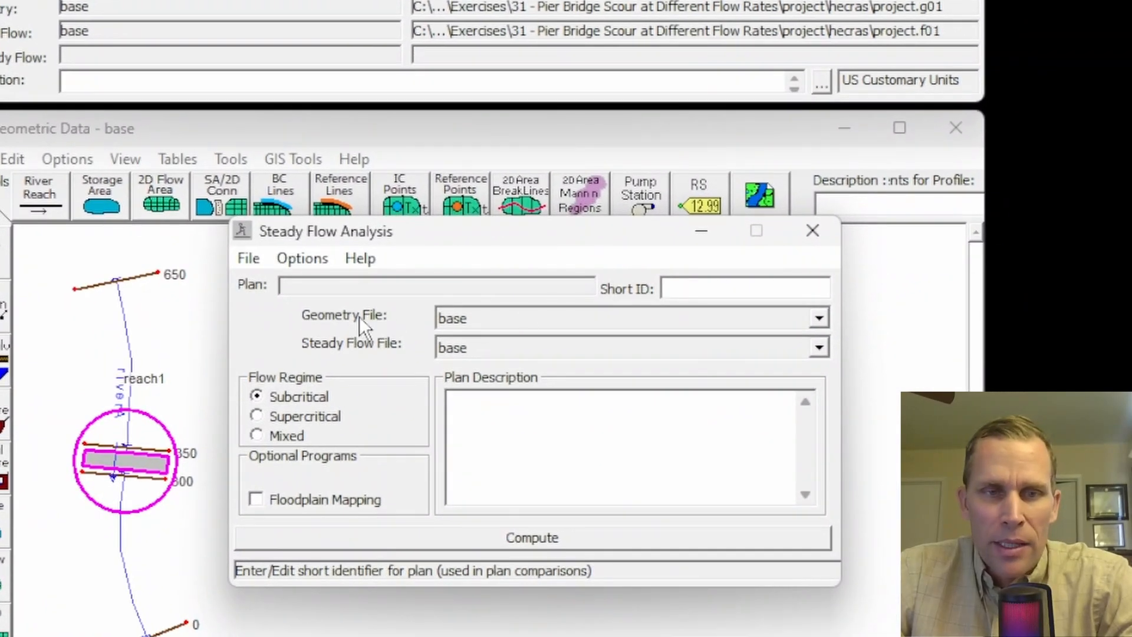
pyautogui.click(480, 316)
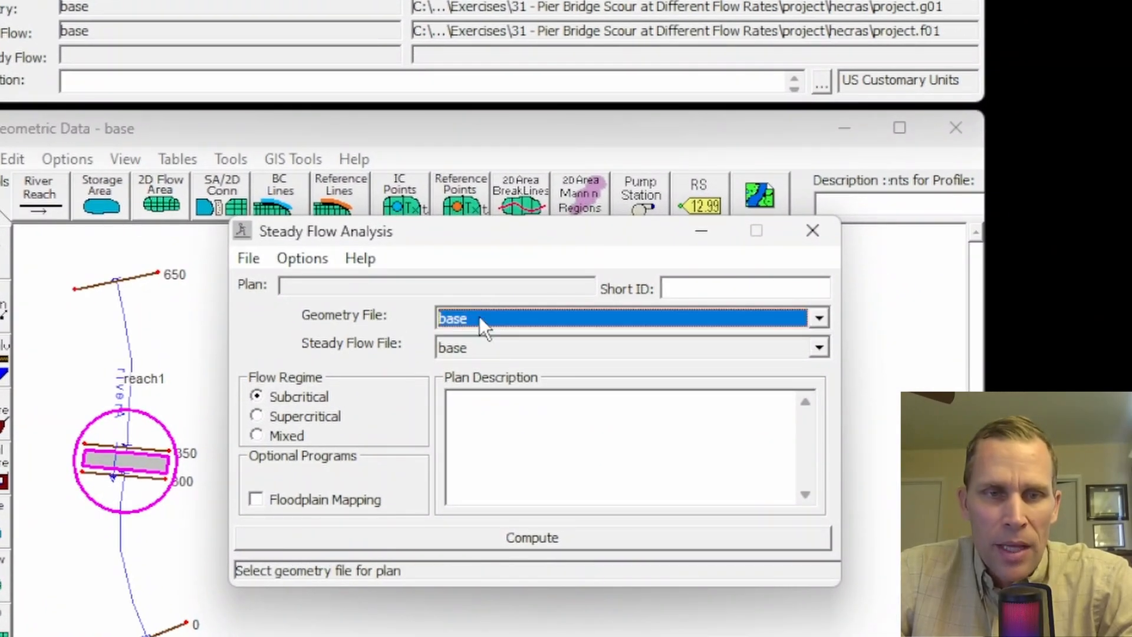
pyautogui.click(487, 348)
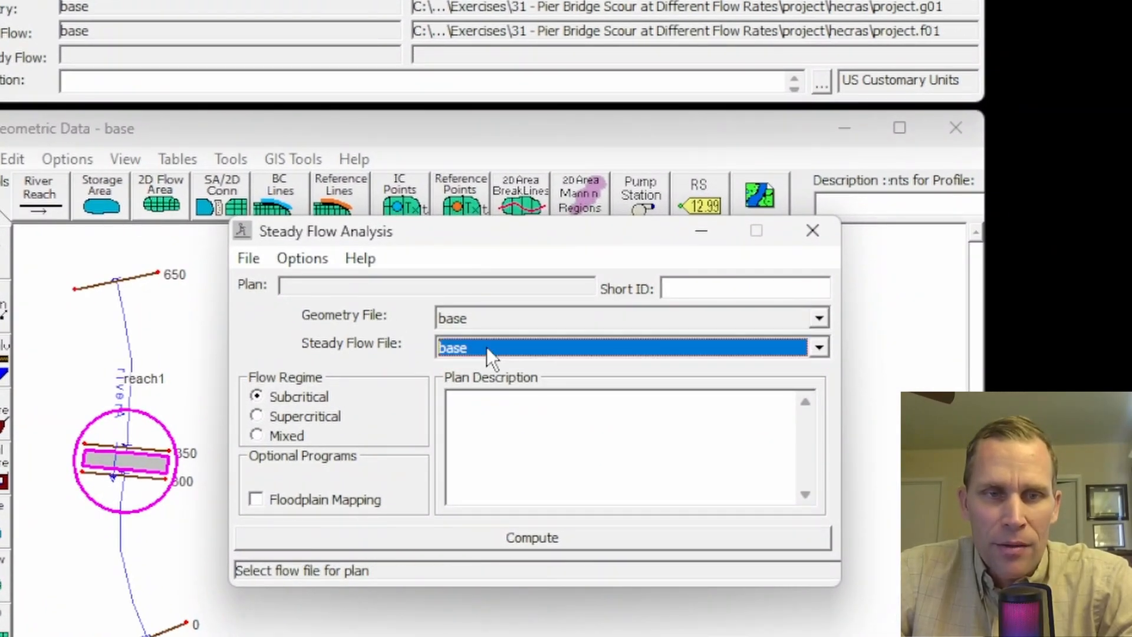
pyautogui.click(249, 258)
pyautogui.click(316, 339)
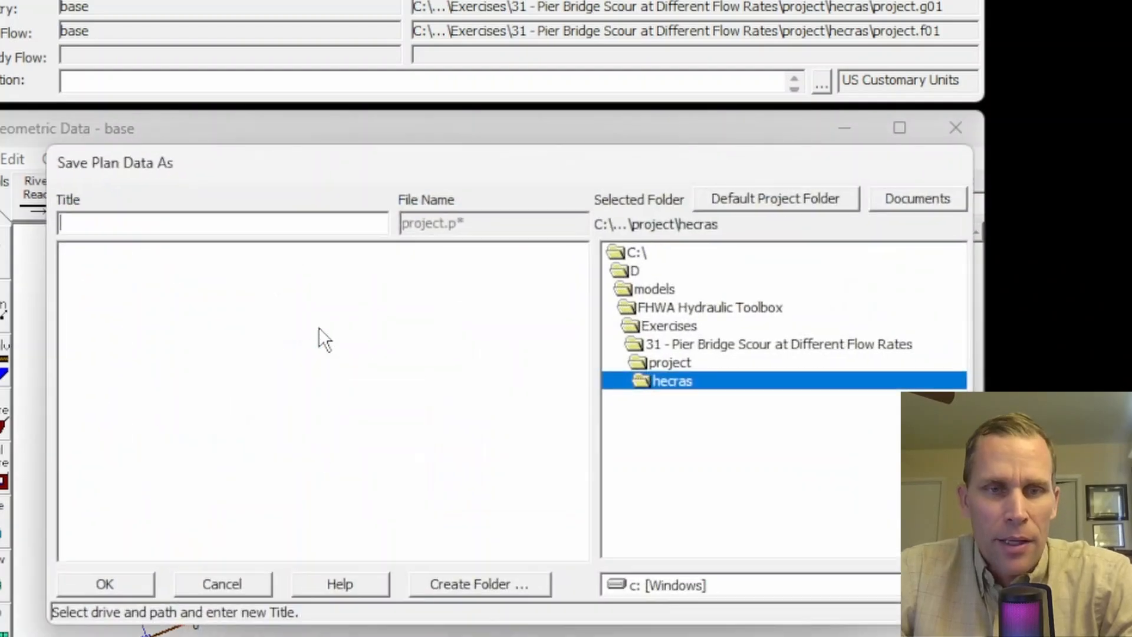
pyautogui.write('base')
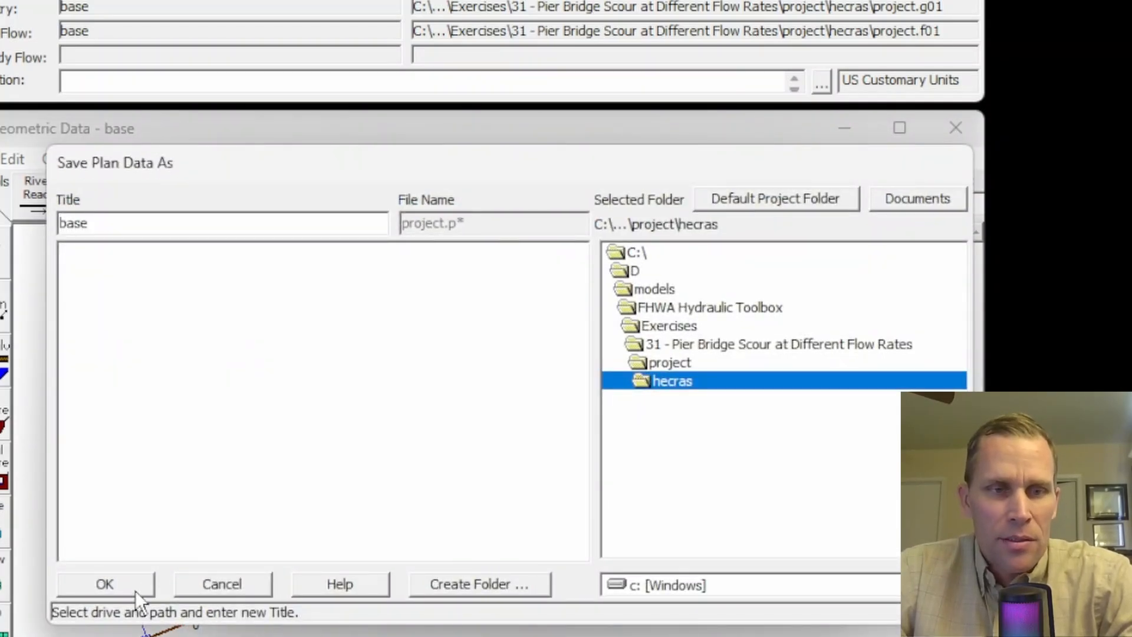
pyautogui.click(105, 584)
pyautogui.moveTo(792, 296); pyautogui.dragTo(399, 245)
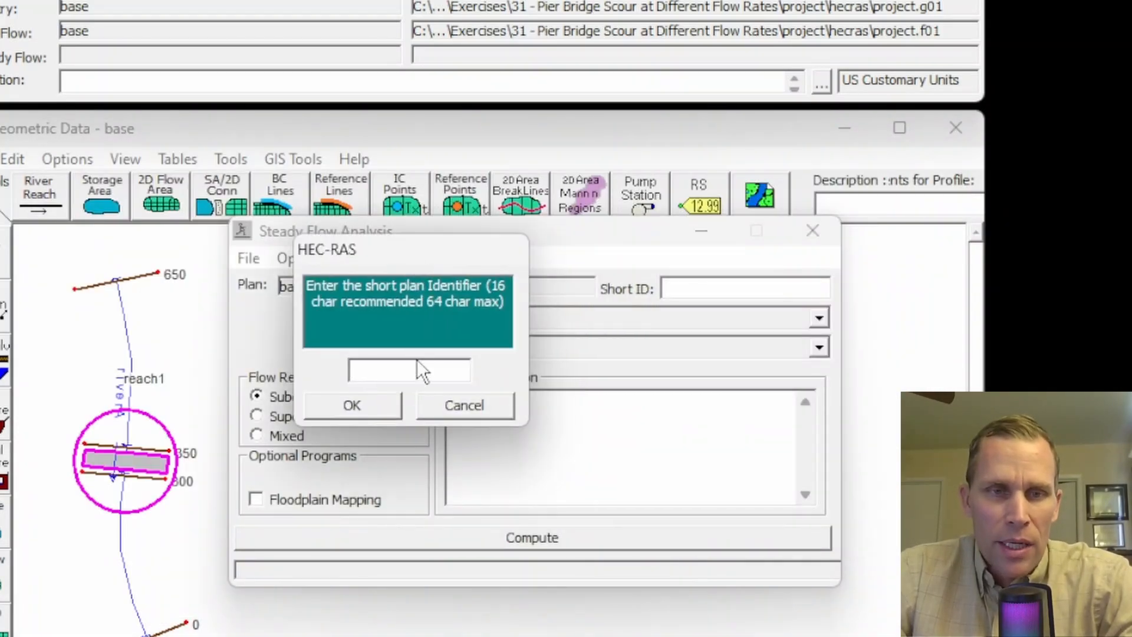
pyautogui.write('base')
pyautogui.click(351, 409)
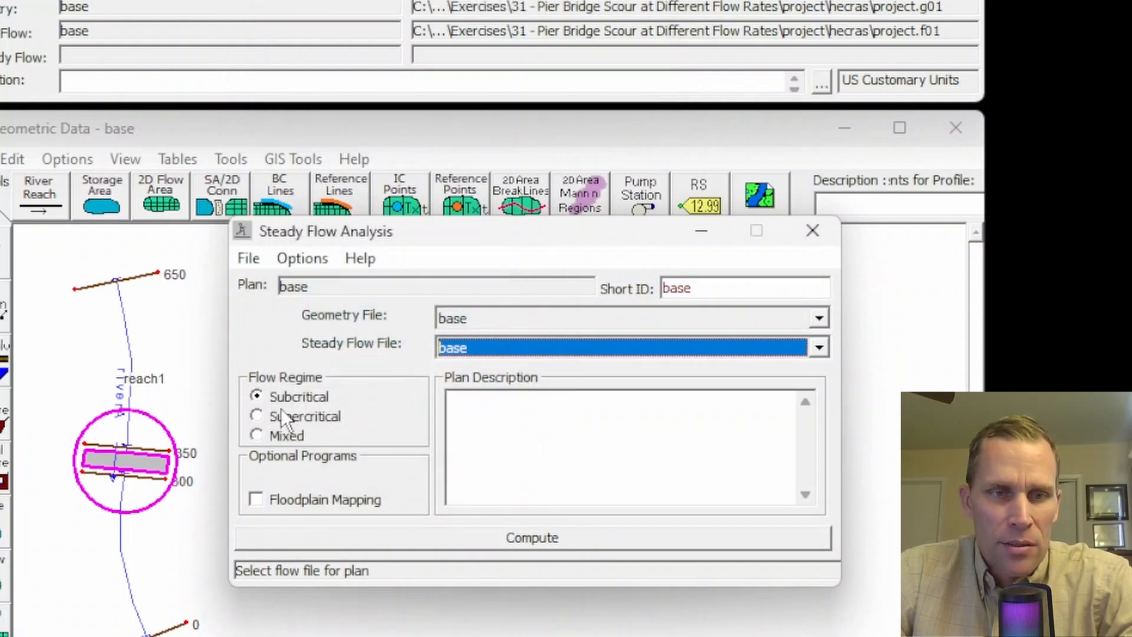
# - Compute the steady flow analysis with the subcritical flow regime, and close the computation and analysis windows
pyautogui.click(272, 396)
pyautogui.click(493, 535)
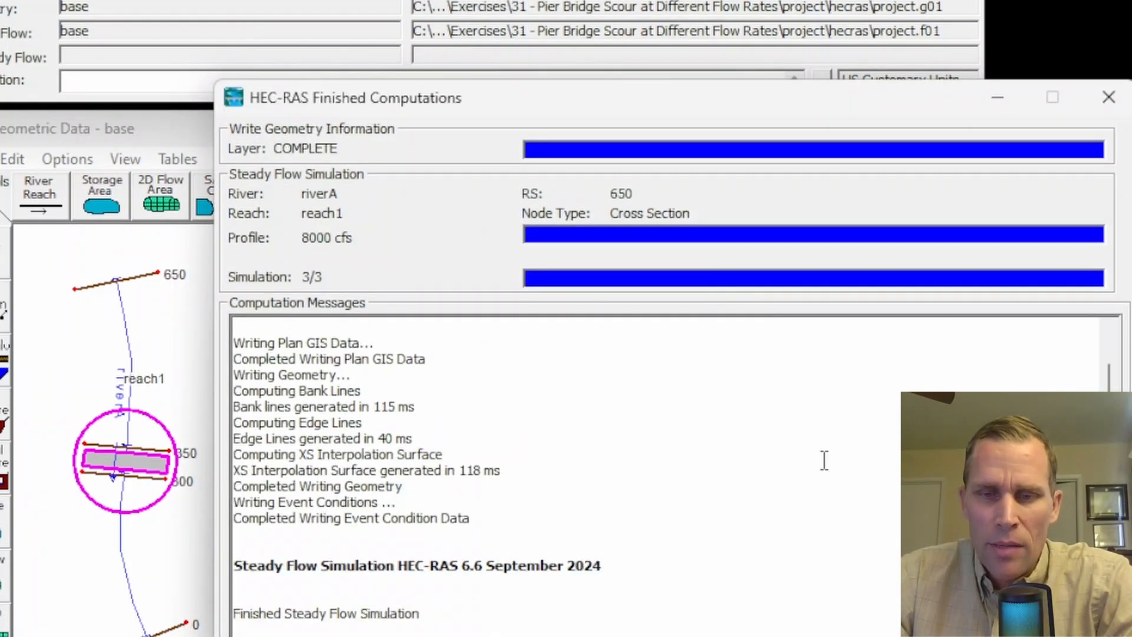
pyautogui.click(1062, 635)
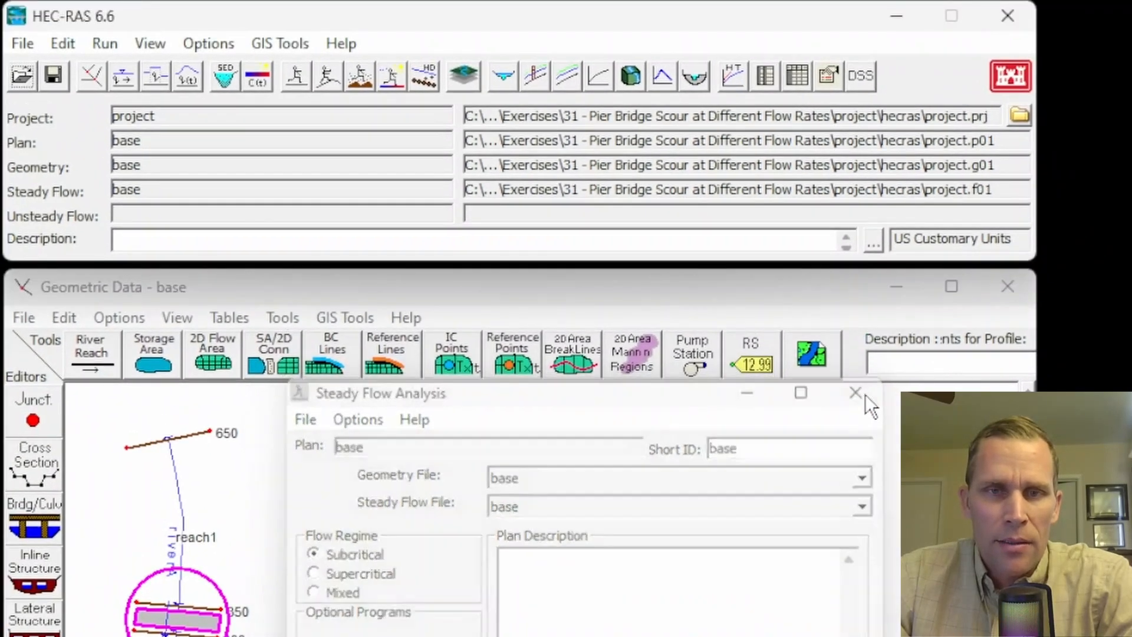
pyautogui.click(864, 355)
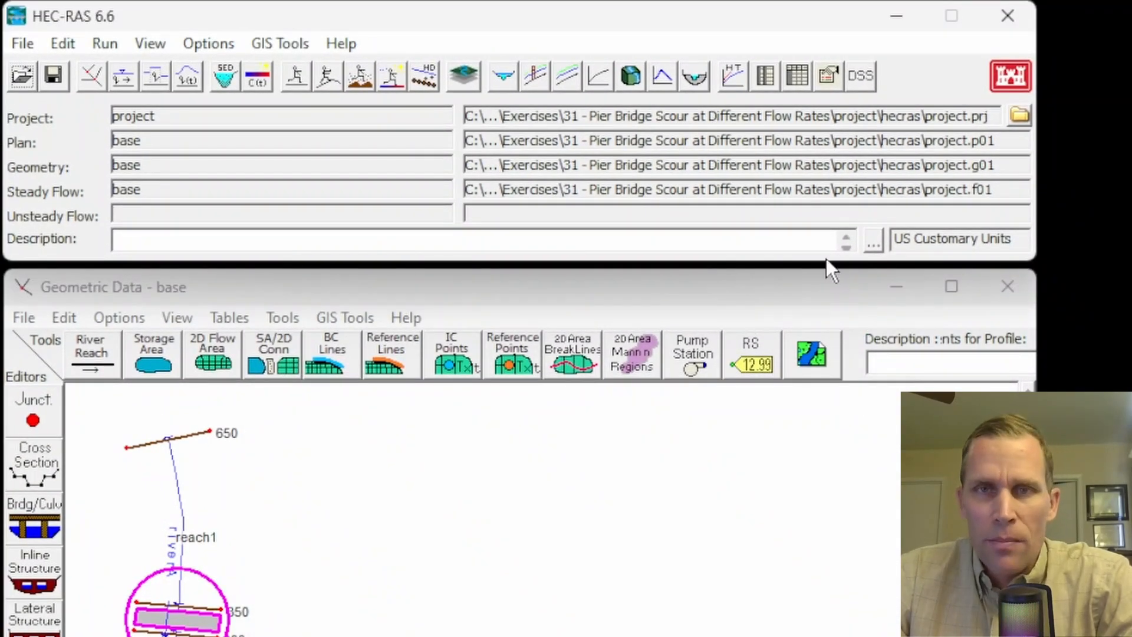
# - Open the cross section plot and add the 3000 cfs and 8000 cfs profiles to the 1000 cfs profile
pyautogui.click(504, 75)
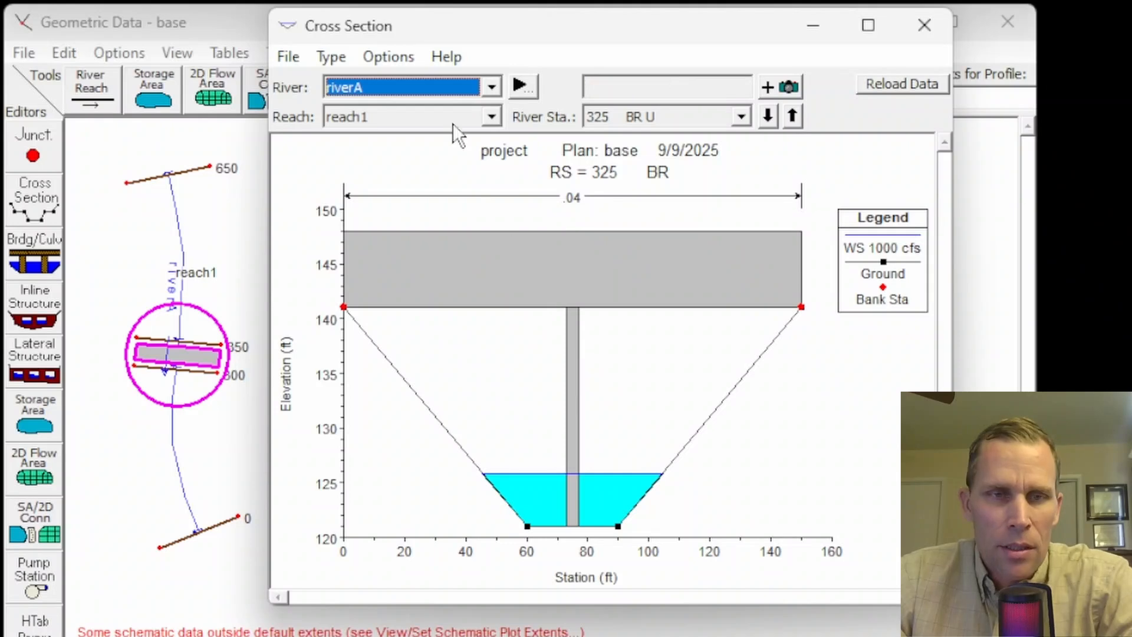
pyautogui.click(389, 138)
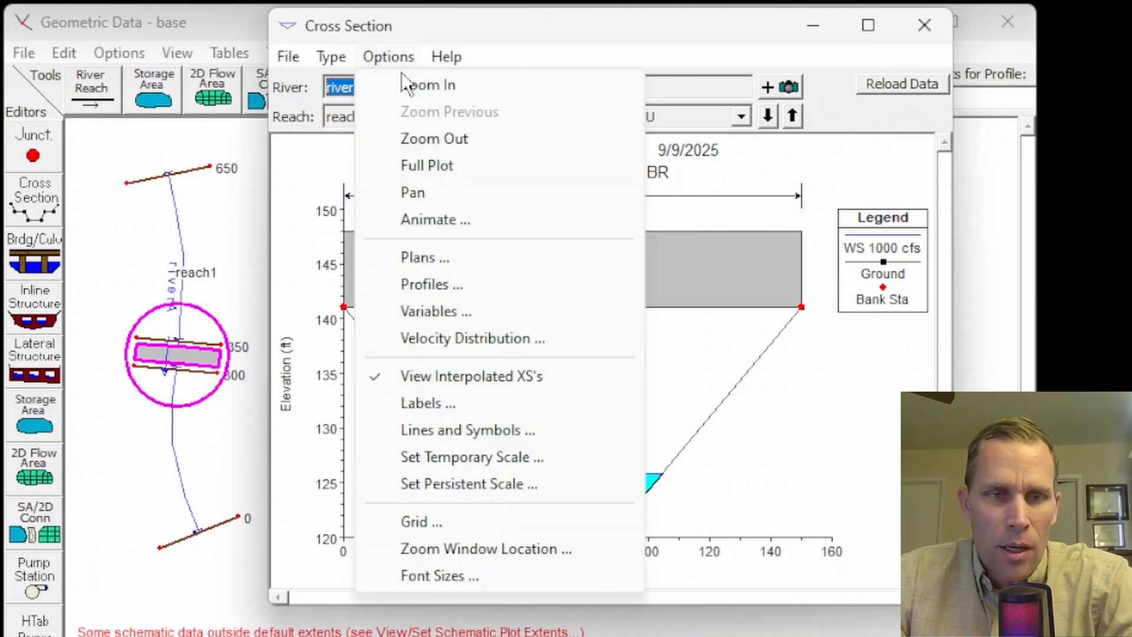
pyautogui.click(421, 288)
pyautogui.doubleClick(297, 201)
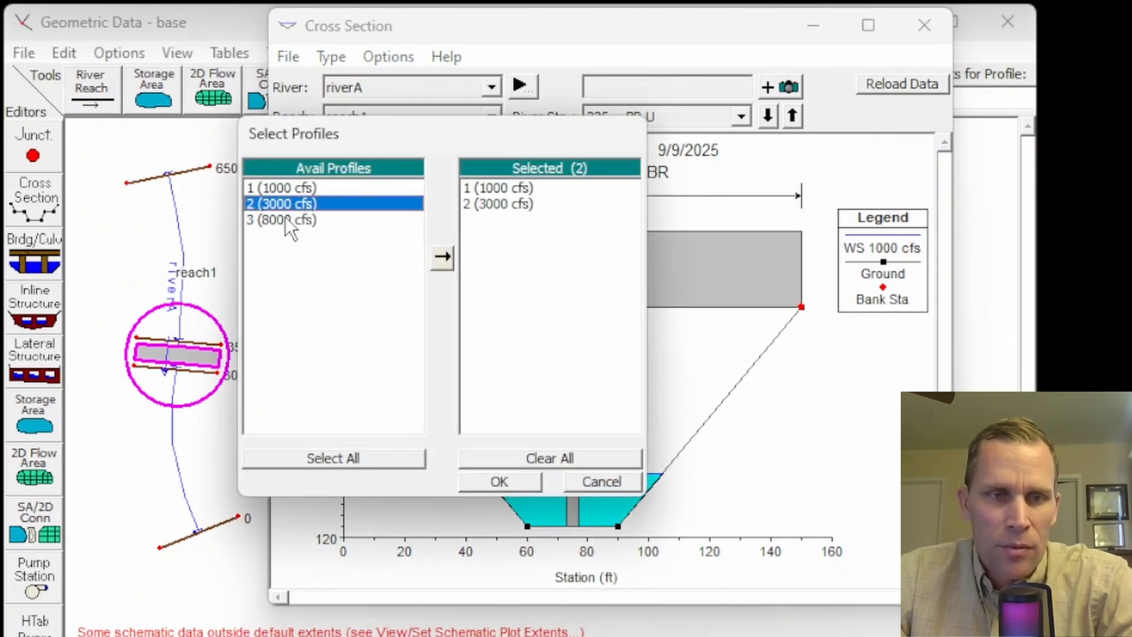
pyautogui.doubleClick(285, 218)
pyautogui.click(493, 482)
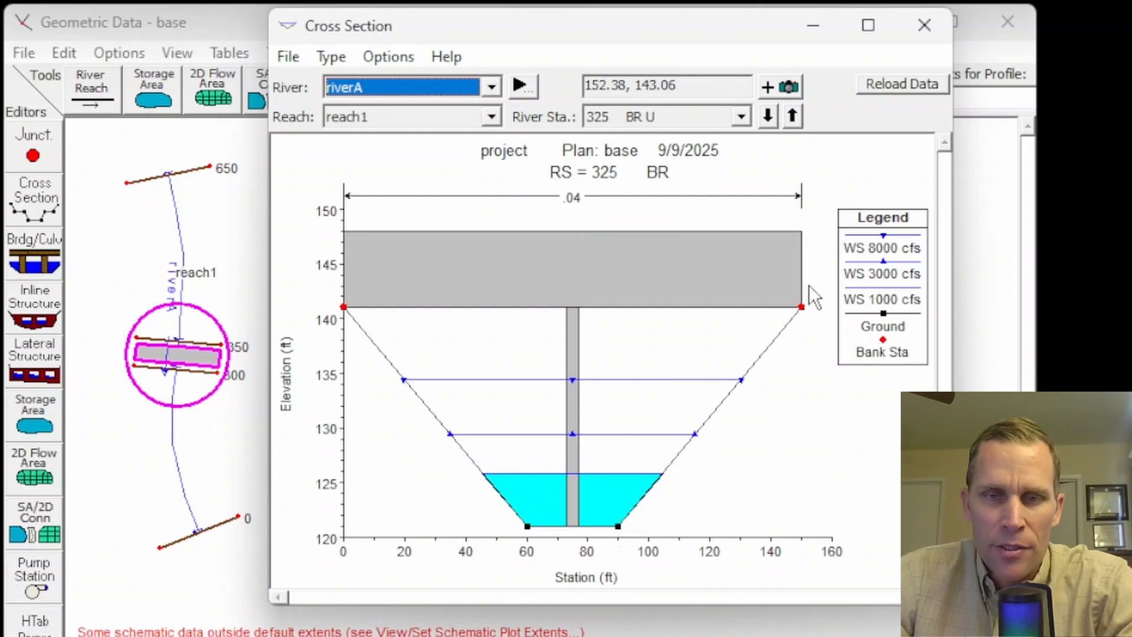
# - Highlight the 1000, 3000 and 8000 cfs water surfaces one after another at the bridge section
pyautogui.click(873, 298)
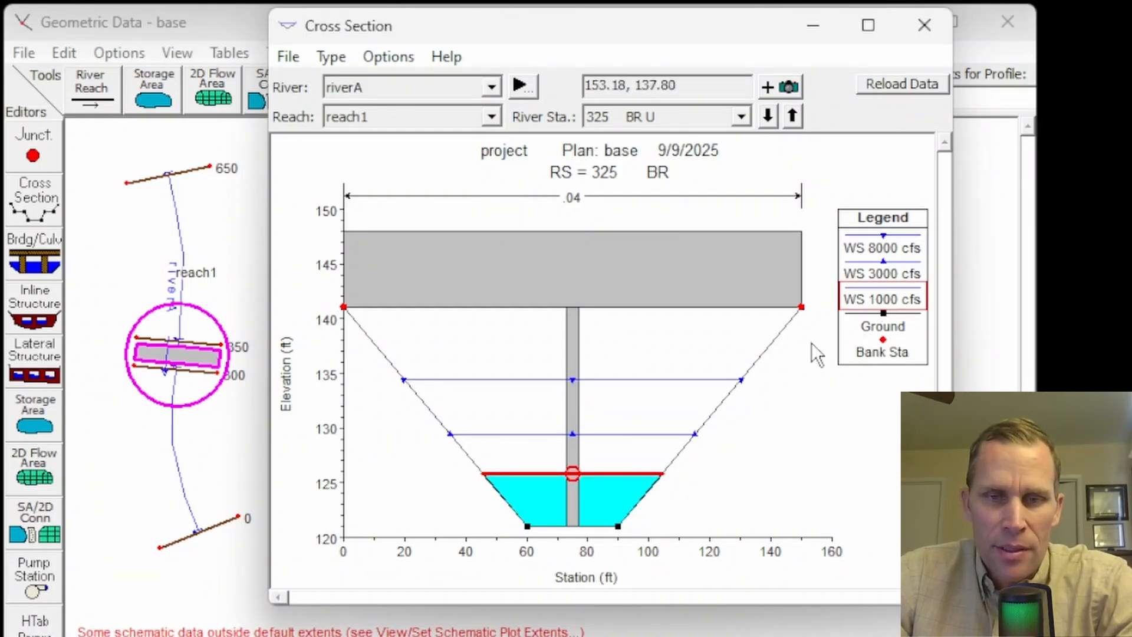
pyautogui.click(877, 269)
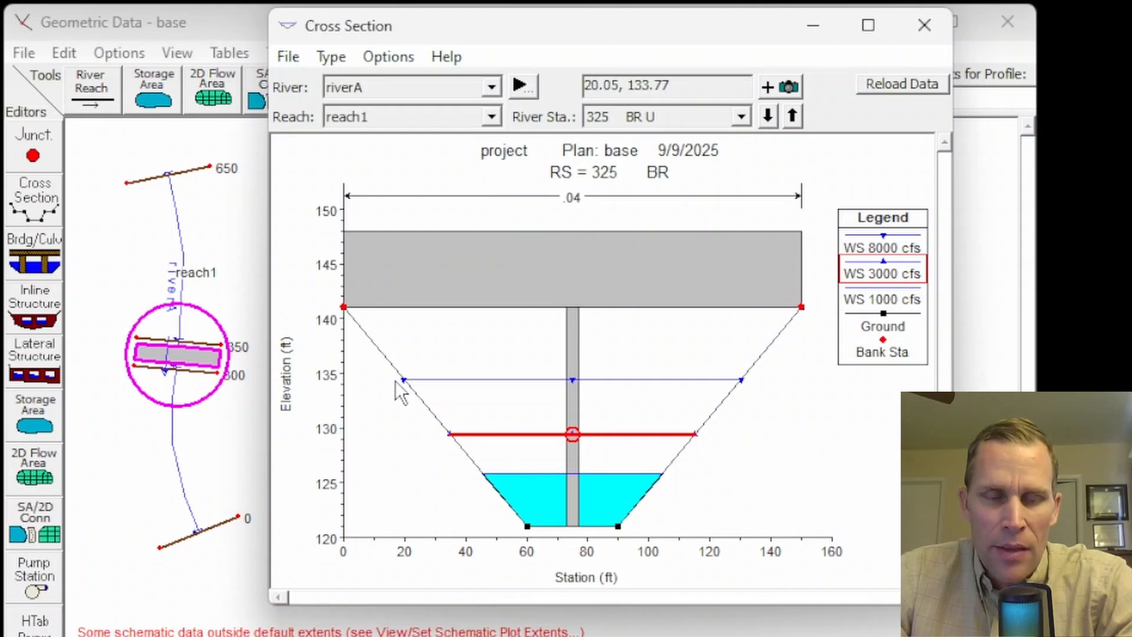
pyautogui.click(900, 238)
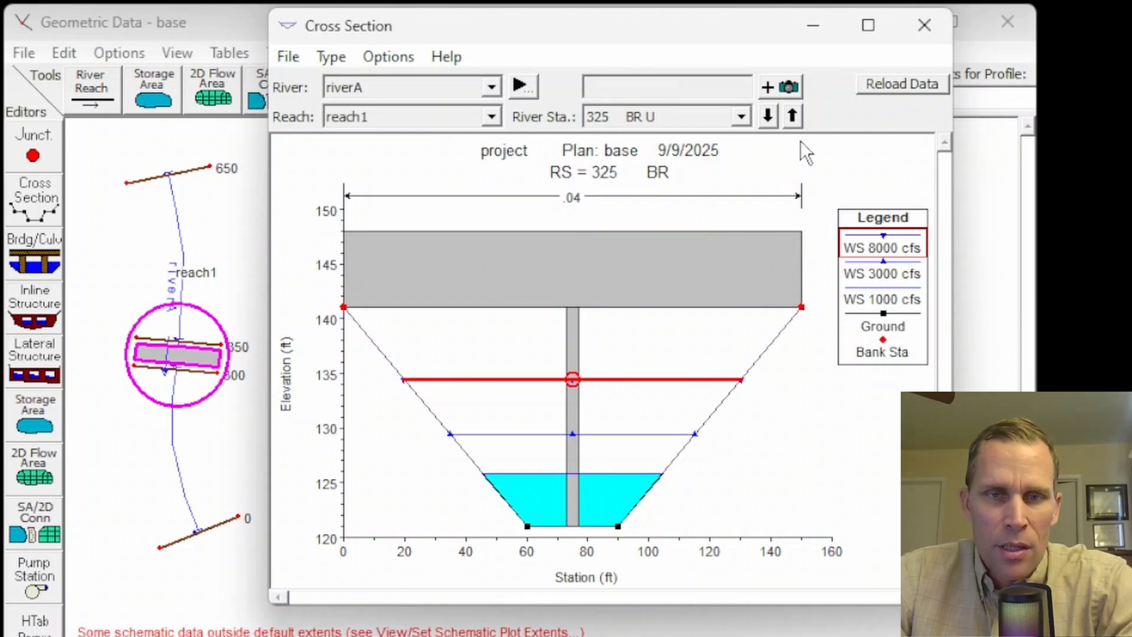
# - Step through the cross section plots along reach1, ending at the downstream bridge section, 325 BR D
pyautogui.click(792, 116)
pyautogui.click(792, 116)
pyautogui.click(793, 116)
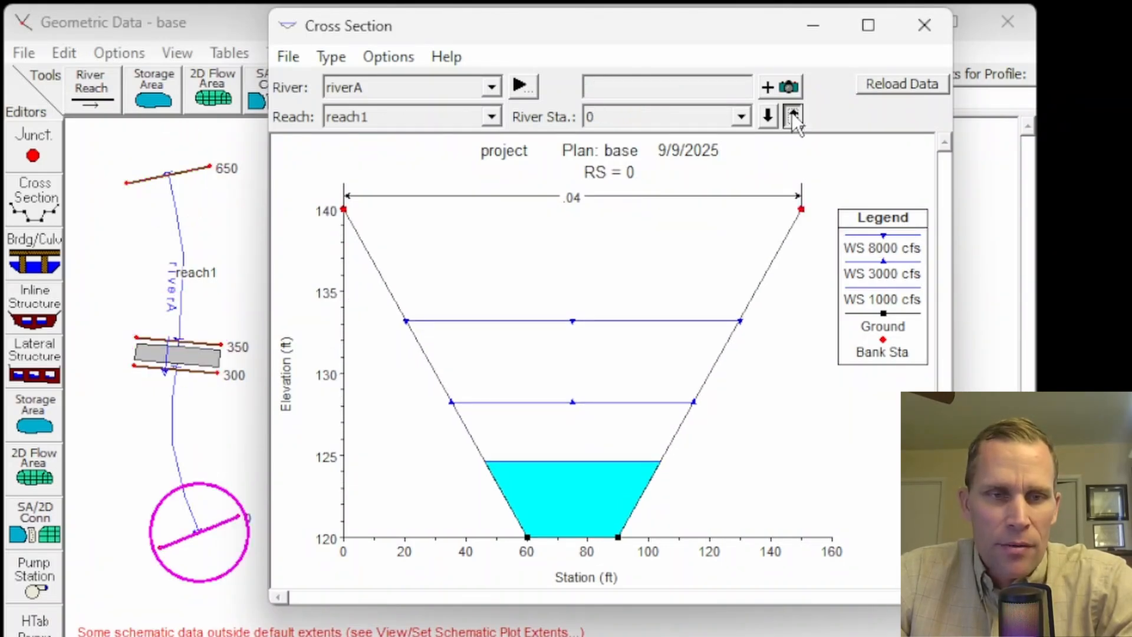
pyautogui.click(792, 115)
pyautogui.click(792, 116)
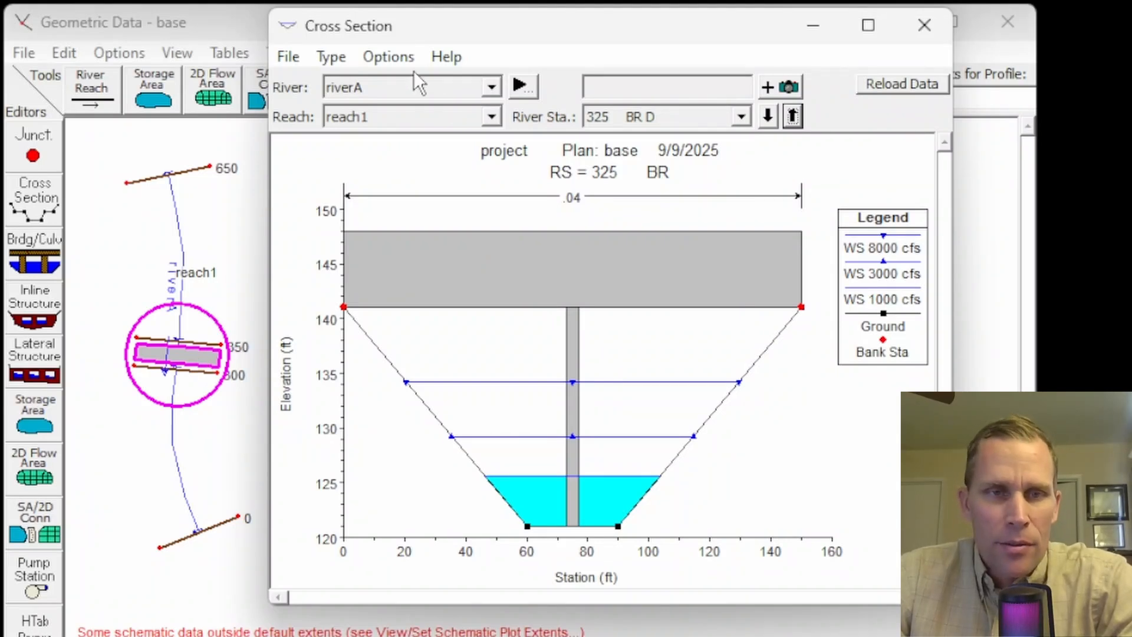
# - Add the critical depth variable to the cross section plot
pyautogui.click(389, 58)
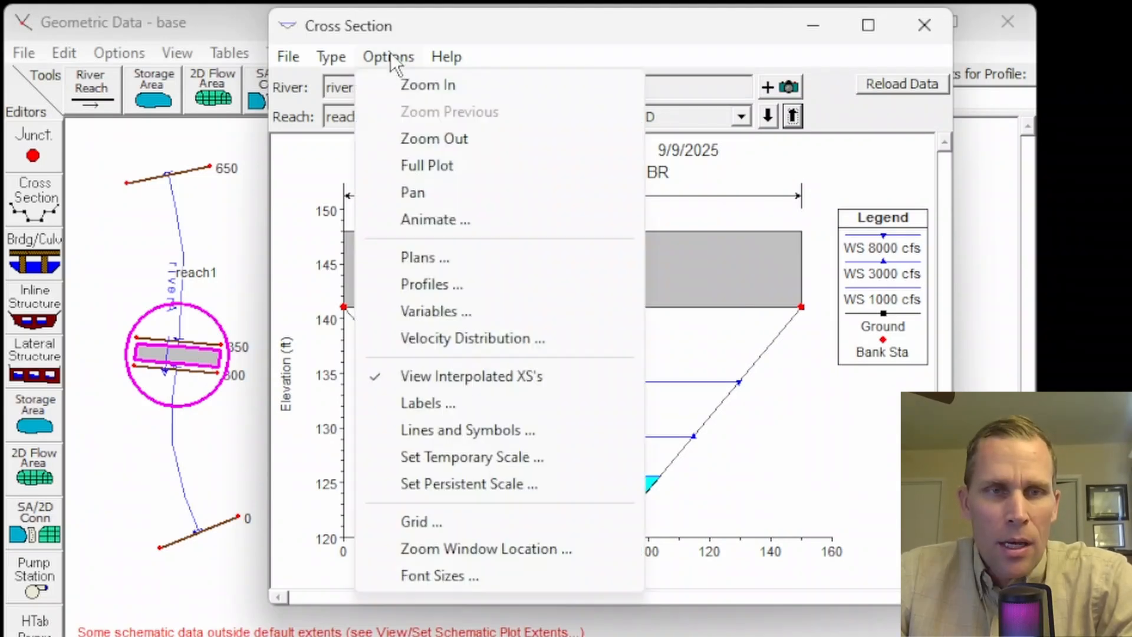
pyautogui.click(430, 313)
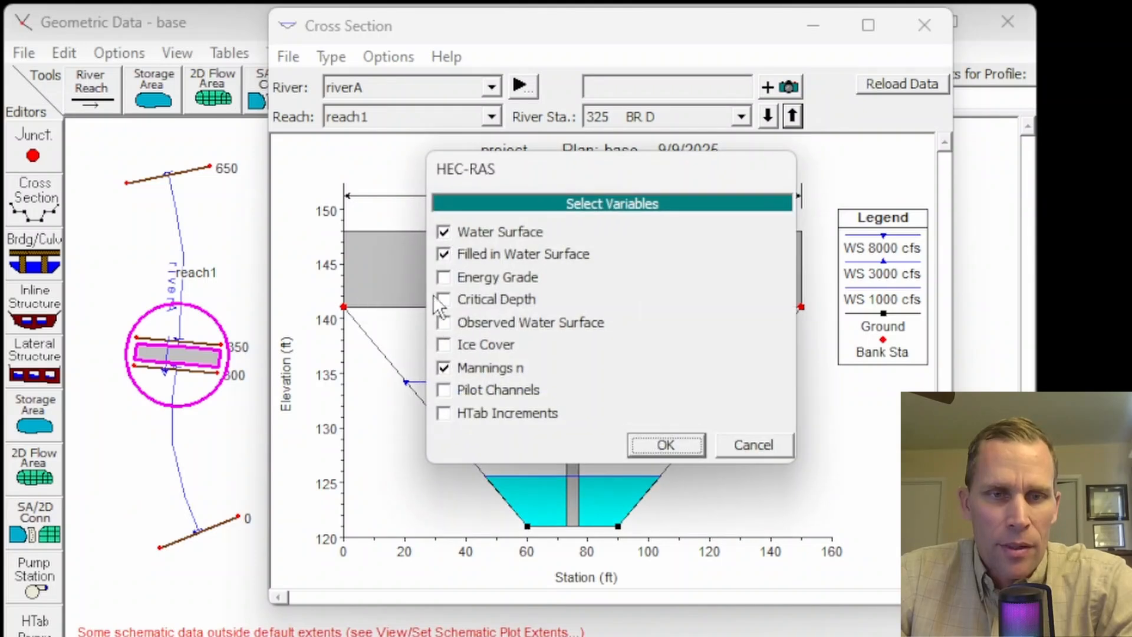
pyautogui.click(443, 299)
pyautogui.click(655, 450)
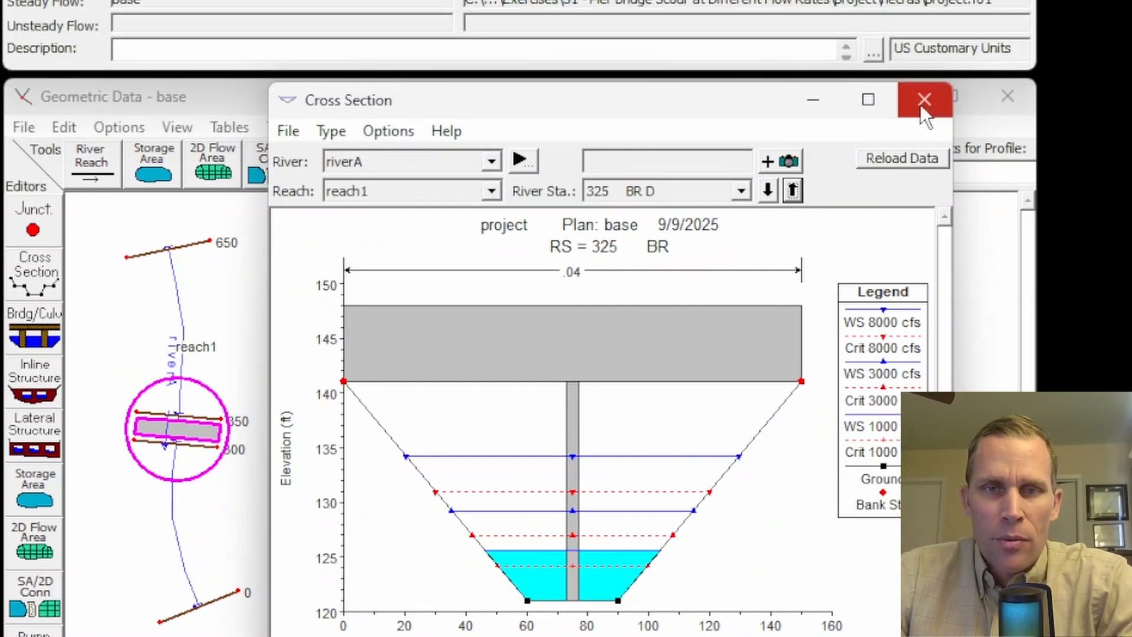
# - Close the cross section plot and save the project
pyautogui.click(925, 25)
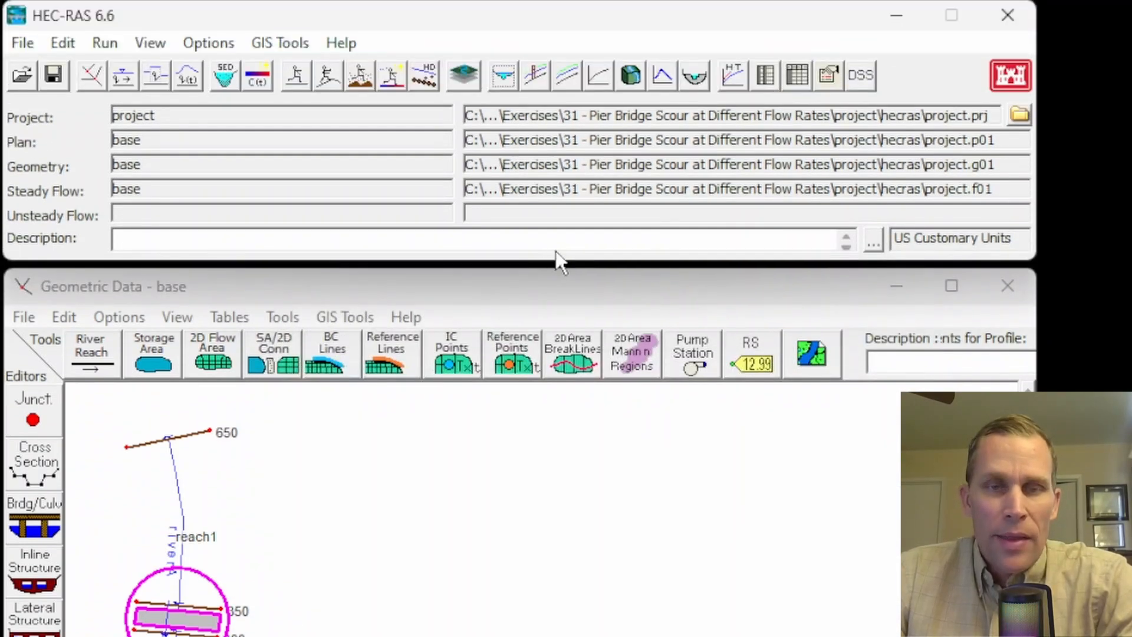
pyautogui.click(51, 72)
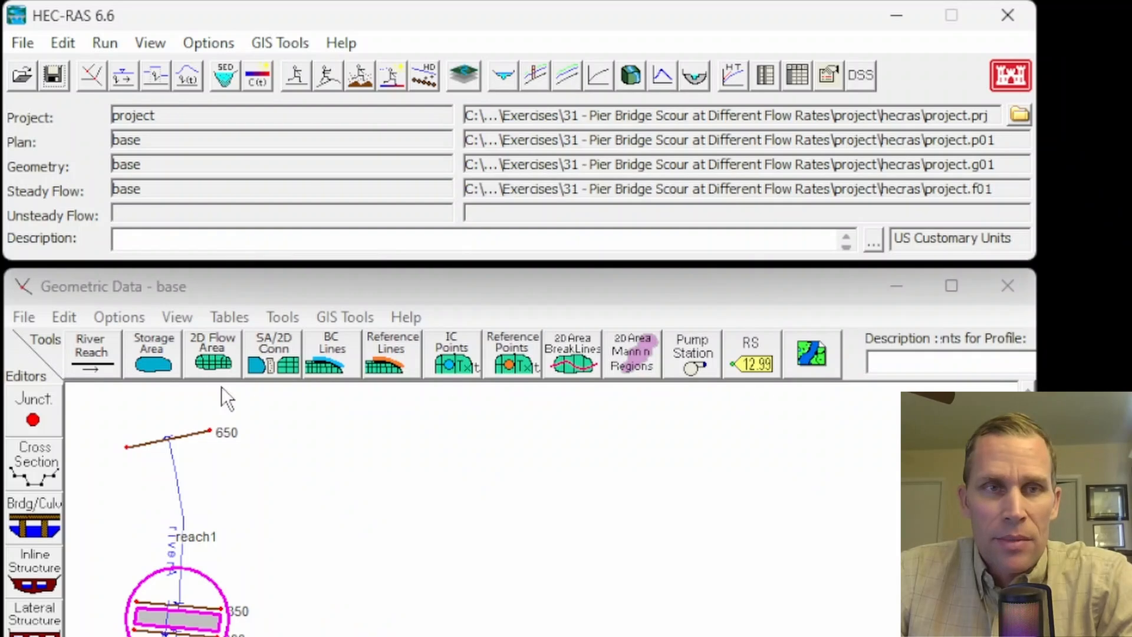
# - Switch to Hydraulic Toolbox, open the Bridge Scour Analysis calculation and enable its scour plot options
pyautogui.click(898, 14)
pyautogui.hotkey('alt', 'Tab')
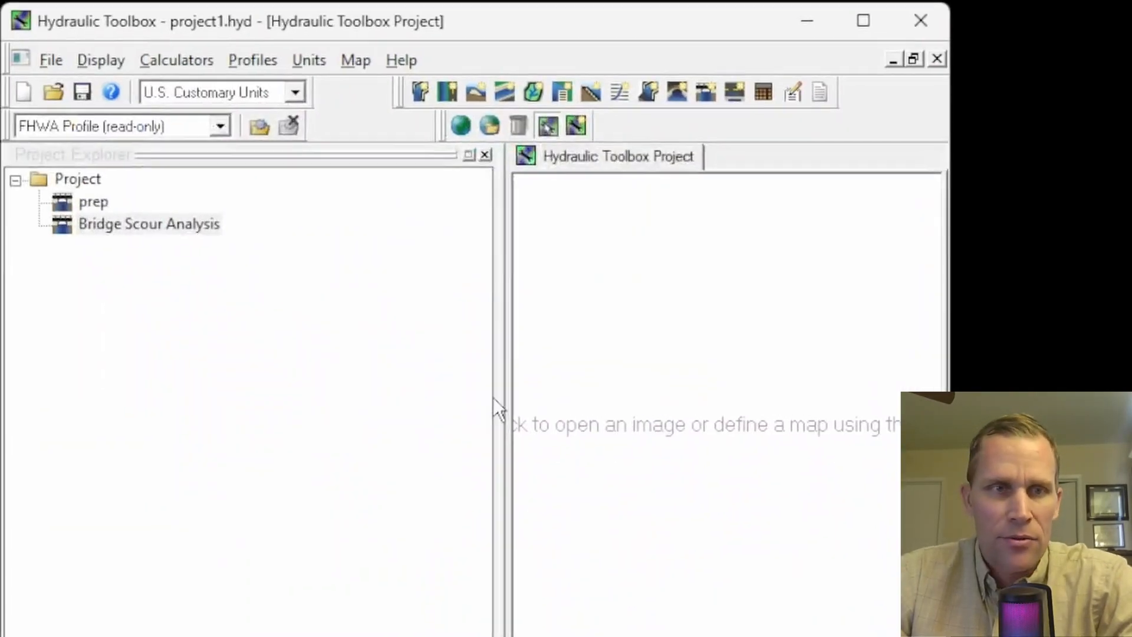
pyautogui.doubleClick(190, 223)
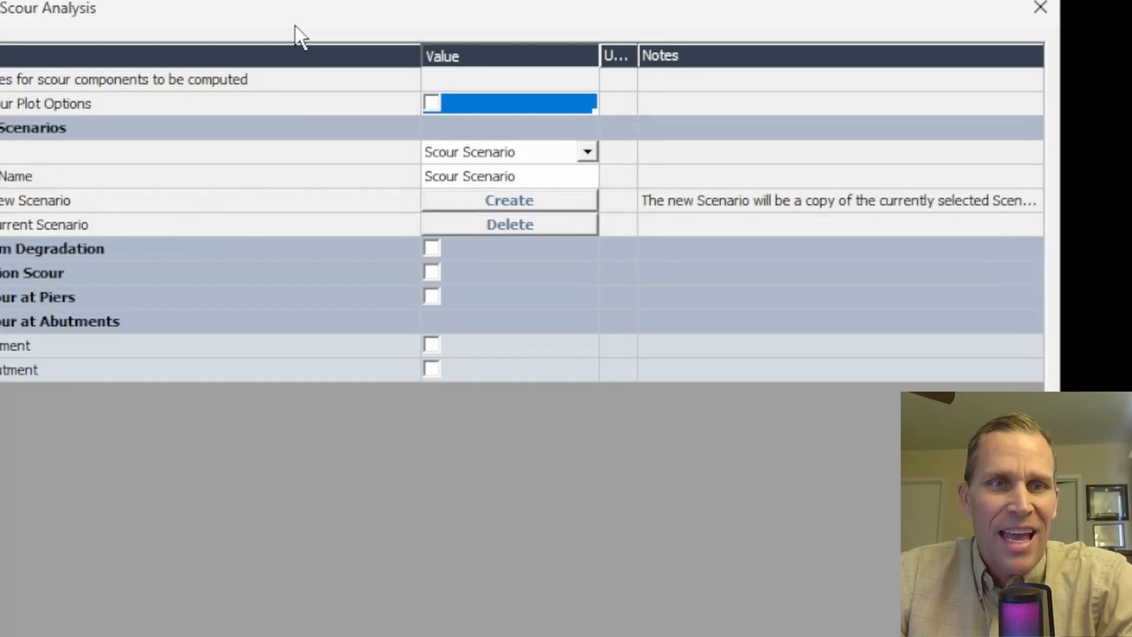
pyautogui.moveTo(293, 31); pyautogui.dragTo(389, 30)
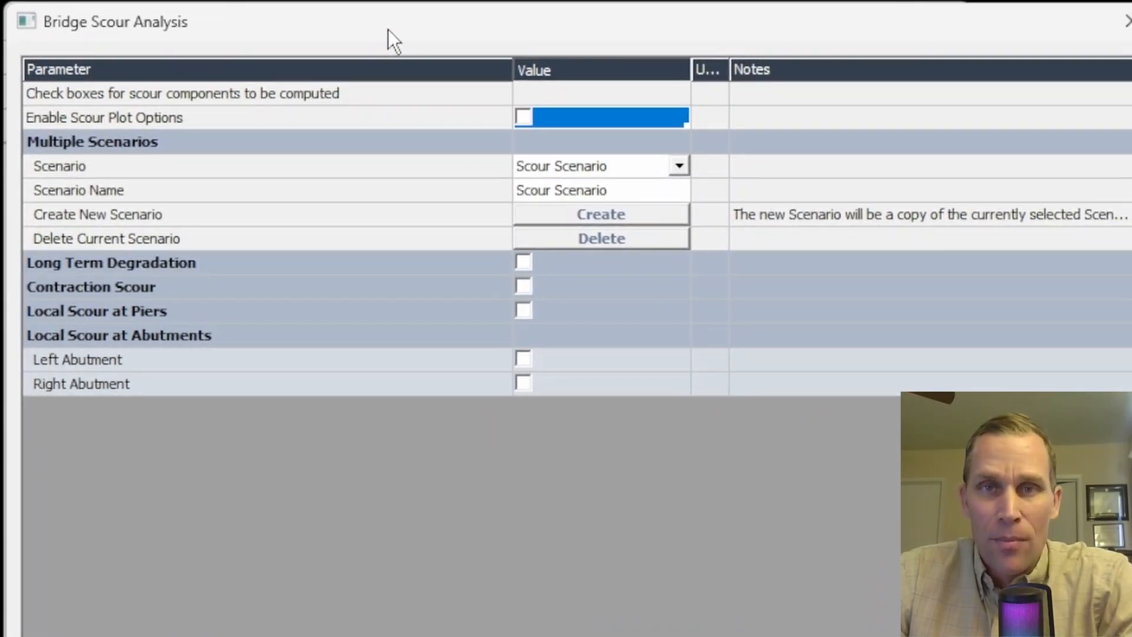
pyautogui.click(523, 116)
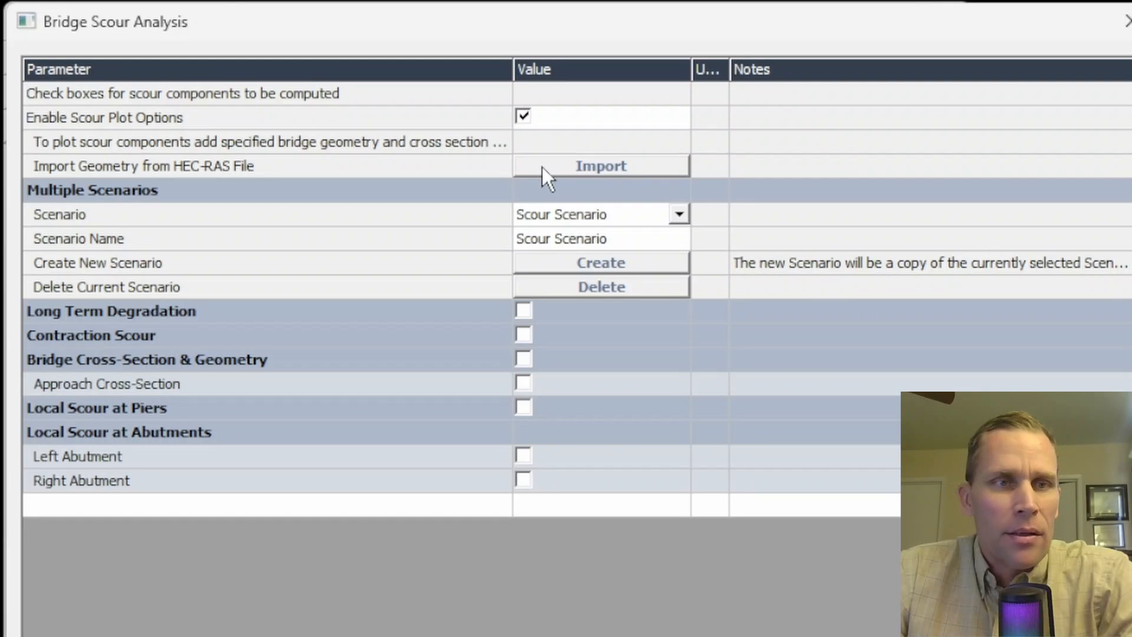
# - Load the HEC-RAS geometry for import from project.prj in exercise 31's project\hecras folder
pyautogui.click(188, 171)
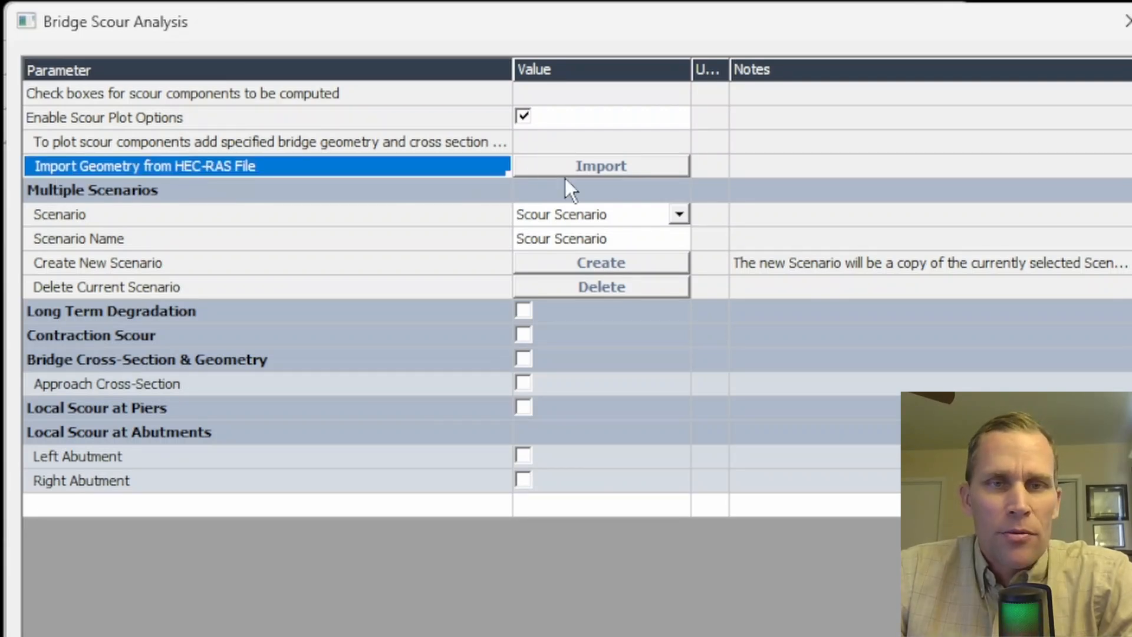
pyautogui.click(584, 169)
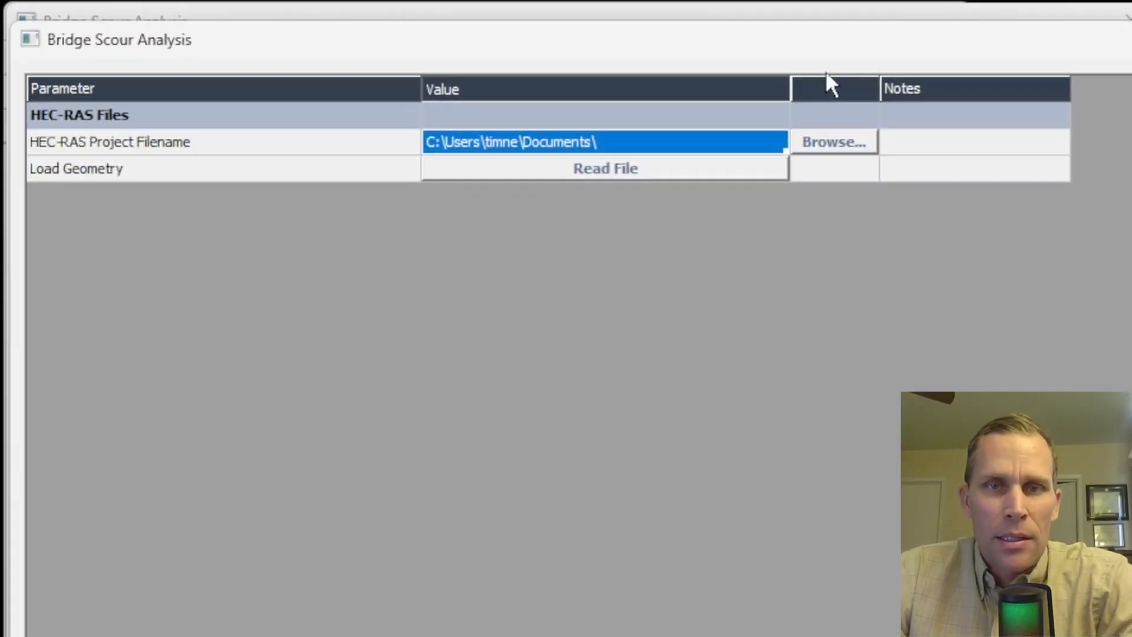
pyautogui.click(797, 149)
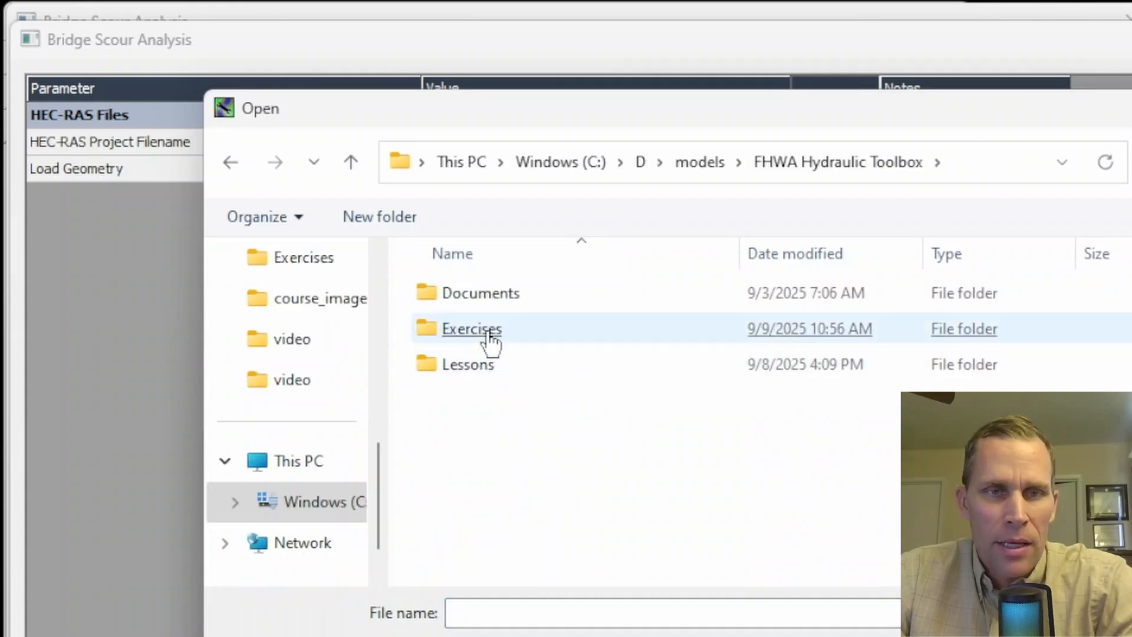
pyautogui.doubleClick(487, 329)
pyautogui.doubleClick(492, 581)
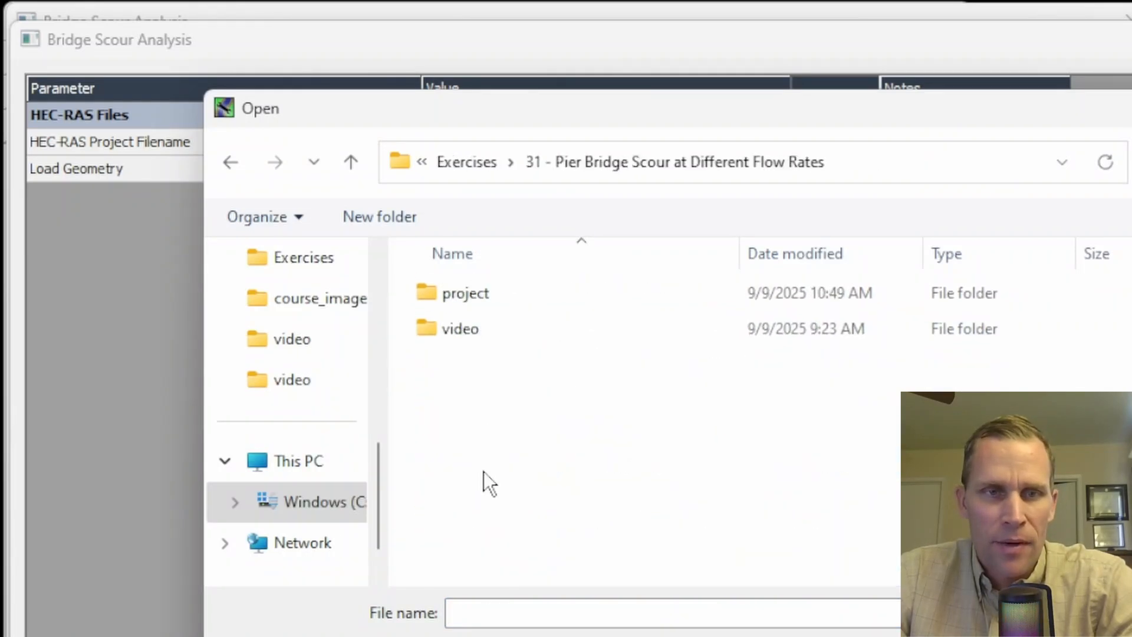
pyautogui.doubleClick(468, 312)
pyautogui.doubleClick(466, 302)
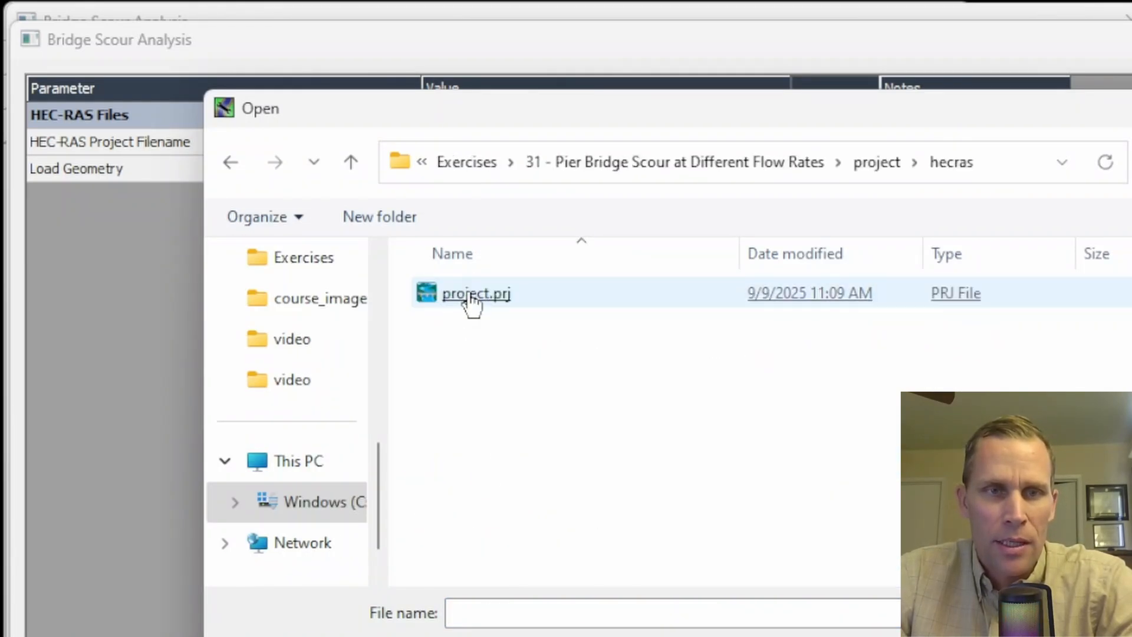
pyautogui.doubleClick(470, 296)
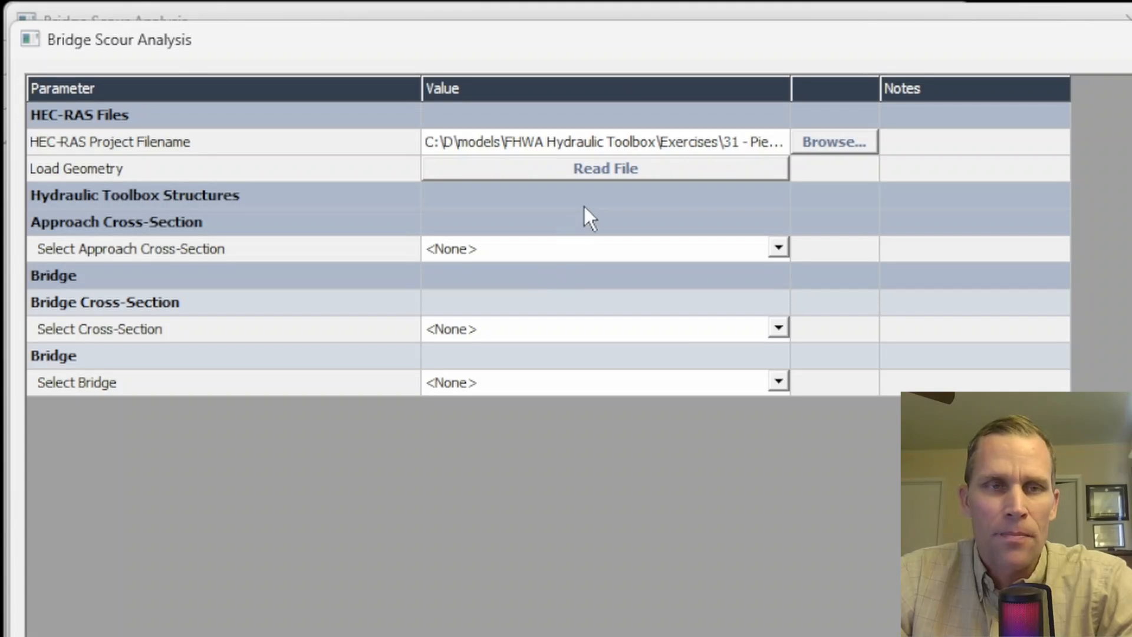
pyautogui.click(588, 171)
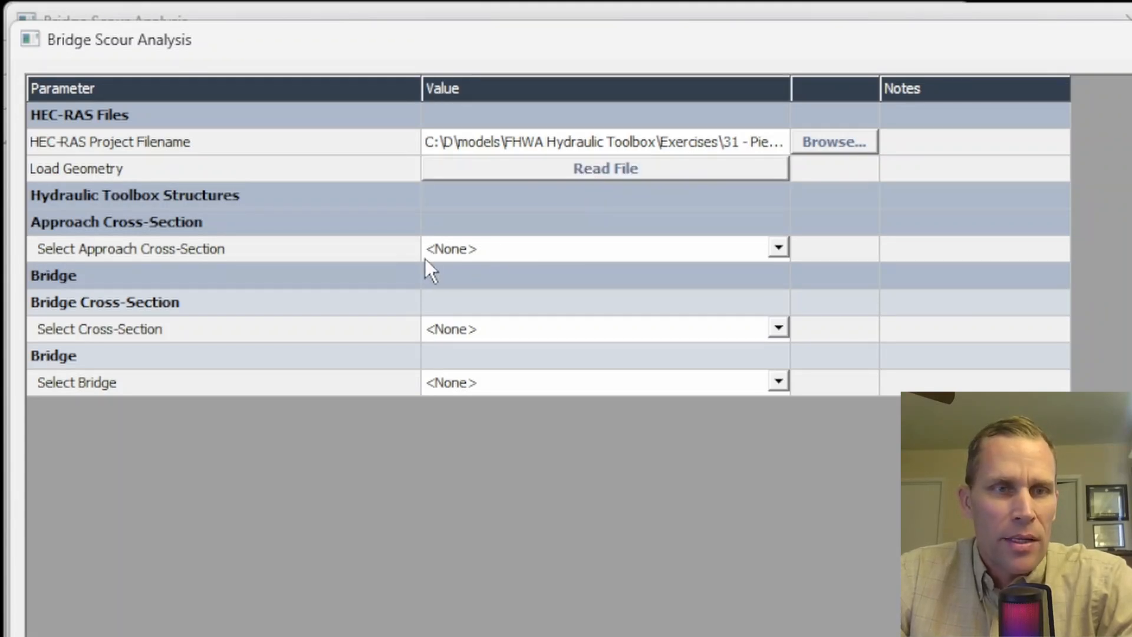
# - Assign station 650 as the approach cross-section, station 350 as the bridge cross-section and station 325 as the bridge
pyautogui.click(778, 249)
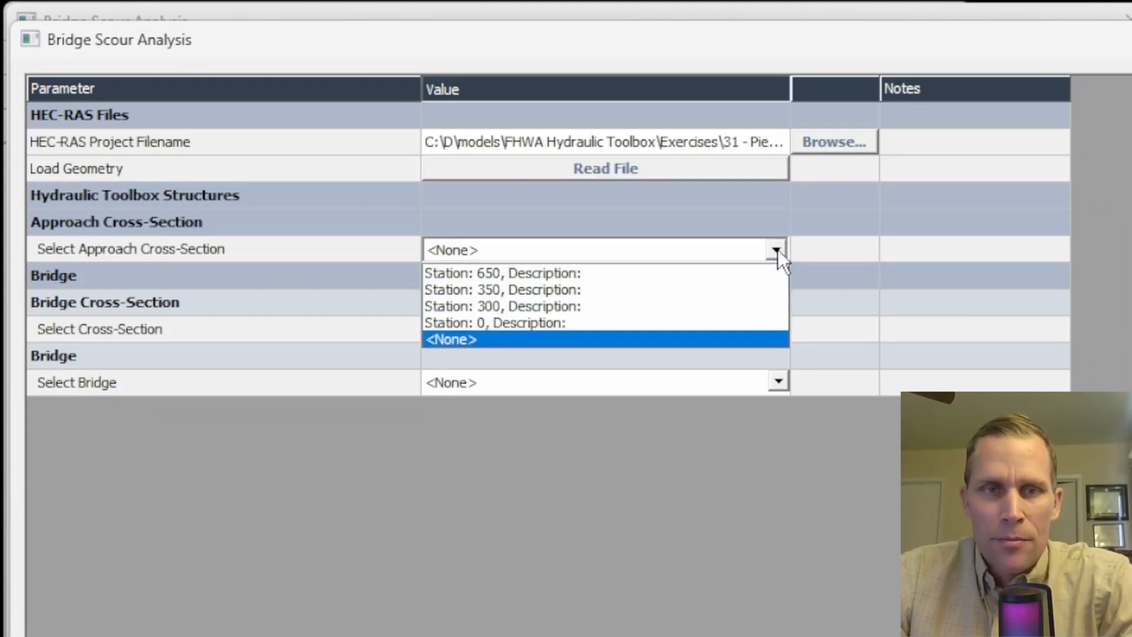
pyautogui.click(549, 273)
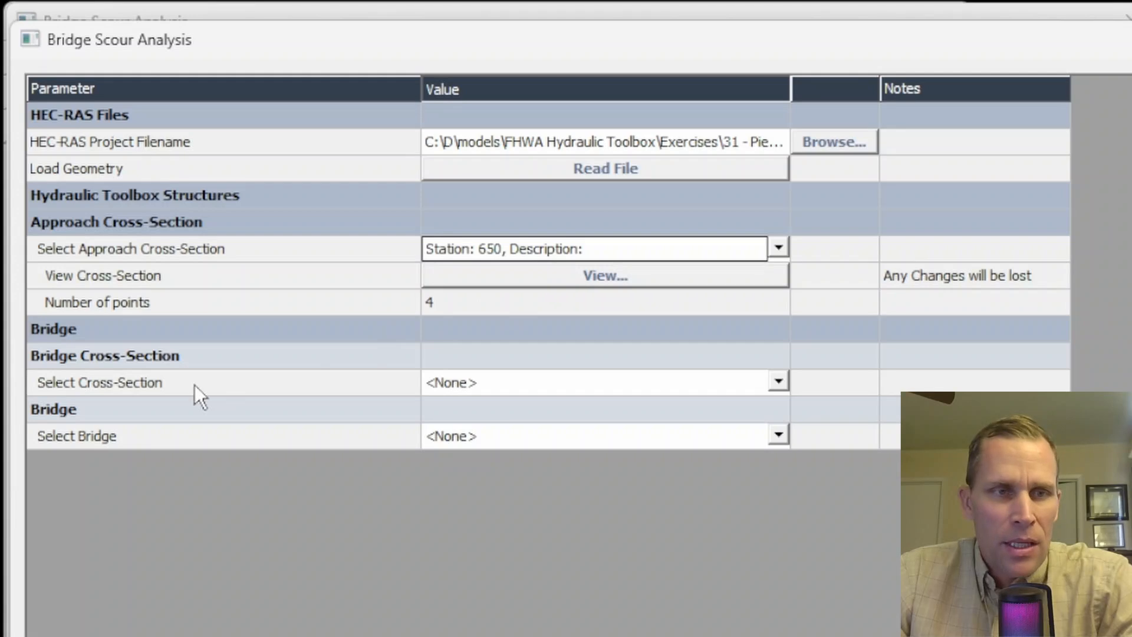
pyautogui.click(104, 387)
pyautogui.click(778, 382)
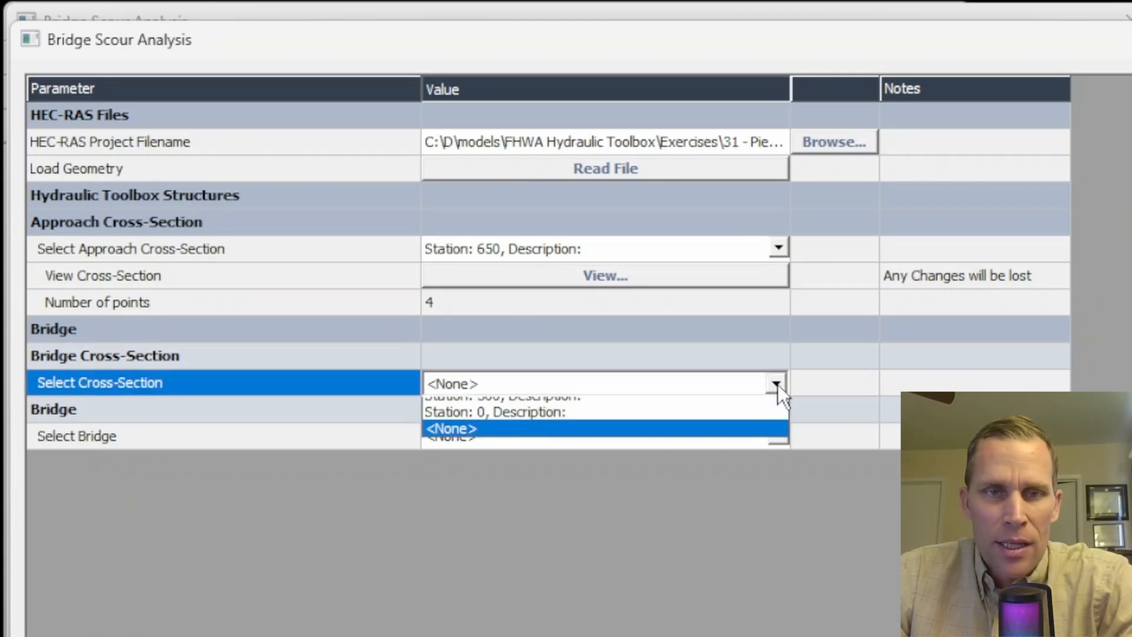
pyautogui.click(621, 425)
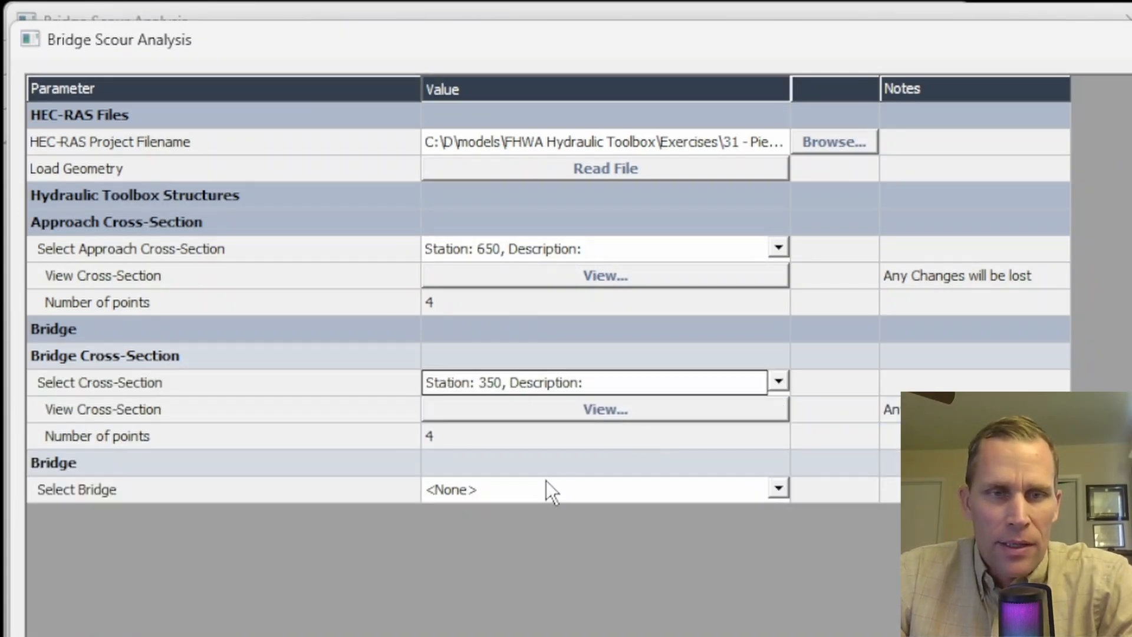
pyautogui.click(560, 492)
pyautogui.click(762, 496)
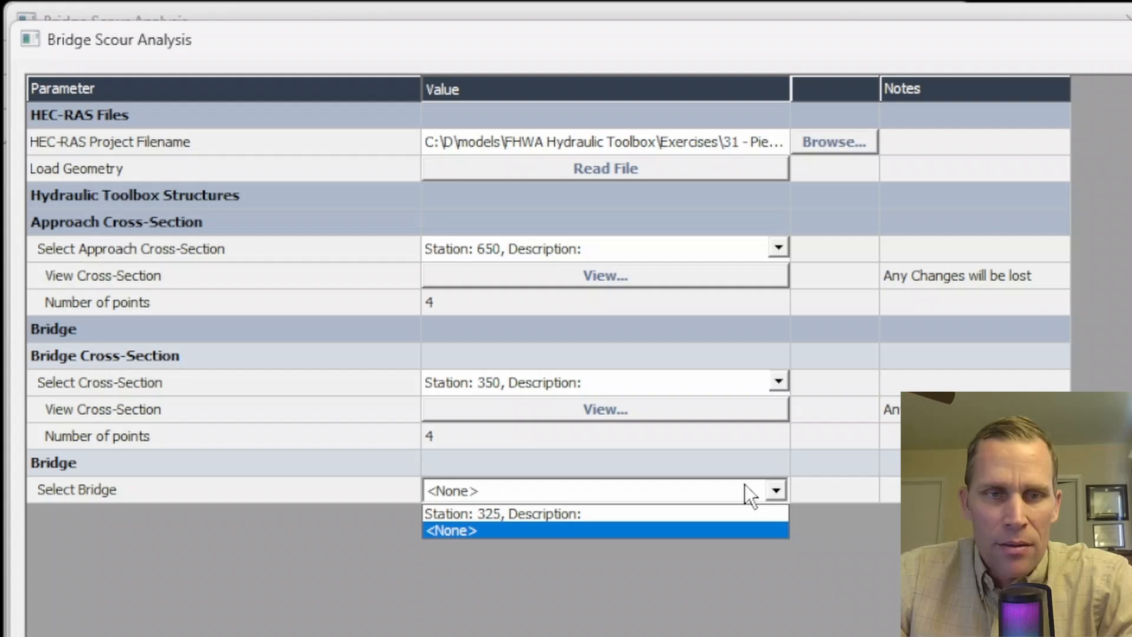
pyautogui.click(596, 512)
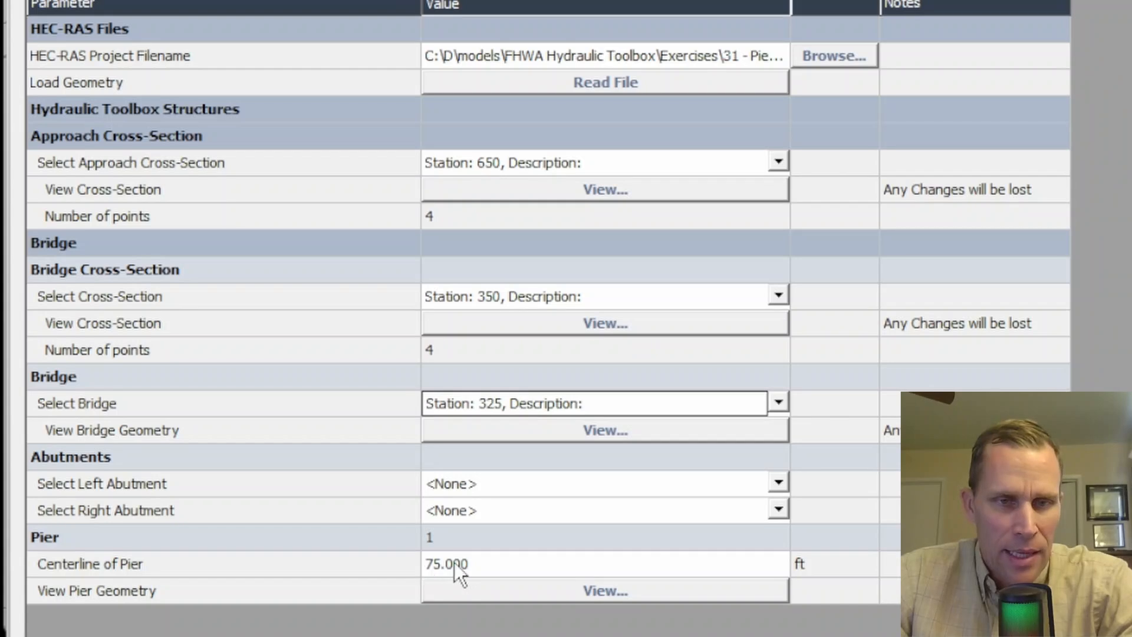
# - Review the pier geometry read from HEC-RAS and accept the geometry import
pyautogui.click(586, 595)
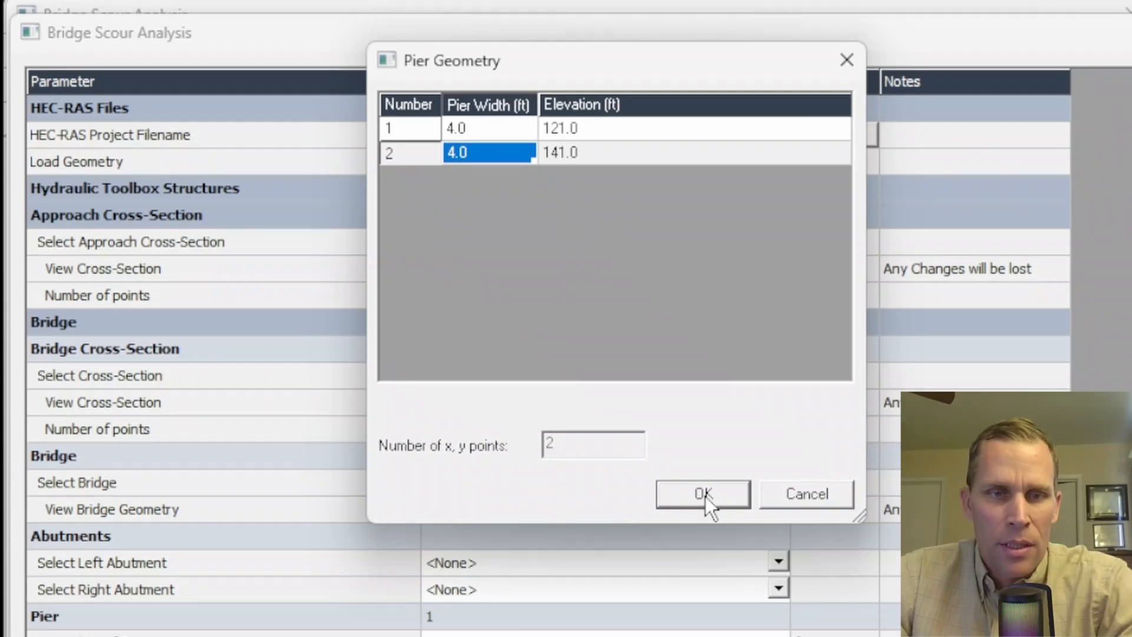
pyautogui.click(705, 502)
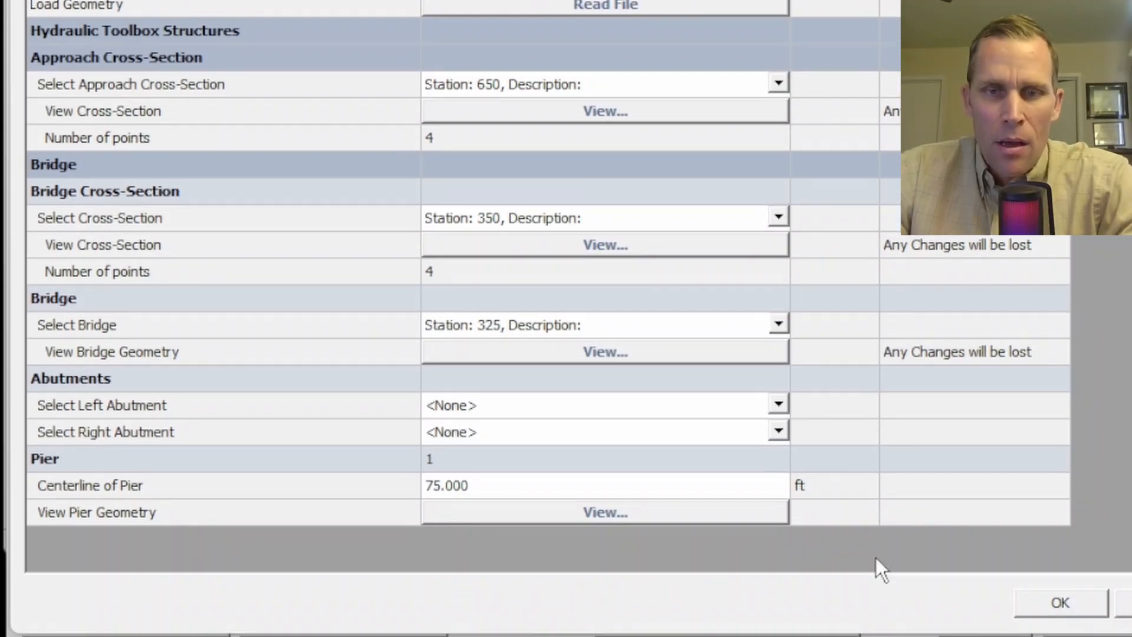
pyautogui.click(1053, 601)
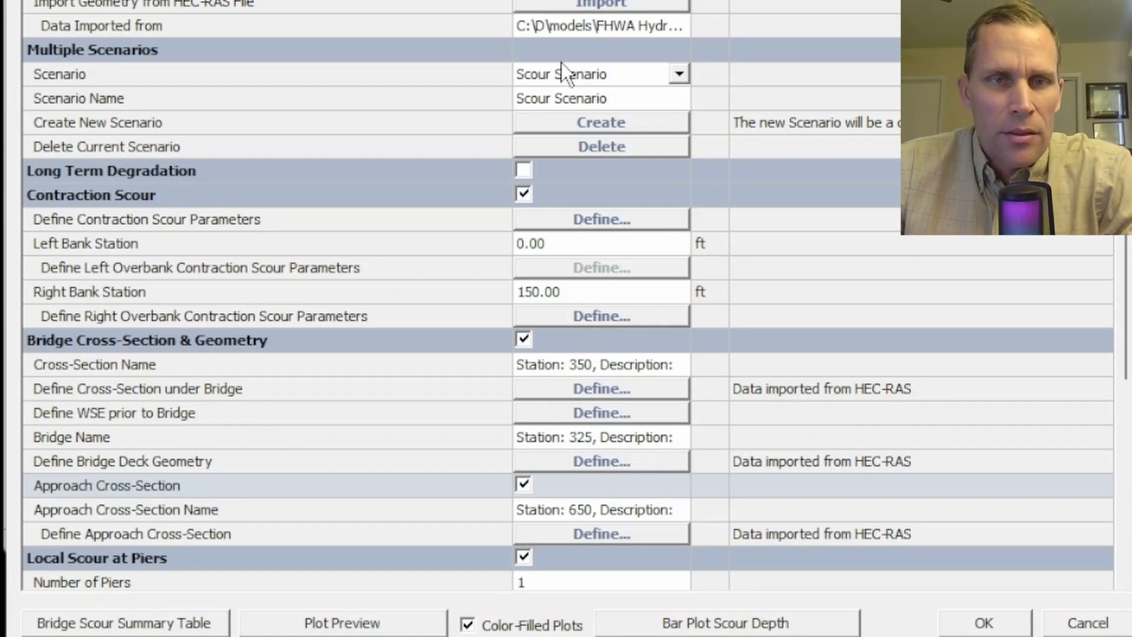
# - Turn off contraction scour and set the centerline station of Pier 1 to 75 ft
pyautogui.click(166, 197)
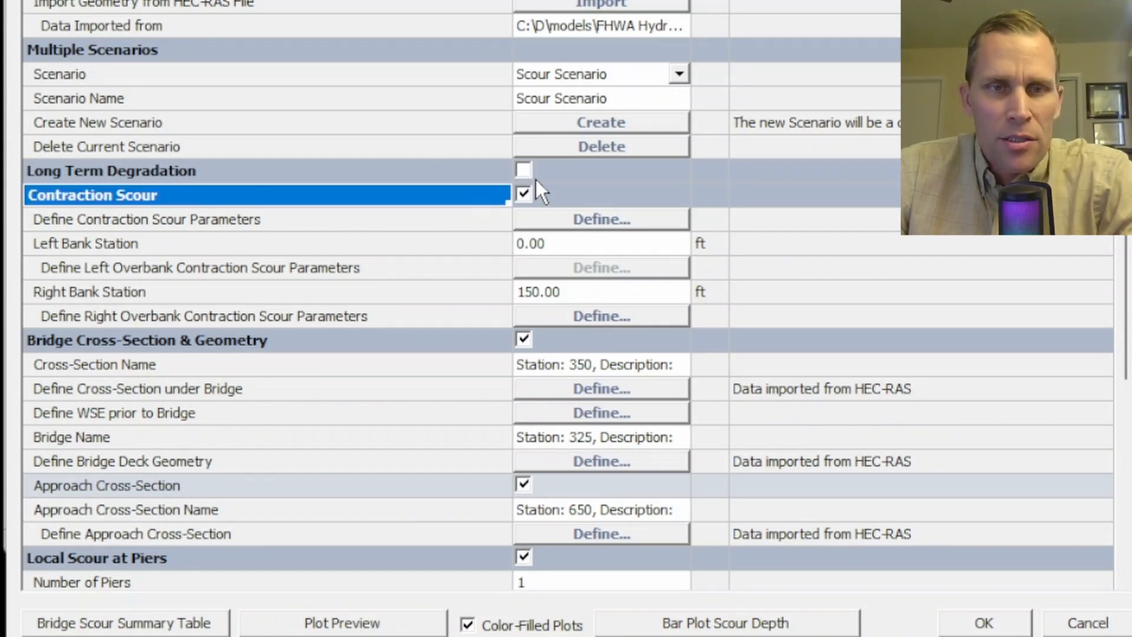
pyautogui.click(523, 194)
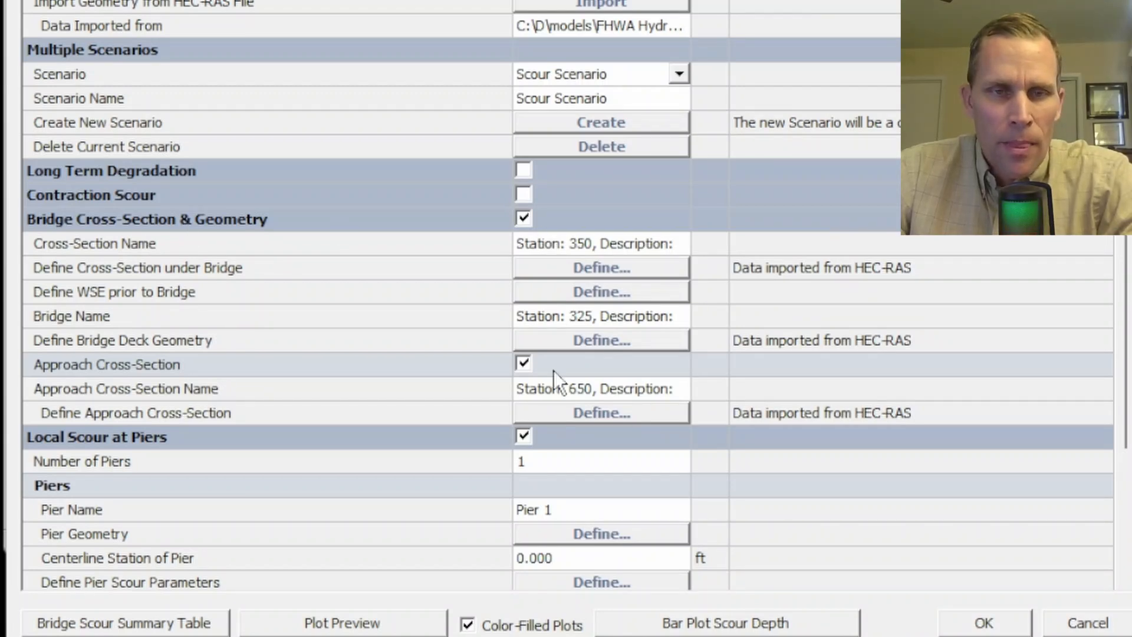
pyautogui.scroll(-3, 459, 345)
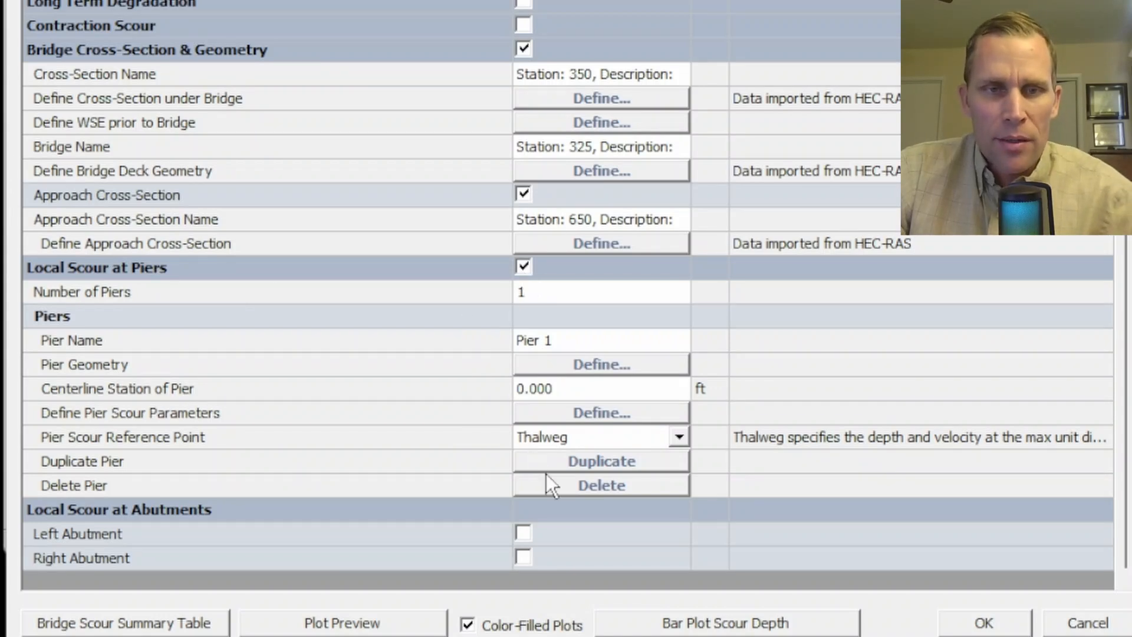
pyautogui.click(563, 341)
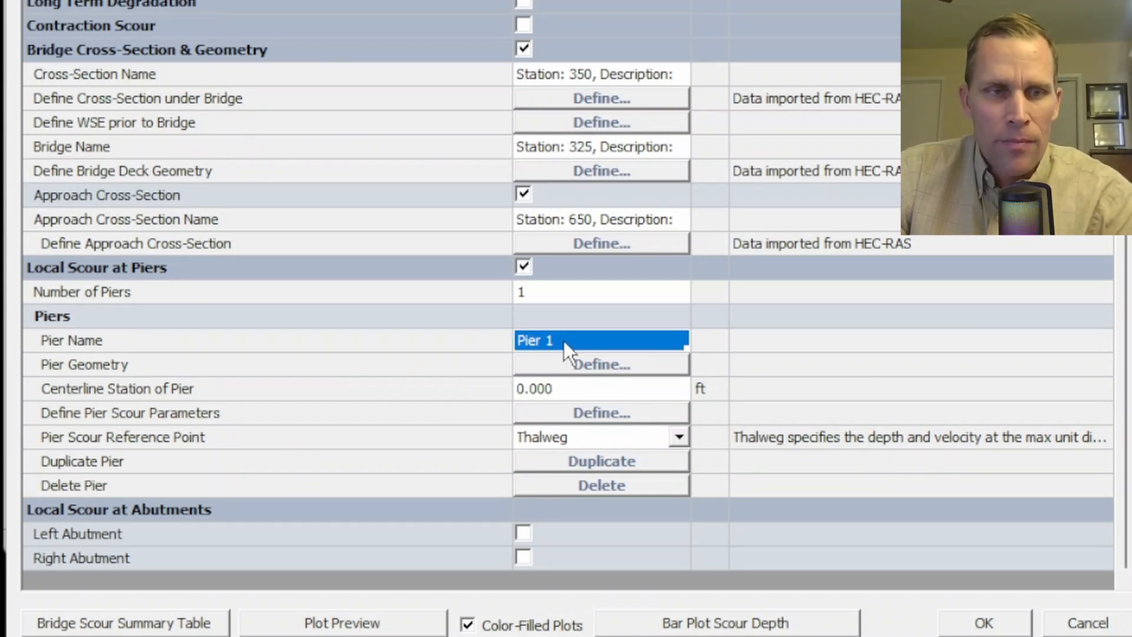
pyautogui.click(567, 390)
pyautogui.write('75')
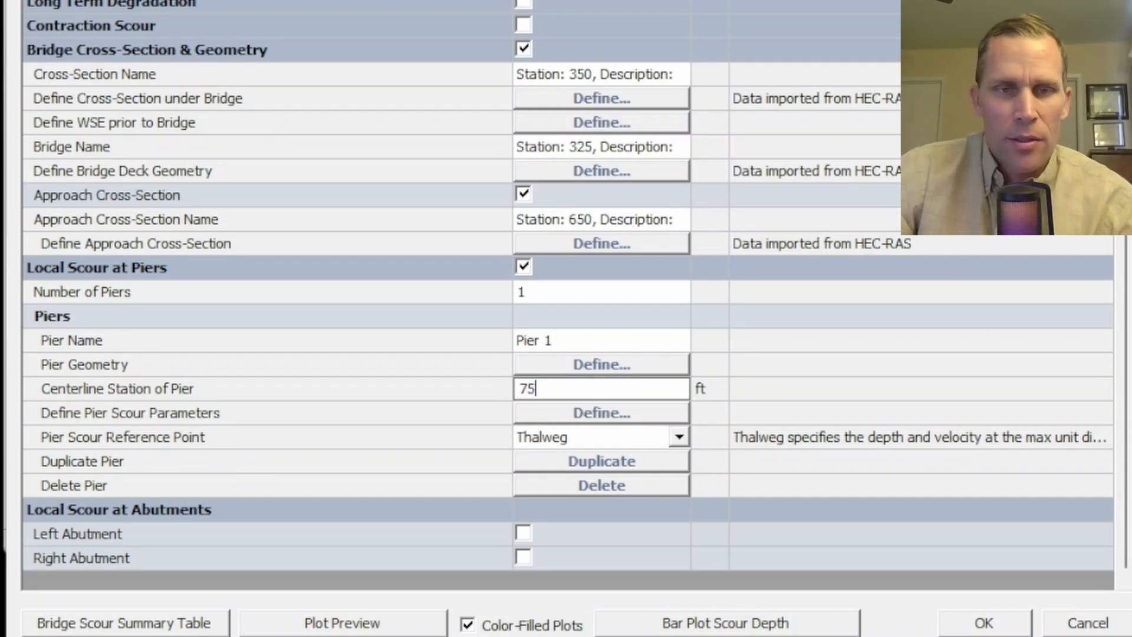
pyautogui.press('Return')
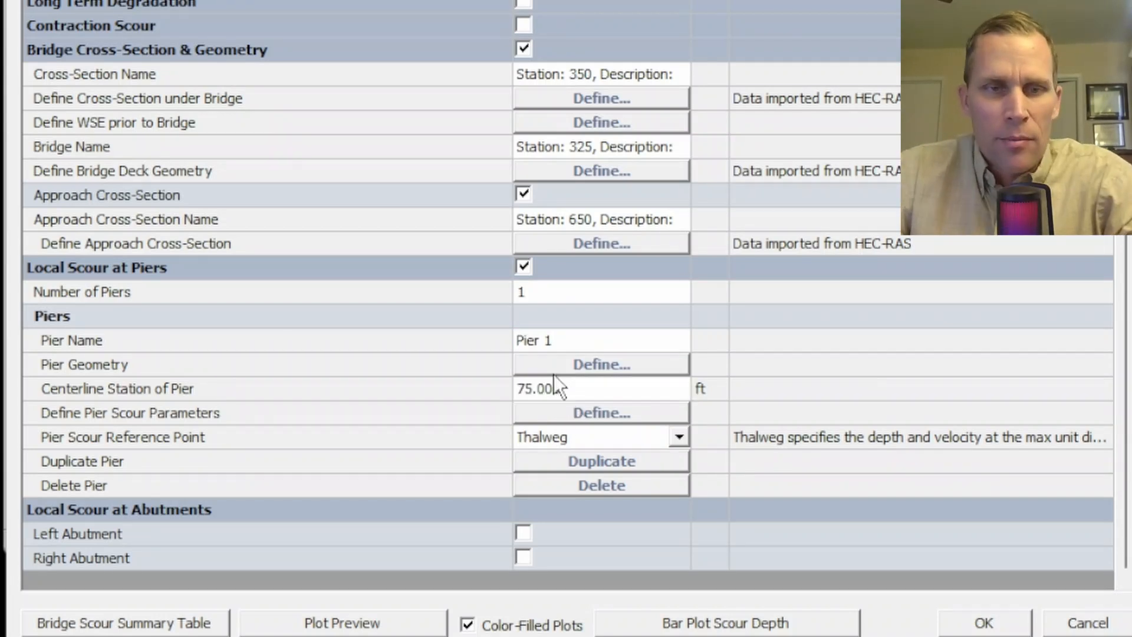
pyautogui.click(585, 398)
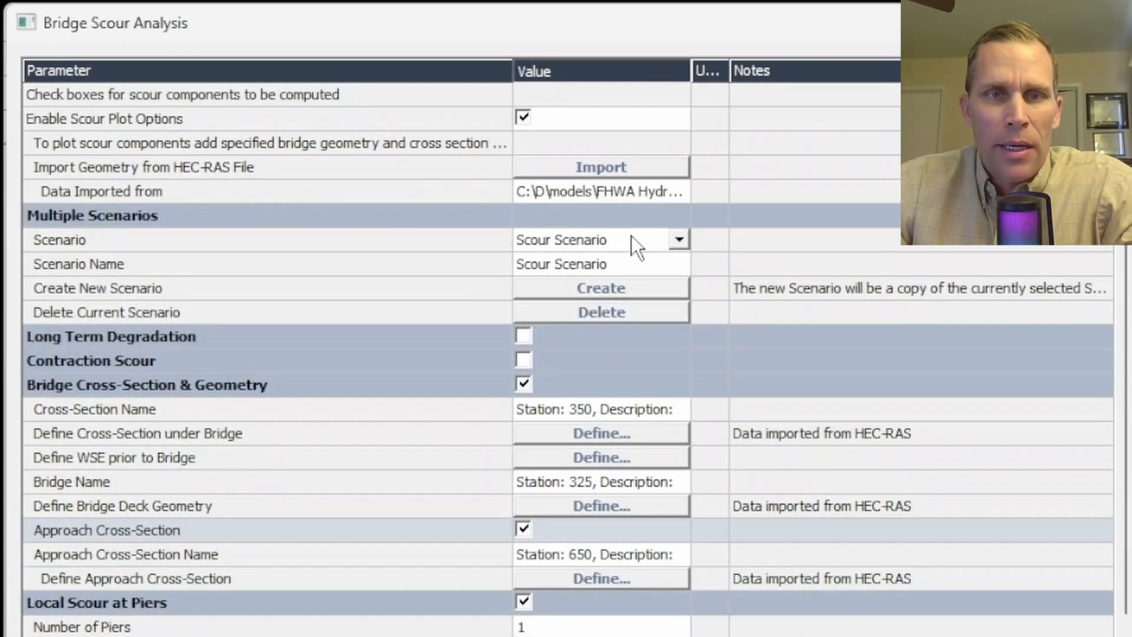
# - Rename the existing scour scenario as 1,000 cfs and check its name among the scenarios
pyautogui.click(680, 239)
pyautogui.click(558, 243)
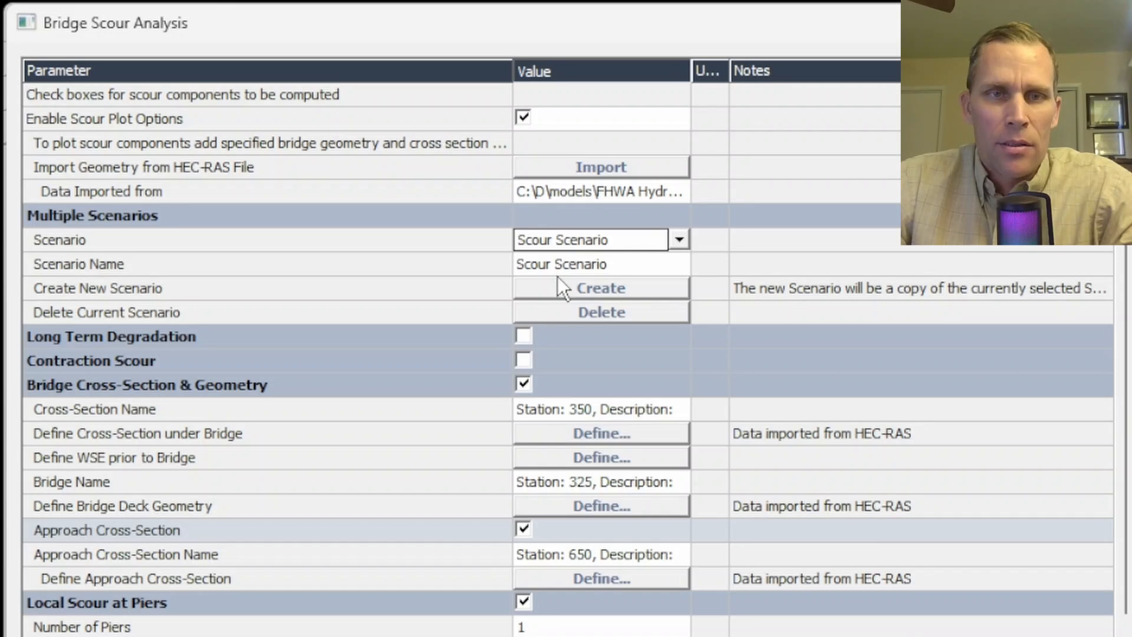
pyautogui.click(621, 265)
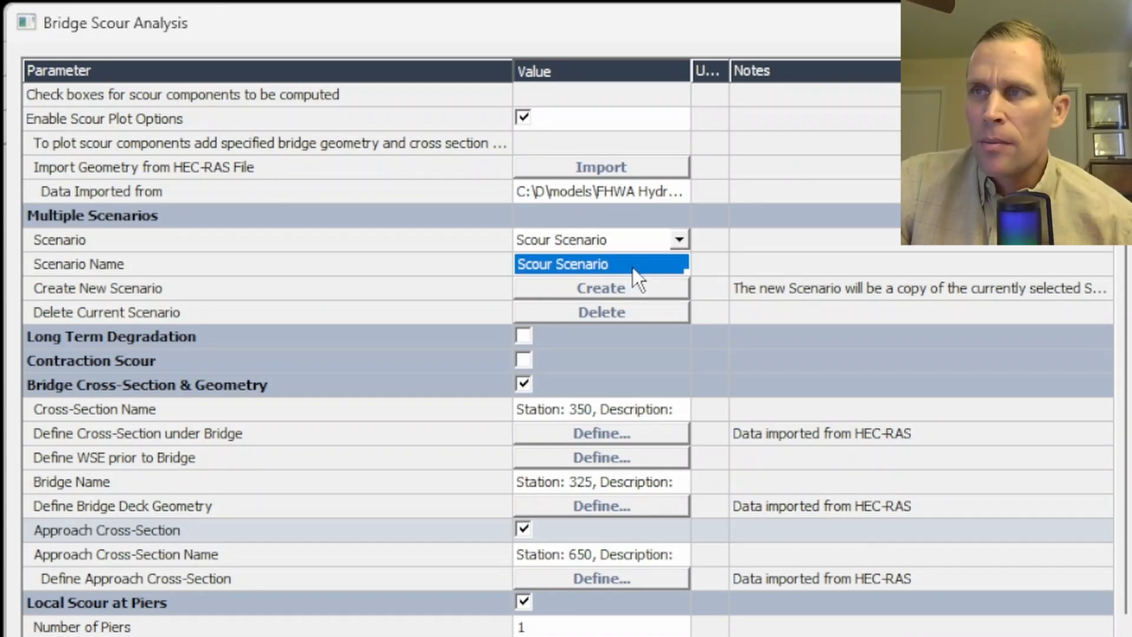
pyautogui.write('1')
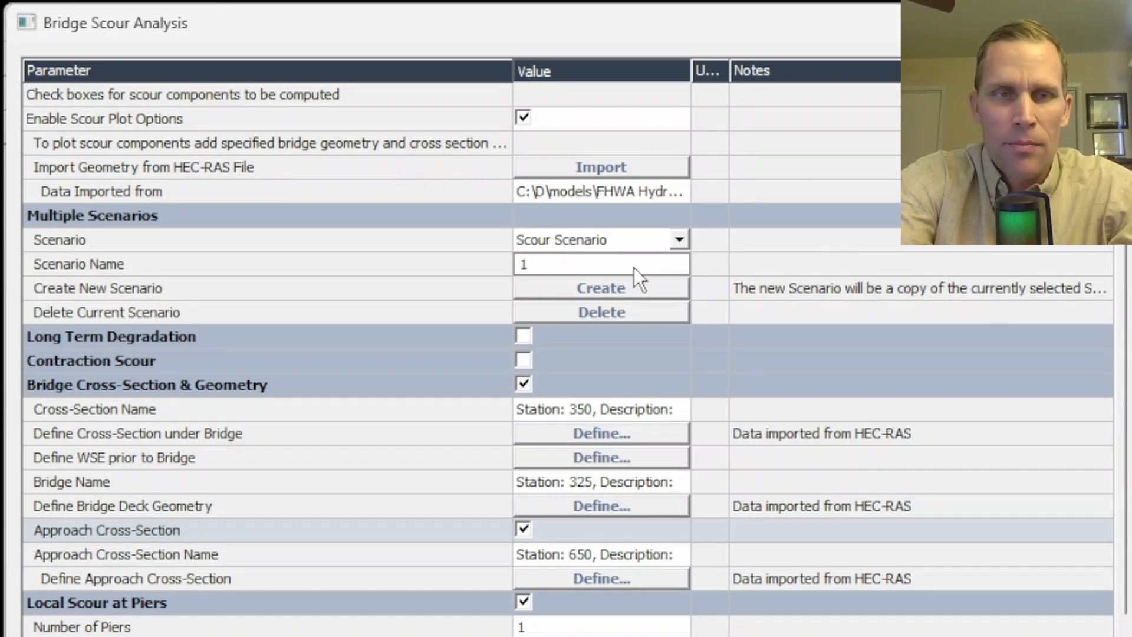
pyautogui.write(',000 cfs')
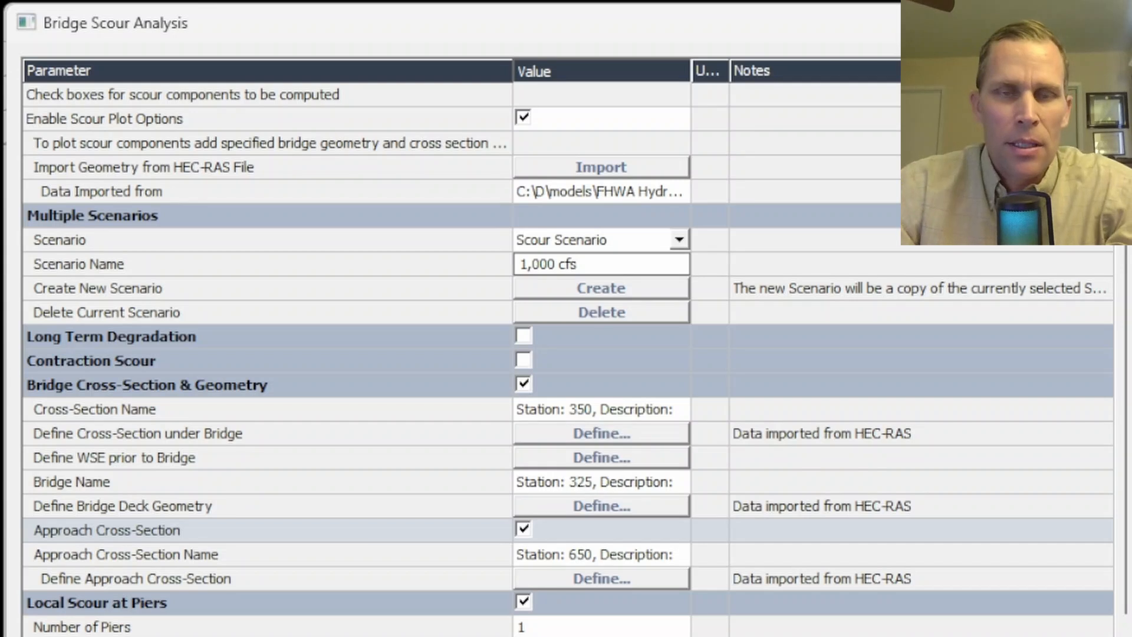
pyautogui.press('Return')
pyautogui.click(680, 240)
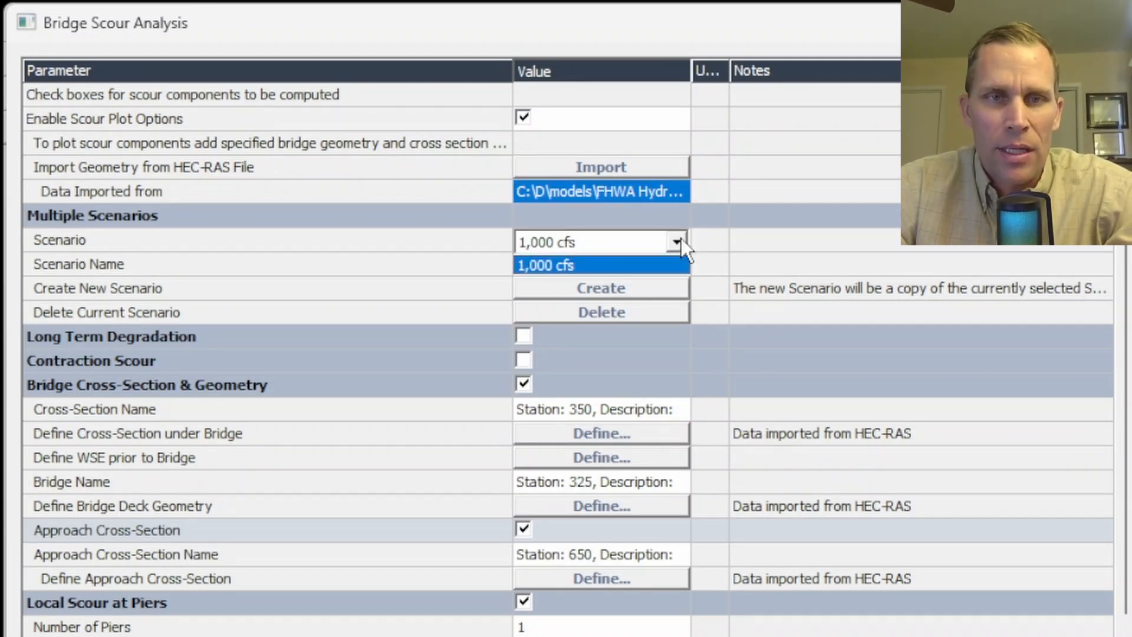
pyautogui.click(680, 240)
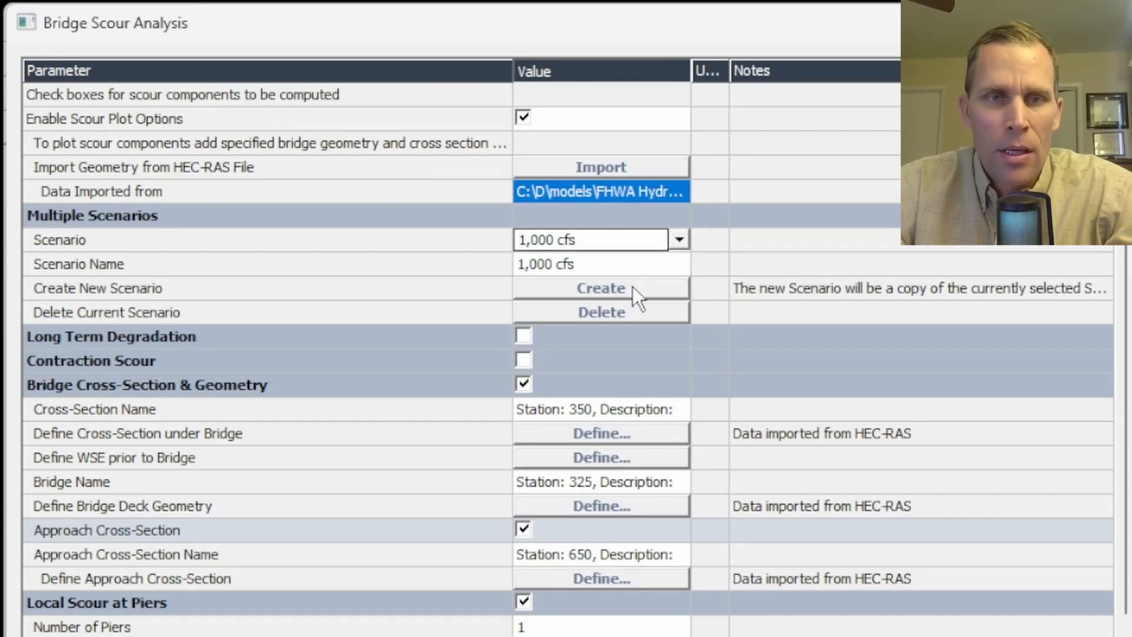
# - Create two copies of the 1,000 cfs scenario and rename Scour Scenario2 as 3,000 cfs
pyautogui.click(615, 296)
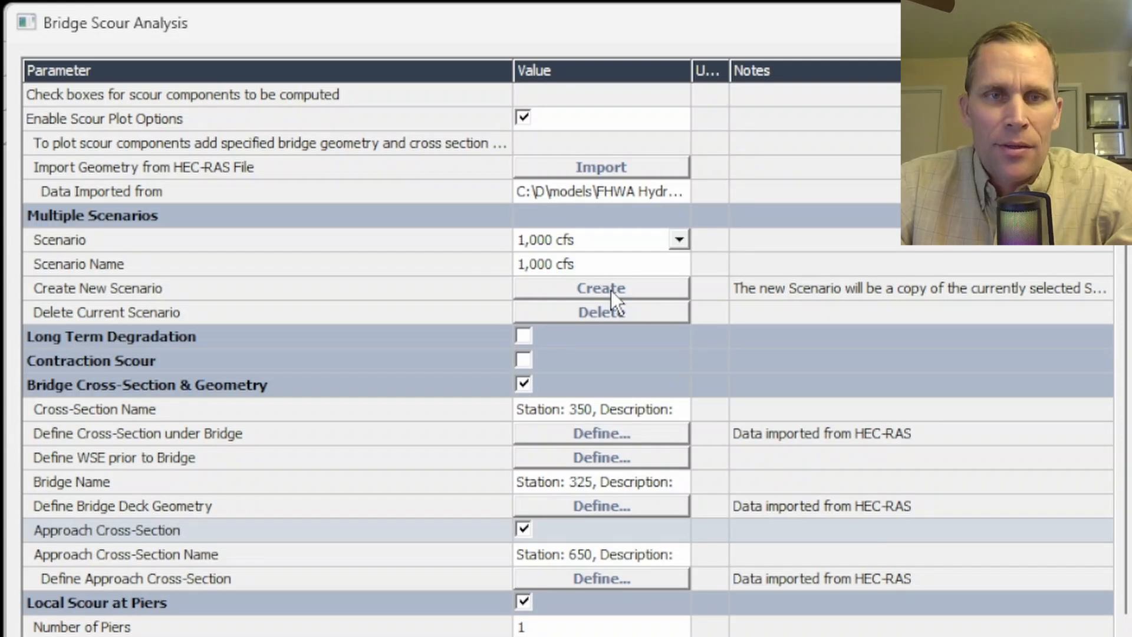
pyautogui.click(680, 240)
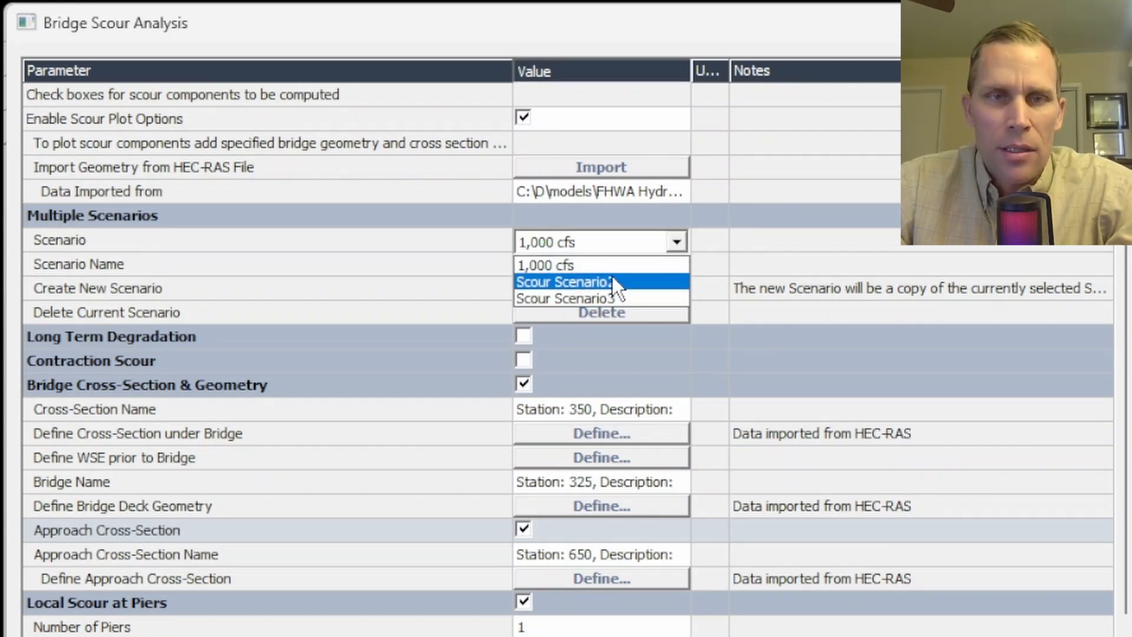
pyautogui.click(612, 282)
pyautogui.click(639, 263)
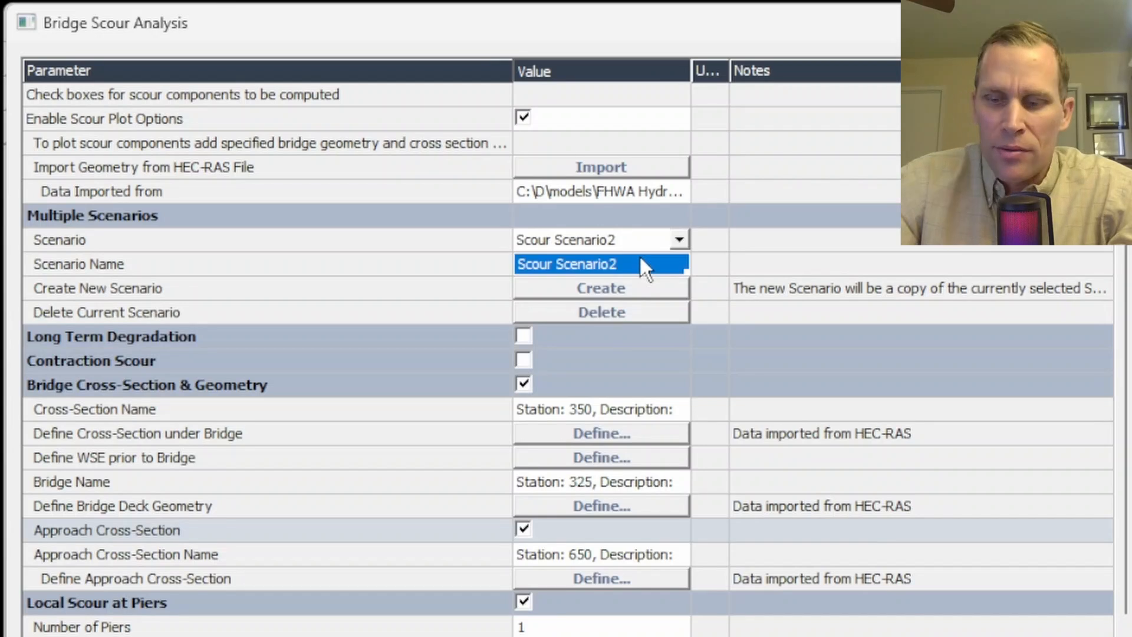
pyautogui.write('3,000 cfs')
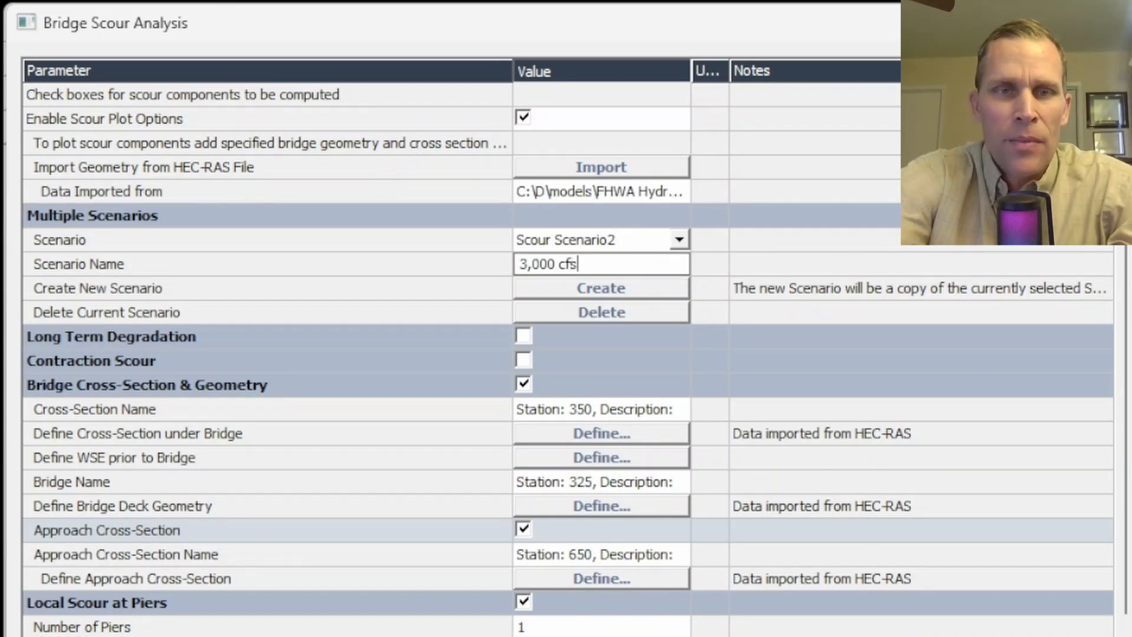
pyautogui.click(617, 198)
# - Select Scour Scenario3 and rename it as 8,000 cfs
pyautogui.click(678, 242)
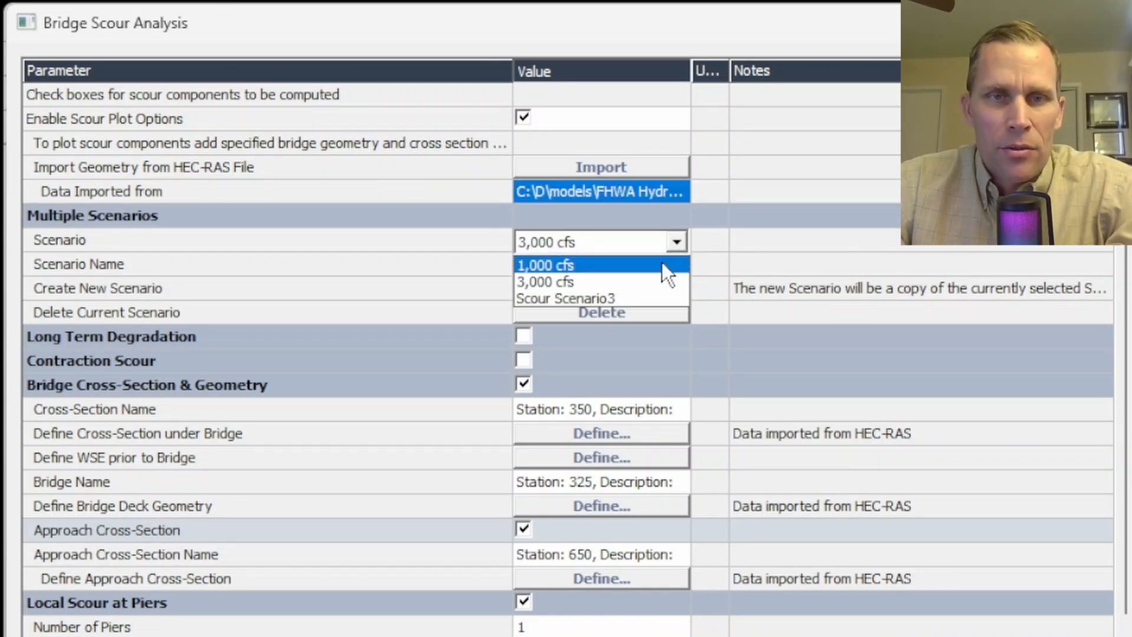
pyautogui.click(630, 295)
pyautogui.click(620, 266)
pyautogui.write('8')
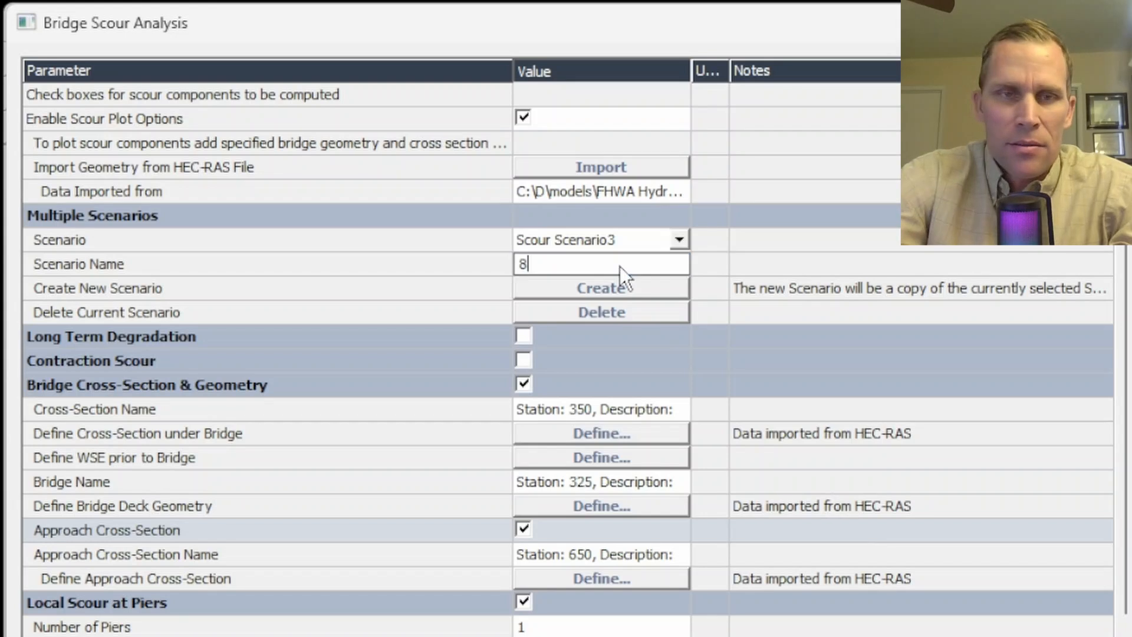
pyautogui.write(',000 cfs')
pyautogui.press('Return')
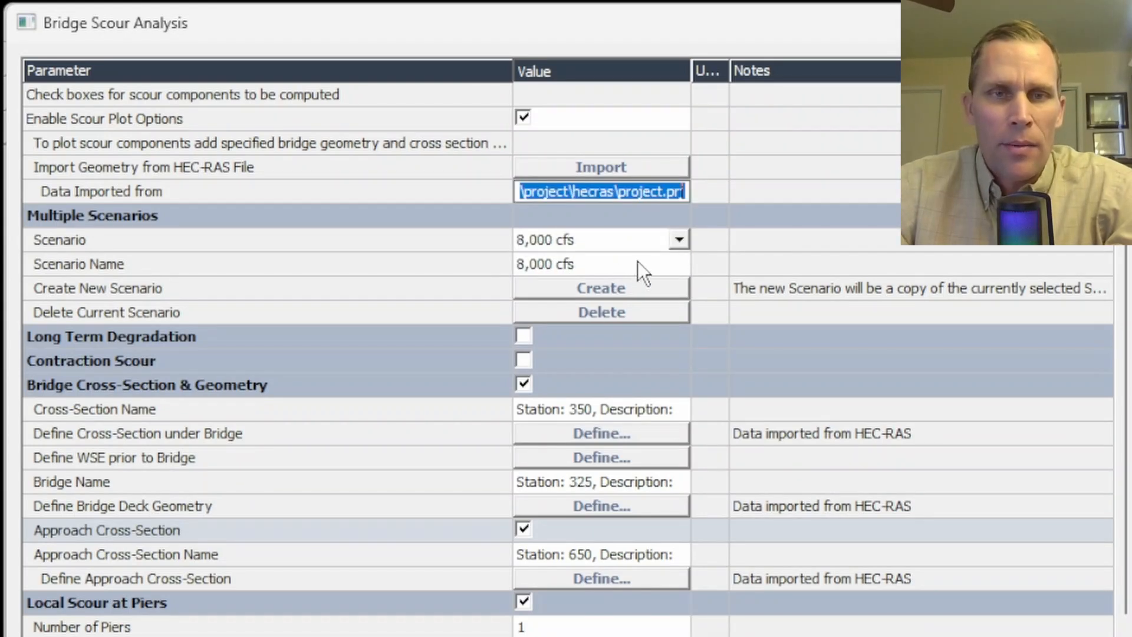
# - Review the list of scour scenarios and make the 1,000 cfs scenario the current one
pyautogui.click(679, 238)
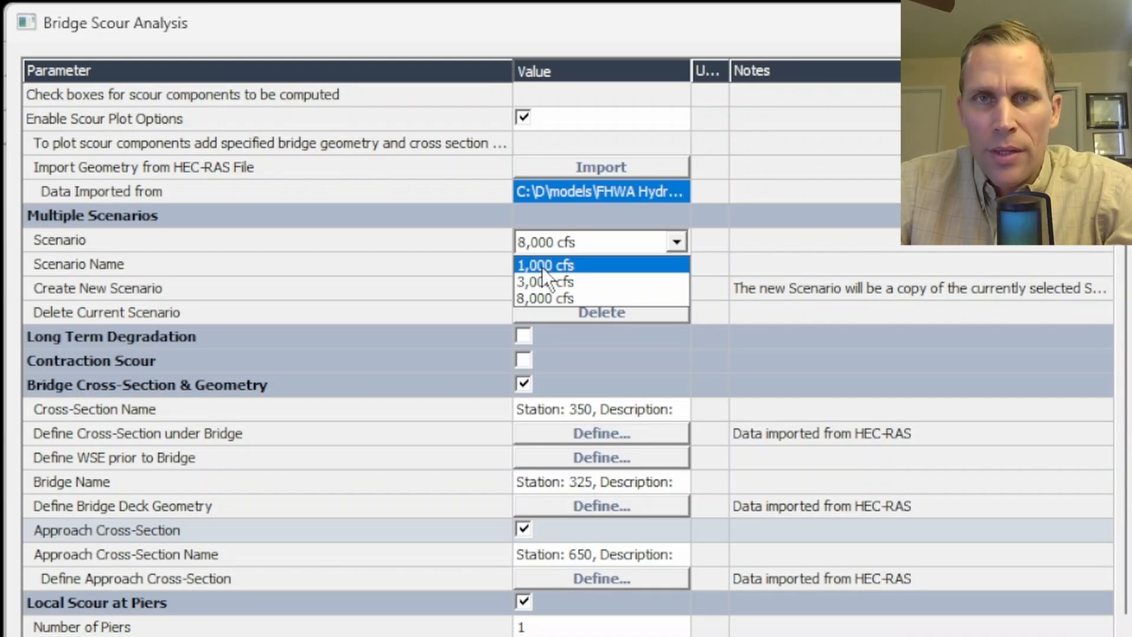
pyautogui.click(544, 266)
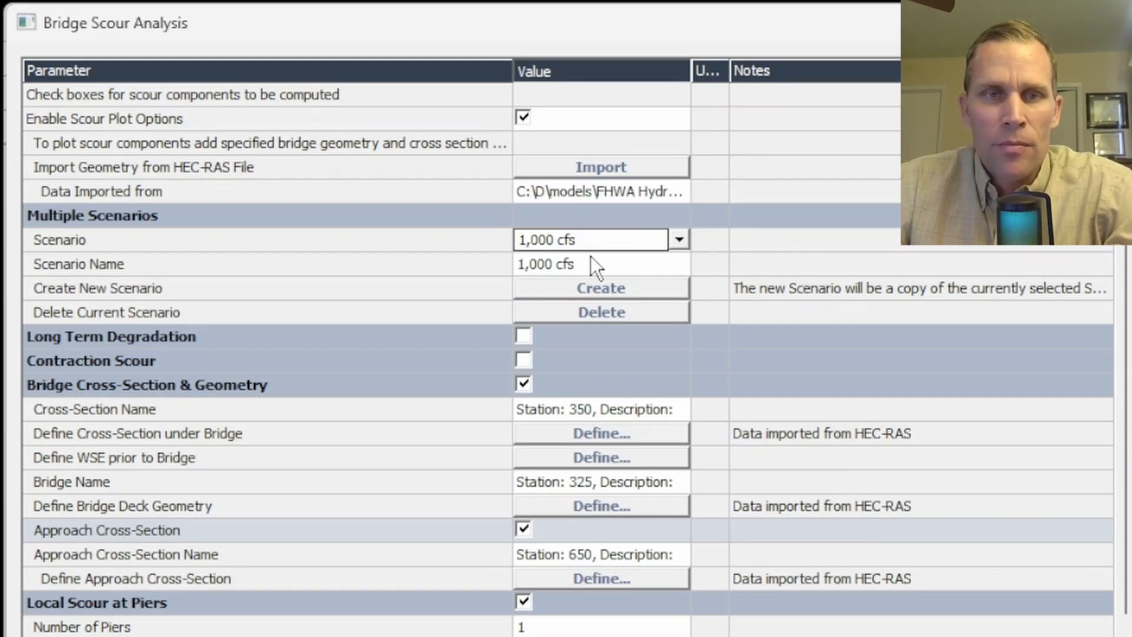
pyautogui.click(678, 240)
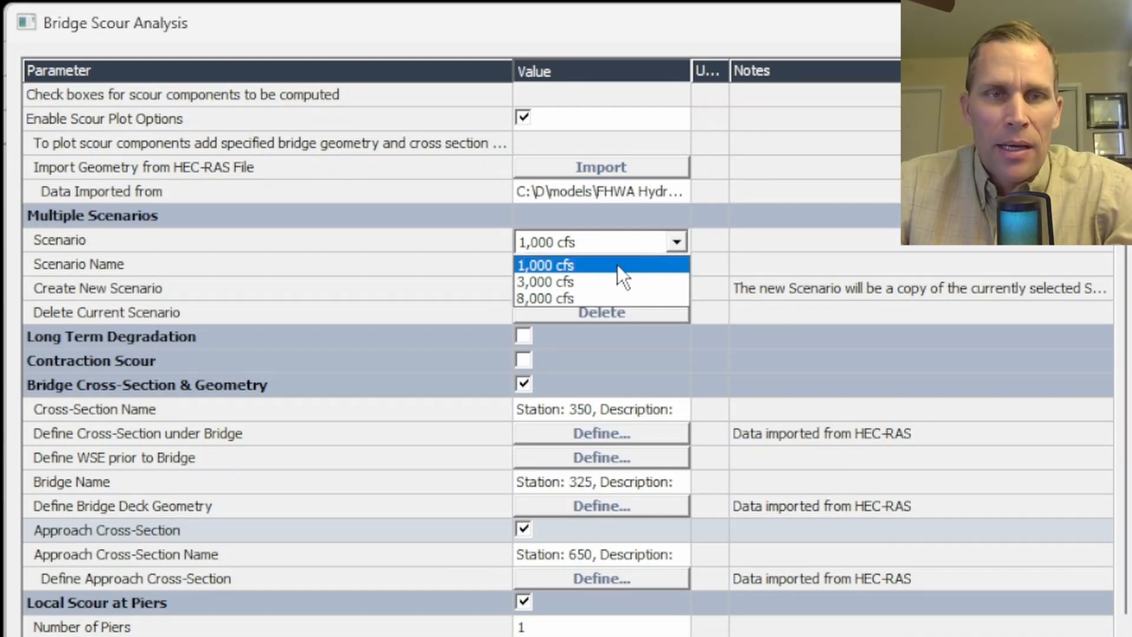
pyautogui.click(588, 267)
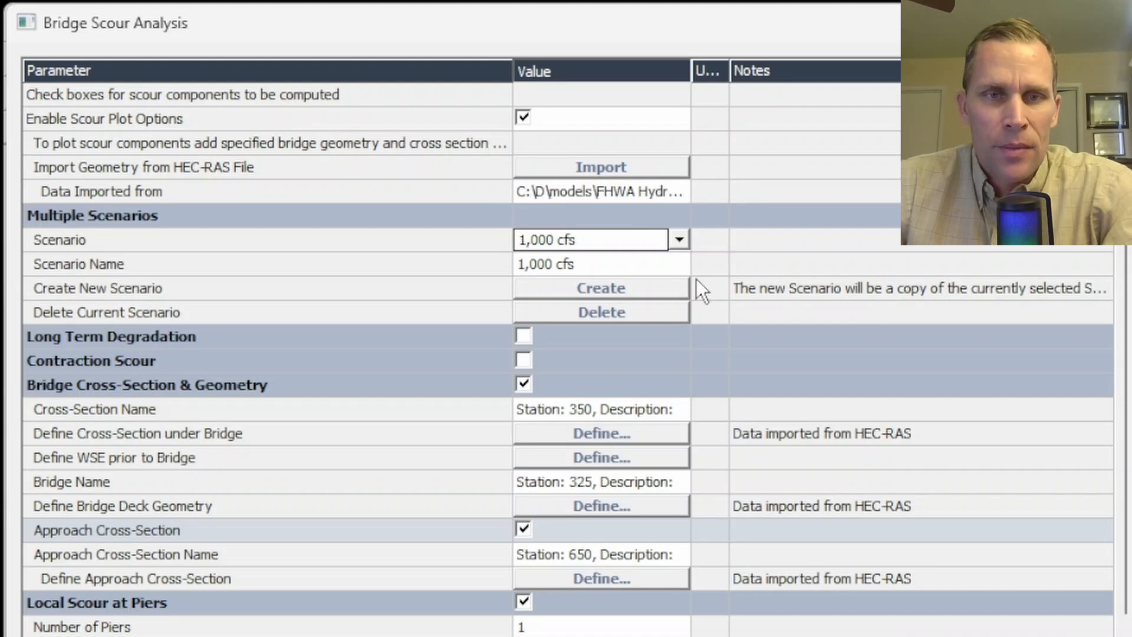
# - Define the geometry of Pier 1 with two points, each with a pier width of 4 ft
pyautogui.scroll(-2, 707, 274)
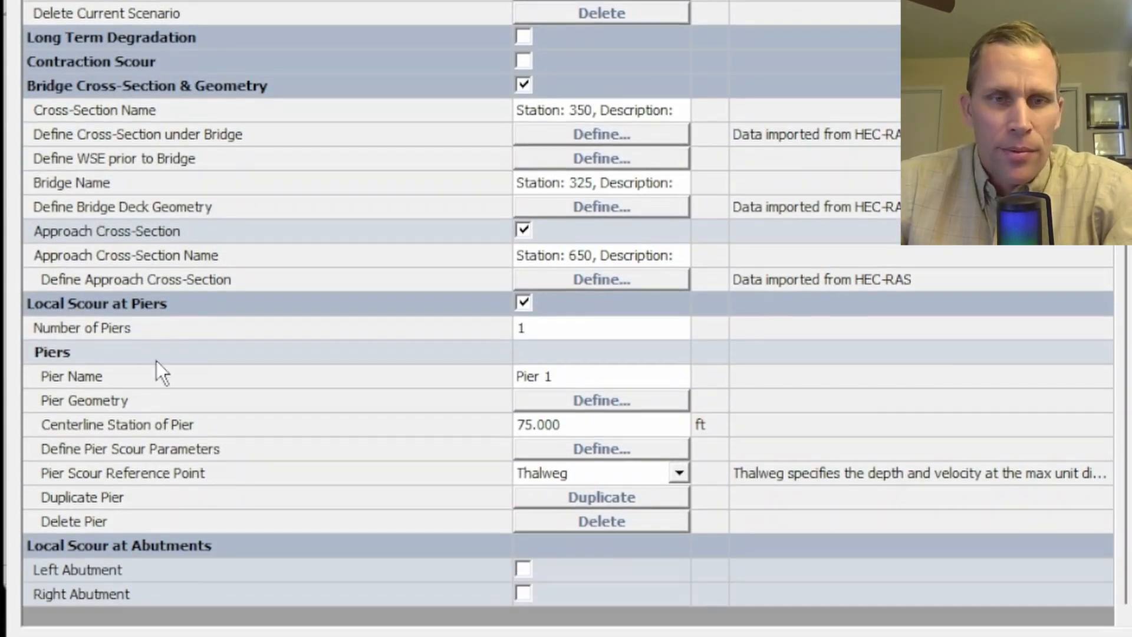
pyautogui.click(570, 372)
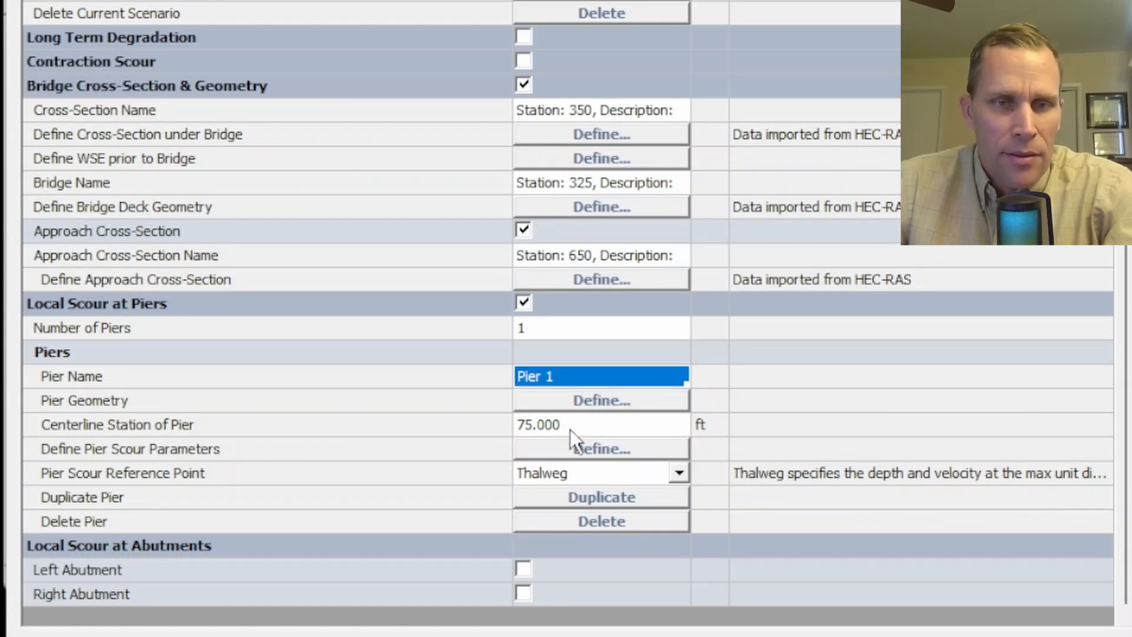
pyautogui.click(595, 404)
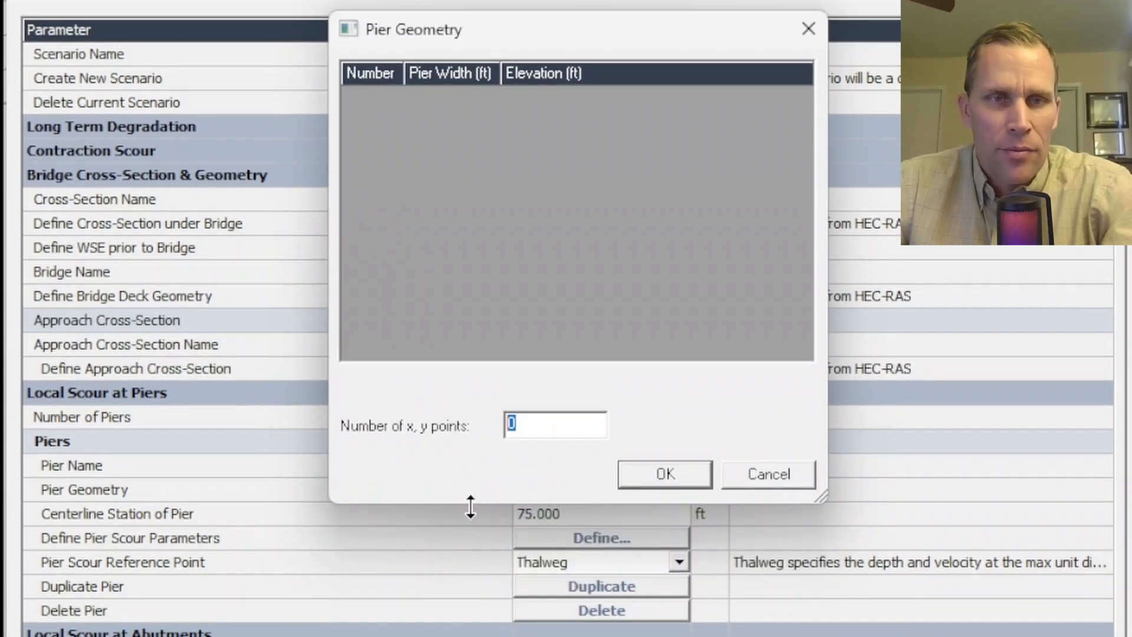
pyautogui.write('2')
pyautogui.press('Tab')
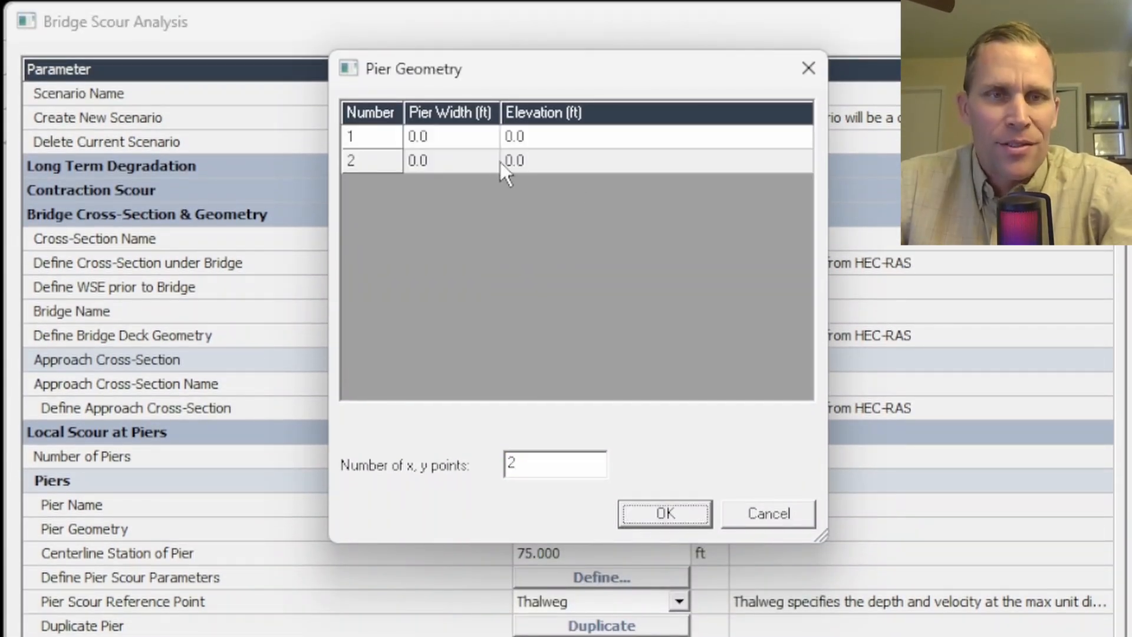
pyautogui.click(471, 142)
pyautogui.write('4')
pyautogui.press('Tab')
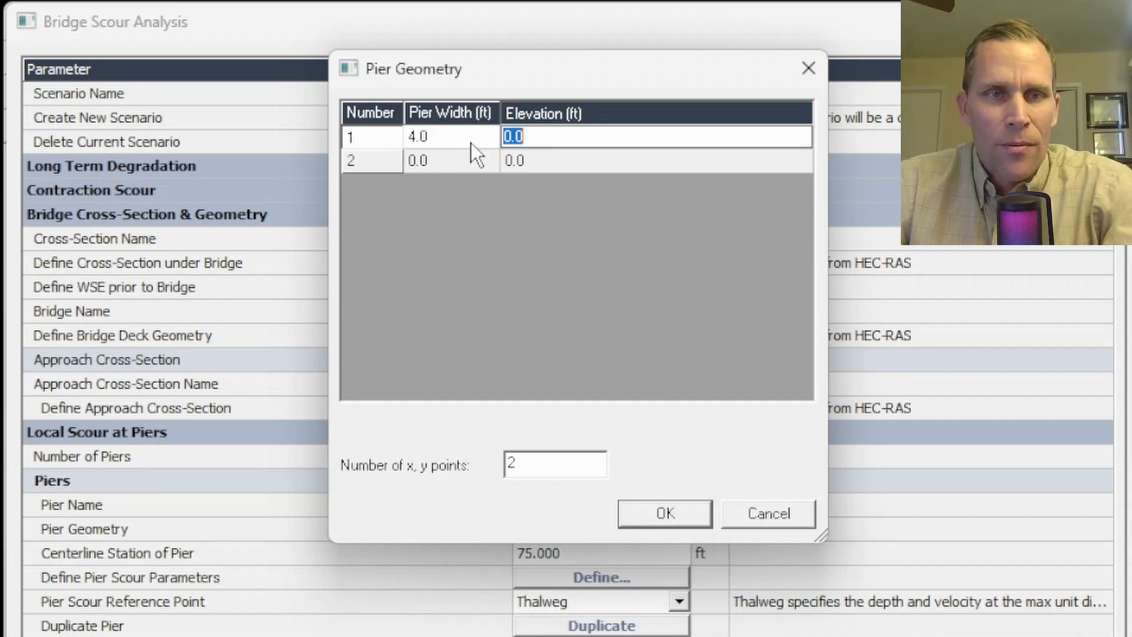
pyautogui.press('Tab')
pyautogui.write('4')
pyautogui.press('Tab')
# - Set the elevations of the two pier geometry points to 121 and 141 ft and accept the geometry
pyautogui.click(531, 142)
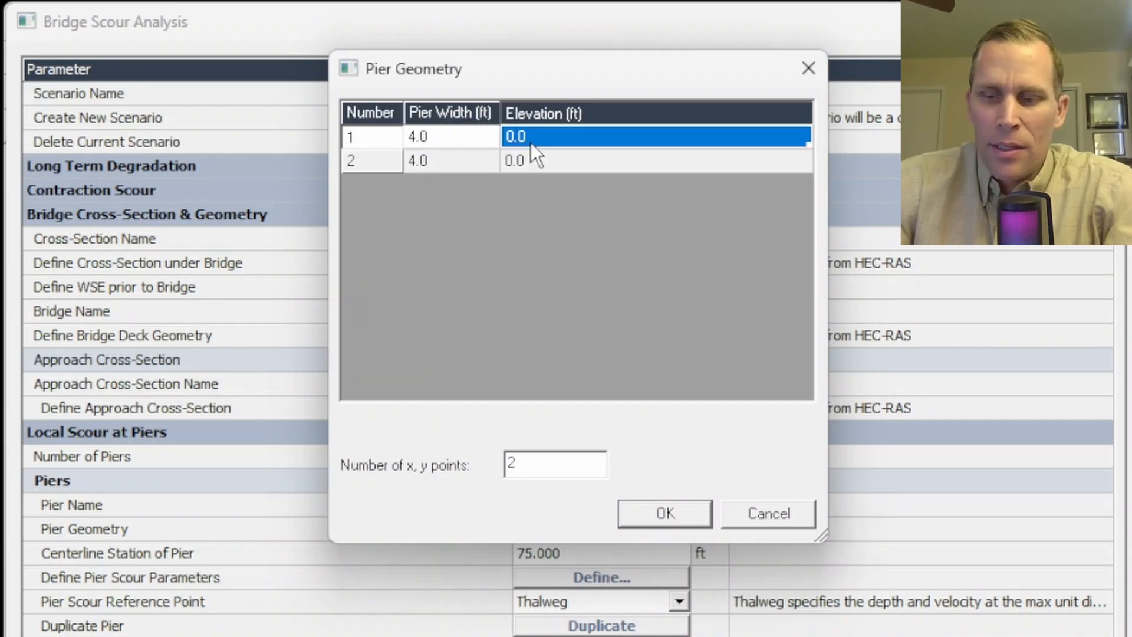
pyautogui.write('121')
pyautogui.press('Return')
pyautogui.write('141')
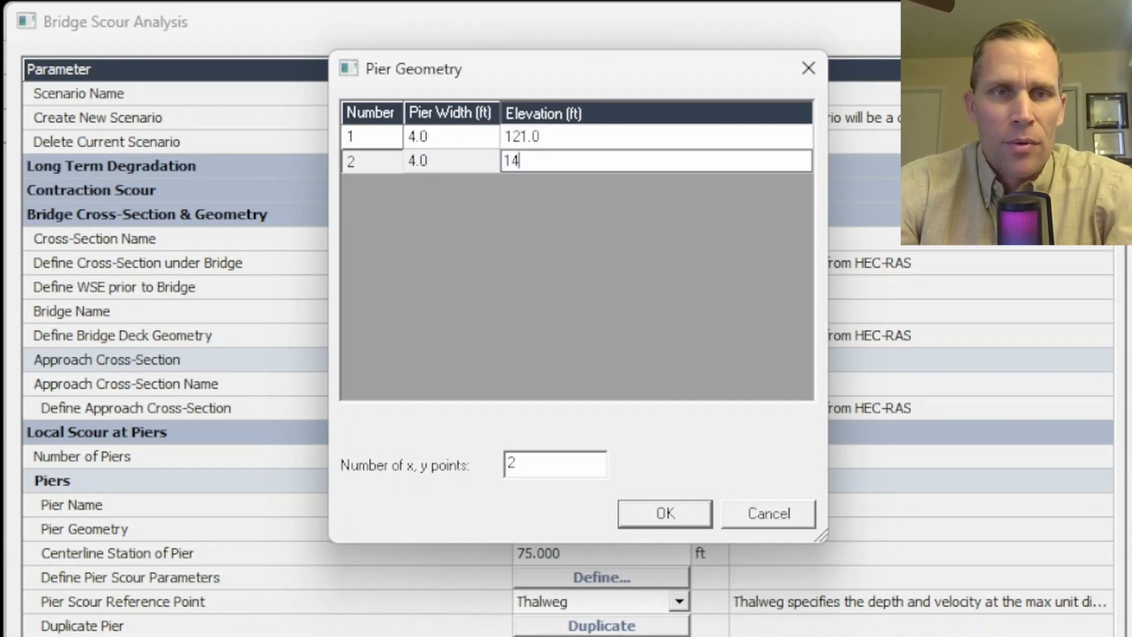
pyautogui.press('Return')
pyautogui.click(662, 514)
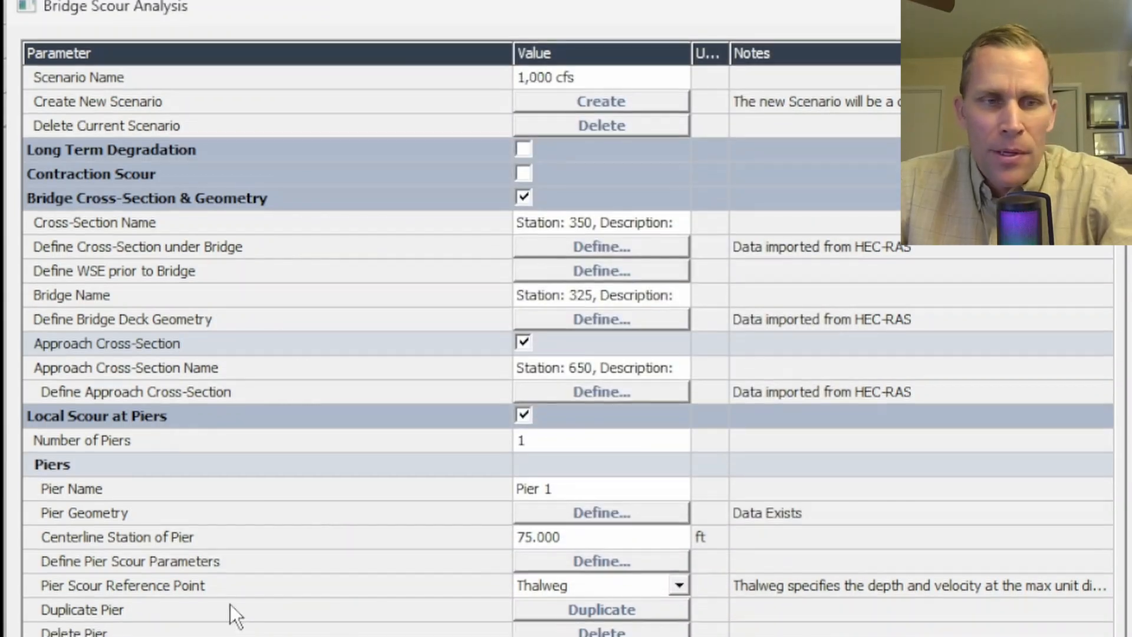
# - Set the pier scour reference point of Pier 1 to Local
pyautogui.click(229, 588)
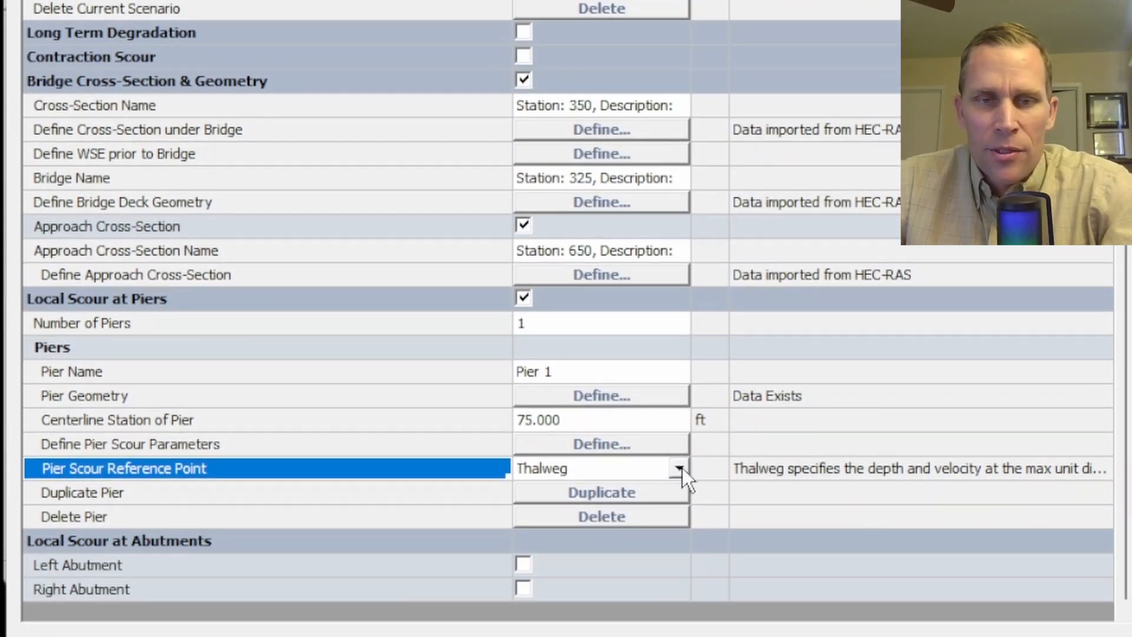
pyautogui.click(682, 469)
pyautogui.click(556, 511)
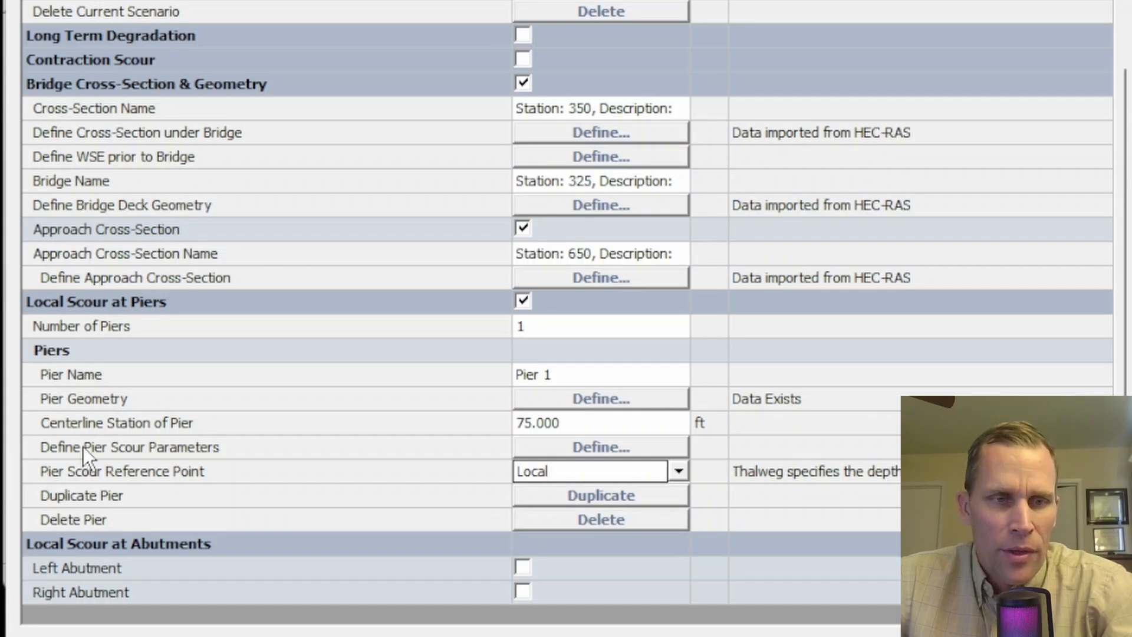
# - In the pier scour parameters of Pier 1, choose Square Nose as the pier shape and Clear-Water Scour as the bed condition
pyautogui.click(595, 448)
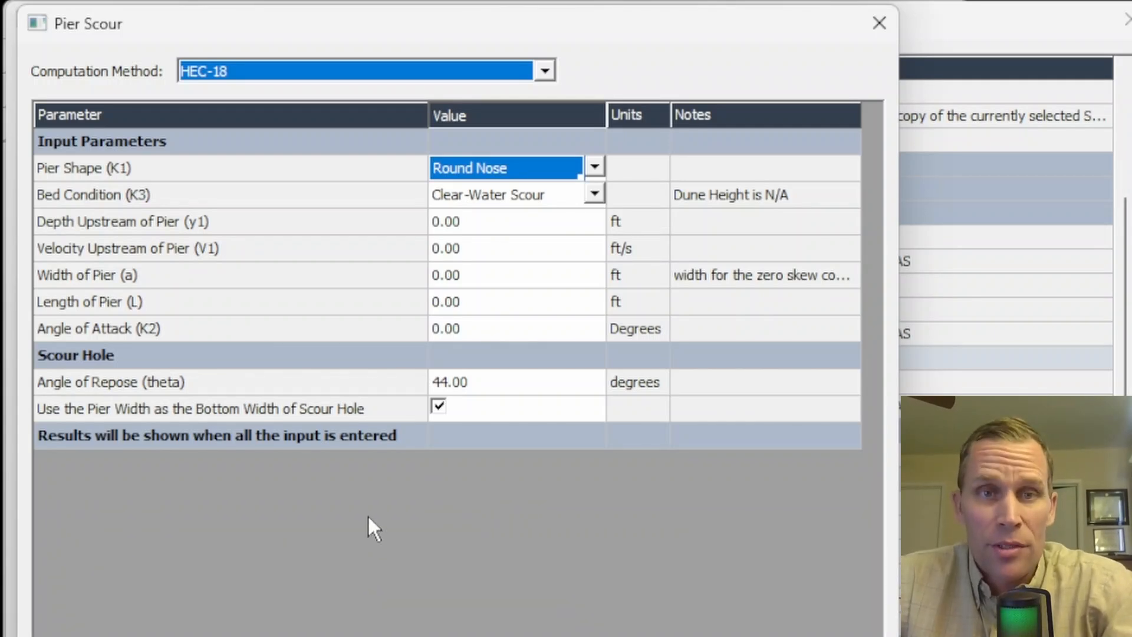
pyautogui.click(595, 167)
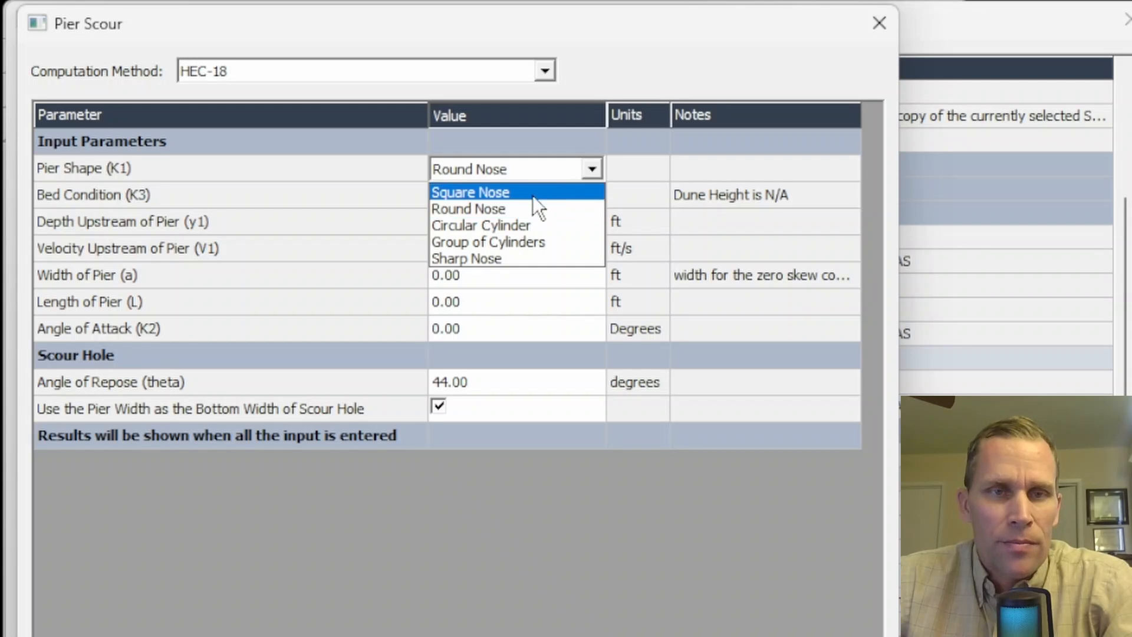
pyautogui.click(506, 193)
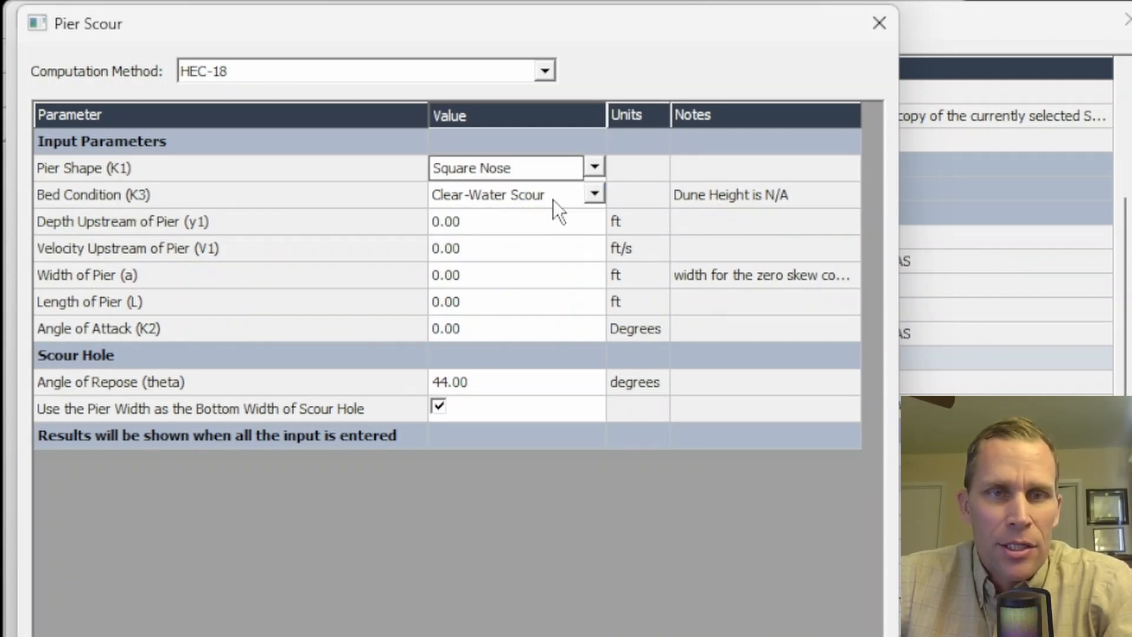
pyautogui.click(595, 195)
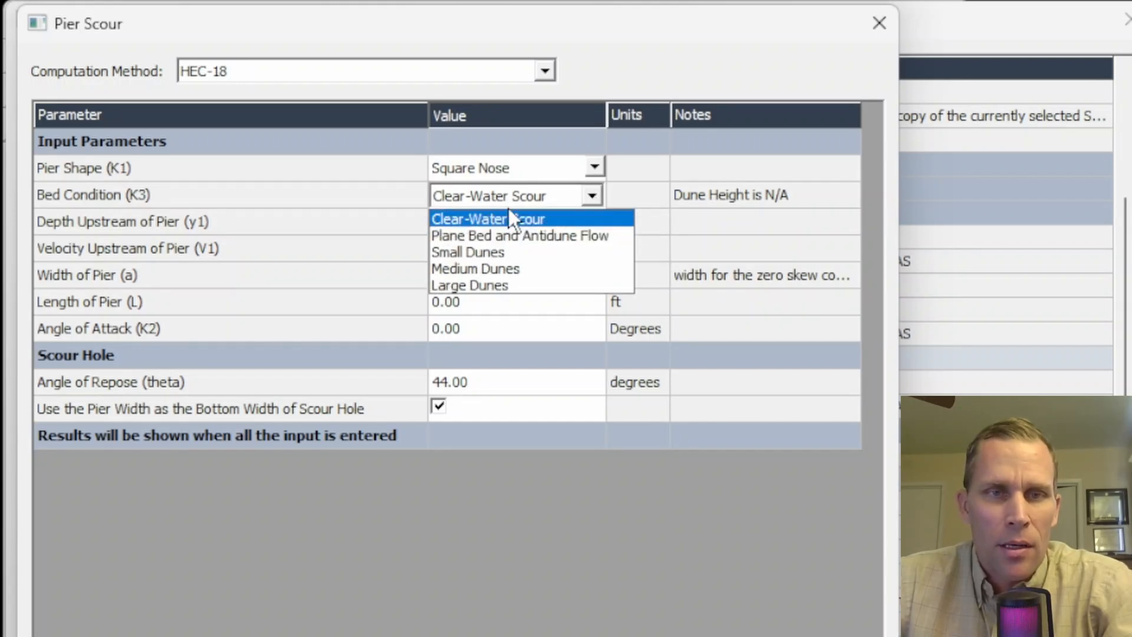
pyautogui.click(569, 217)
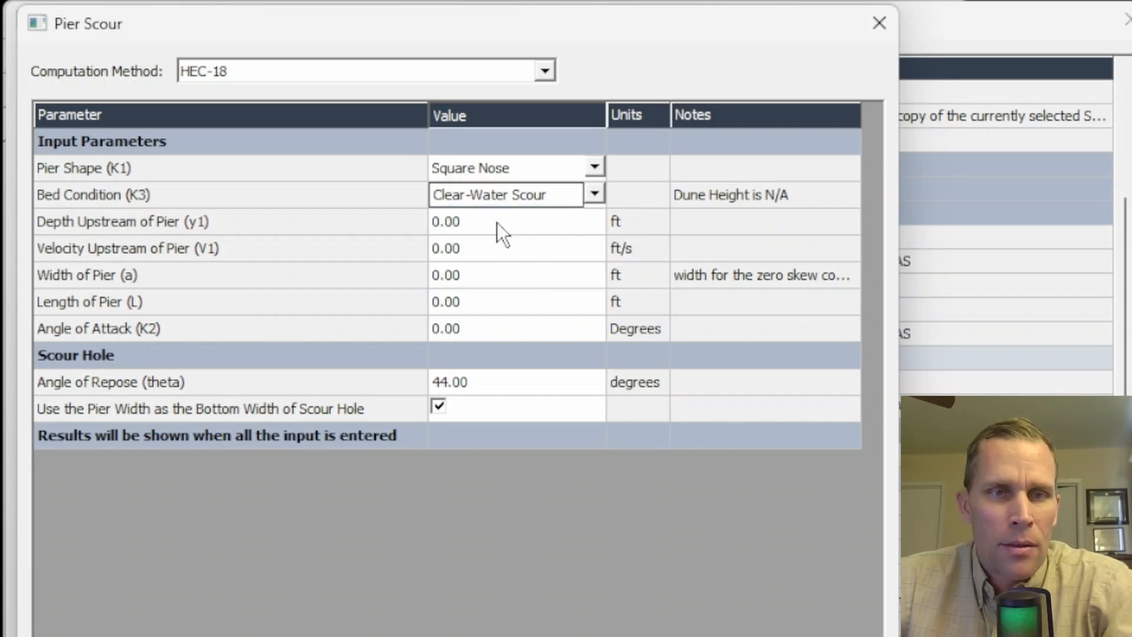
pyautogui.click(497, 222)
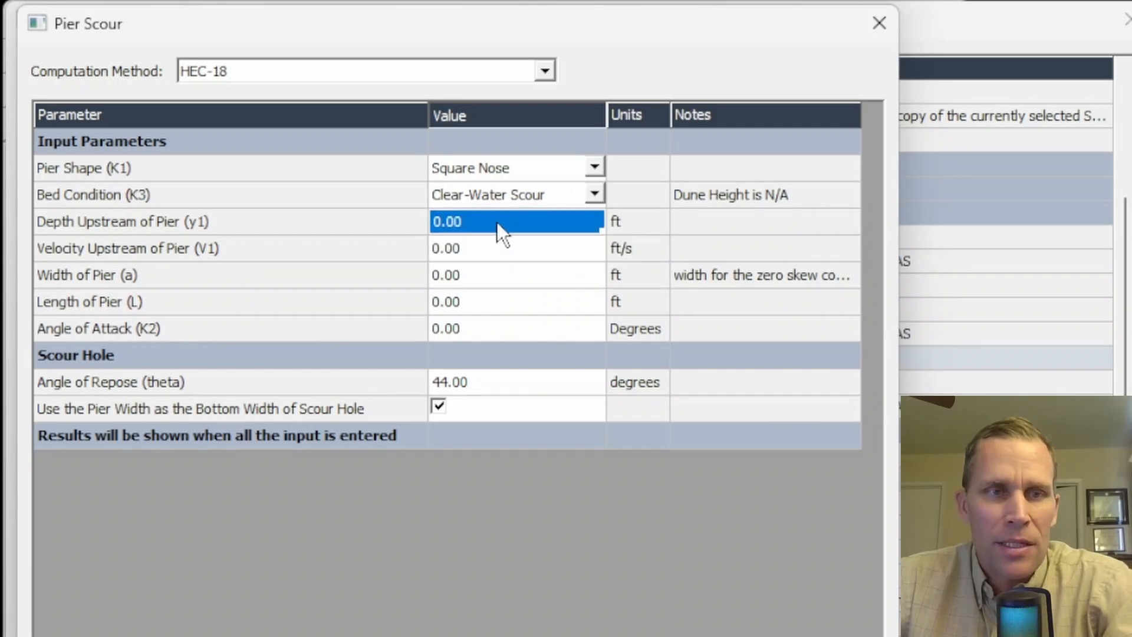
pyautogui.click(478, 250)
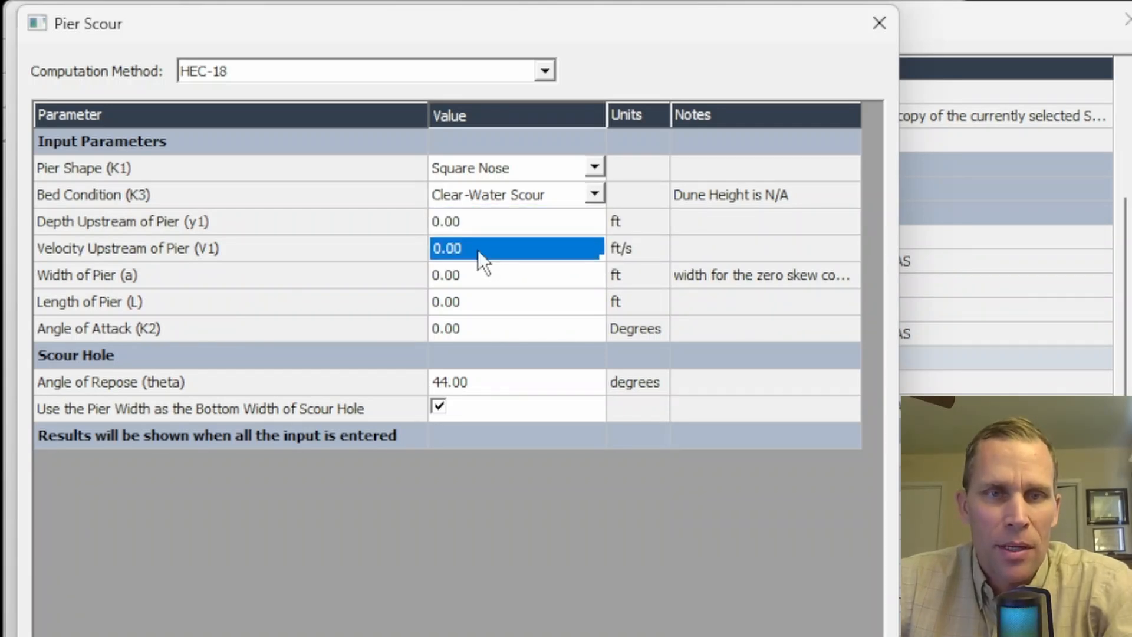
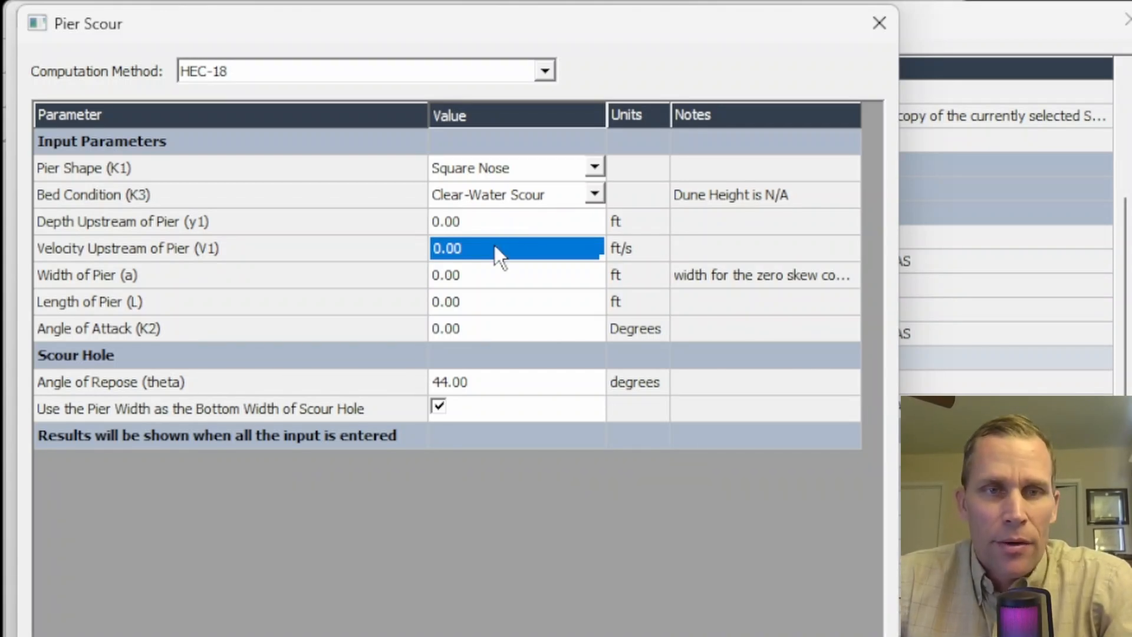
# - Set the pier width to 4 ft and the pier length to 24 ft in the pier scour parameters
pyautogui.click(493, 224)
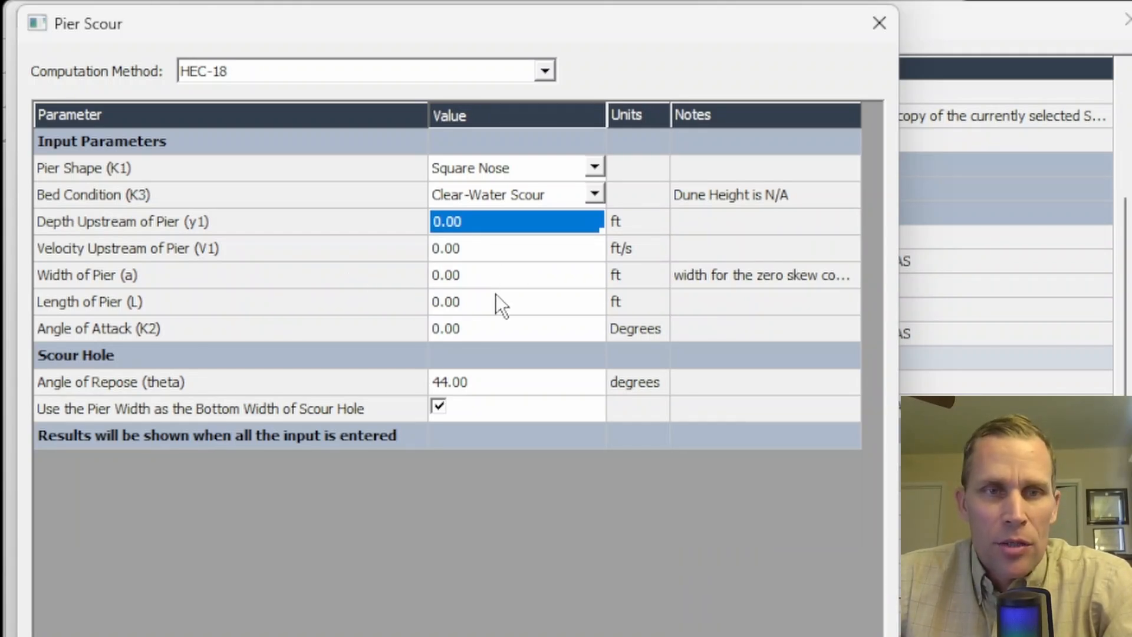
pyautogui.click(469, 282)
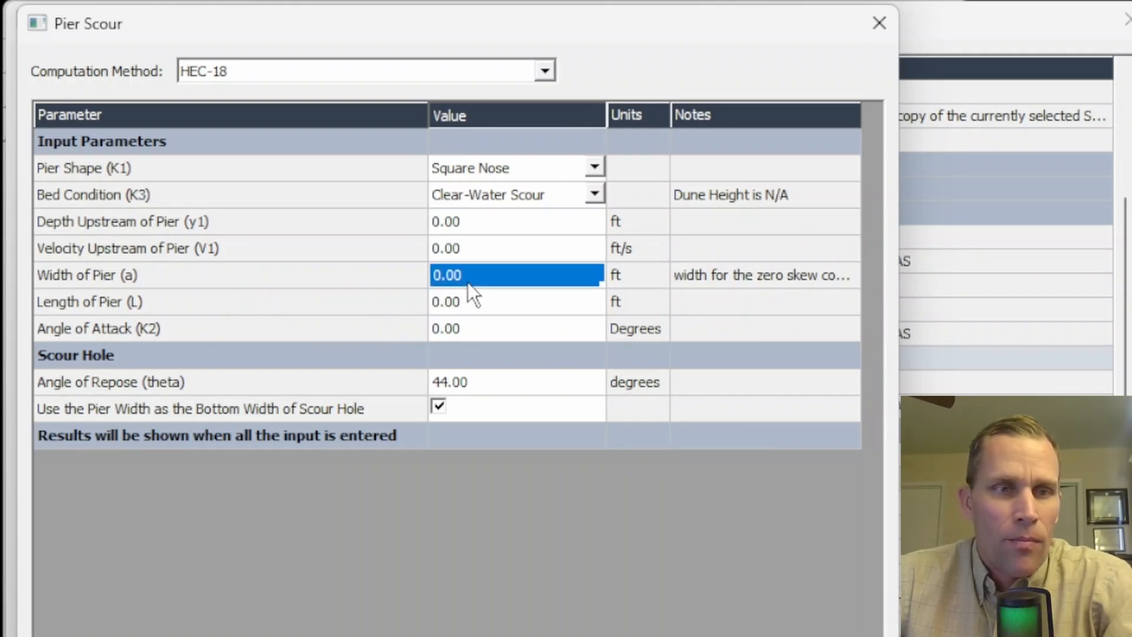
pyautogui.write('4')
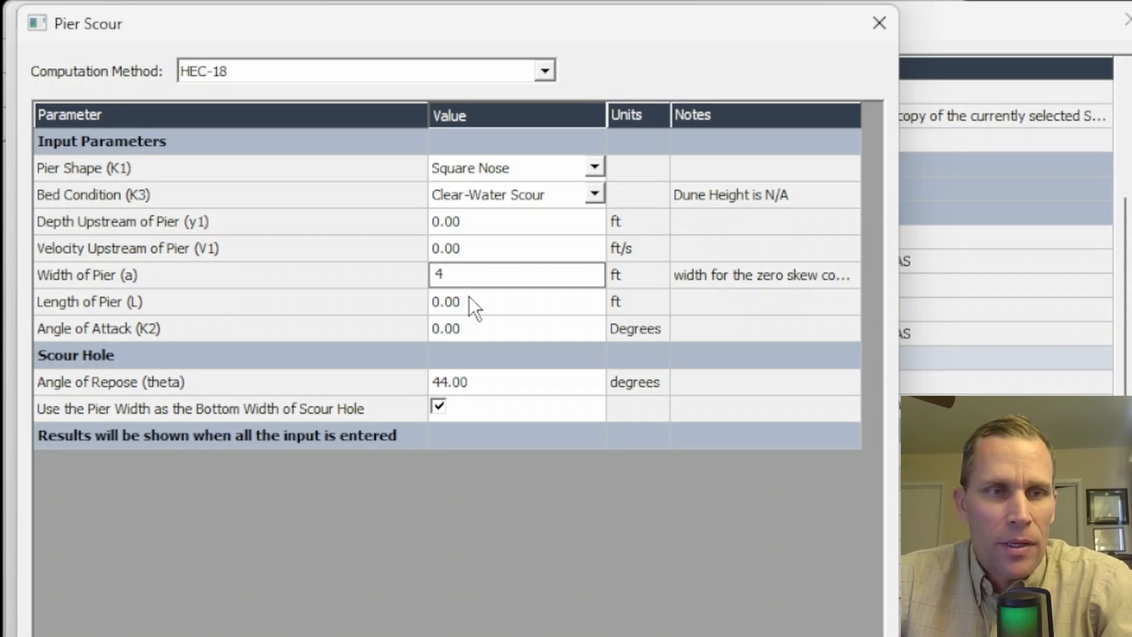
pyautogui.click(469, 296)
pyautogui.click(422, 319)
pyautogui.click(460, 296)
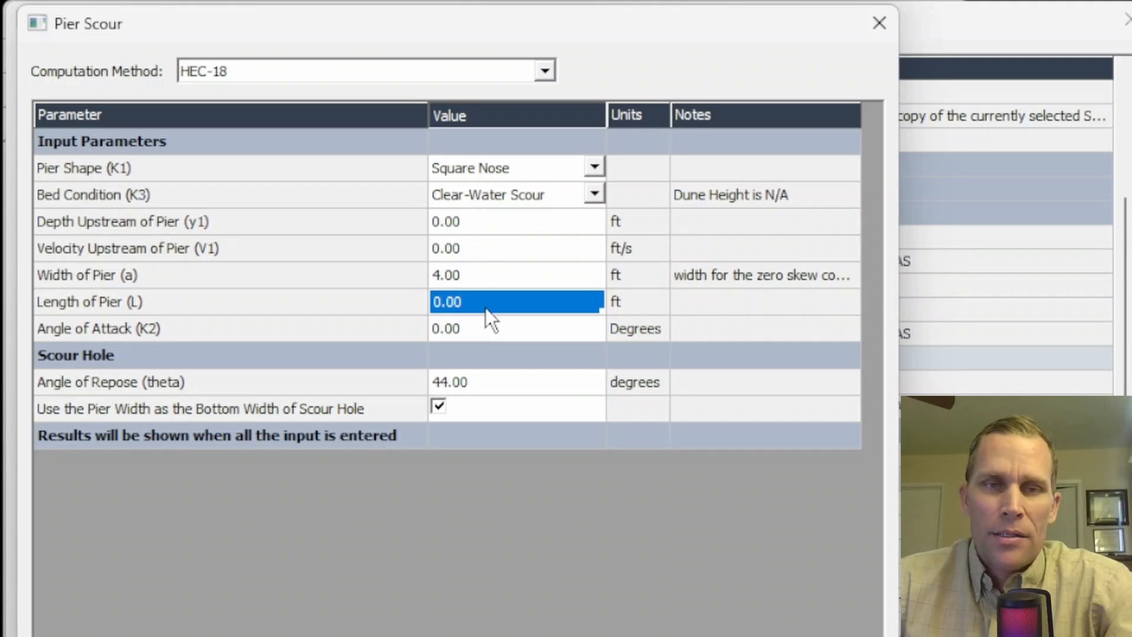
pyautogui.write('42')
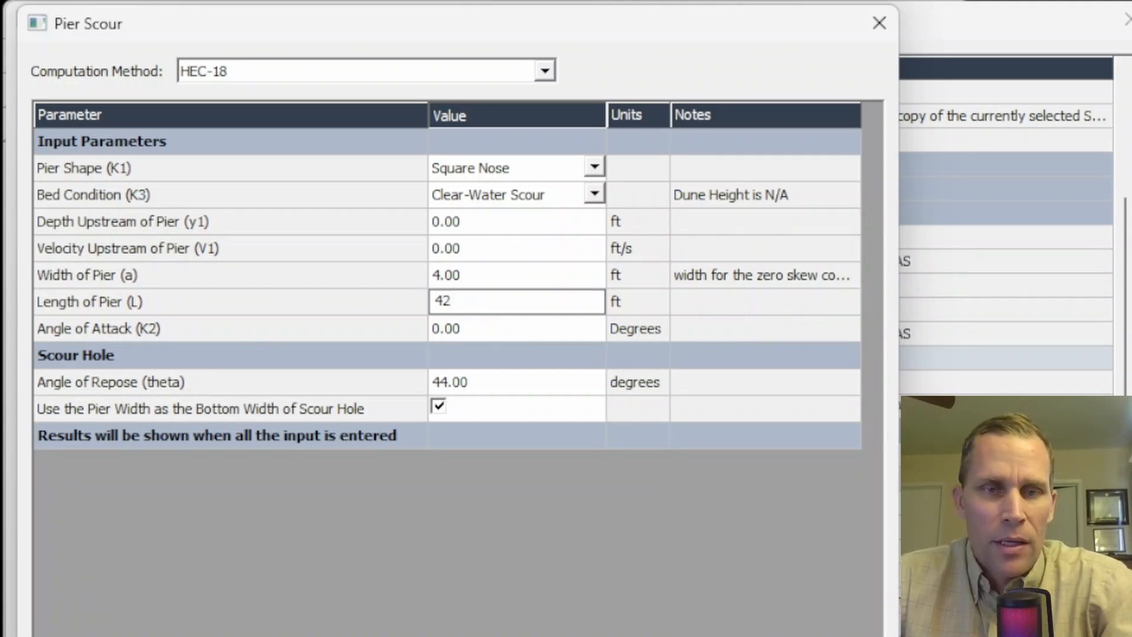
pyautogui.press('BackSpace')
pyautogui.press('BackSpace')
pyautogui.write('24')
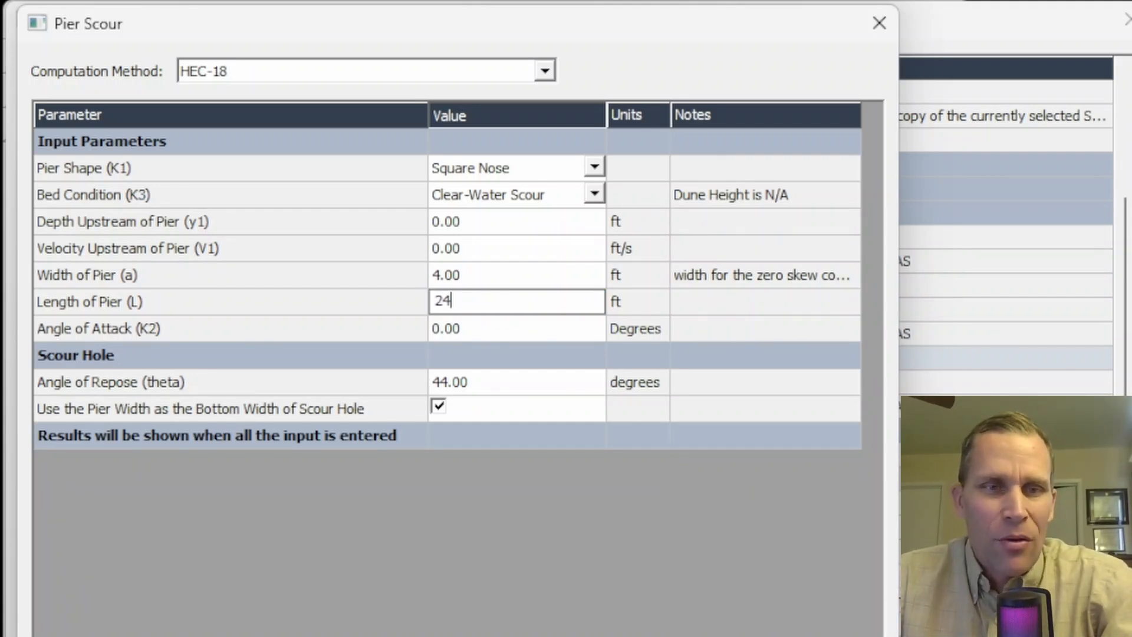
pyautogui.click(594, 194)
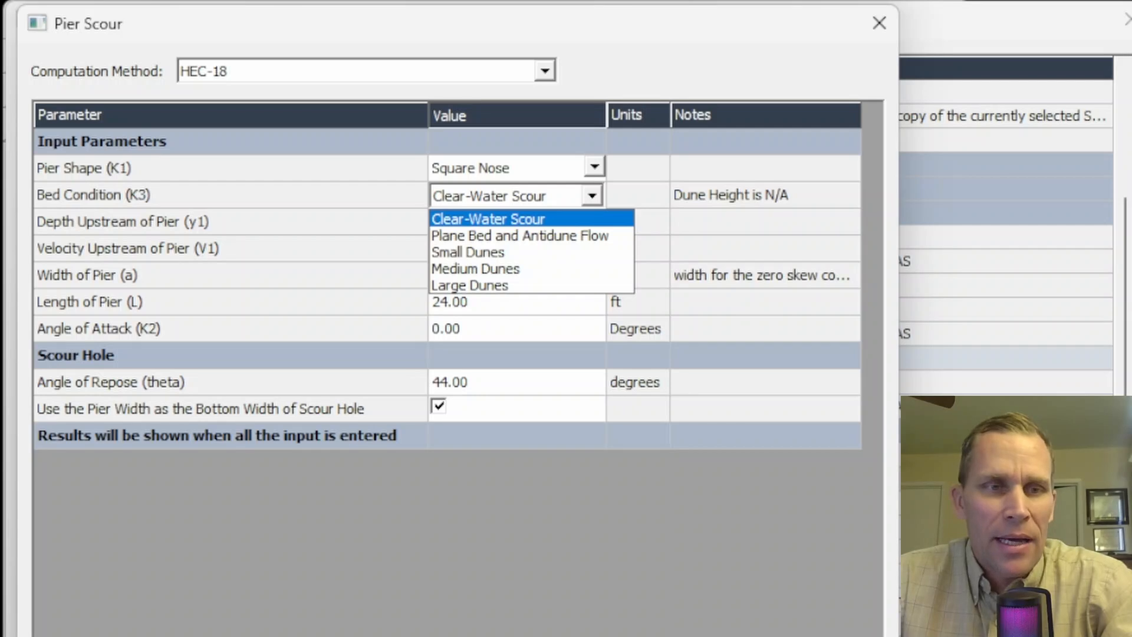
pyautogui.click(395, 328)
pyautogui.click(484, 329)
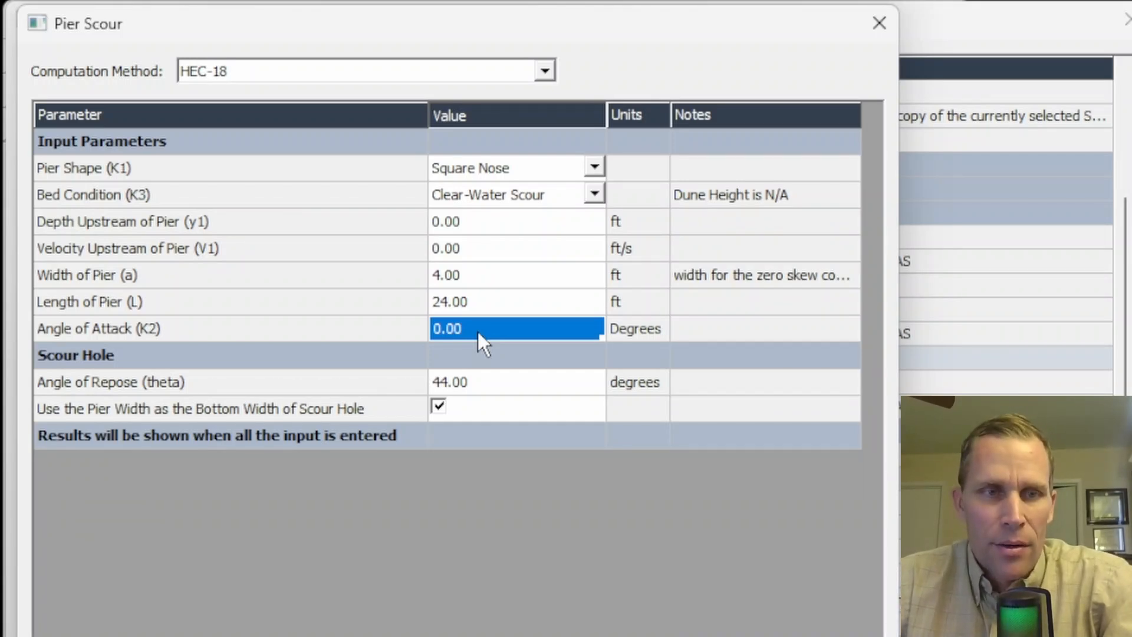
# - Switch to HEC-RAS, open the profile summary table and locate the 1000, 3000 and 8000 cfs rows at river station 350
pyautogui.click(487, 221)
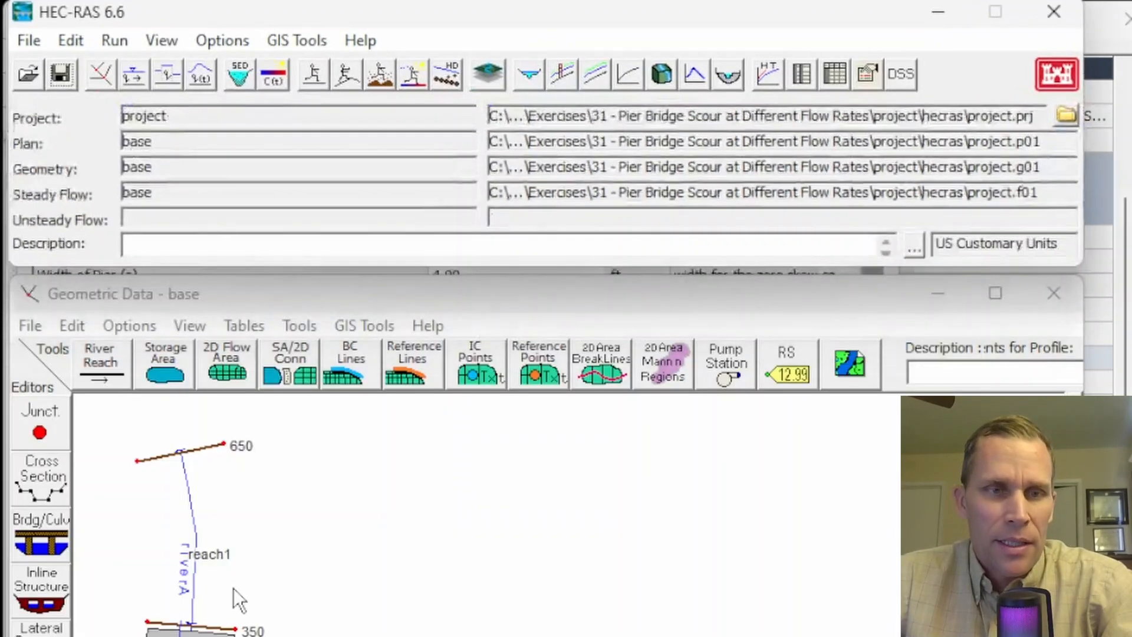
pyautogui.click(162, 41)
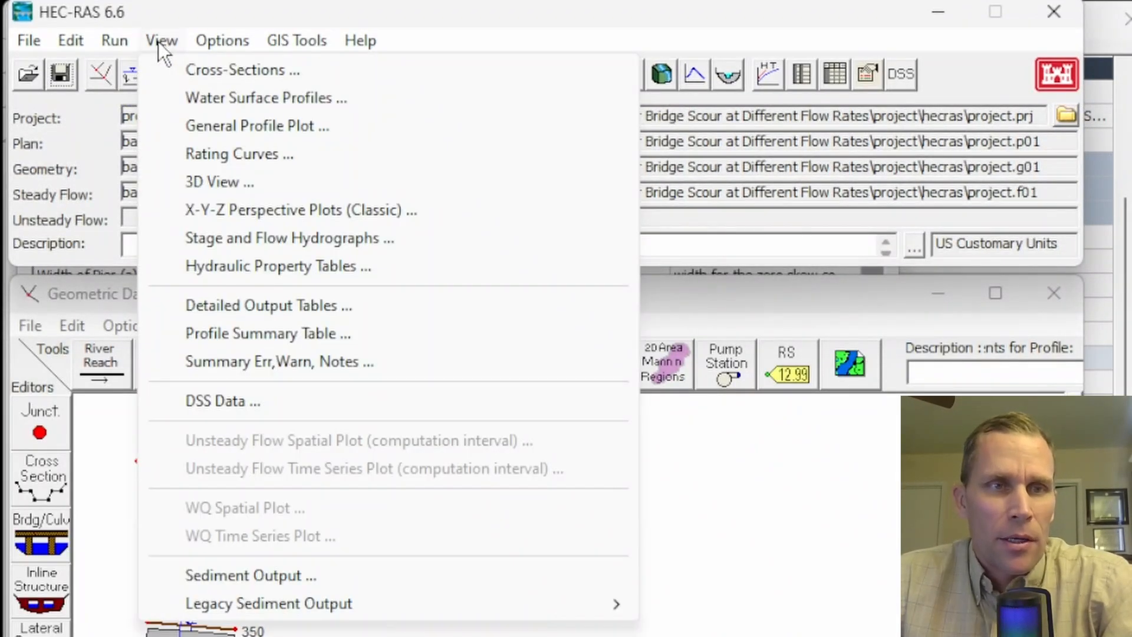
pyautogui.click(228, 335)
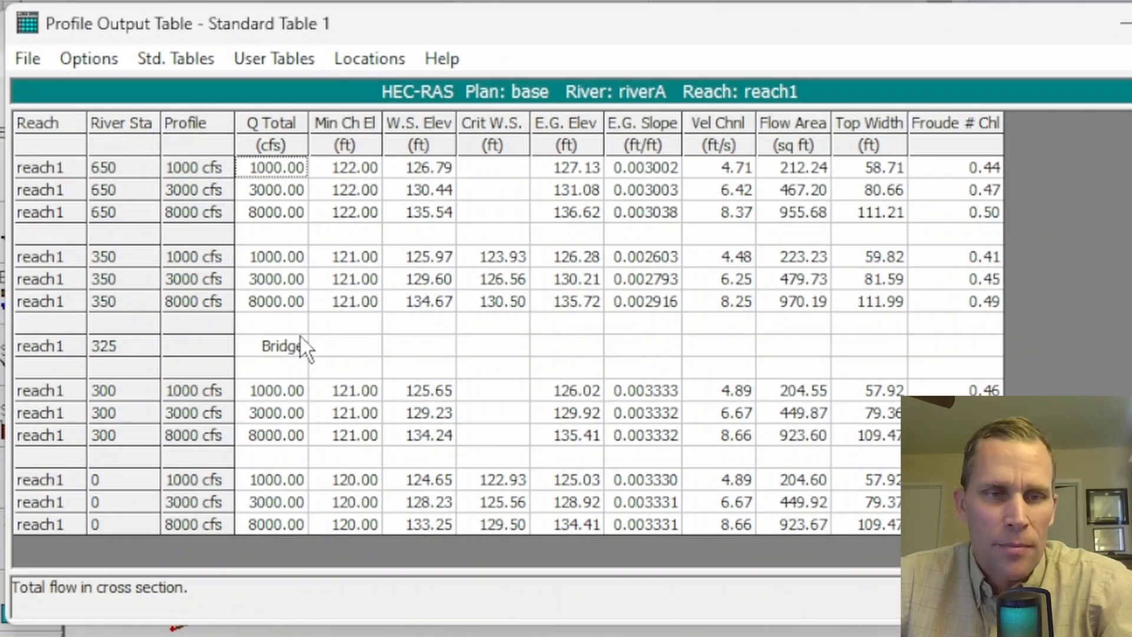
pyautogui.click(332, 558)
pyautogui.click(264, 265)
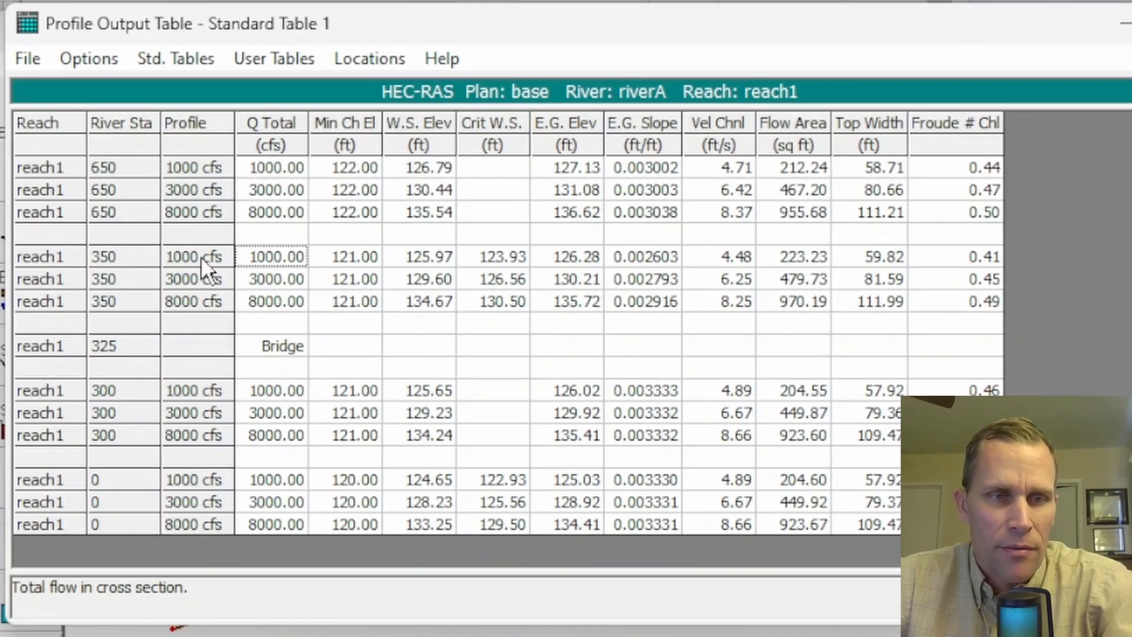
pyautogui.click(140, 256)
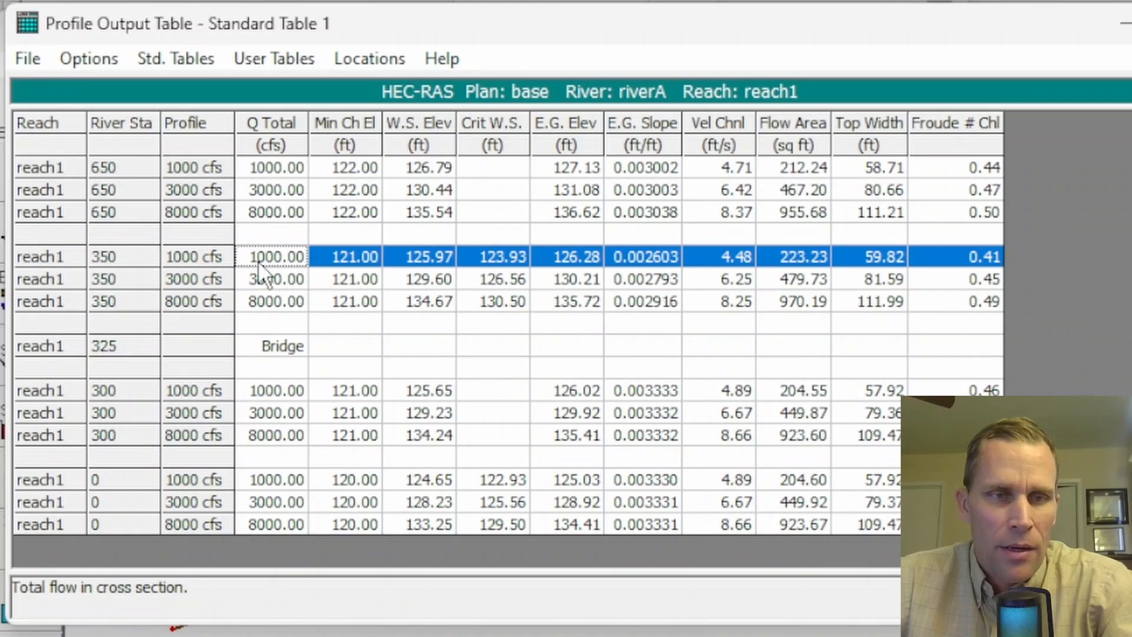
pyautogui.click(279, 275)
pyautogui.click(273, 298)
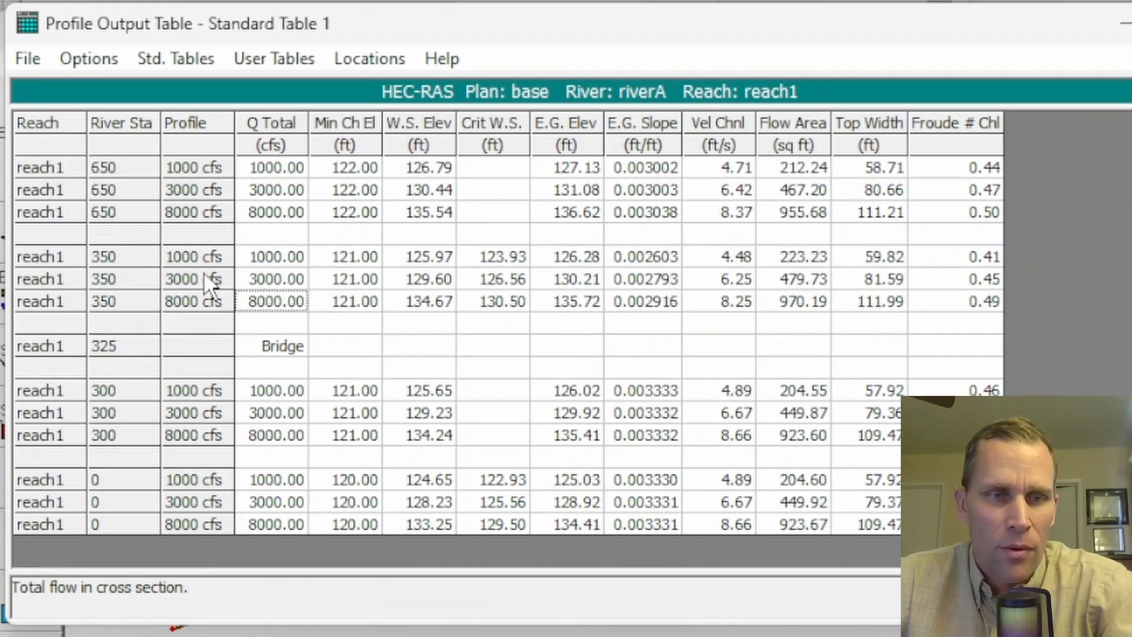
# - Examine the minimum channel elevations, water surface elevations and channel velocities of the three flow profiles at river station 350
pyautogui.moveTo(200, 266); pyautogui.dragTo(209, 309)
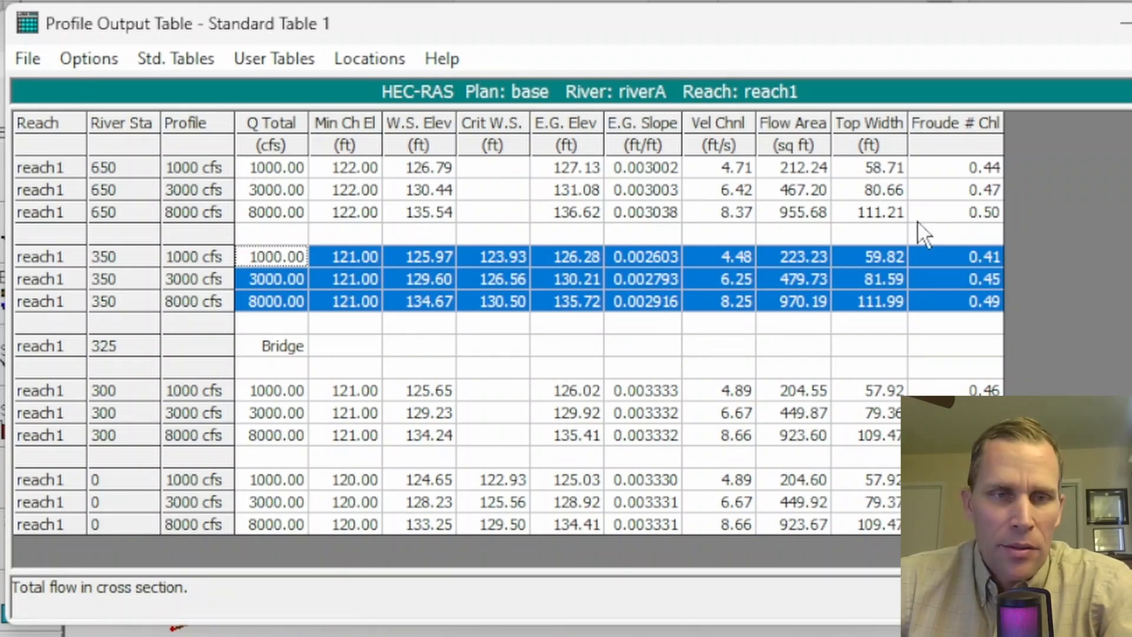
pyautogui.click(370, 250)
pyautogui.moveTo(414, 253); pyautogui.dragTo(423, 301)
pyautogui.moveTo(344, 255); pyautogui.dragTo(334, 302)
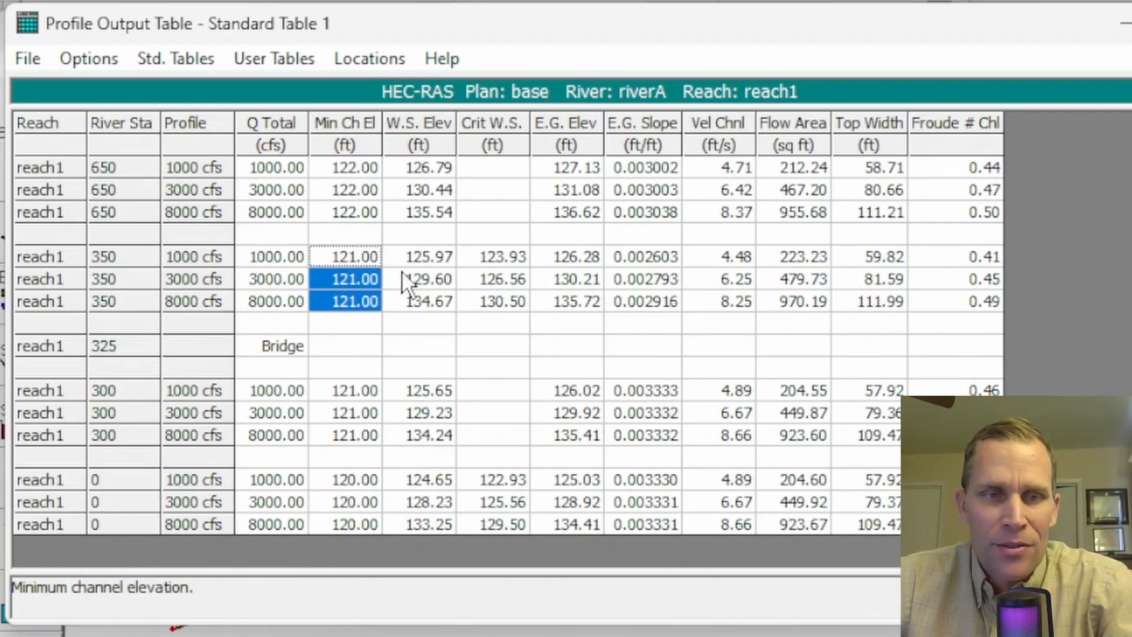
pyautogui.moveTo(412, 256); pyautogui.dragTo(421, 301)
pyautogui.moveTo(346, 258); pyautogui.dragTo(342, 301)
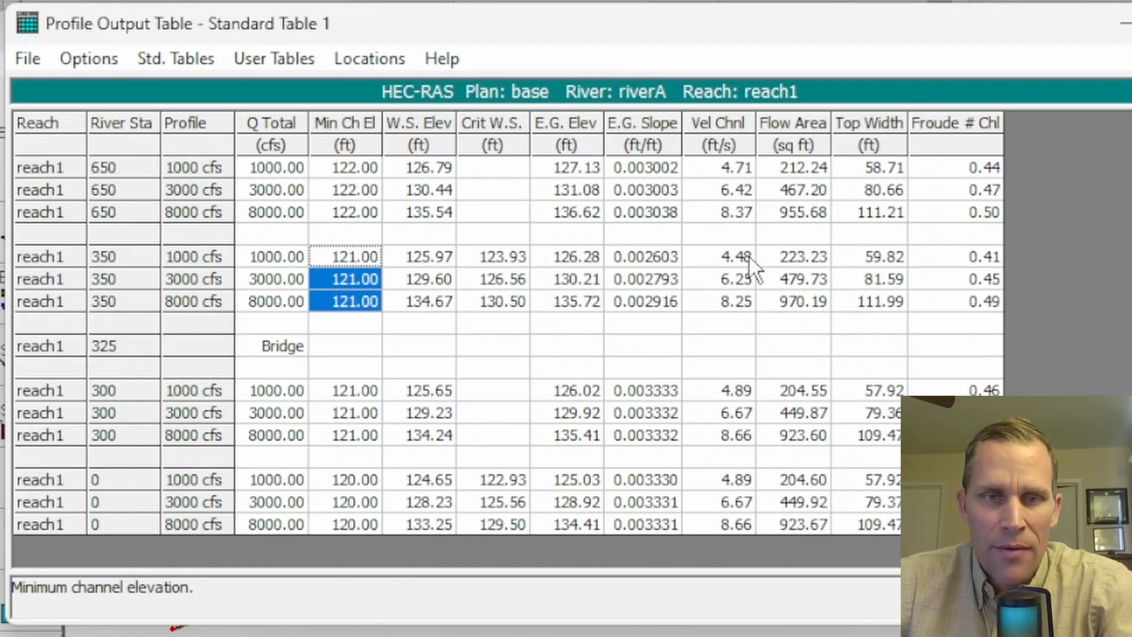
pyautogui.moveTo(735, 257); pyautogui.dragTo(713, 296)
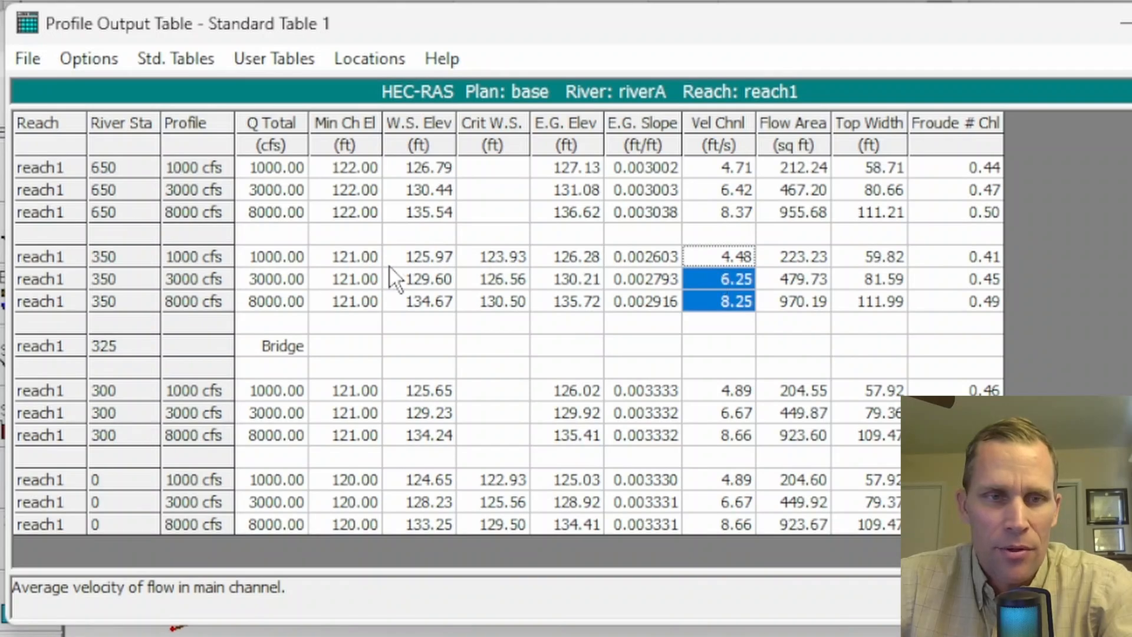
pyautogui.moveTo(343, 256); pyautogui.dragTo(410, 304)
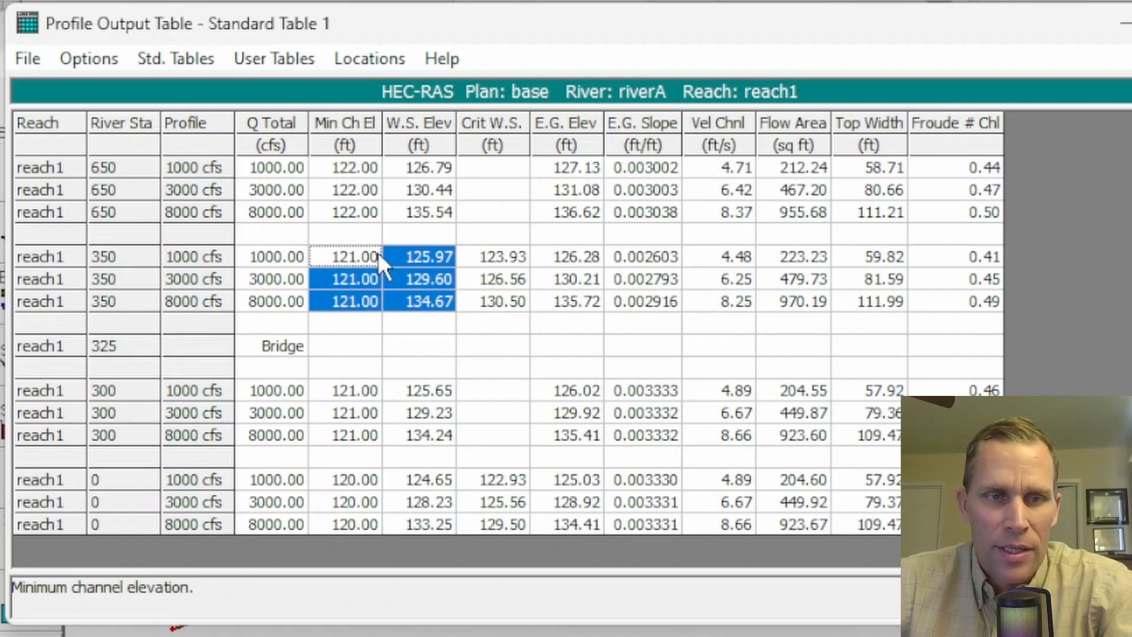
# - Redefine the profile output table, filtering the available variables for "depth" and replacing the Crit W.S. column with Max Chl Dpth
pyautogui.click(104, 64)
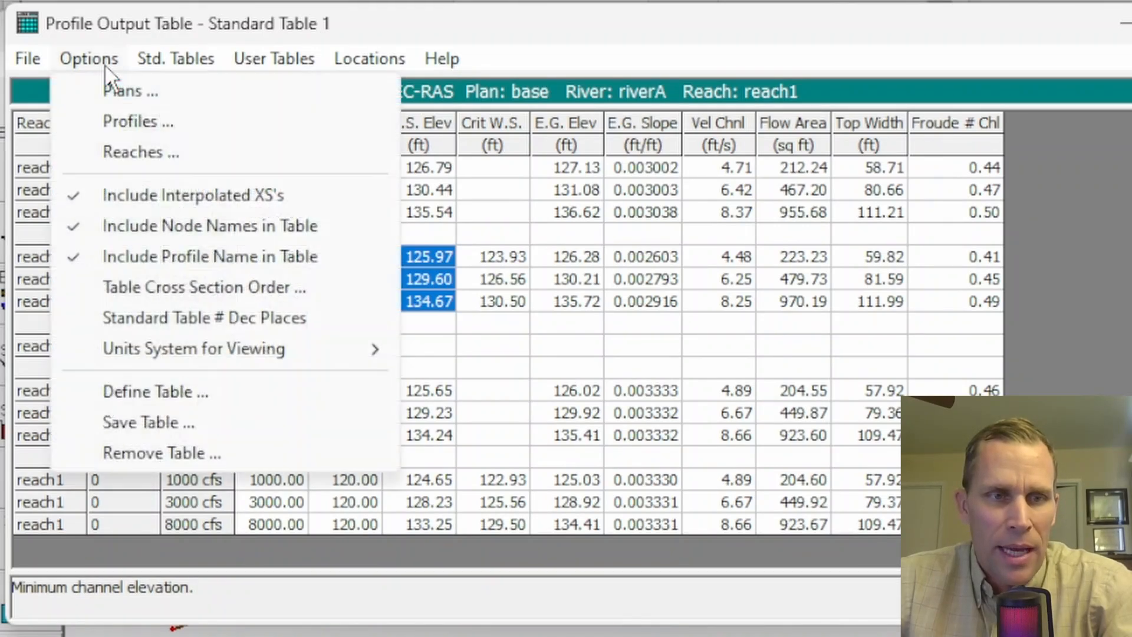
pyautogui.click(158, 395)
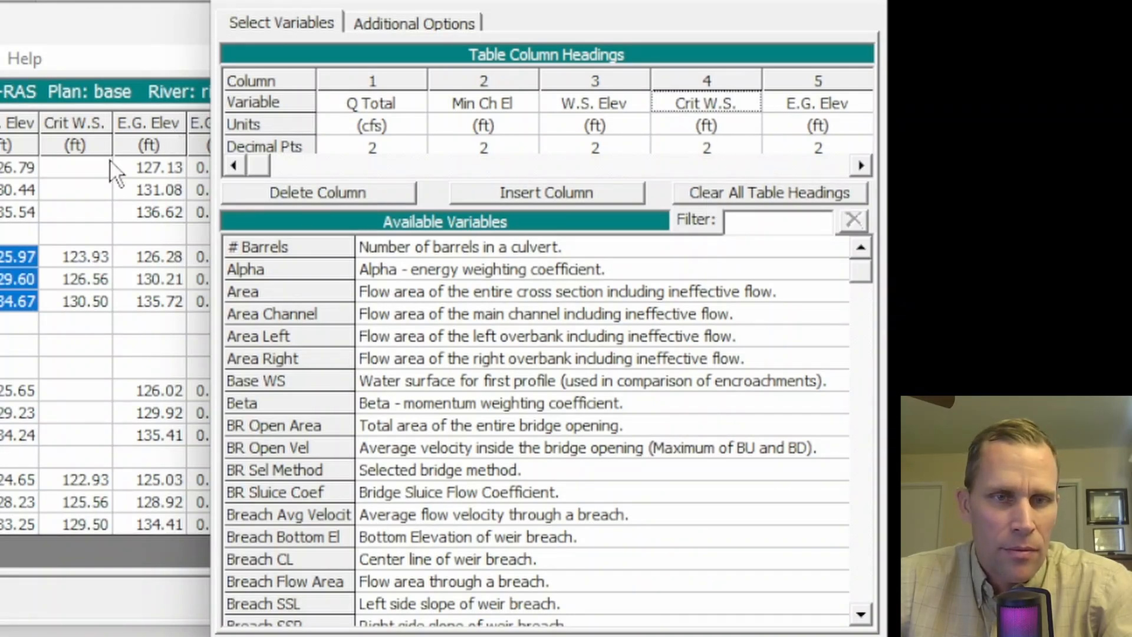
pyautogui.click(773, 223)
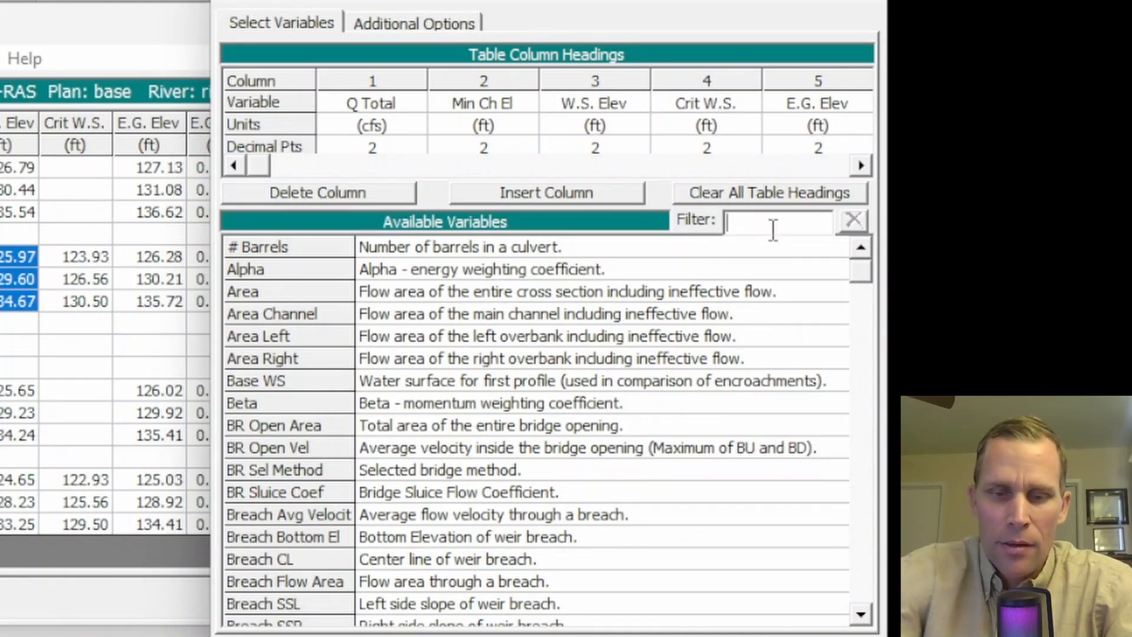
pyautogui.write('depth')
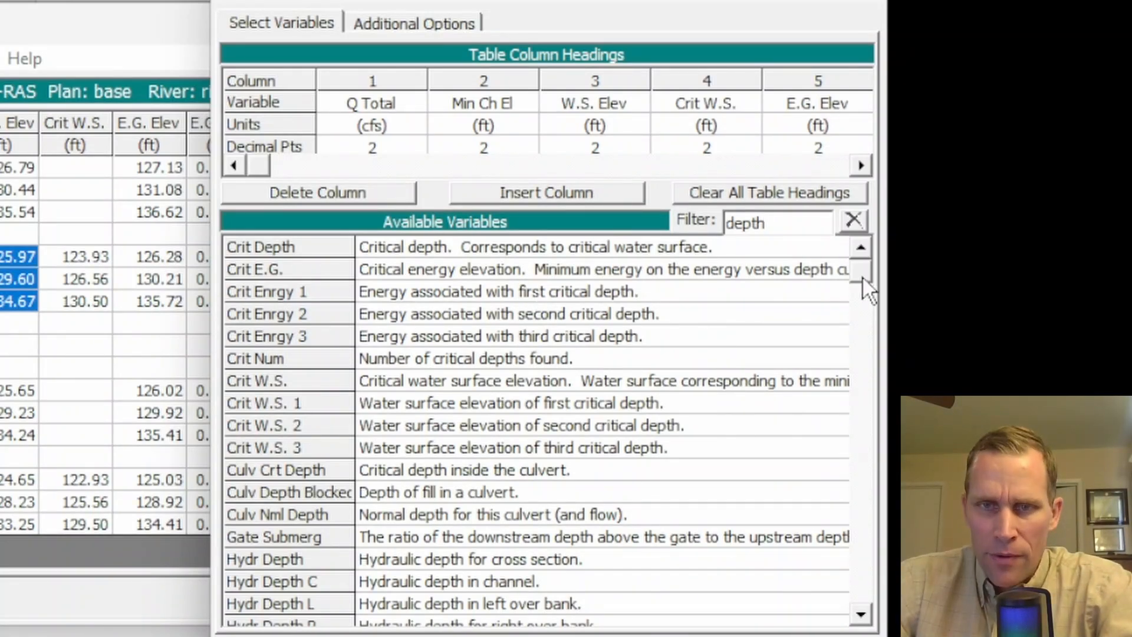
pyautogui.moveTo(862, 274); pyautogui.dragTo(863, 587)
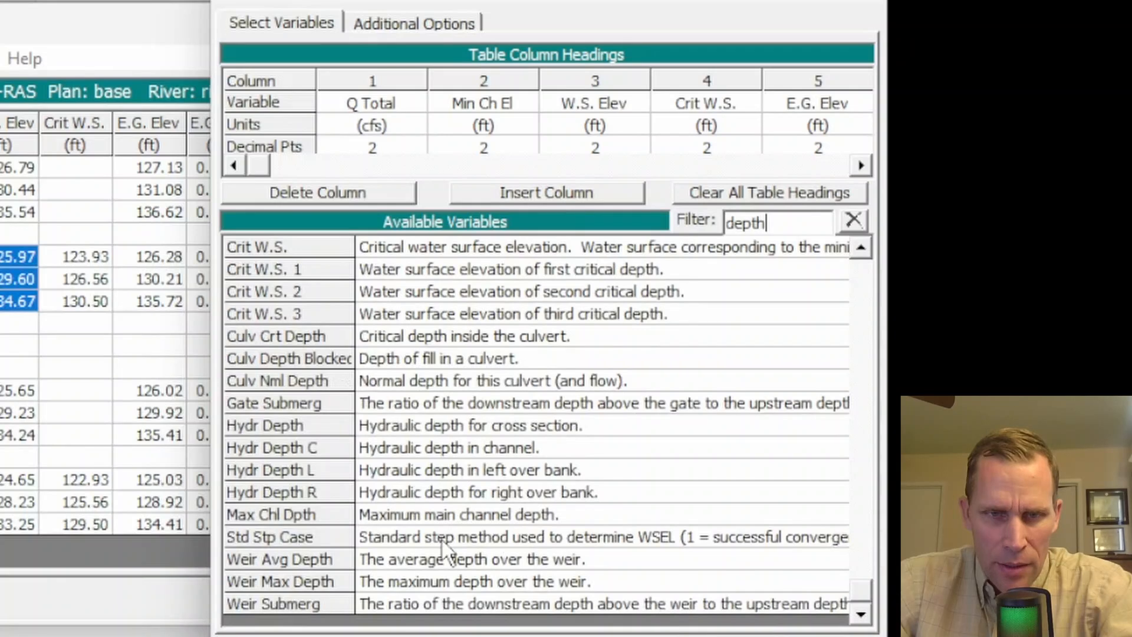
pyautogui.click(410, 520)
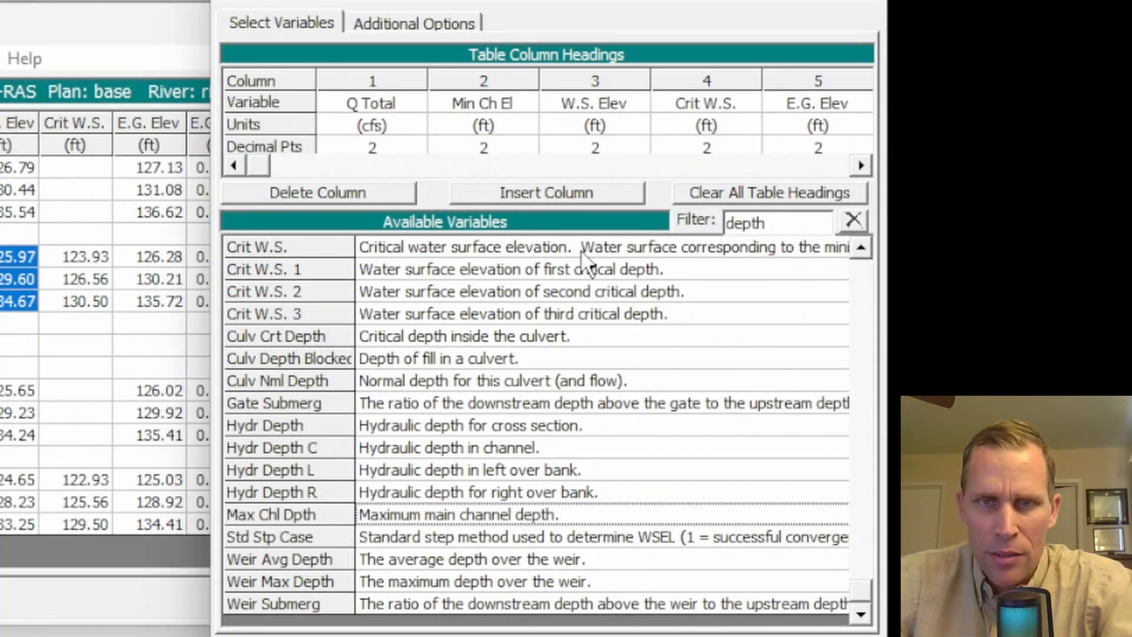
pyautogui.click(708, 105)
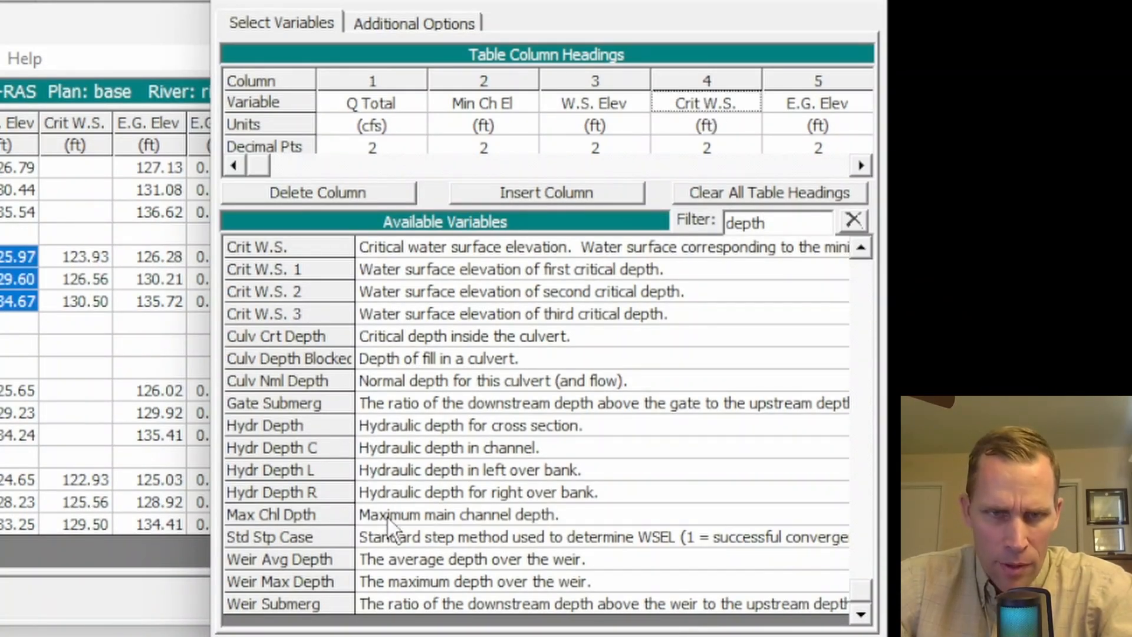
pyautogui.doubleClick(409, 514)
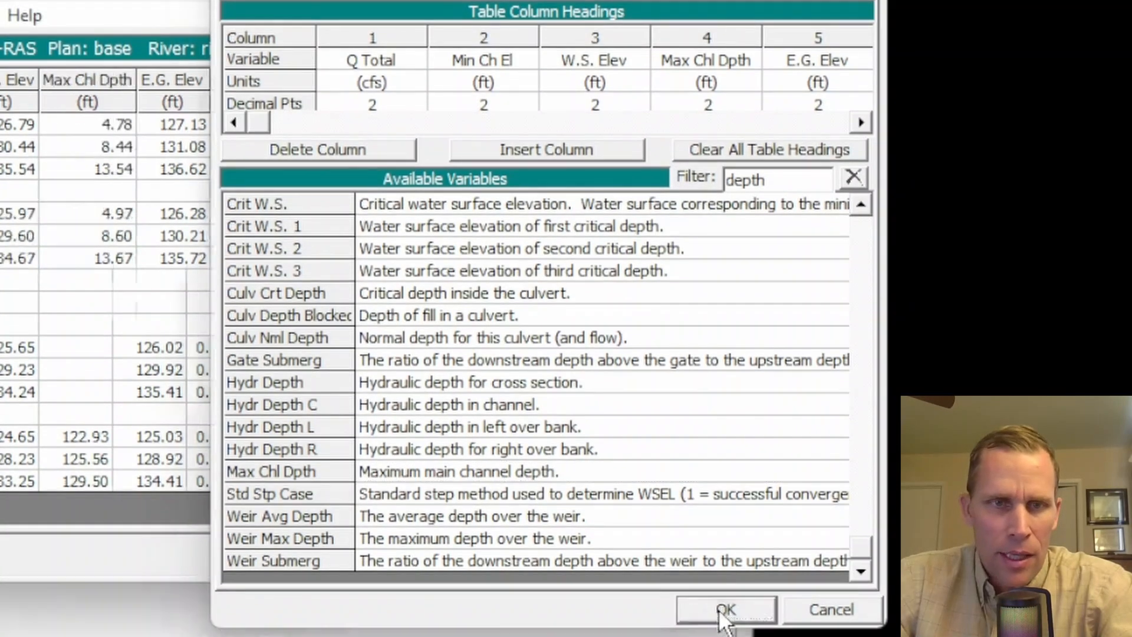
pyautogui.click(724, 617)
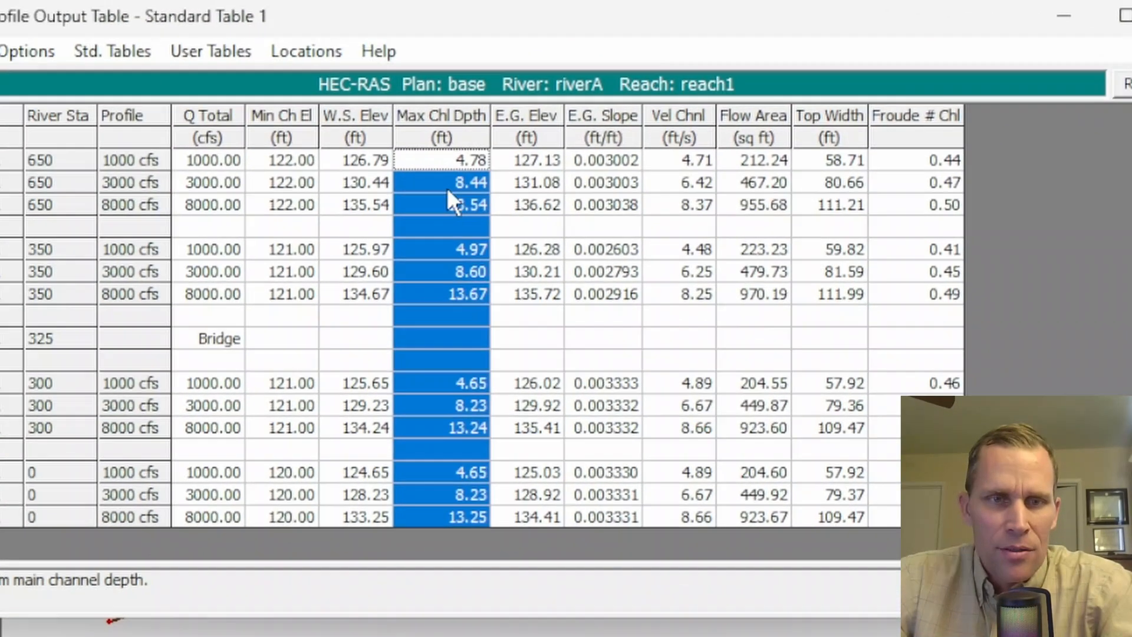
# - Read the maximum channel depths and channel velocities at river station 350 for the three flow profiles
pyautogui.click(457, 248)
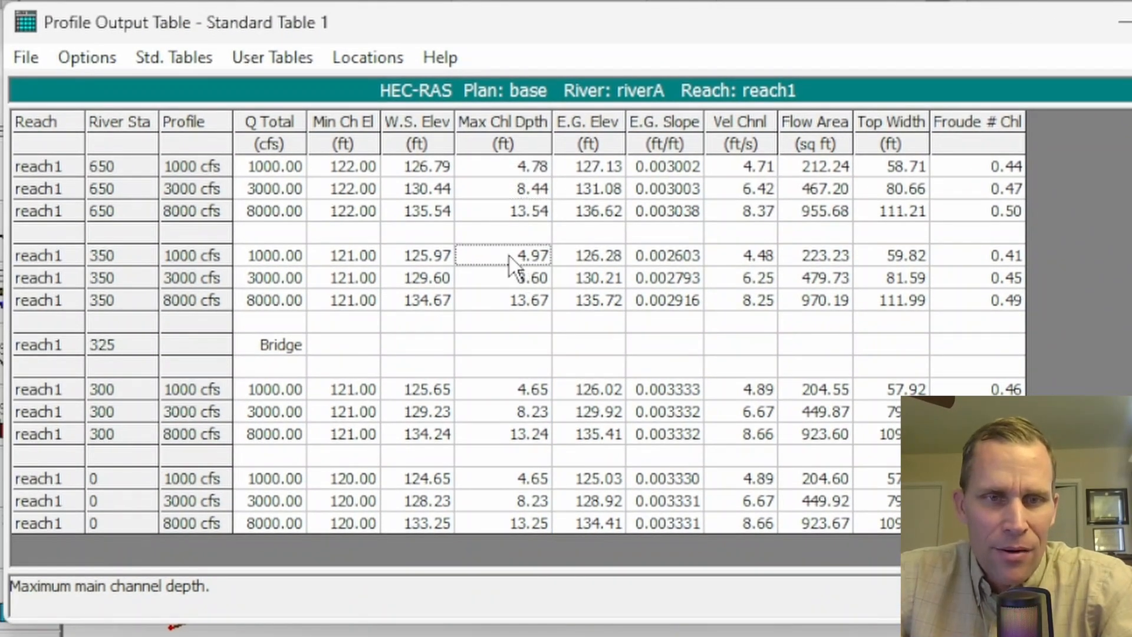
pyautogui.moveTo(447, 249); pyautogui.dragTo(447, 287)
pyautogui.hotkey('ctrl', 'c')
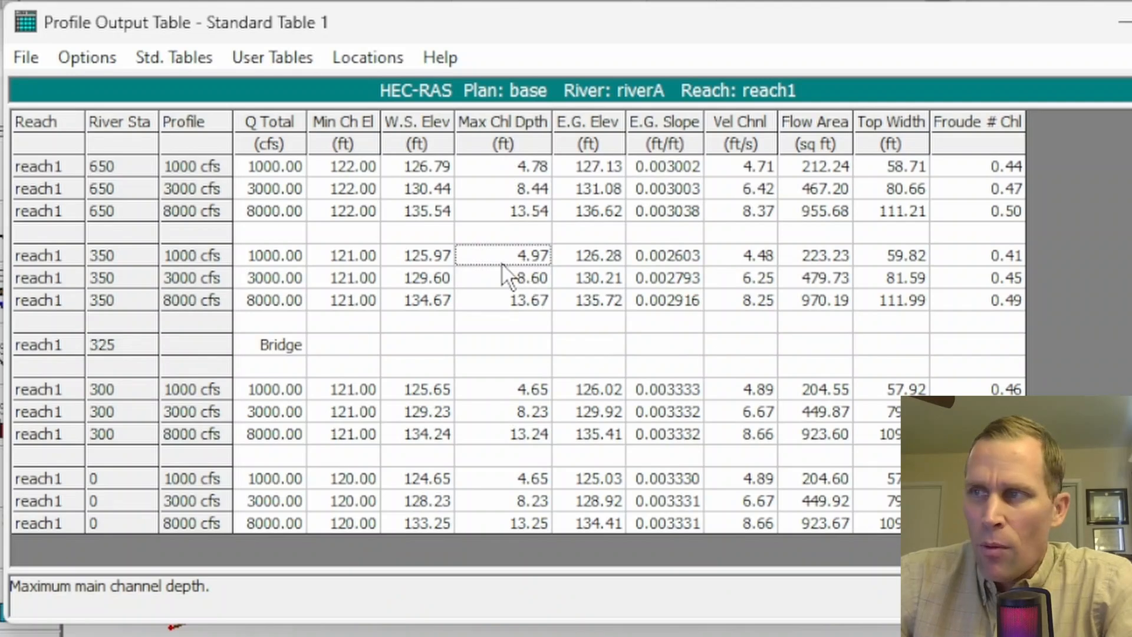
pyautogui.click(503, 306)
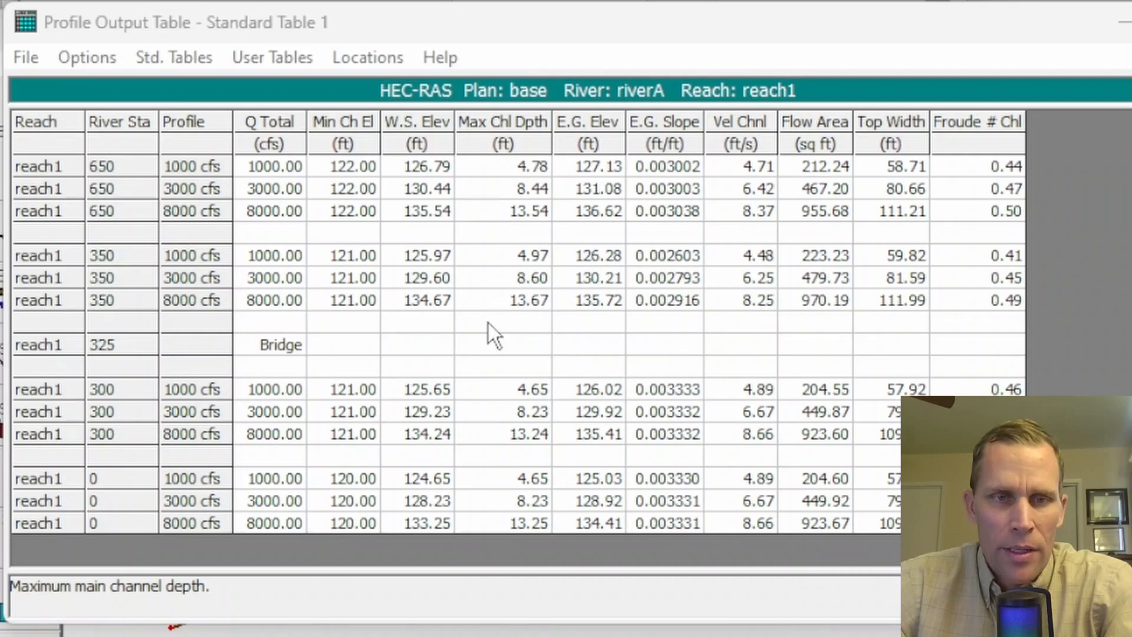
pyautogui.moveTo(517, 258); pyautogui.dragTo(521, 322)
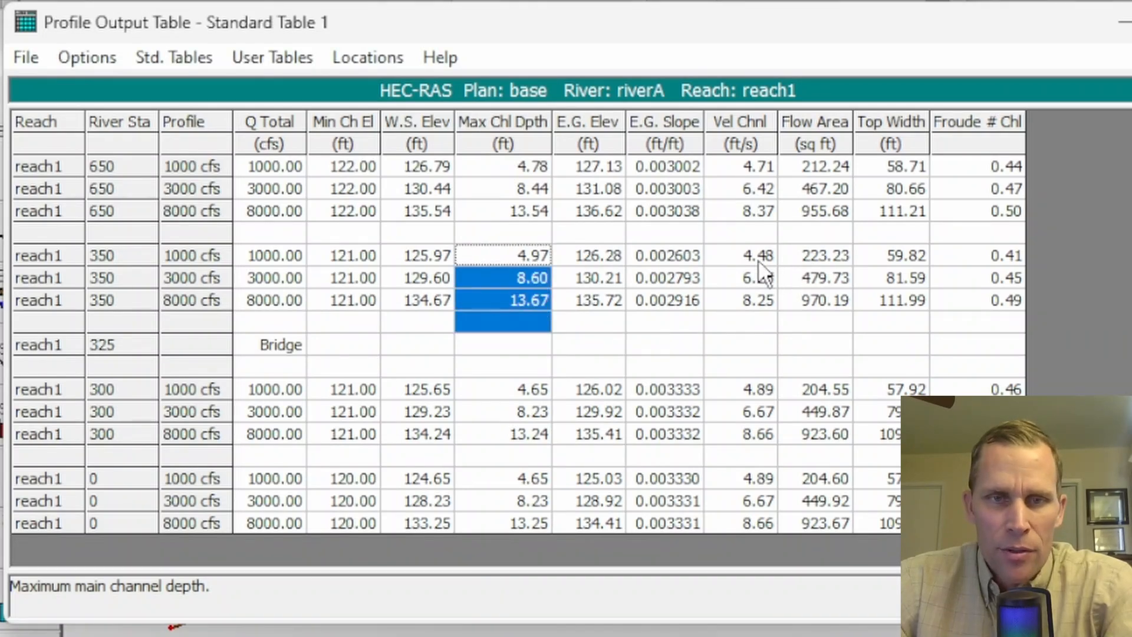
pyautogui.moveTo(741, 256); pyautogui.dragTo(744, 298)
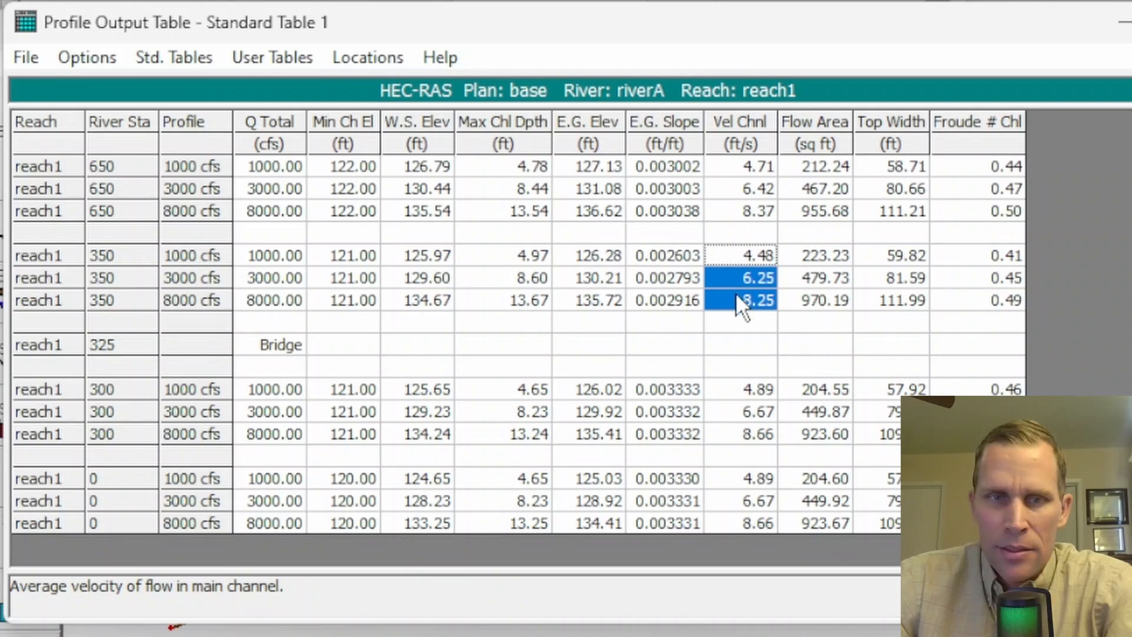
# - Switch back to Hydraulic Toolbox and set the 1,000 cfs pier's upstream depth to 4.97 ft and upstream velocity to 4.48 ft/s
pyautogui.click(738, 295)
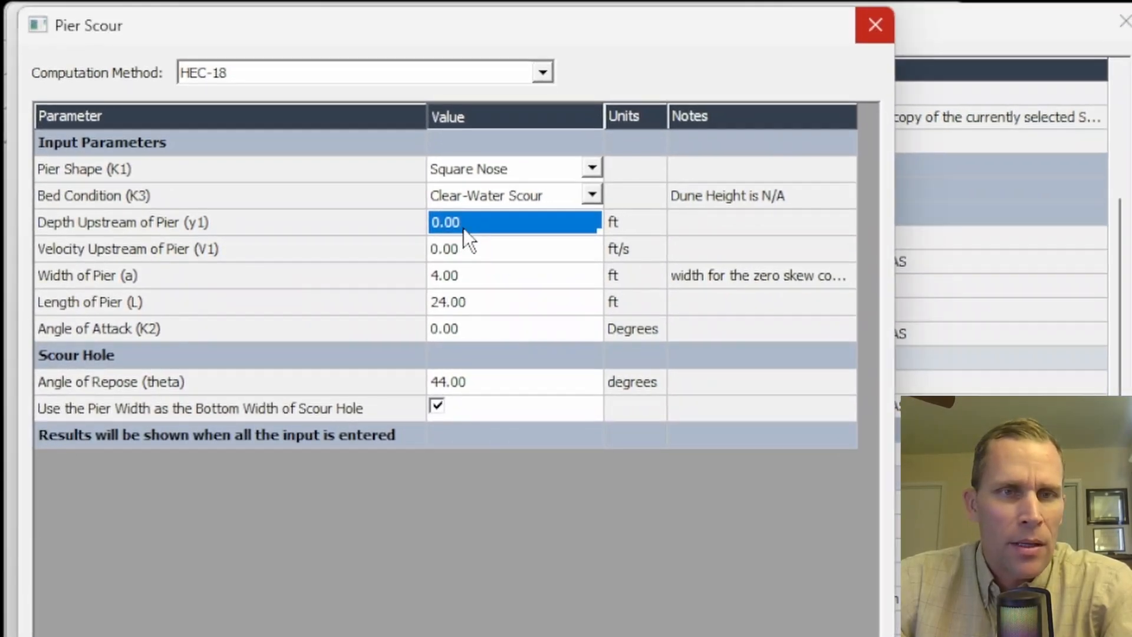
pyautogui.click(463, 228)
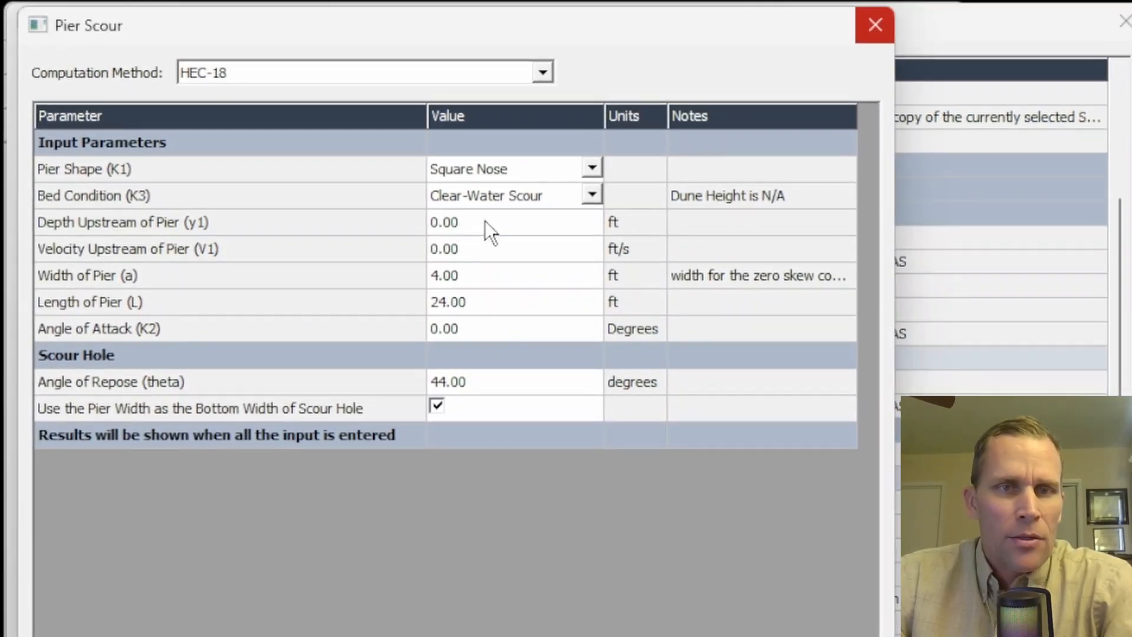
pyautogui.click(417, 214)
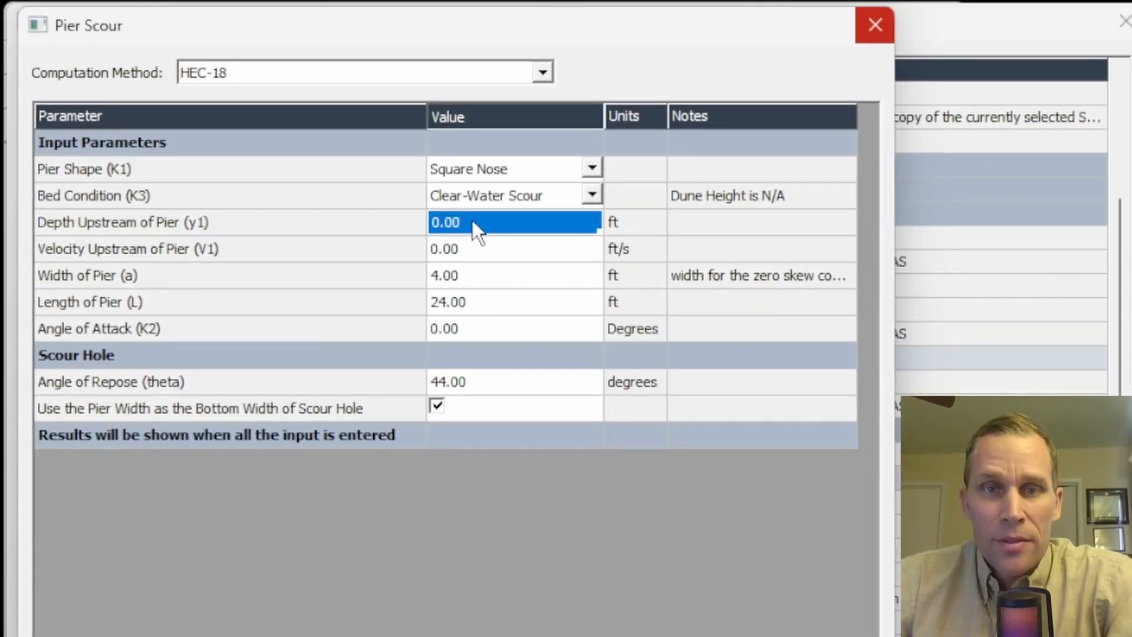
pyautogui.click(471, 247)
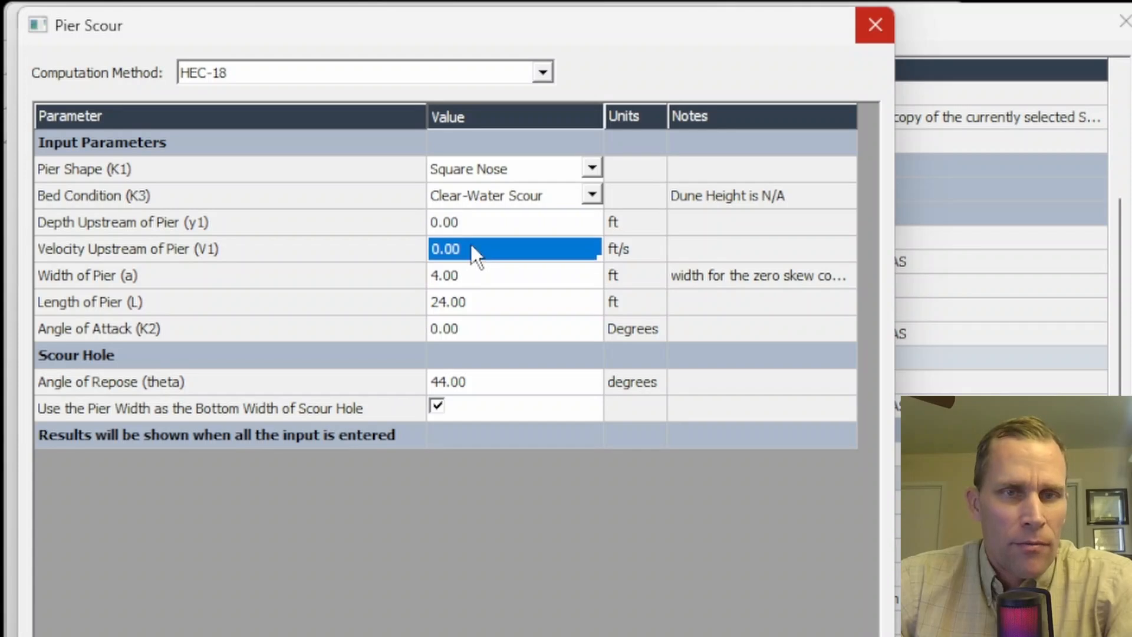
pyautogui.click(473, 222)
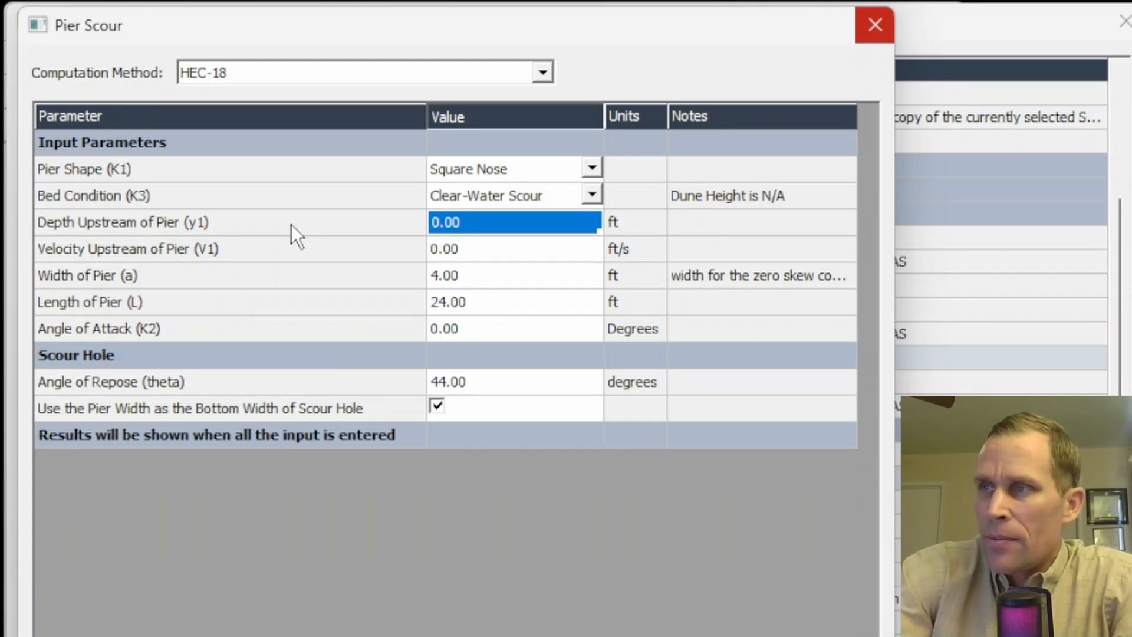
pyautogui.write('4.97')
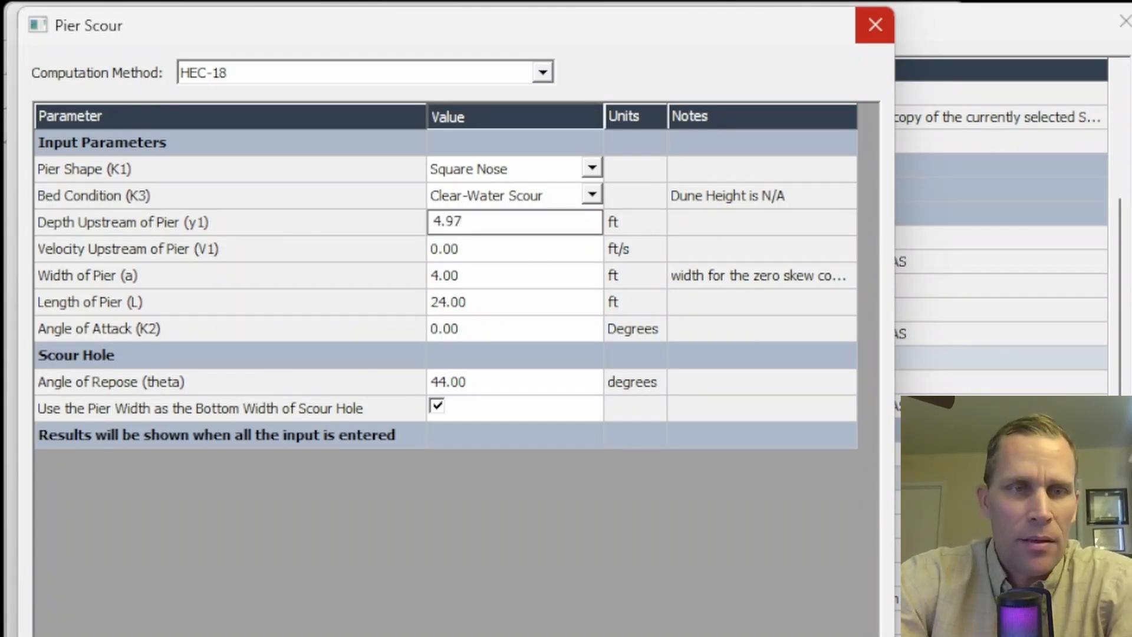
pyautogui.press('Return')
pyautogui.press('Down')
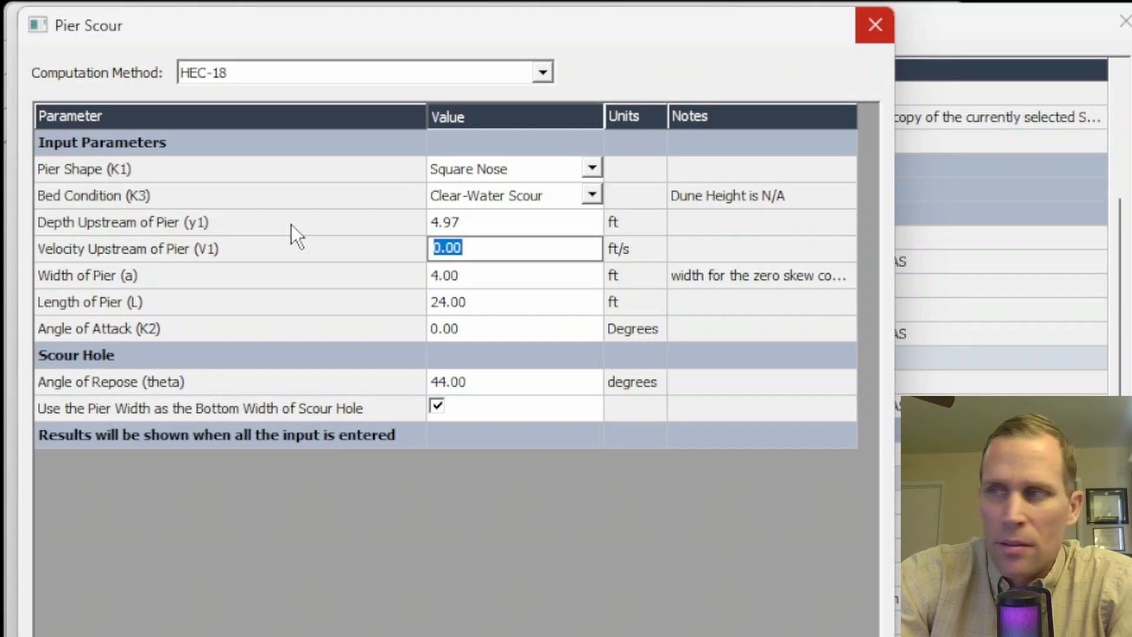
pyautogui.write('4.48')
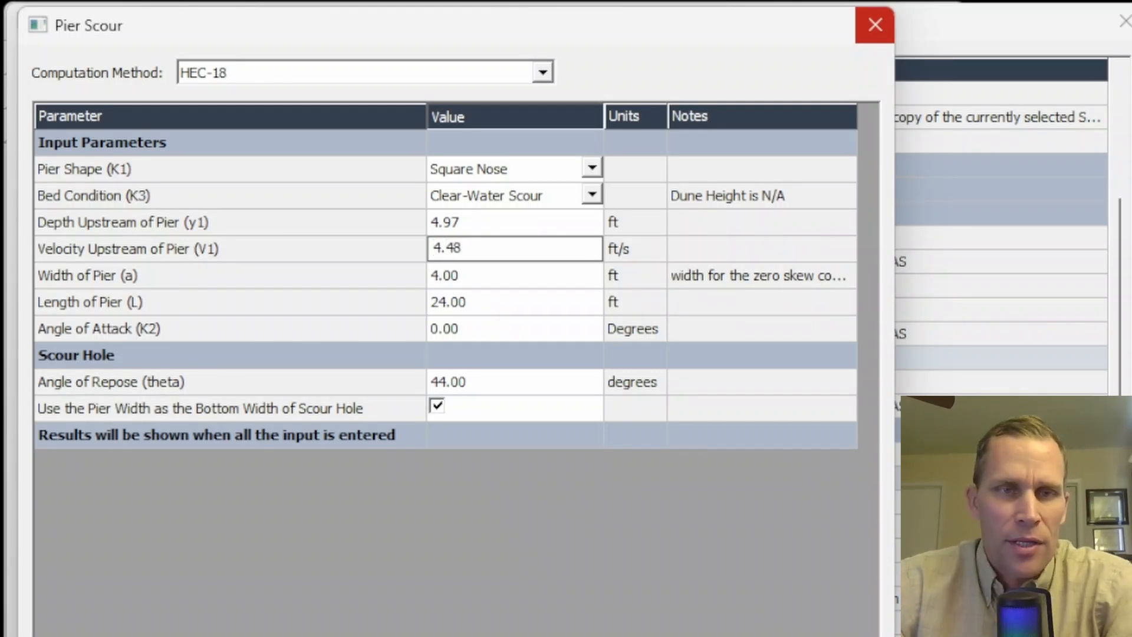
pyautogui.press('Return')
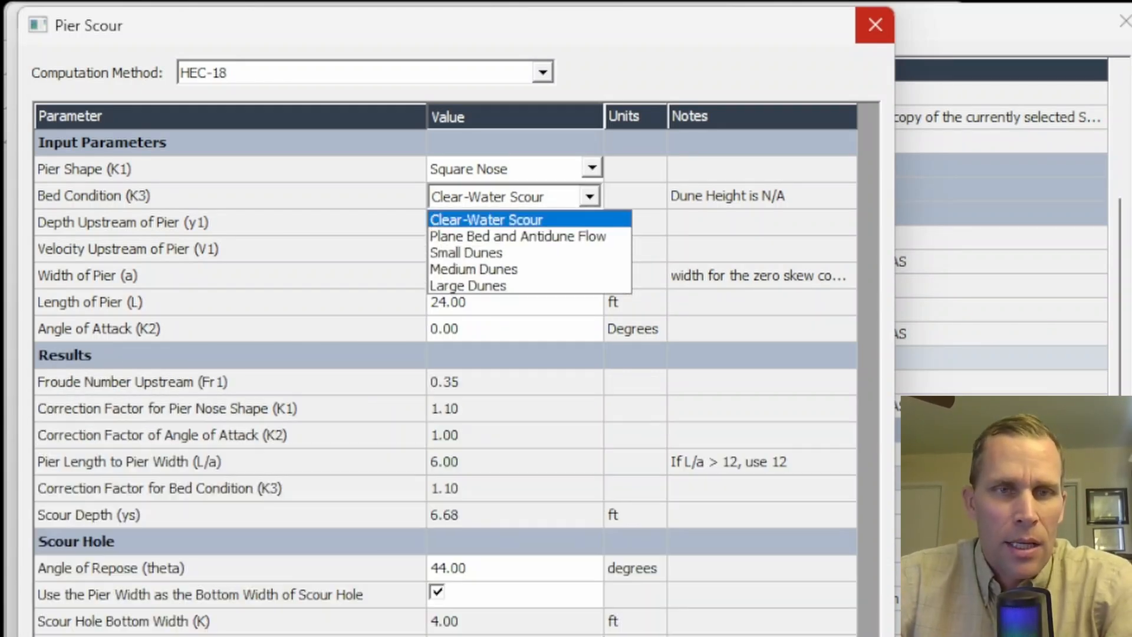
pyautogui.press('Return')
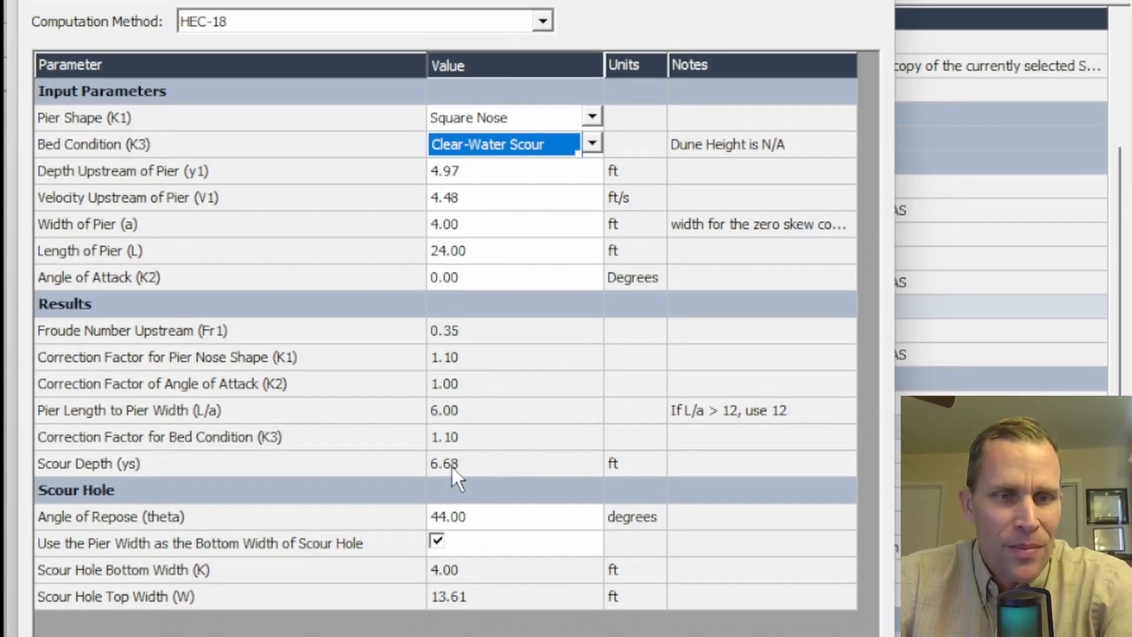
# - Review the computed pier scour results, especially the scour depth, and accept the 1,000 cfs pier scour parameters
pyautogui.moveTo(460, 330); pyautogui.dragTo(507, 597)
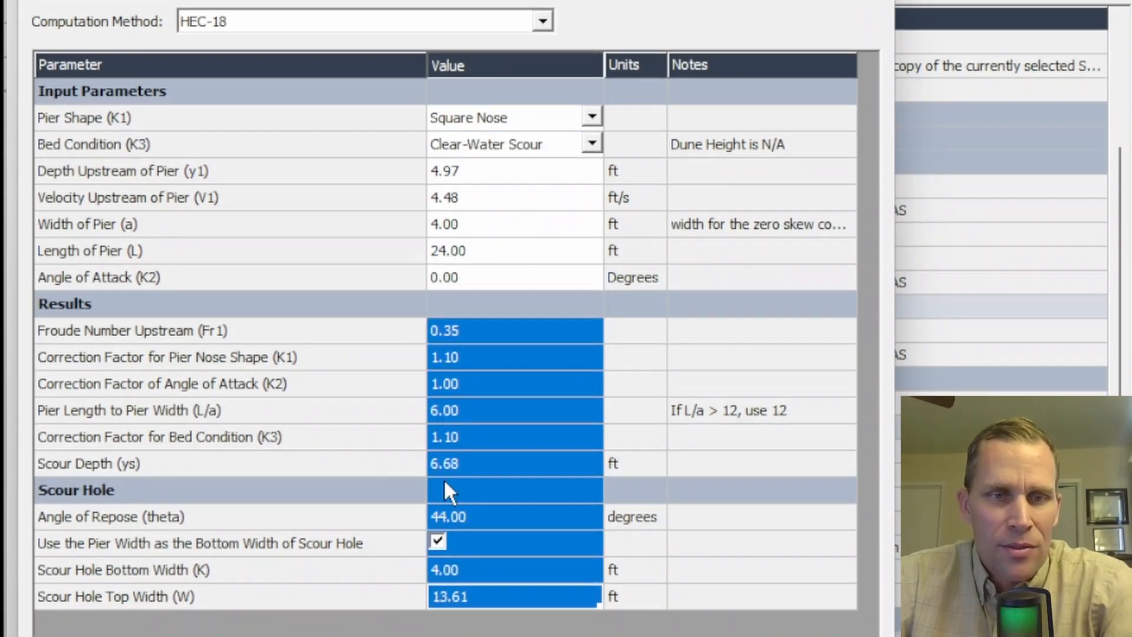
pyautogui.click(155, 466)
pyautogui.click(475, 463)
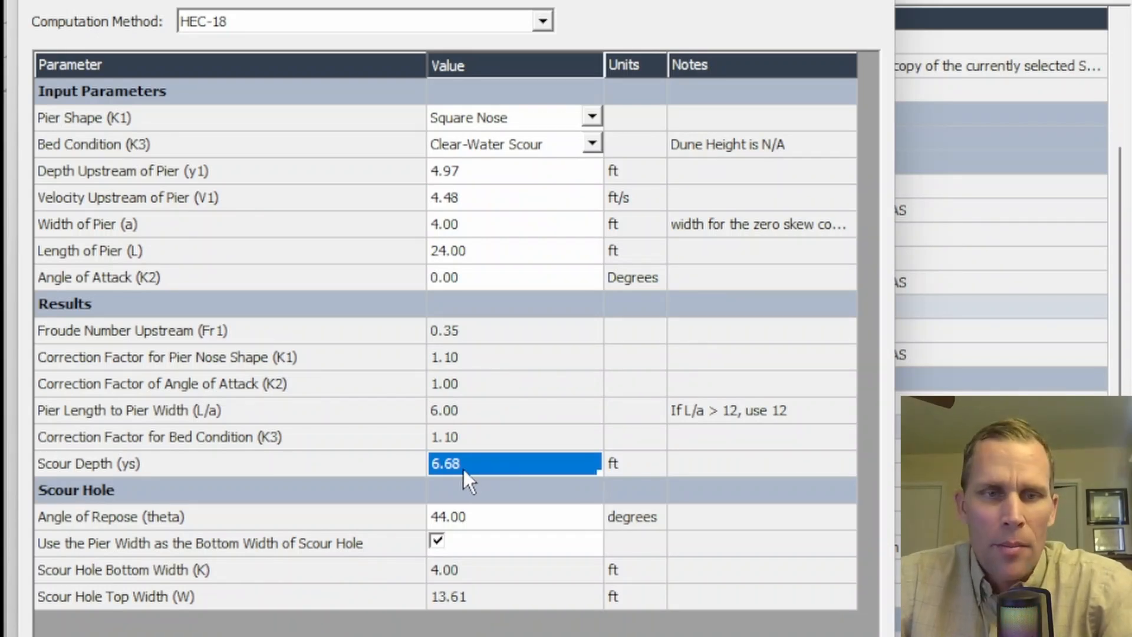
pyautogui.click(491, 438)
pyautogui.click(505, 470)
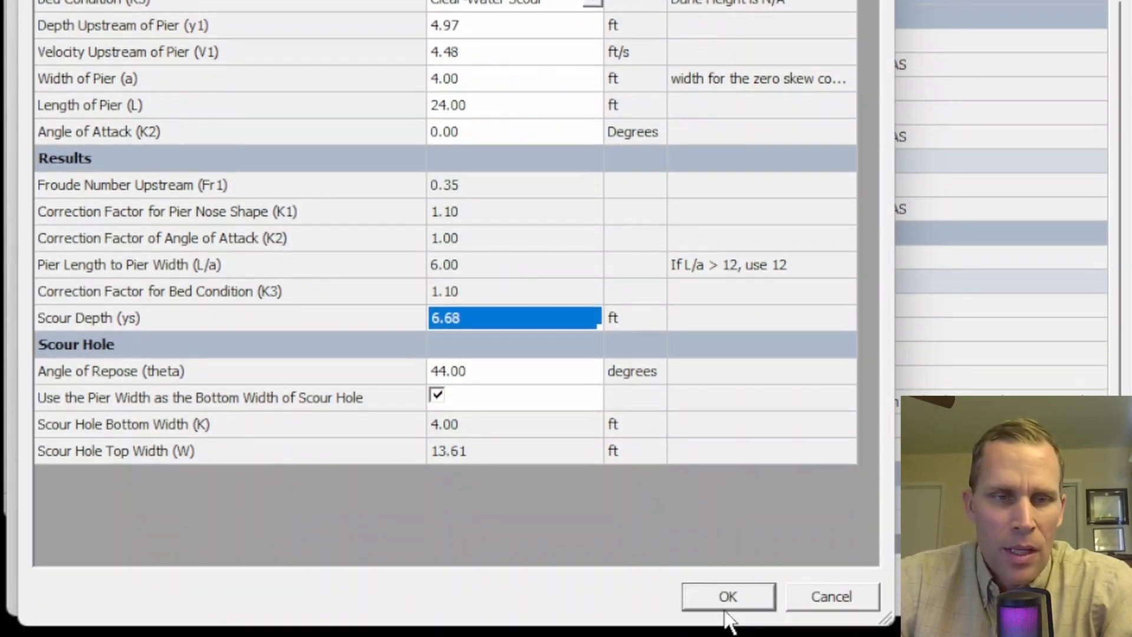
pyautogui.click(731, 593)
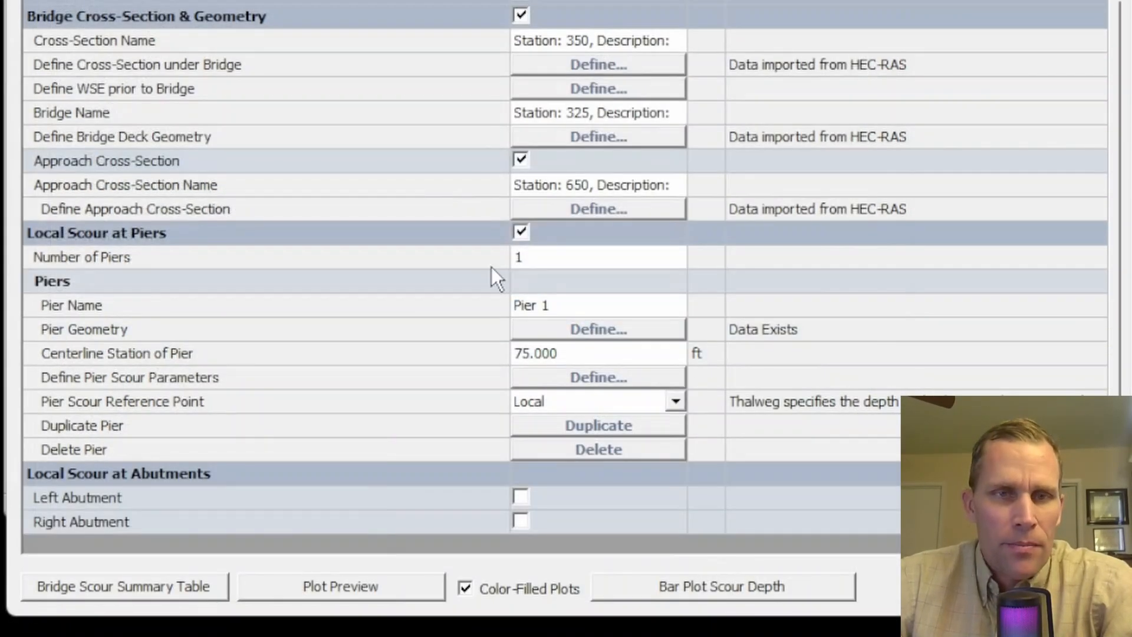
# - Make 3,000 cfs the current scenario and open the scour parameters of Pier 1
pyautogui.scroll(5, 655, 246)
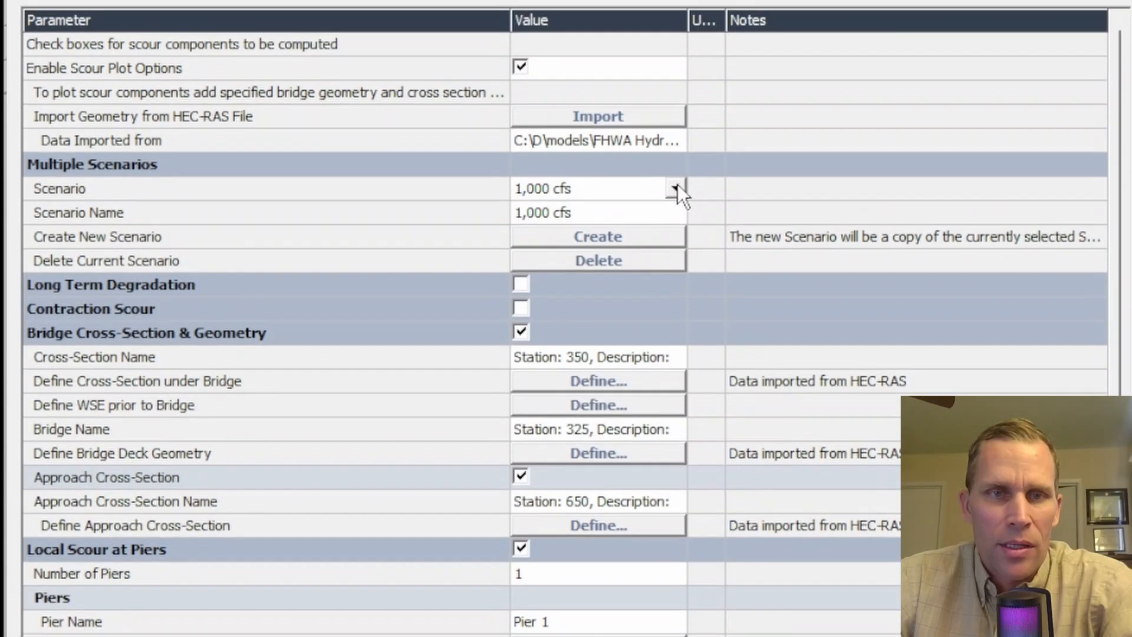
pyautogui.click(676, 188)
pyautogui.click(561, 229)
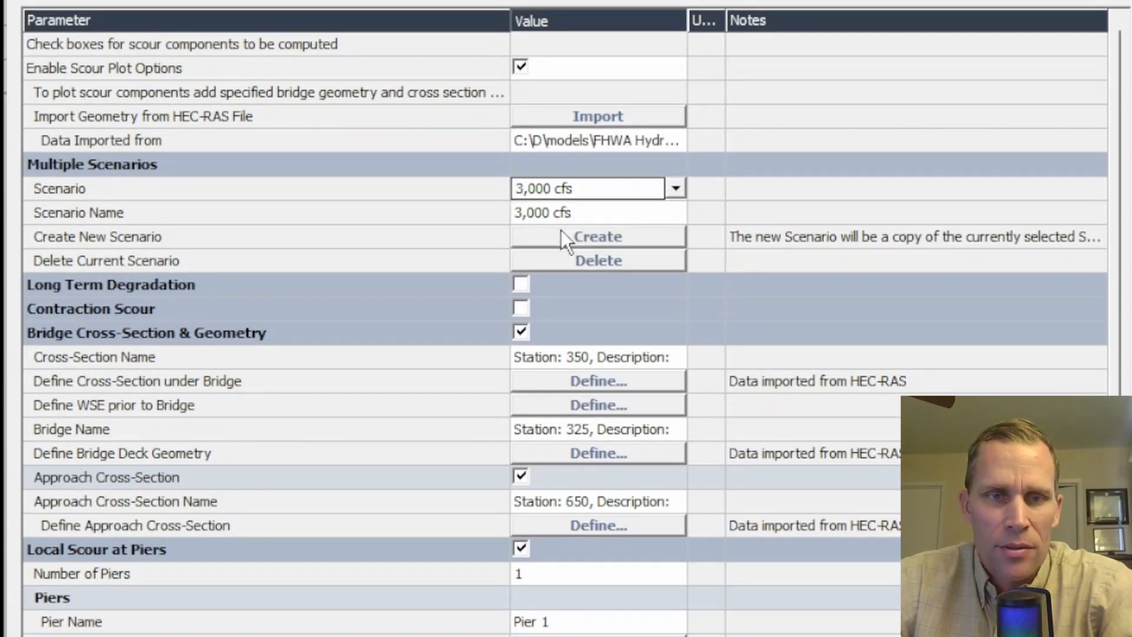
pyautogui.scroll(-2, 746, 430)
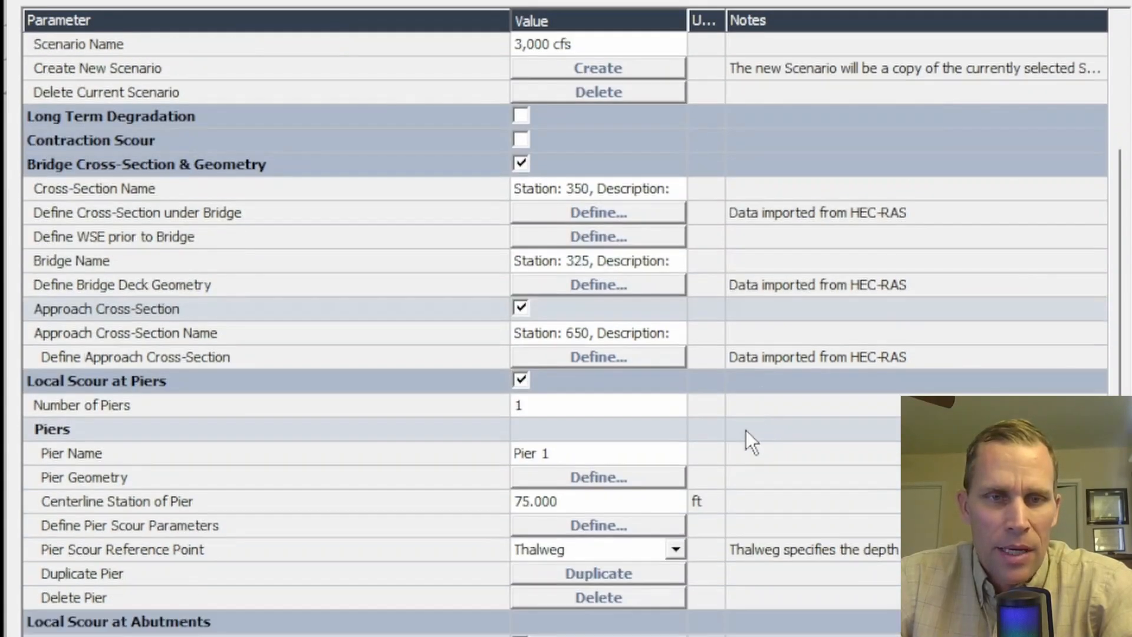
pyautogui.click(509, 519)
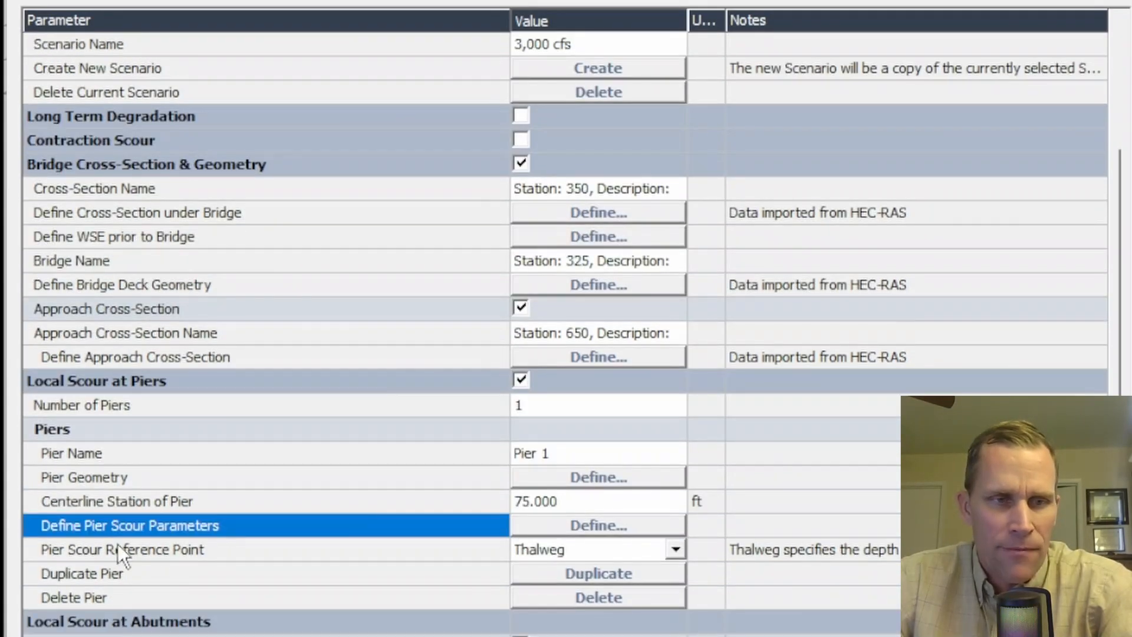
pyautogui.click(578, 526)
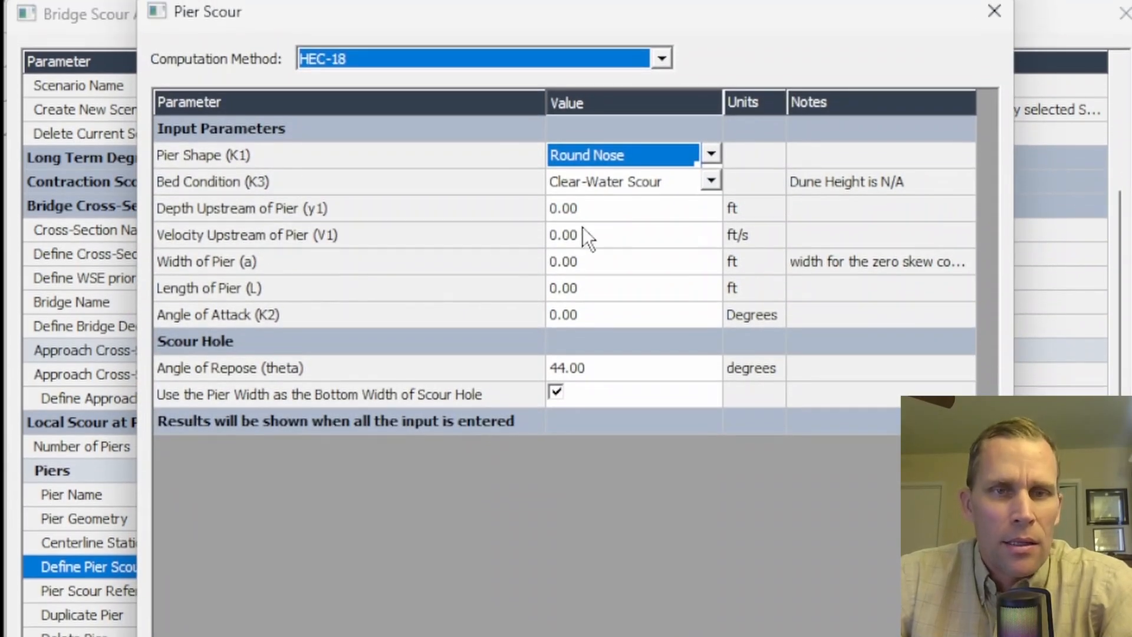
# - Set the depth upstream of the pier to 8.6 ft and the upstream velocity to 6.25 ft/s for 3,000 cfs
pyautogui.click(607, 209)
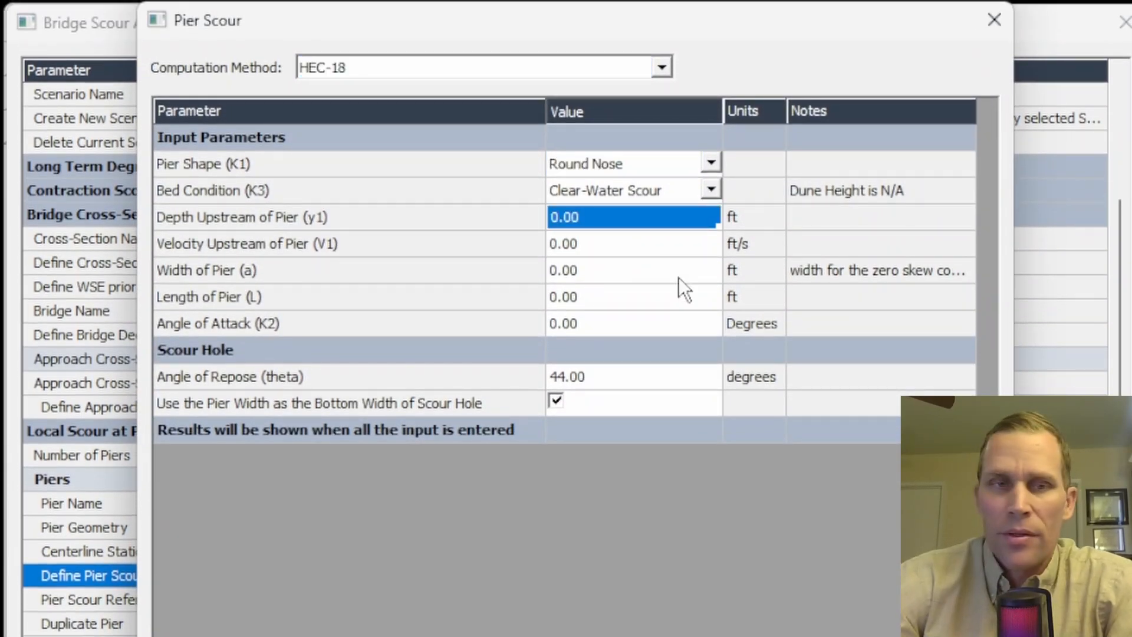
pyautogui.write('8.6')
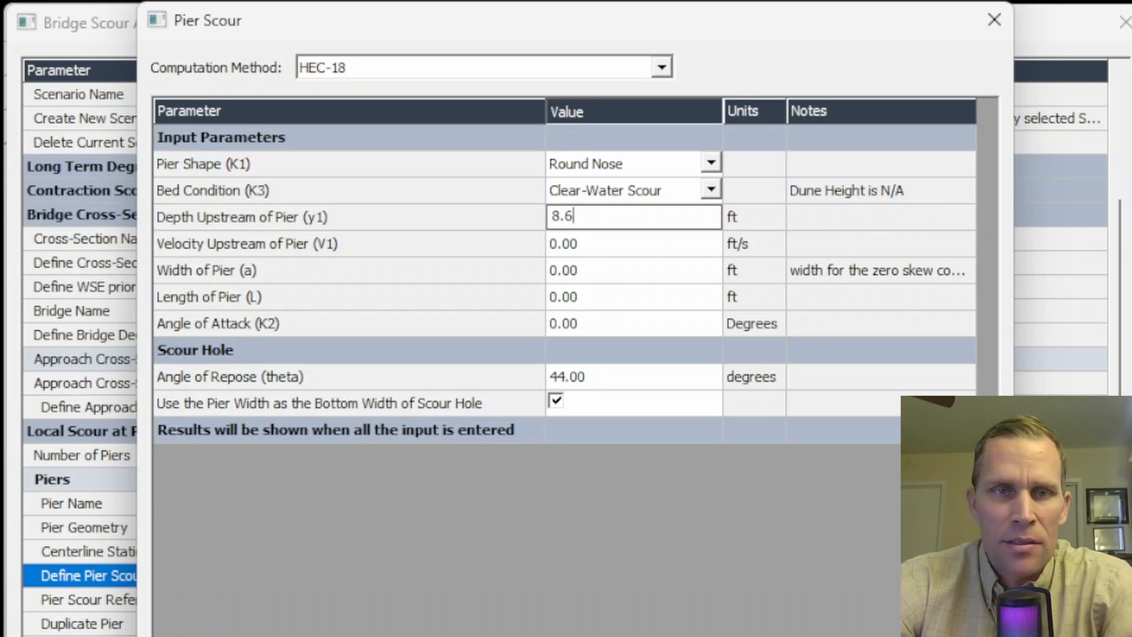
pyautogui.press('Return')
pyautogui.click(679, 278)
pyautogui.press('Up')
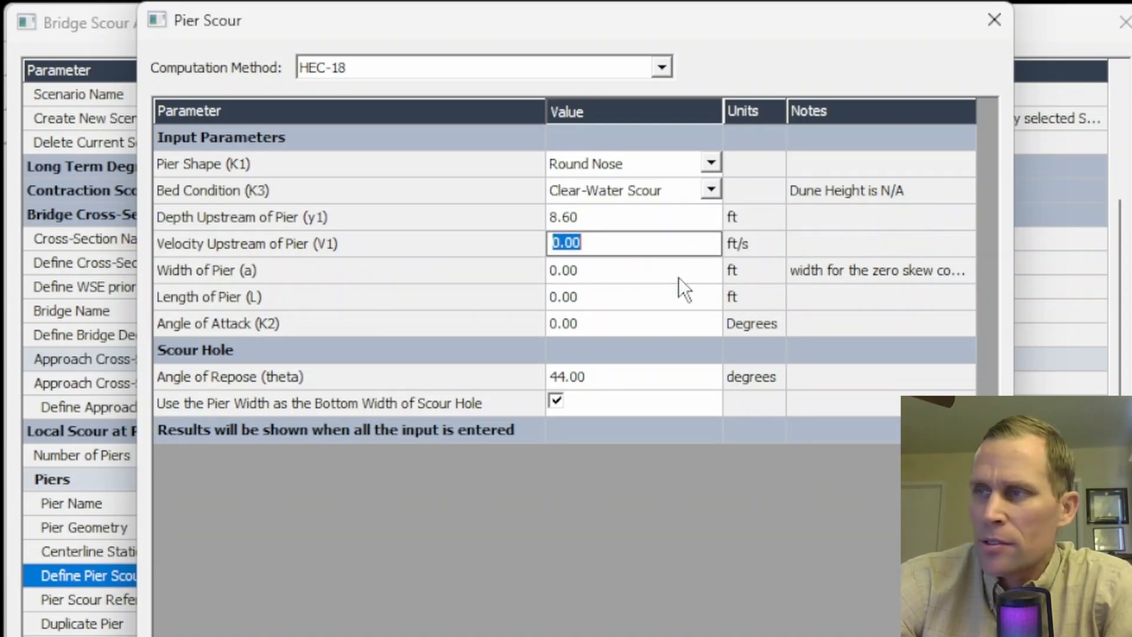
pyautogui.write('6.25')
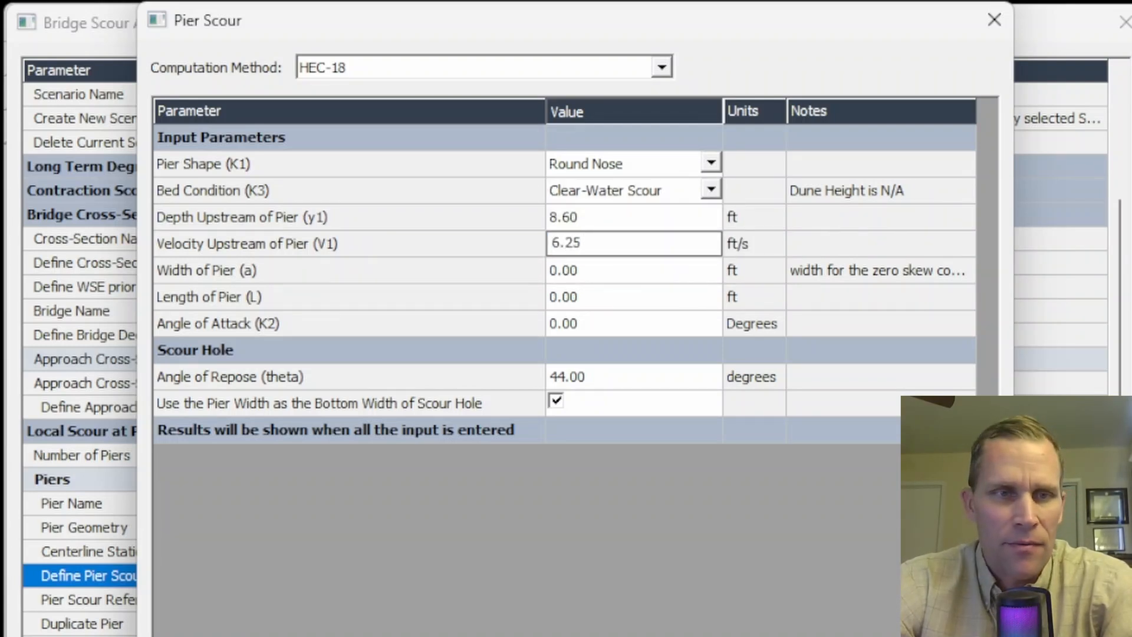
pyautogui.press('Return')
# - Set the pier width to 4 ft and length to 24 ft, check the scour depth and accept the 3,000 cfs parameters
pyautogui.press('Down')
pyautogui.write('4')
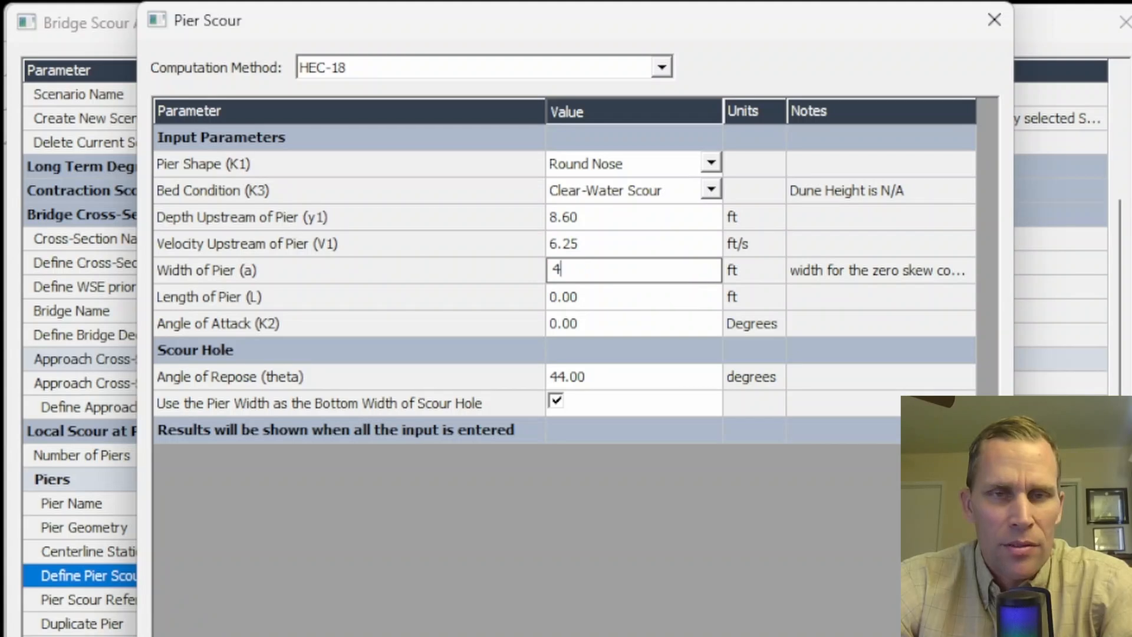
pyautogui.press('Return')
pyautogui.press('Down')
pyautogui.press('Down')
pyautogui.write('24')
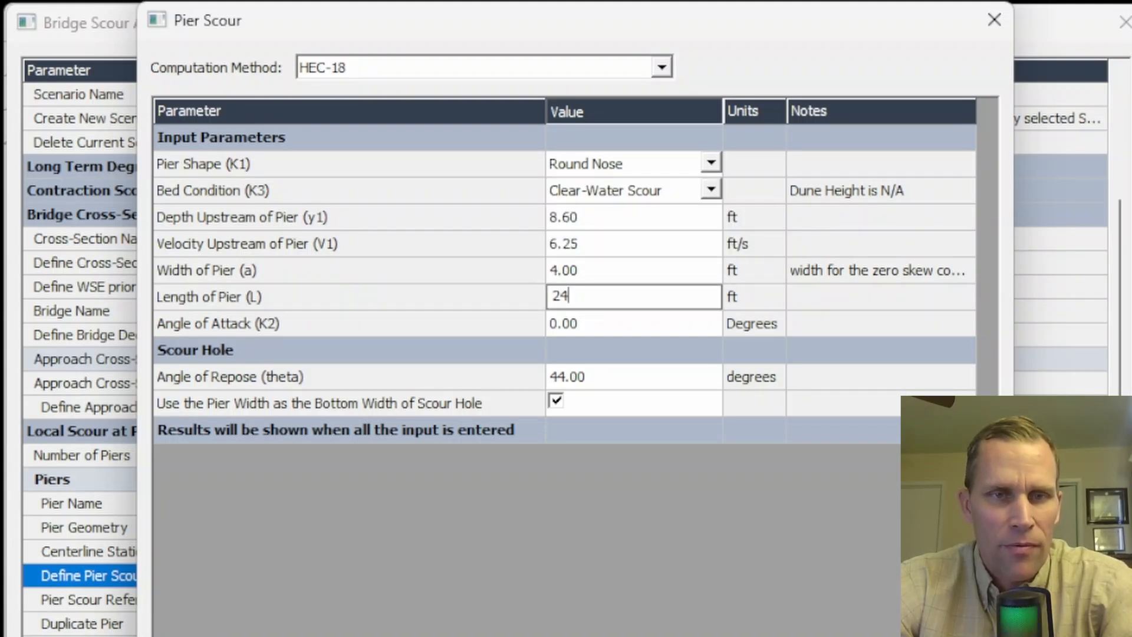
pyautogui.press('Return')
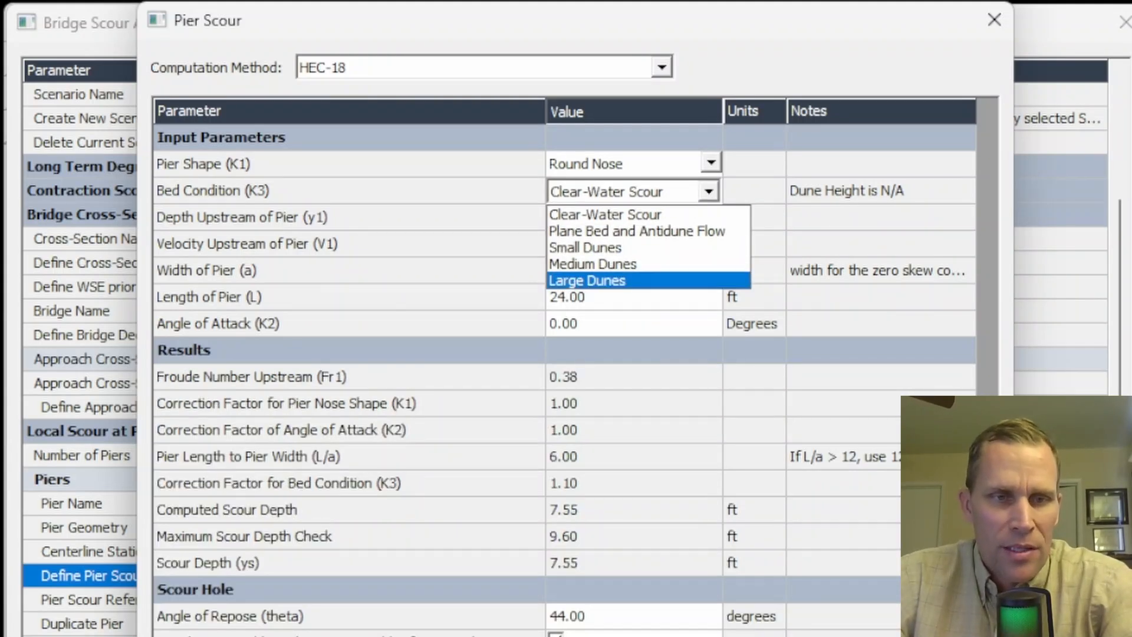
pyautogui.click(644, 560)
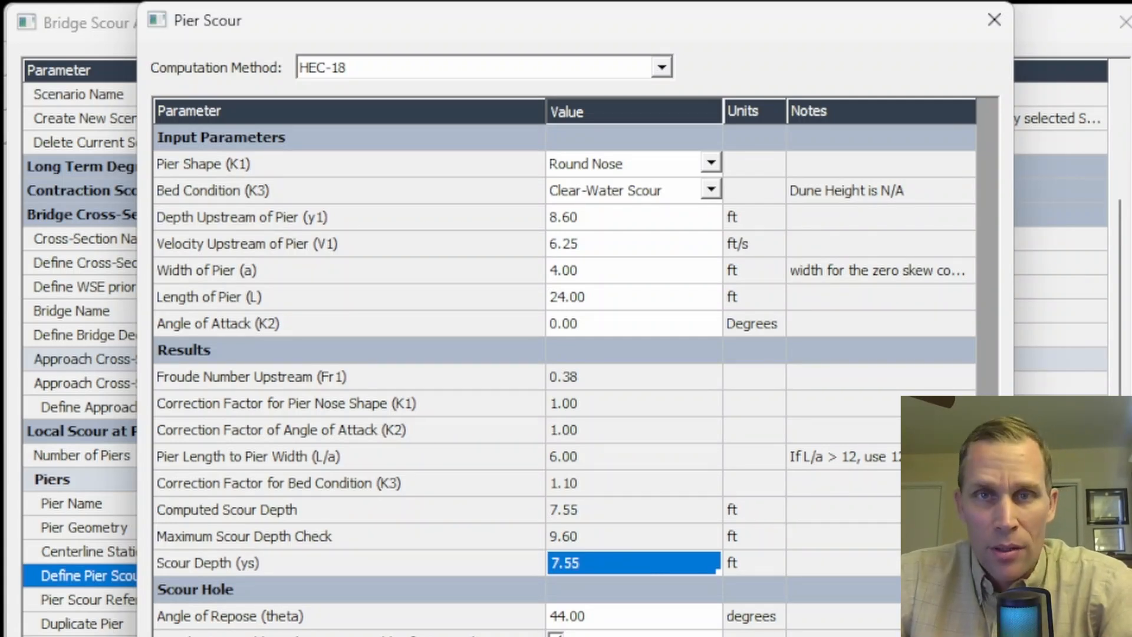
pyautogui.click(931, 634)
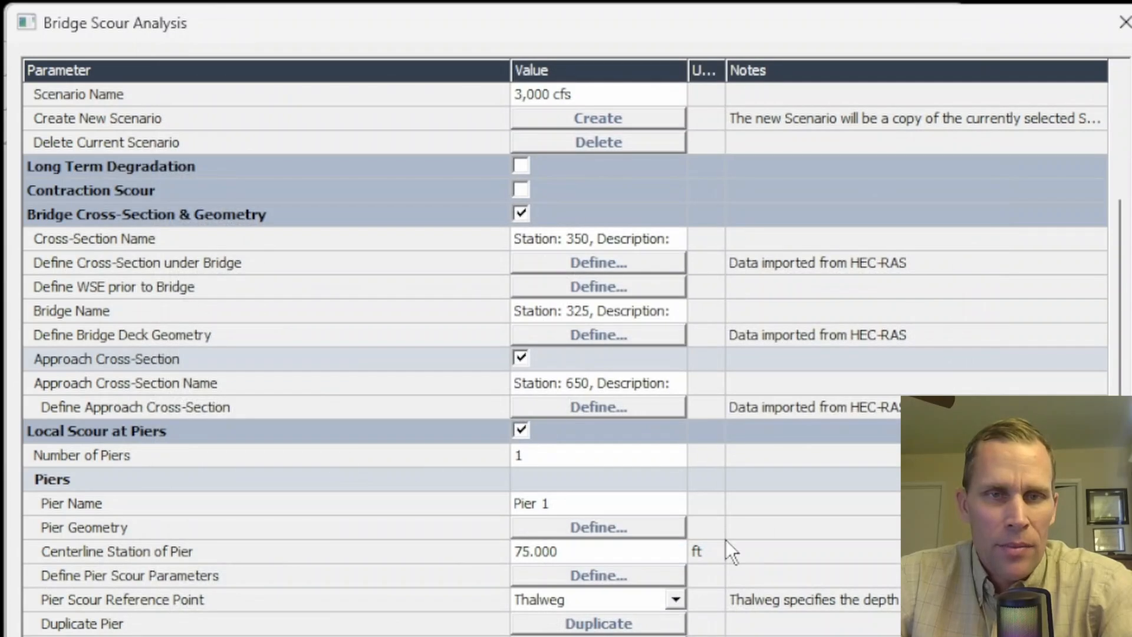
# - Make 8,000 cfs the current scenario and open its Pier 1 scour parameters
pyautogui.scroll(2, 709, 328)
pyautogui.scroll(1, 709, 328)
pyautogui.click(674, 240)
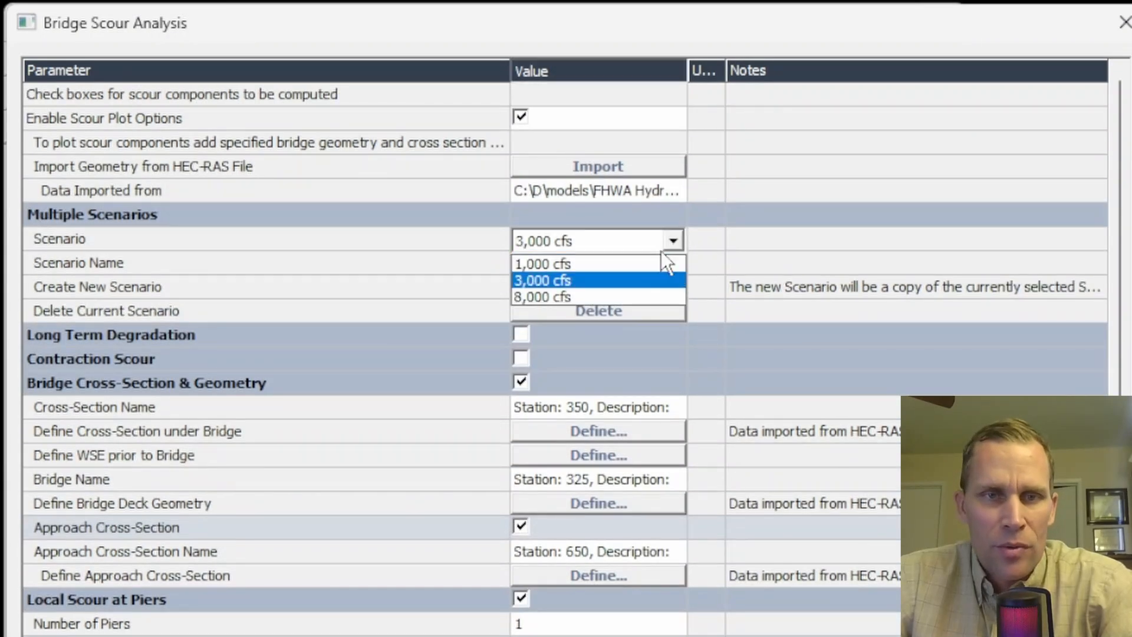
pyautogui.click(584, 294)
pyautogui.scroll(-3, 751, 422)
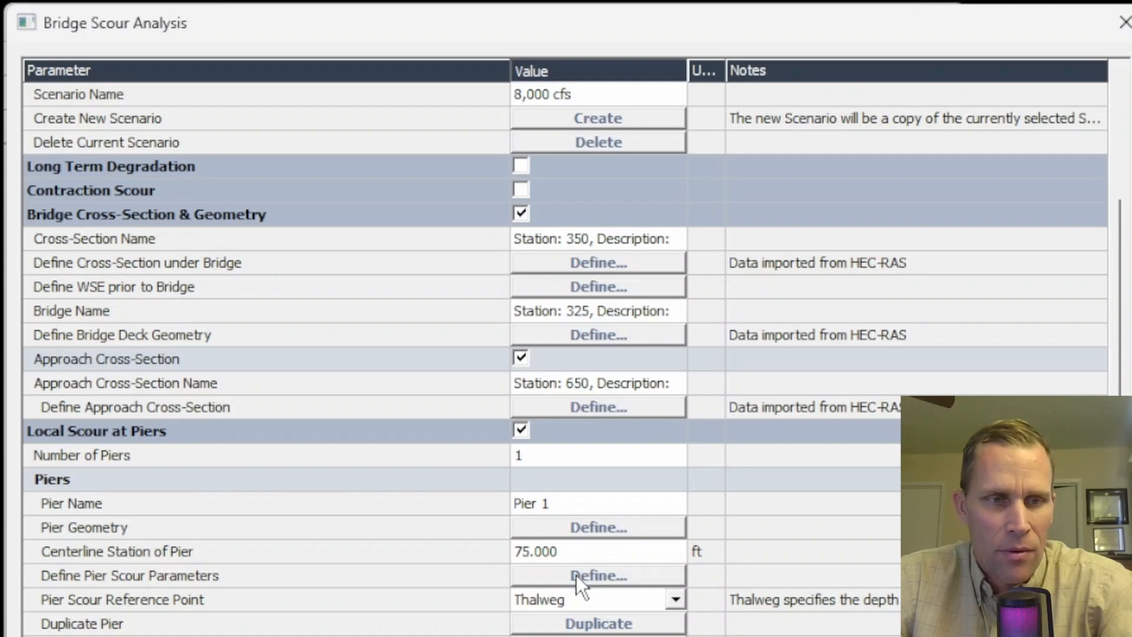
pyautogui.click(598, 575)
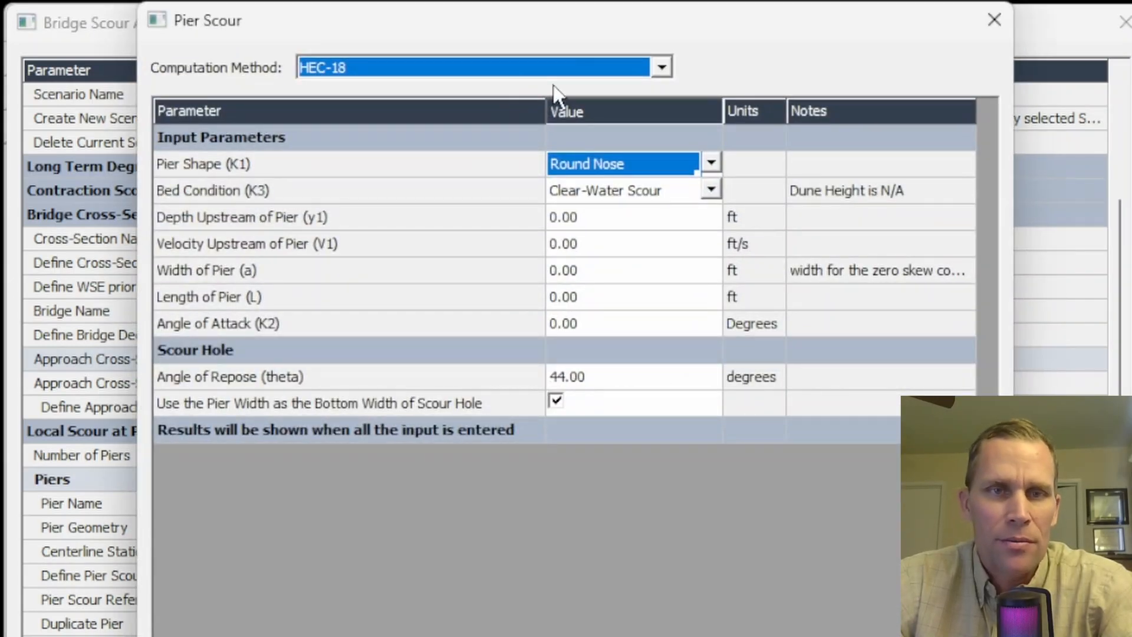
# - Set the depth upstream of the pier to 13.67 ft and the upstream velocity to 8.25 ft/s for 8,000 cfs
pyautogui.click(601, 222)
pyautogui.write('13.67')
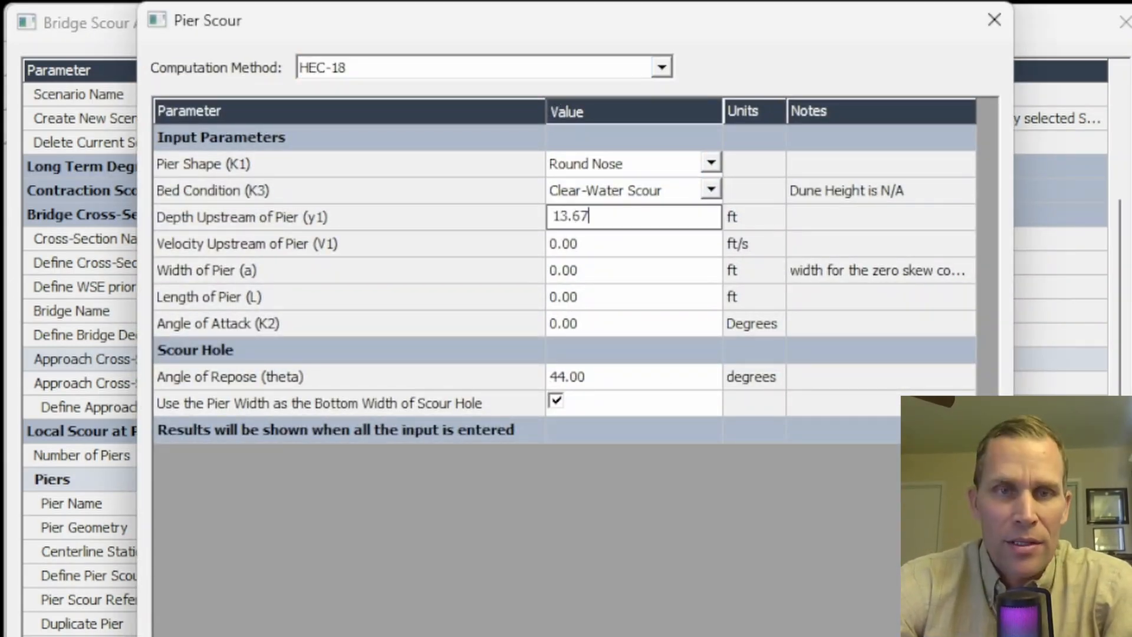
pyautogui.press('Return')
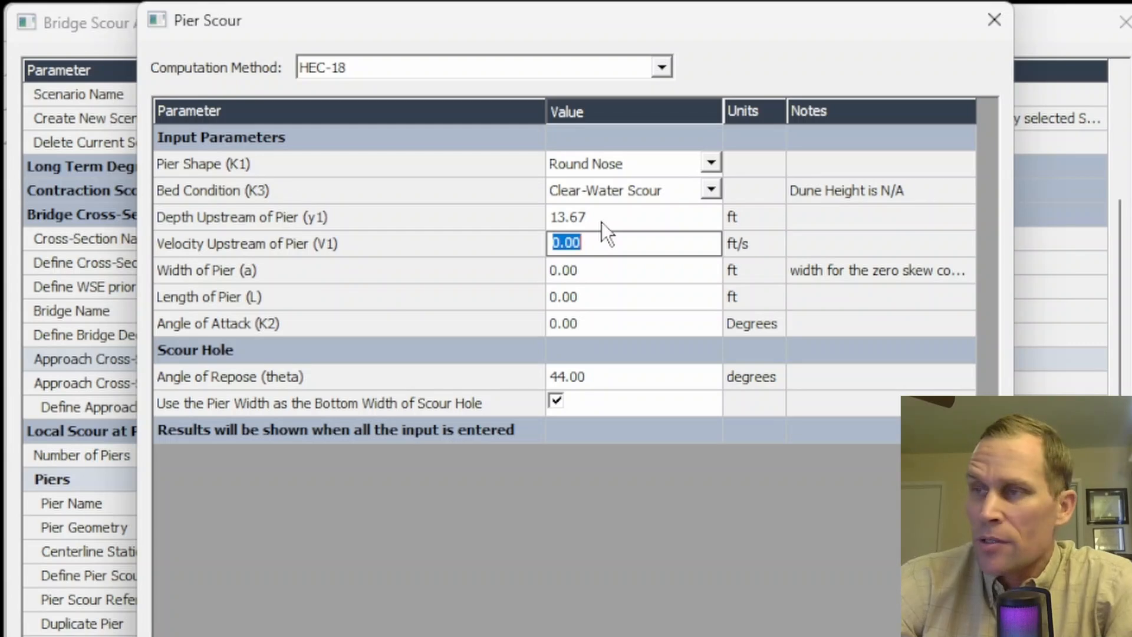
pyautogui.write('8.25')
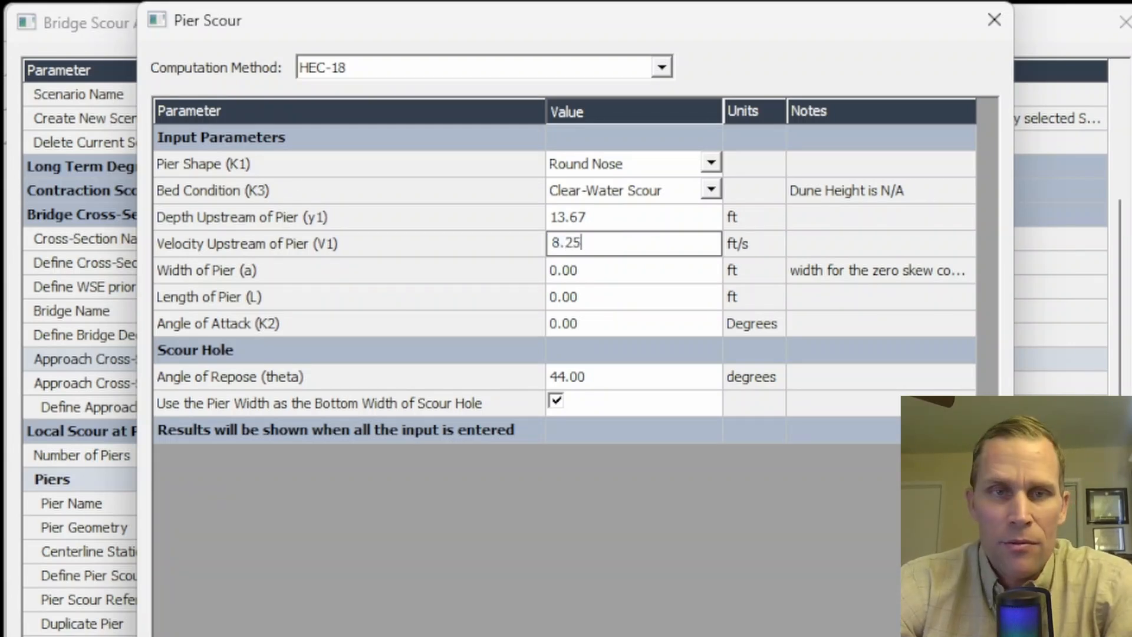
pyautogui.press('Return')
# - Set the pier width to 4 ft and length to 24 ft, check the scour depth and accept the 8,000 cfs parameters
pyautogui.write('0')
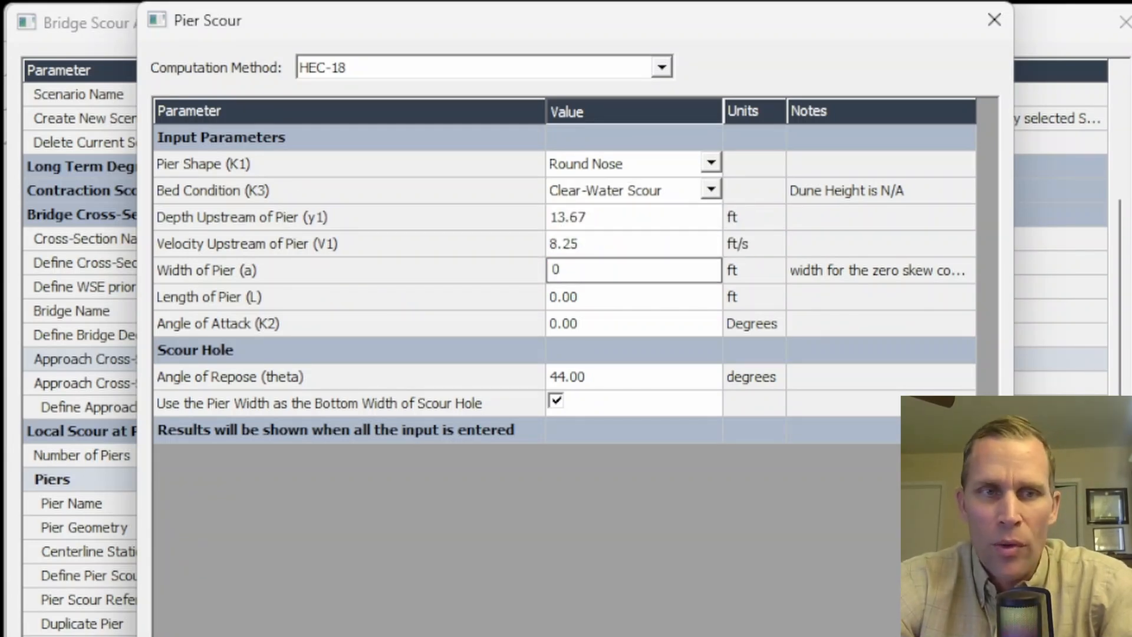
pyautogui.write('4')
pyautogui.press('Return')
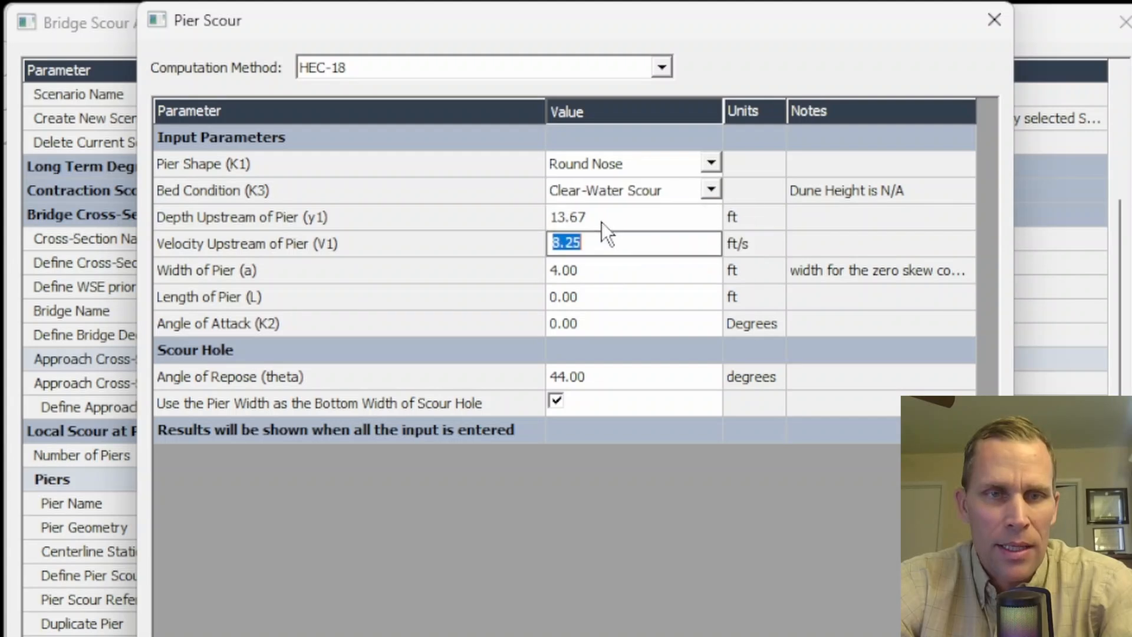
pyautogui.press('Return')
pyautogui.press('Return')
pyautogui.write('24')
pyautogui.press('Return')
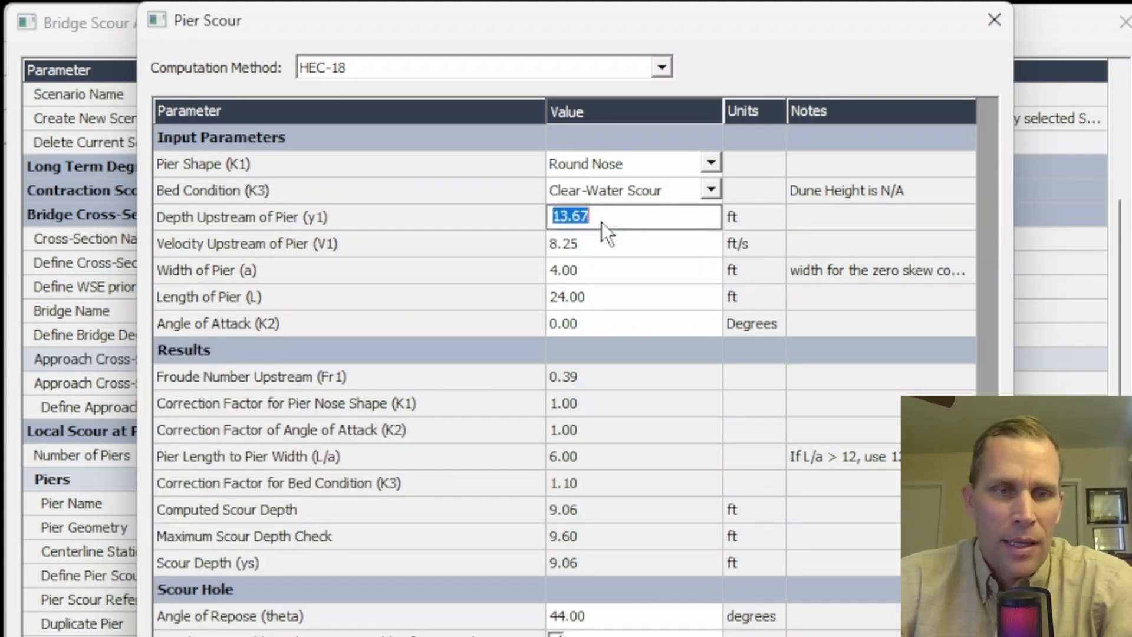
pyautogui.click(685, 570)
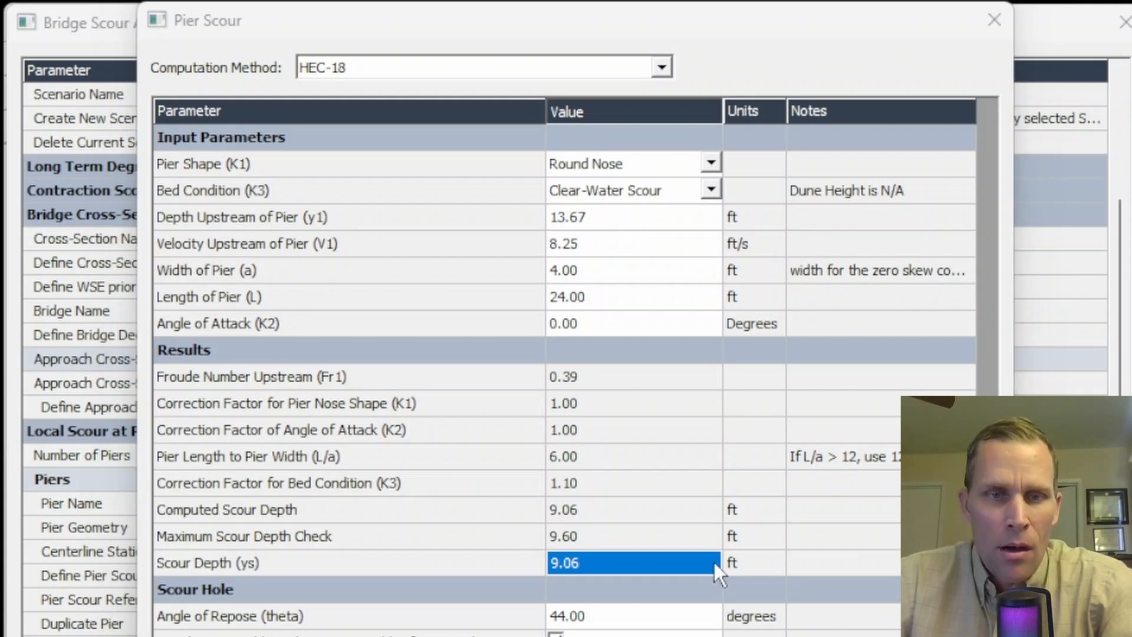
pyautogui.click(662, 560)
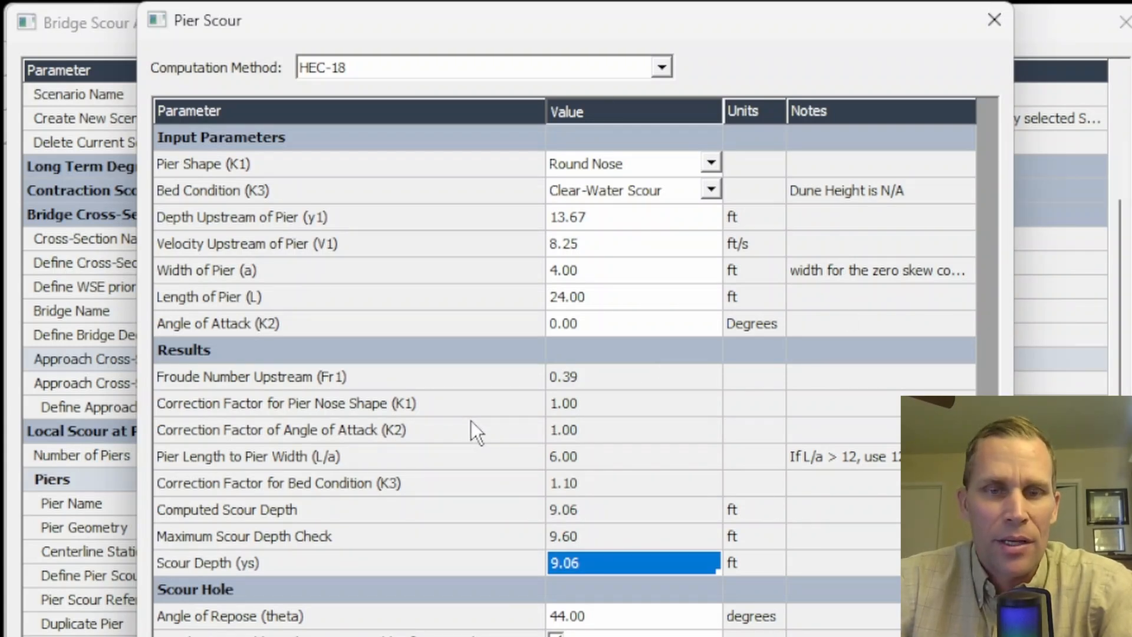
pyautogui.click(850, 636)
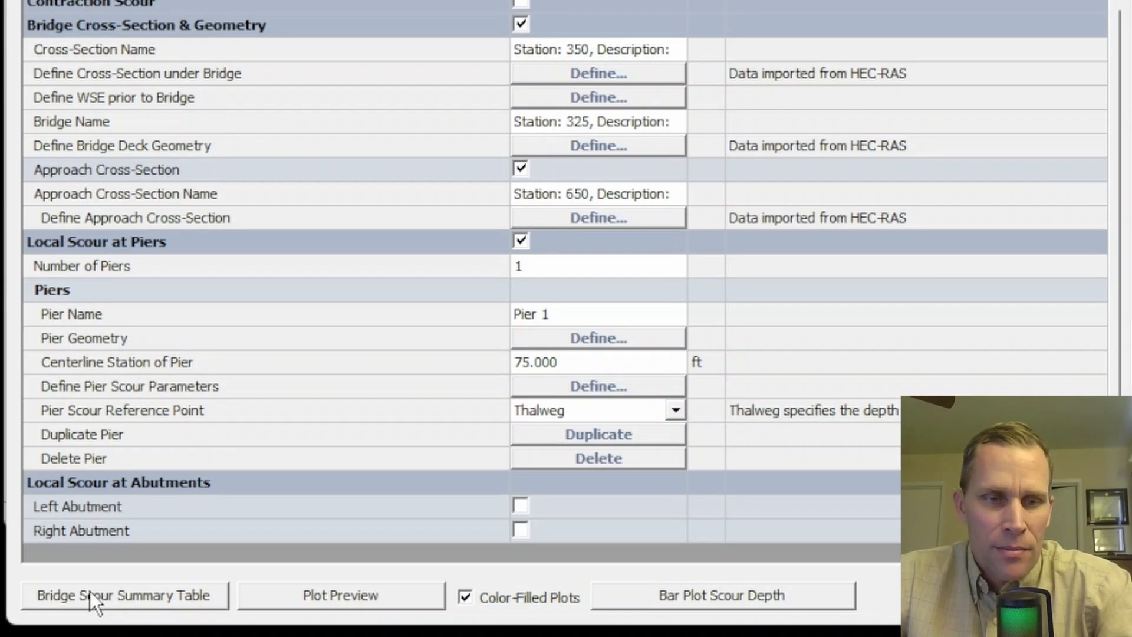
# - Preview the bridge scour plot for 8,000 cfs, and the one for 1,000 cfs after making it the current scenario
pyautogui.click(337, 600)
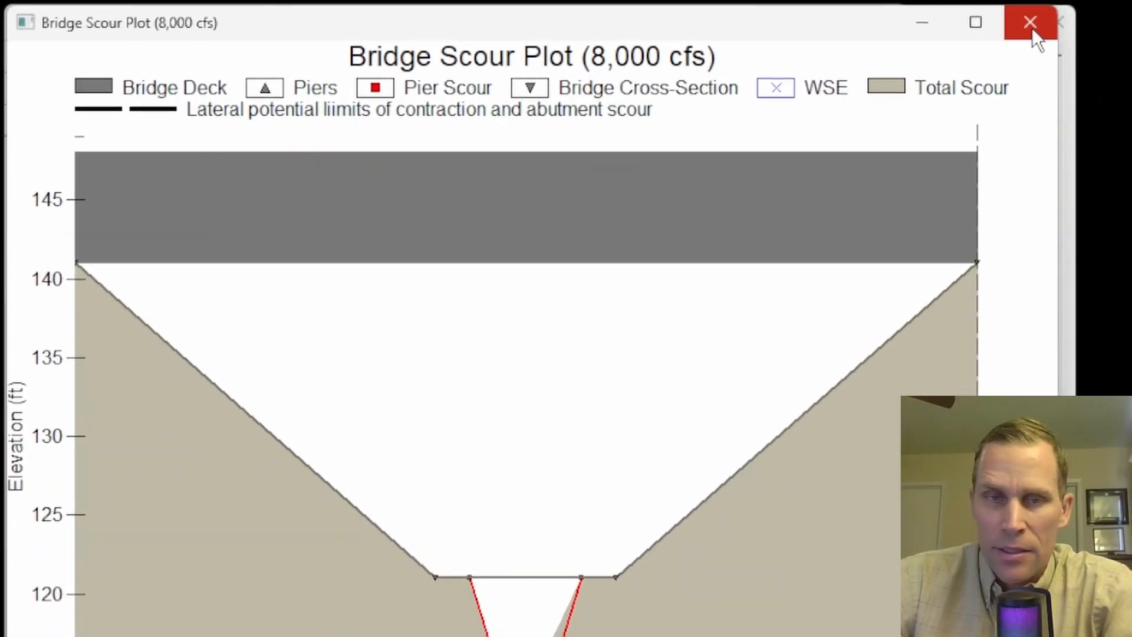
pyautogui.click(1031, 23)
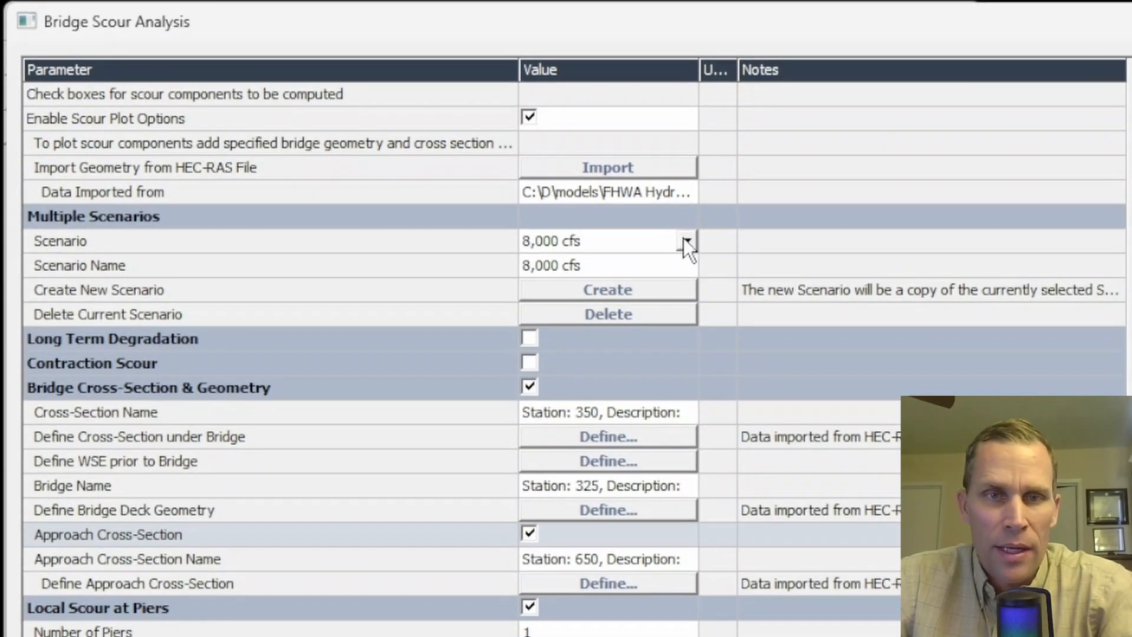
pyautogui.click(681, 238)
pyautogui.click(627, 264)
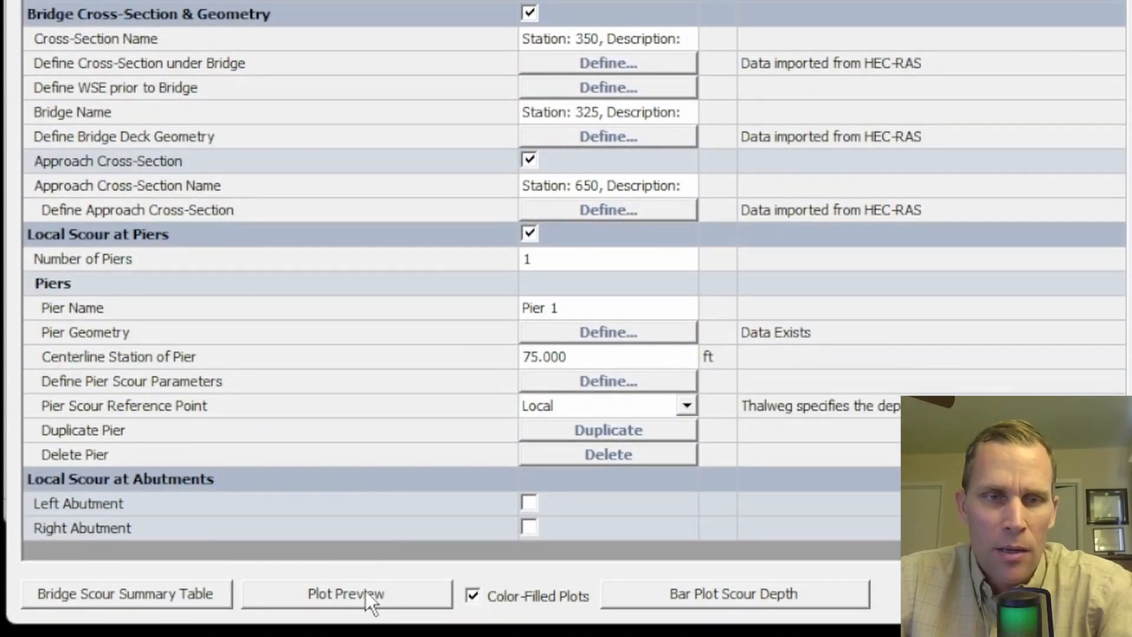
pyautogui.click(365, 591)
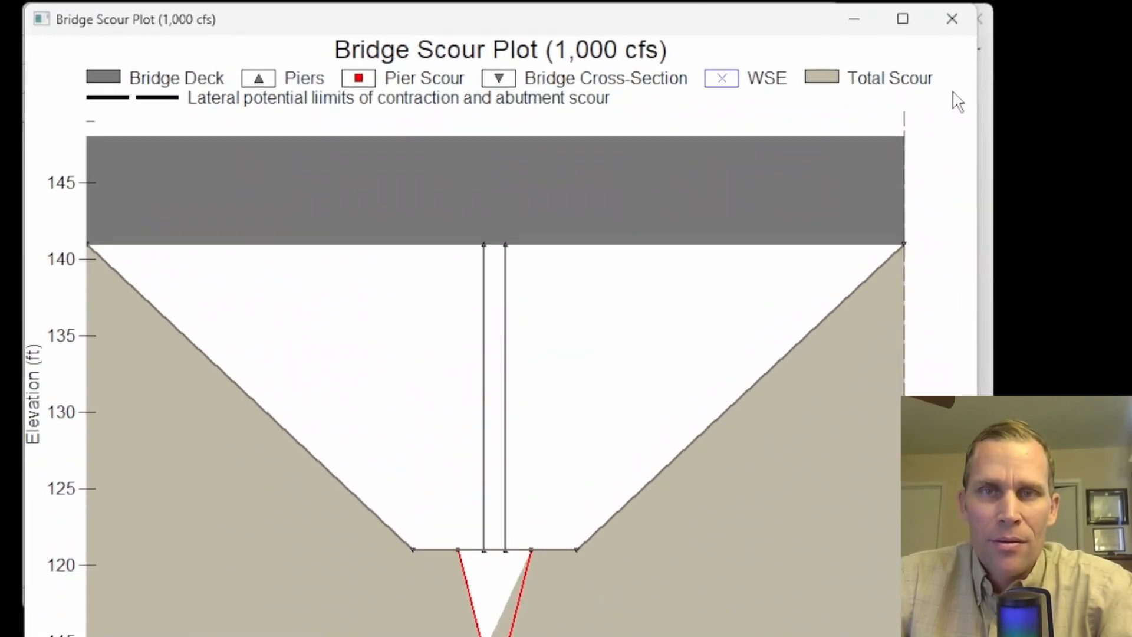
pyautogui.click(959, 22)
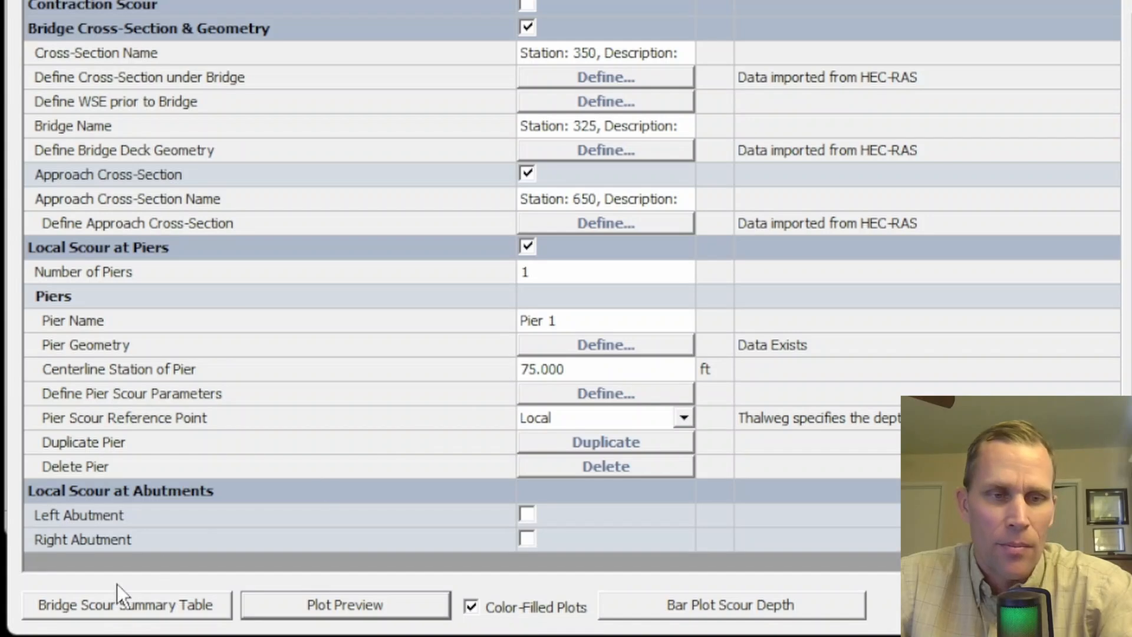
# - Open the bridge scour summary table and compare the pier scour depths of the 1,000, 3,000 and 8,000 cfs scenarios
pyautogui.click(139, 606)
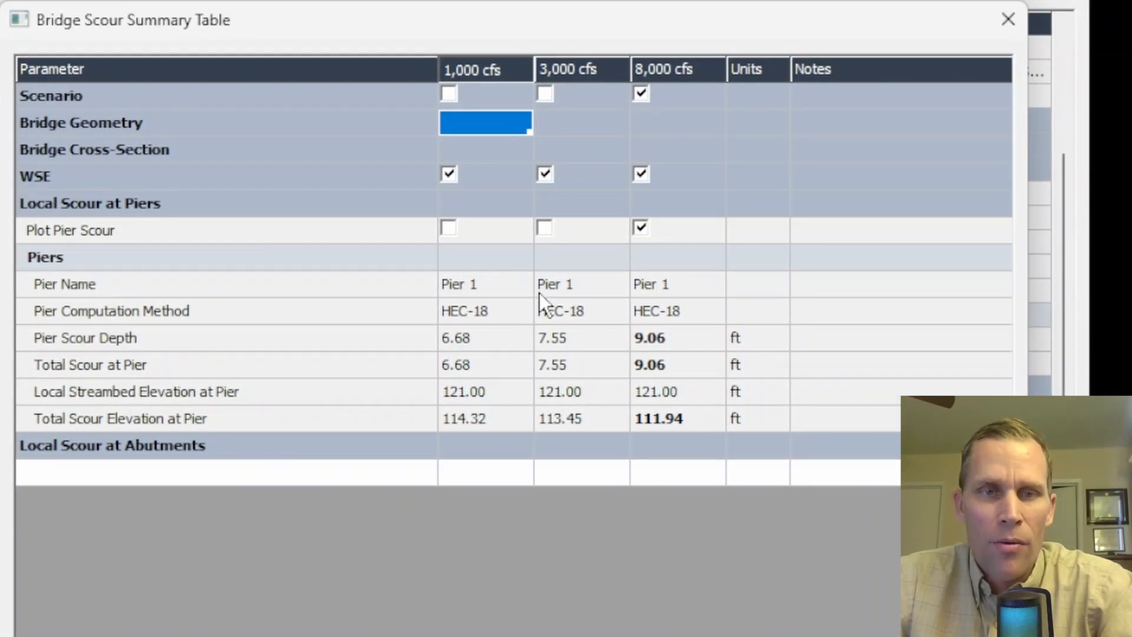
pyautogui.click(477, 69)
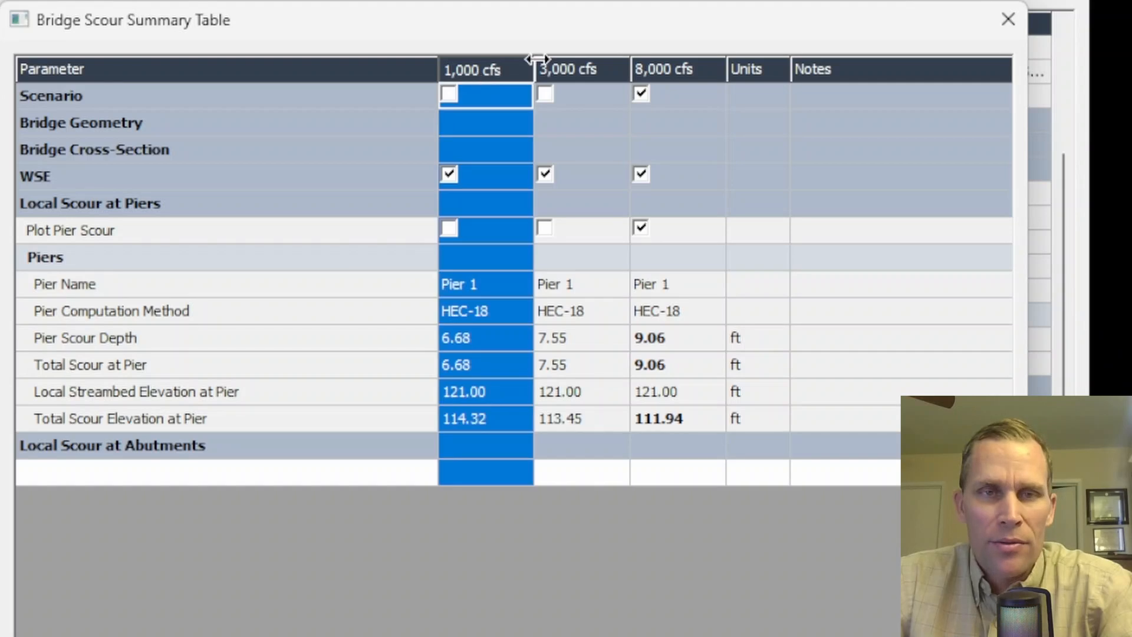
pyautogui.click(577, 67)
pyautogui.click(672, 70)
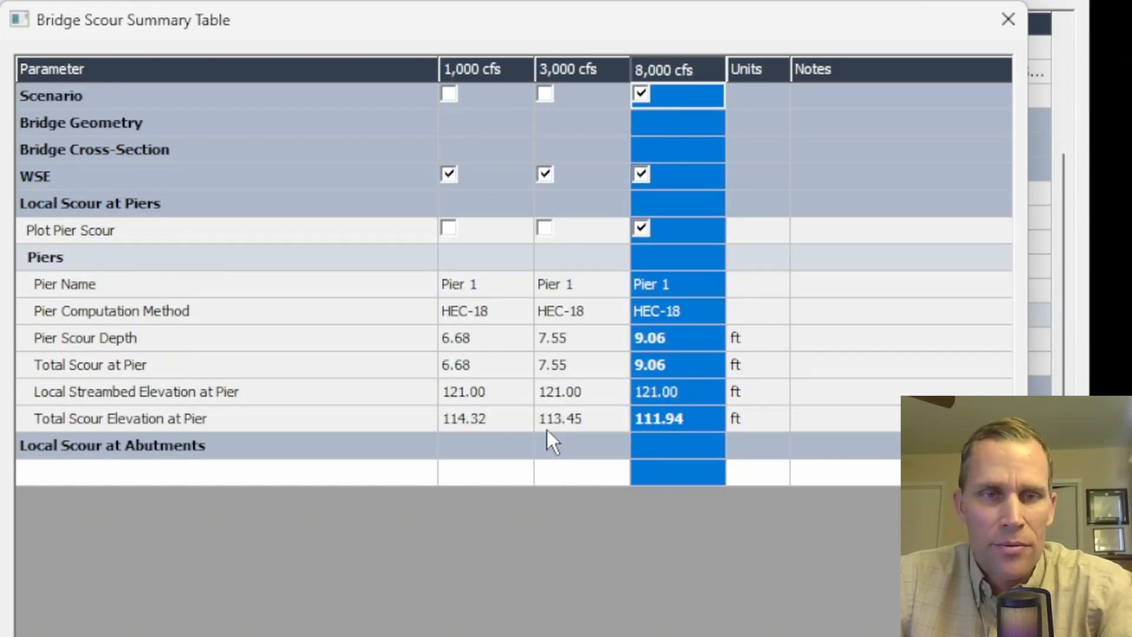
pyautogui.click(468, 344)
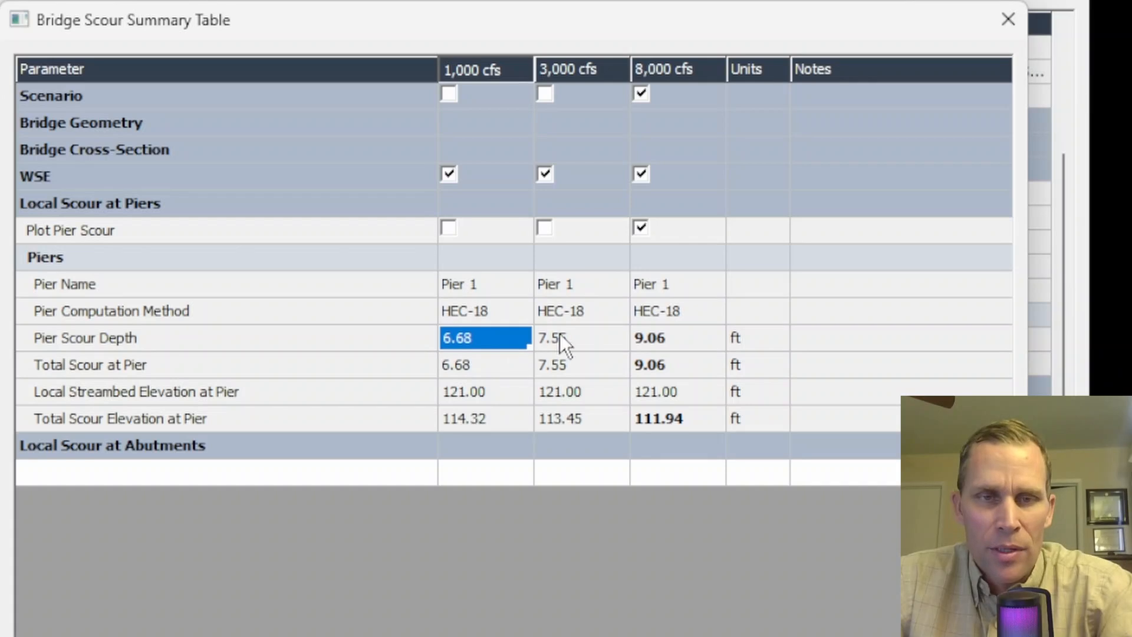
pyautogui.click(578, 338)
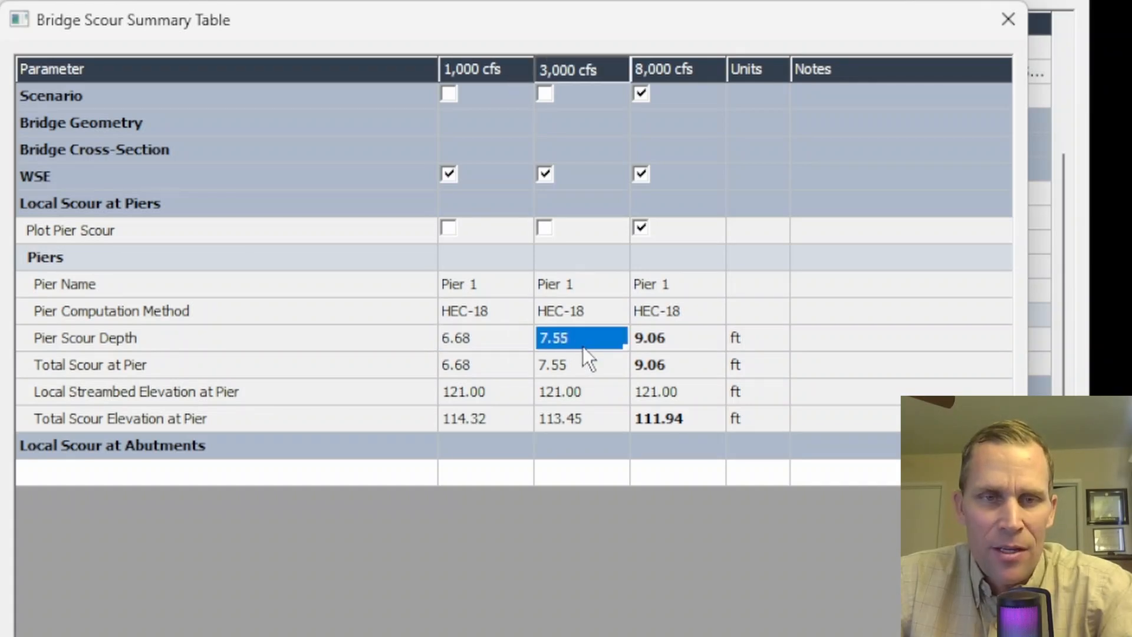
pyautogui.click(672, 340)
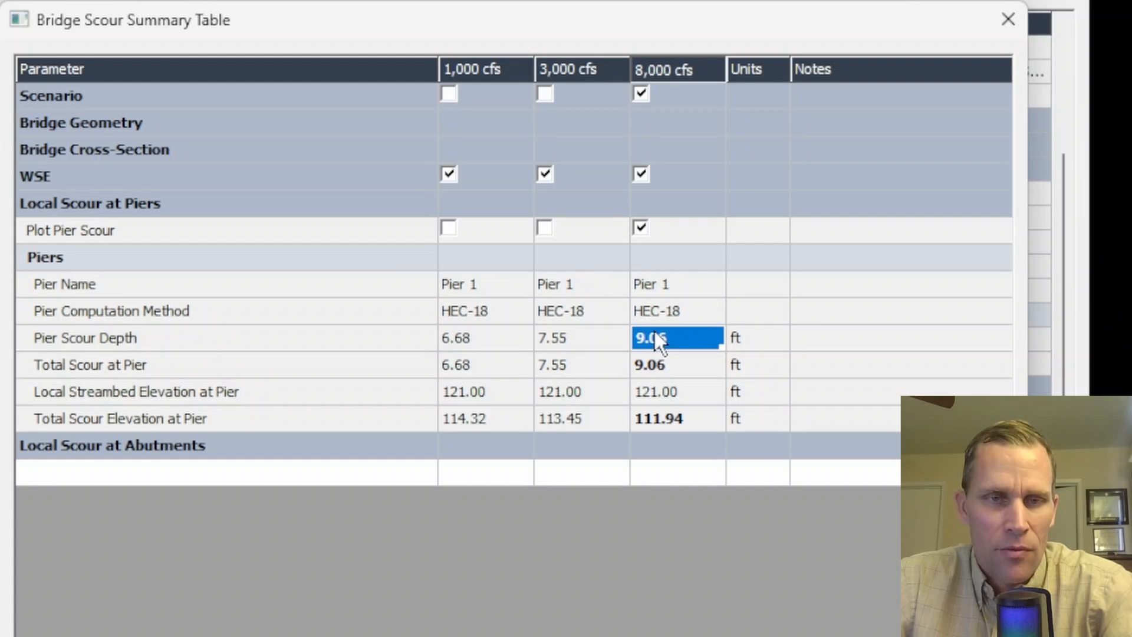
# - Examine the local streambed and total scour elevations at Pier 1 for 1,000 cfs against the scour depths of all scenarios
pyautogui.click(455, 398)
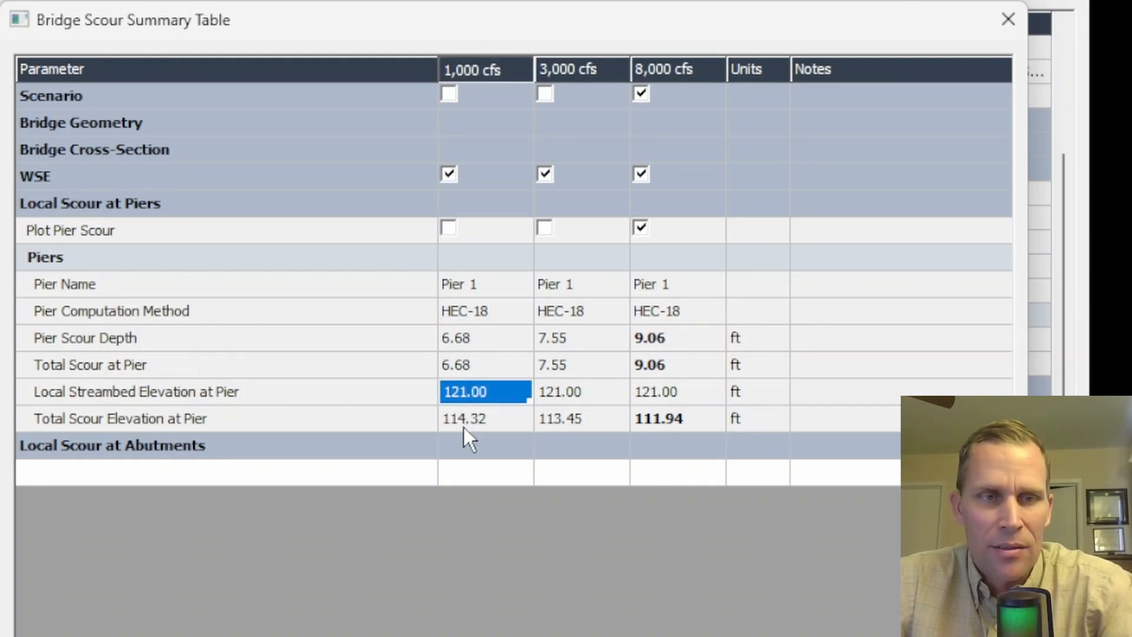
pyautogui.click(463, 422)
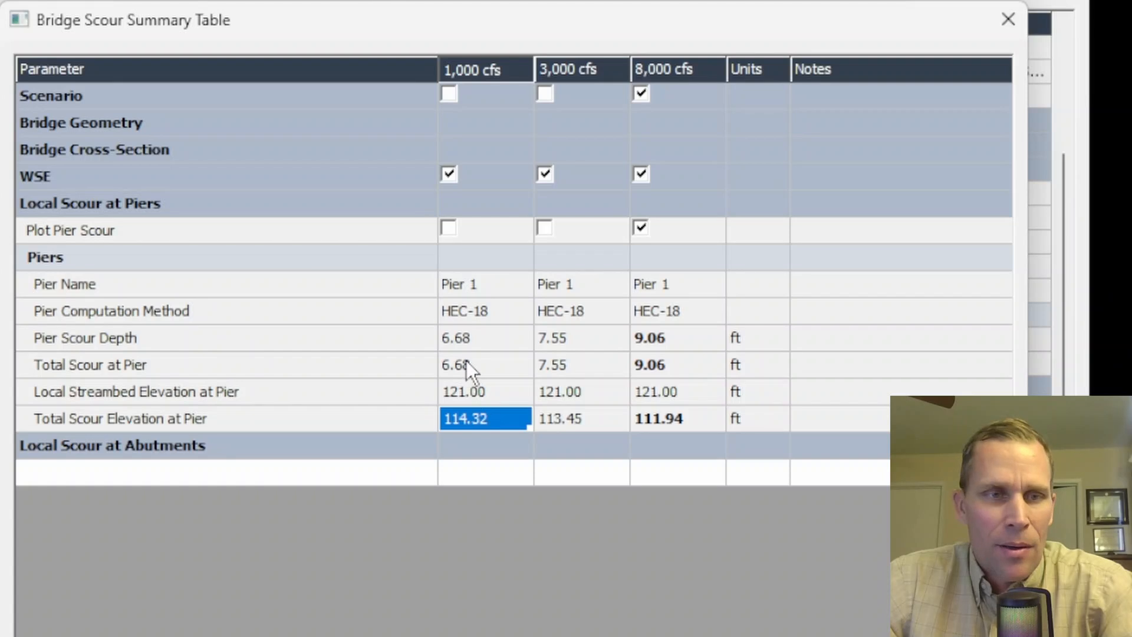
pyautogui.moveTo(461, 345); pyautogui.dragTo(649, 369)
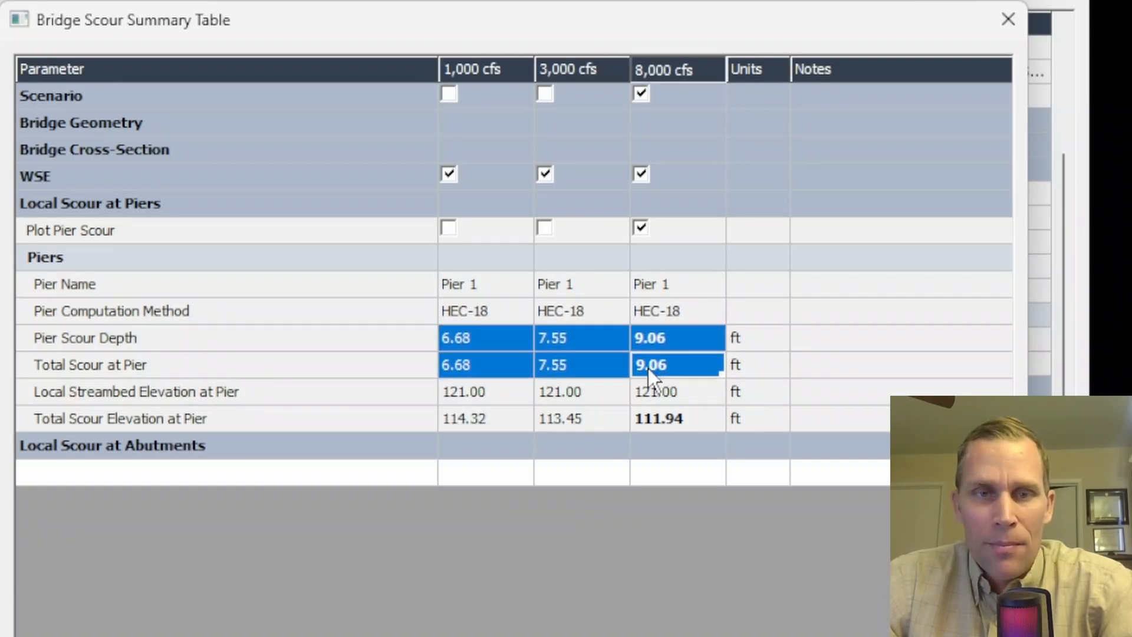
pyautogui.click(517, 421)
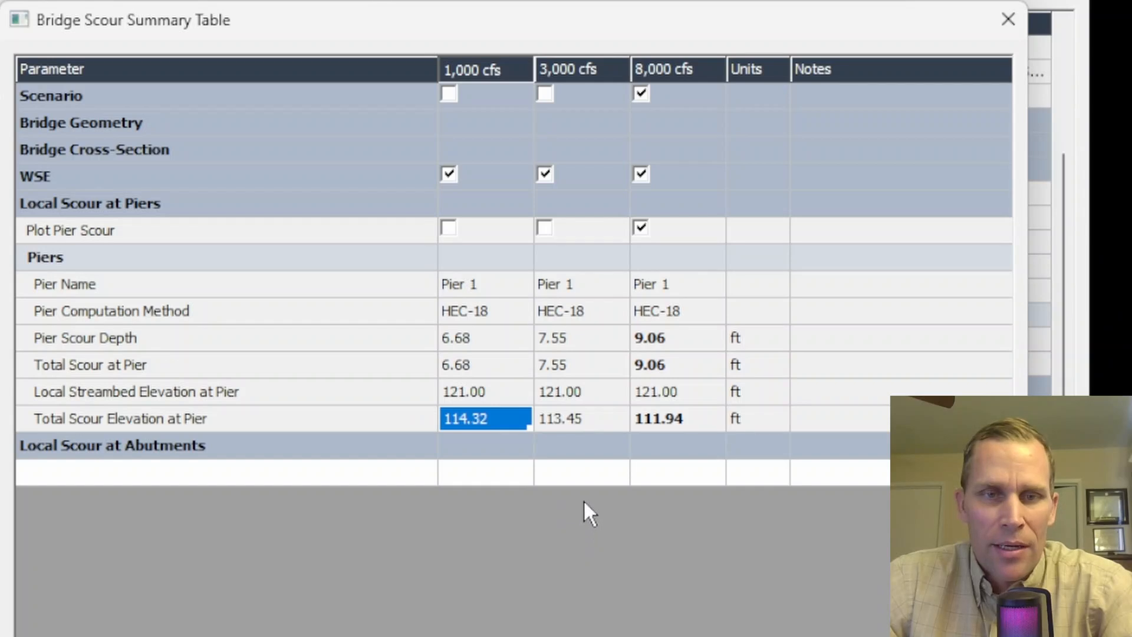